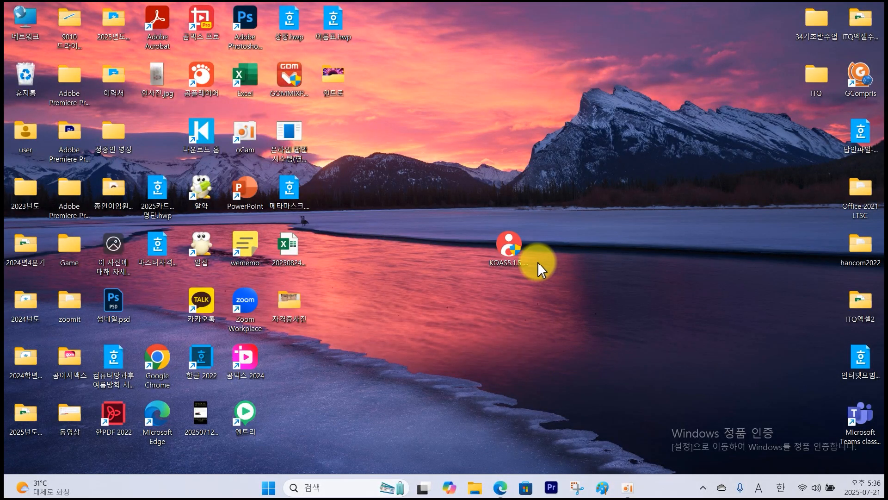
Launch the KOAS practice program and log in to the ITQ 아래한글 exam with a new exam number and the examinee's name.
{"action": "left_click", "coordinate": [509, 252]}
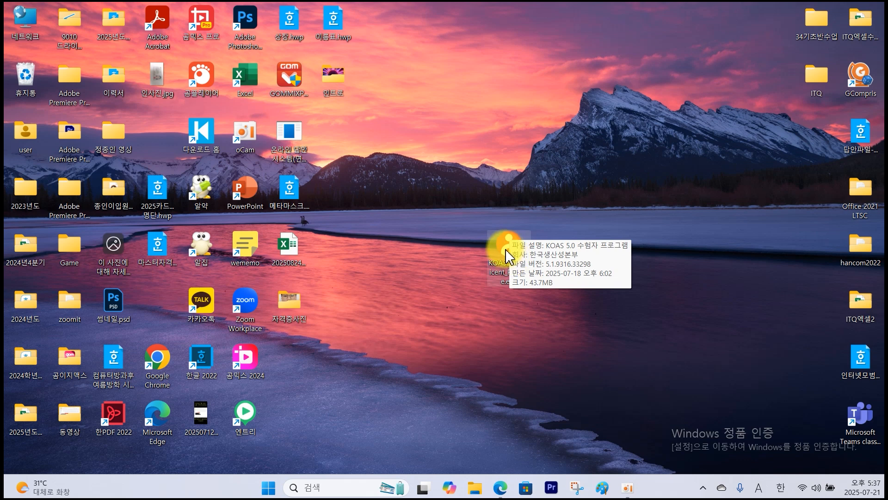
{"action": "double_click", "coordinate": [520, 250]}
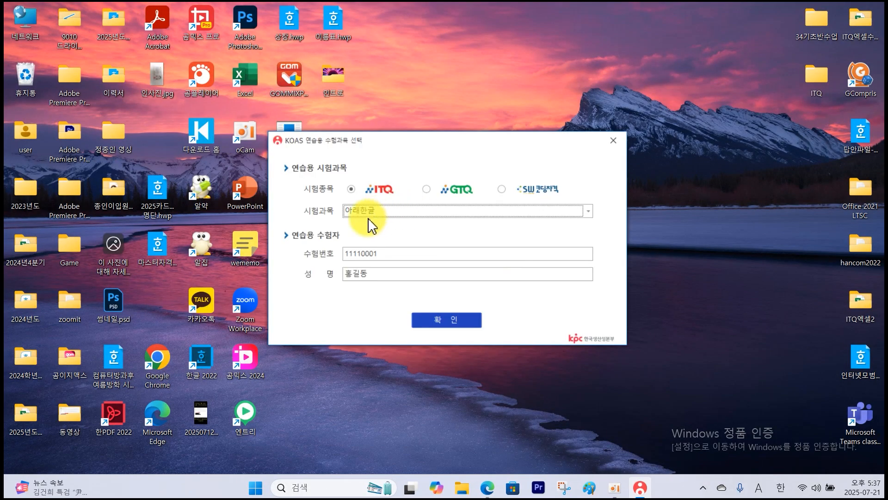
{"action": "left_click_drag", "start_coordinate": [384, 253], "coordinate": [347, 255]}
{"action": "type", "text": "12345678"}
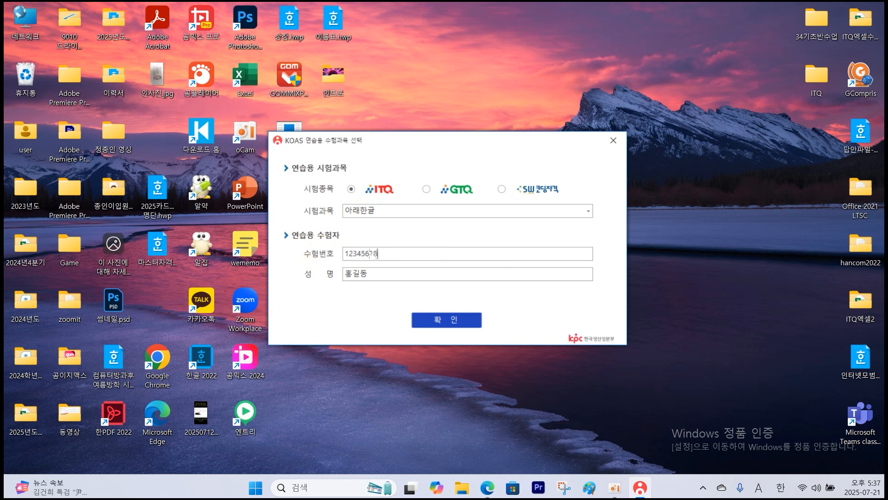
{"action": "left_click", "coordinate": [382, 270]}
{"action": "double_click", "coordinate": [374, 273]}
{"action": "left_click", "coordinate": [427, 318]}
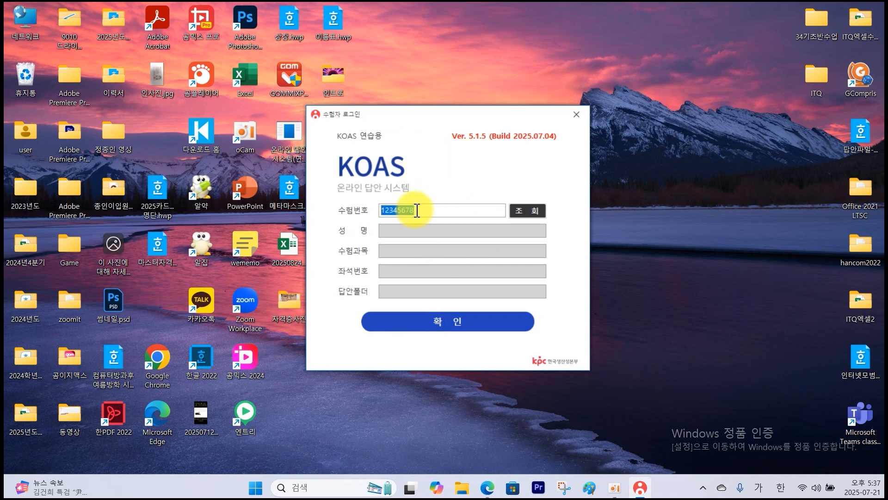
{"action": "left_click", "coordinate": [524, 212]}
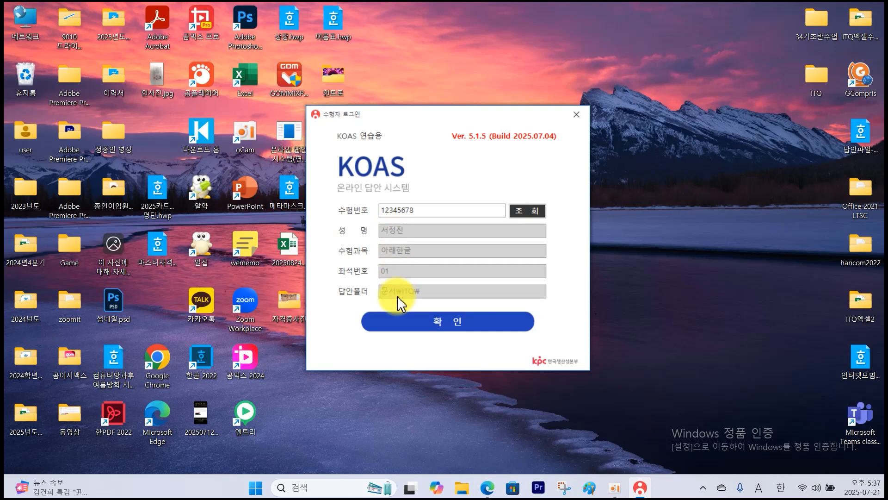
{"action": "left_click", "coordinate": [448, 323]}
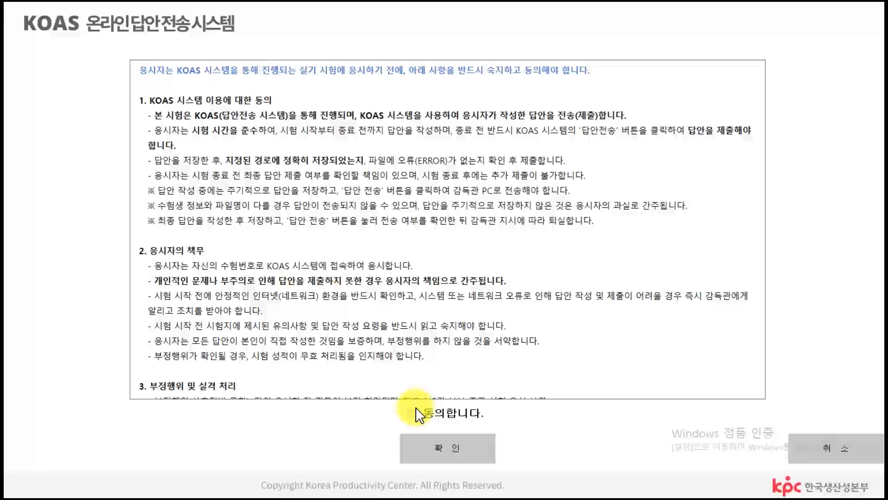
Agree to the KOAS exam terms to start the exam, and move the KOAS desktop icon below the exam window.
{"action": "left_click", "coordinate": [414, 413]}
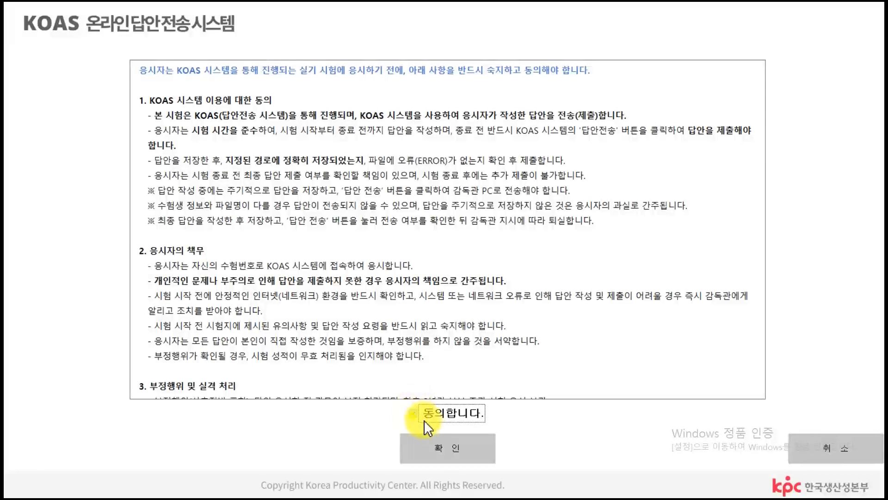
{"action": "left_click", "coordinate": [447, 449]}
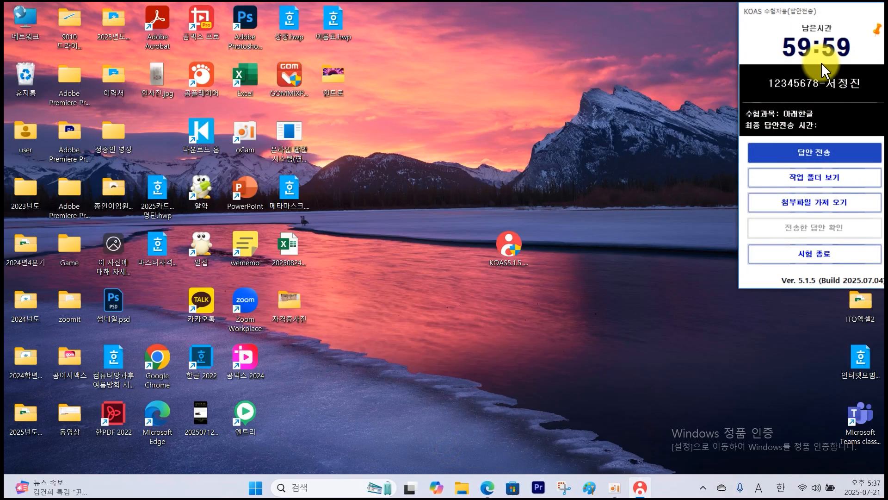
{"action": "left_click_drag", "start_coordinate": [508, 255], "coordinate": [776, 348]}
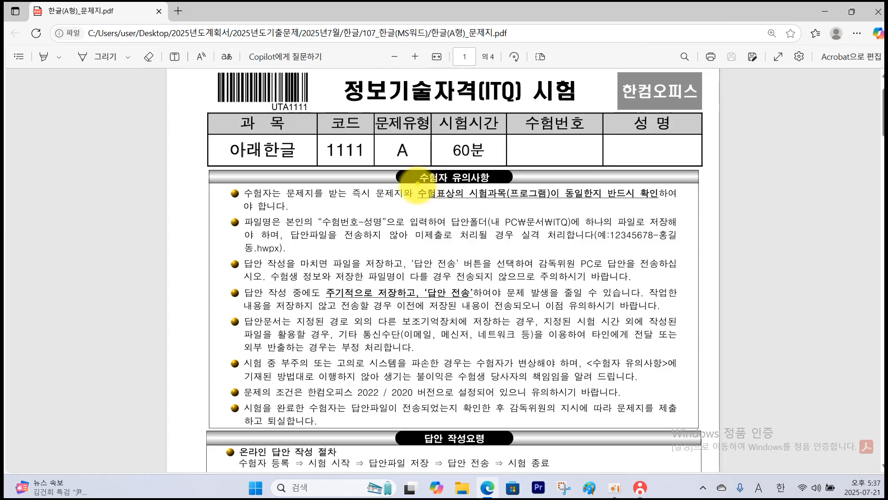
Review the examinee notices in the exam PDF, marking the answer folder, the file name format and the periodic save-and-submit rule.
{"action": "mouse_move", "coordinate": [418, 184]}
{"action": "left_mouse_down"}
{"action": "mouse_move", "coordinate": [546, 204]}
{"action": "mouse_move", "coordinate": [646, 203]}
{"action": "left_mouse_up"}
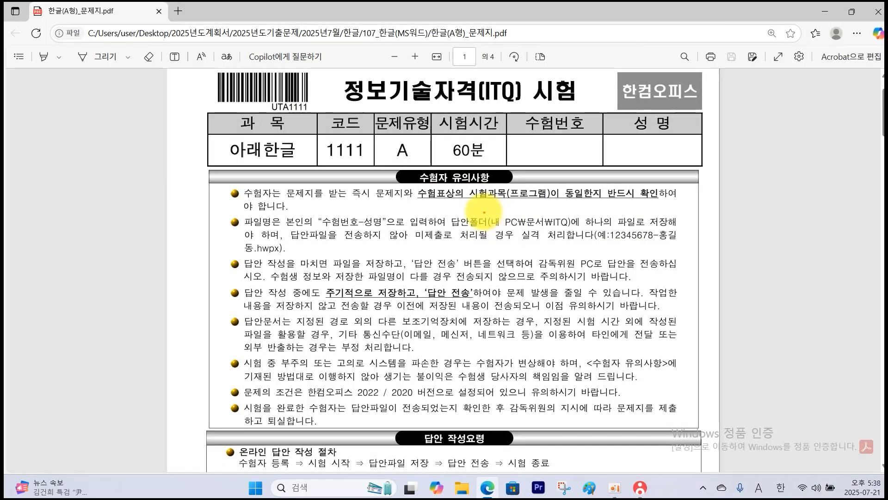
{"action": "left_click_drag", "start_coordinate": [484, 213], "coordinate": [594, 230]}
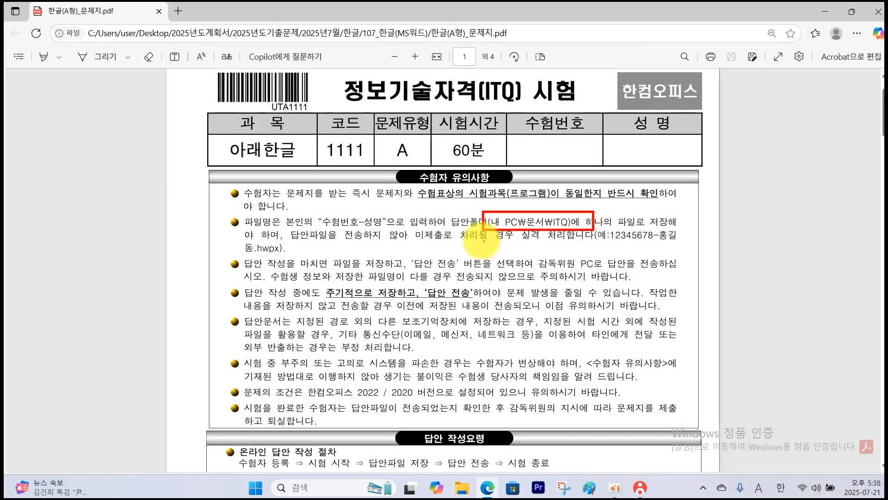
{"action": "left_click_drag", "start_coordinate": [323, 209], "coordinate": [389, 231]}
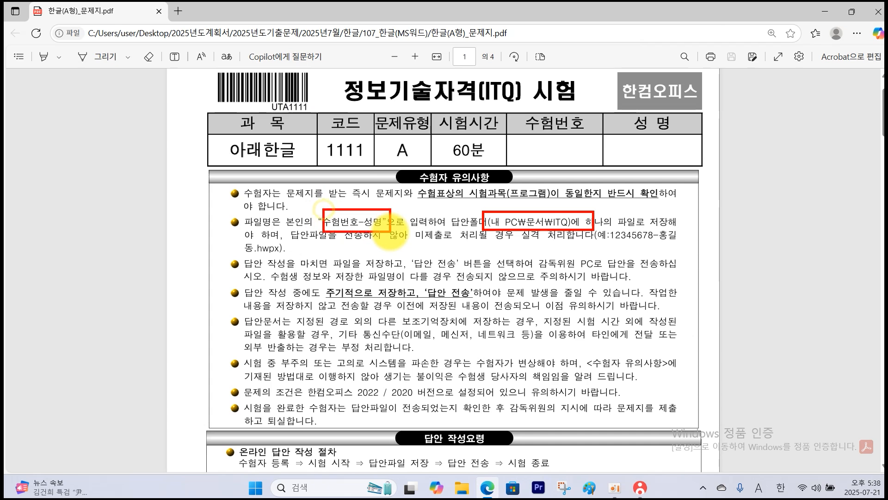
{"action": "left_click_drag", "start_coordinate": [322, 281], "coordinate": [479, 309]}
Review the answer guidelines in the exam PDF, marking the default font settings, RGB colours, page margins, picture folder and page division rules.
{"action": "scroll", "coordinate": [295, 209], "scroll_direction": "down", "scroll_amount": 5}
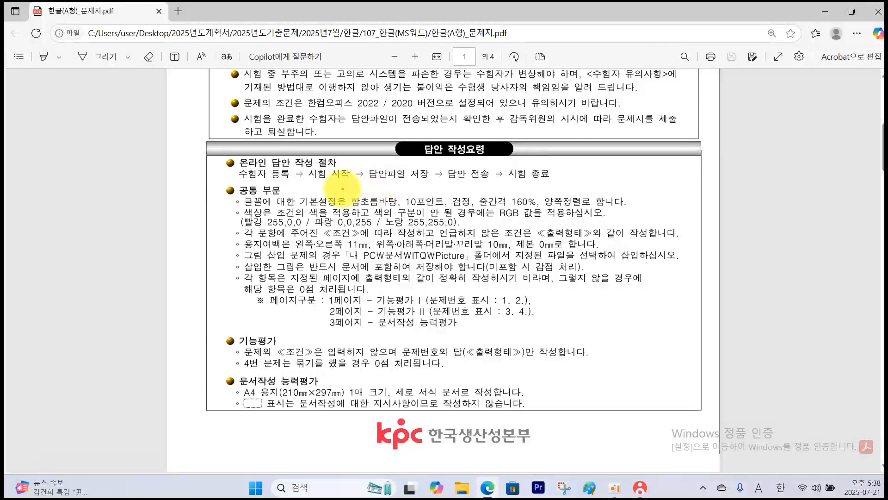
{"action": "left_click_drag", "start_coordinate": [342, 187], "coordinate": [635, 204]}
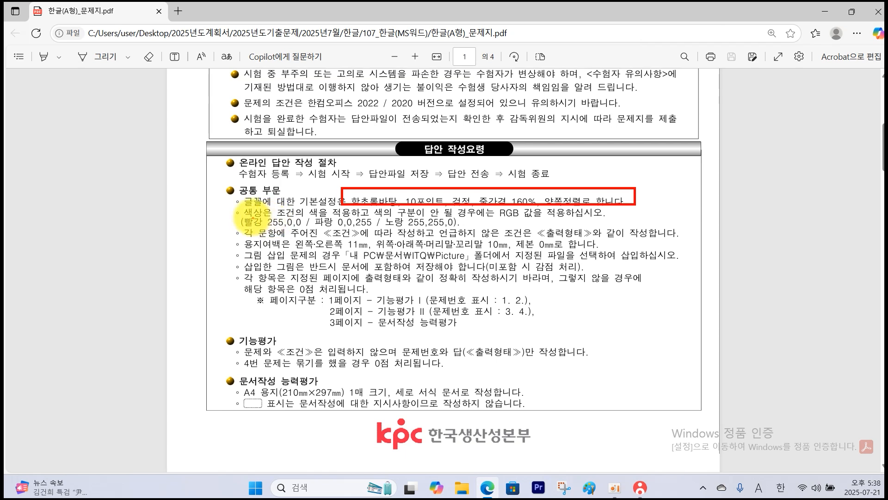
{"action": "left_click_drag", "start_coordinate": [247, 216], "coordinate": [469, 225]}
{"action": "left_click_drag", "start_coordinate": [242, 235], "coordinate": [600, 250]}
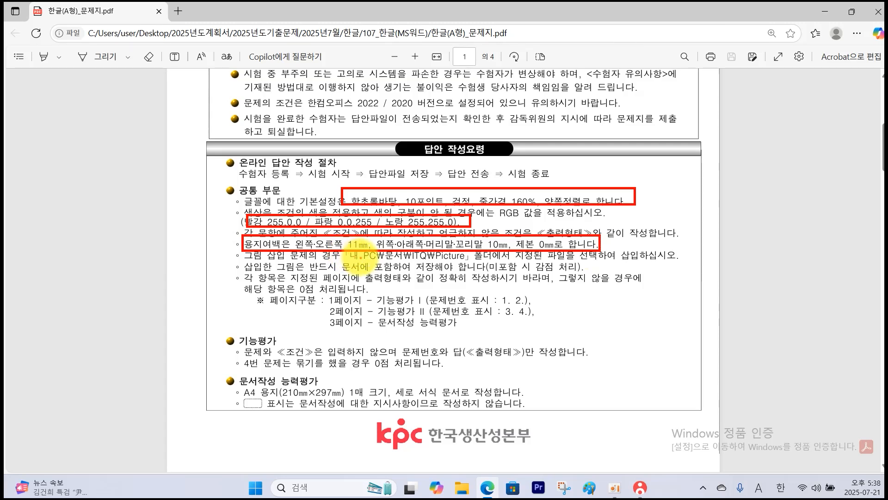
{"action": "left_click_drag", "start_coordinate": [407, 249], "coordinate": [467, 262]}
{"action": "mouse_move", "coordinate": [317, 293]}
{"action": "left_mouse_down"}
{"action": "mouse_move", "coordinate": [540, 345]}
{"action": "mouse_move", "coordinate": [559, 332]}
{"action": "left_mouse_up"}
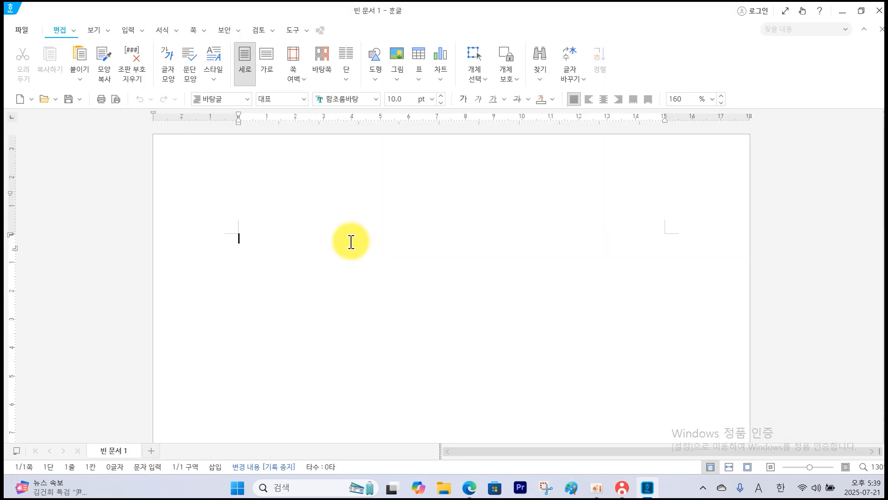
In a blank Hangul document, set the top, header, footer and bottom margins to 10 mm and the left and right margins to 11 mm.
{"action": "left_click", "coordinate": [18, 35]}
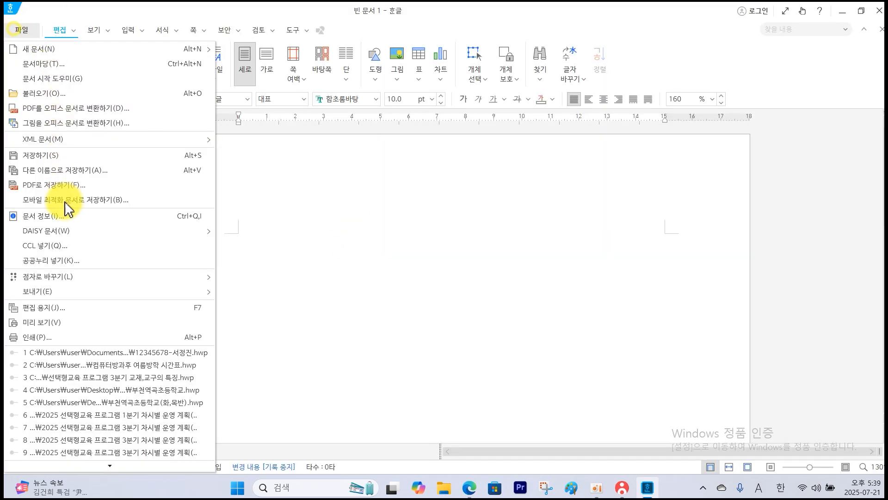
{"action": "left_click", "coordinate": [56, 312]}
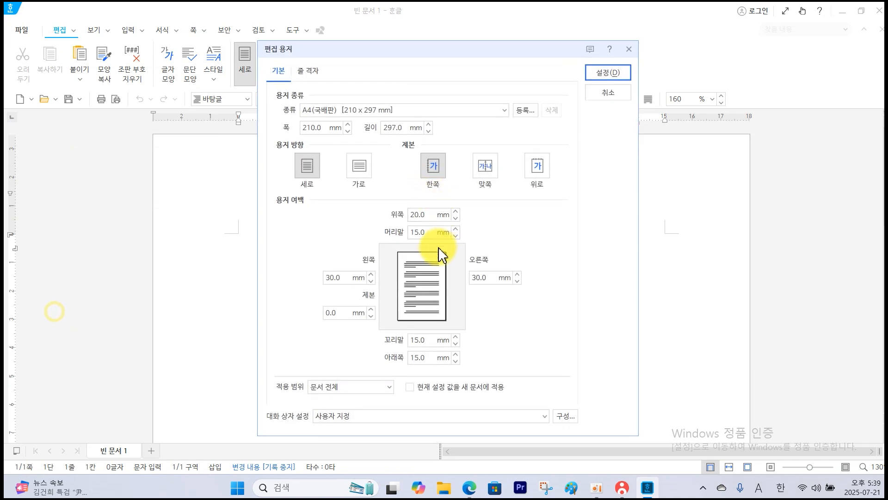
{"action": "double_click", "coordinate": [430, 213]}
{"action": "type", "text": "10"}
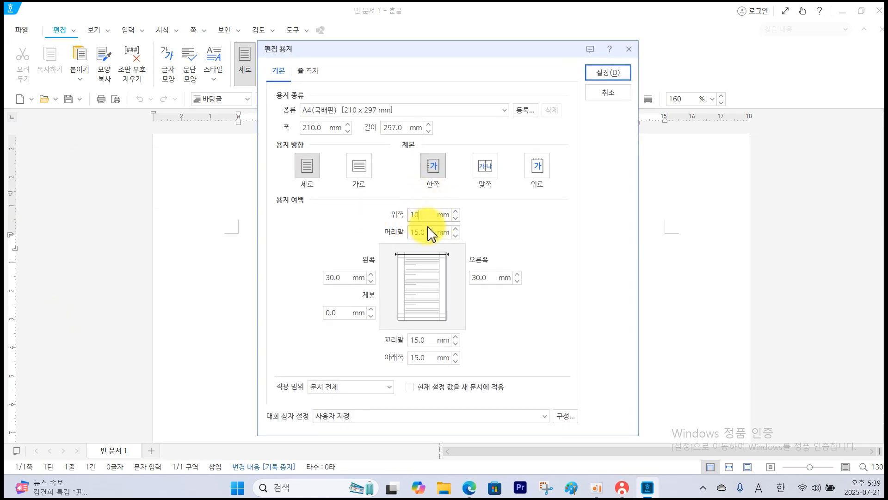
{"action": "double_click", "coordinate": [432, 229]}
{"action": "type", "text": "10"}
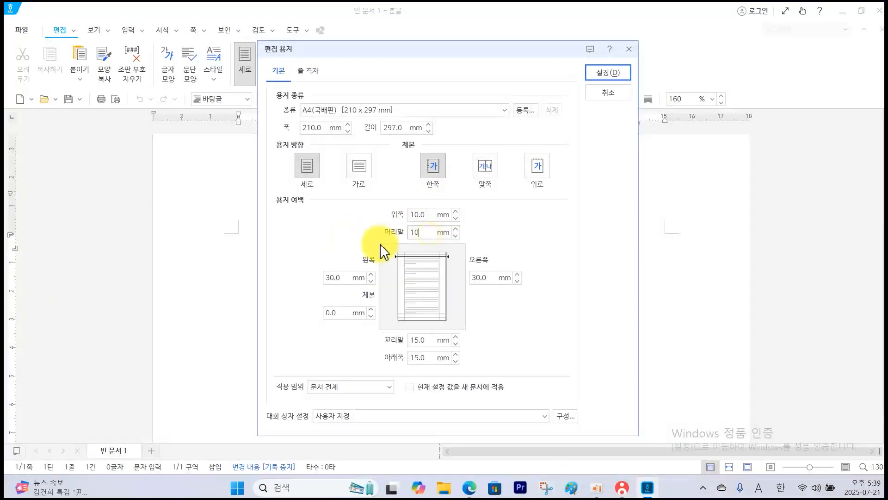
{"action": "double_click", "coordinate": [419, 340]}
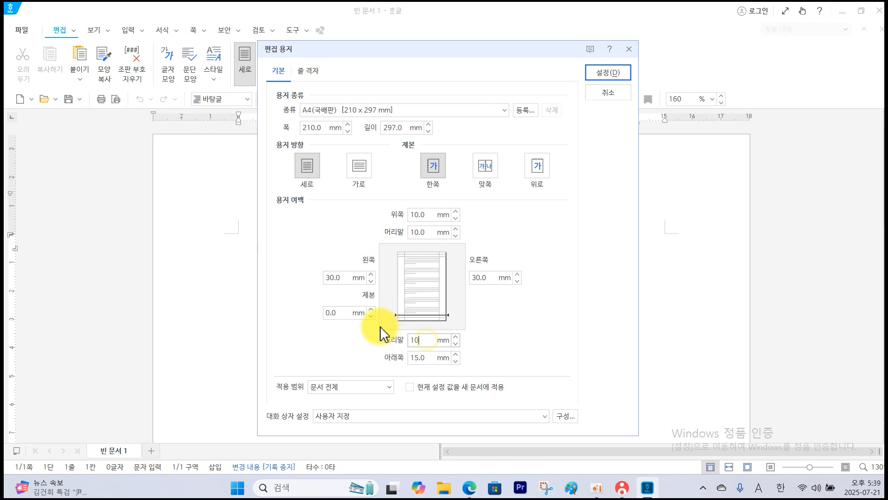
{"action": "double_click", "coordinate": [425, 359]}
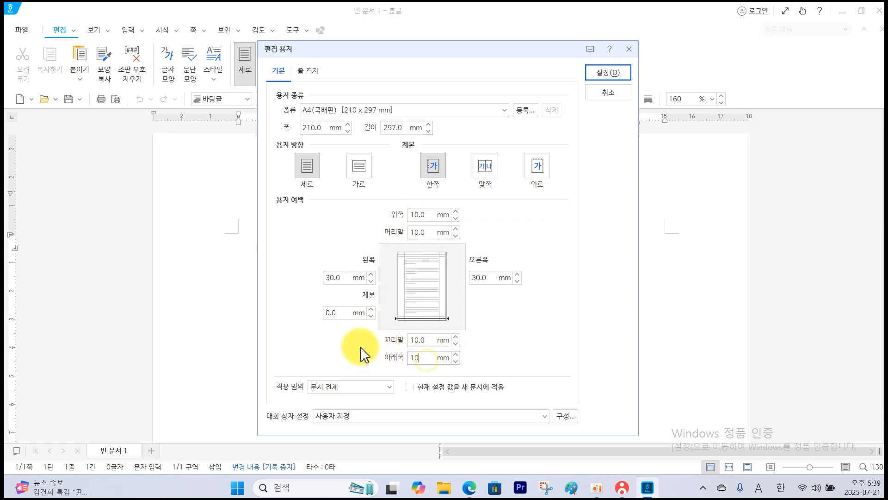
{"action": "double_click", "coordinate": [343, 278]}
{"action": "type", "text": "11"}
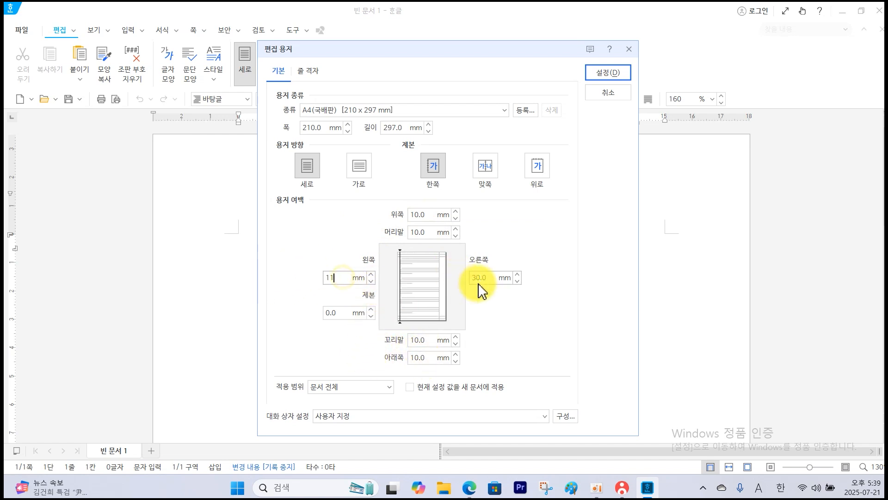
{"action": "type", "text": "11"}
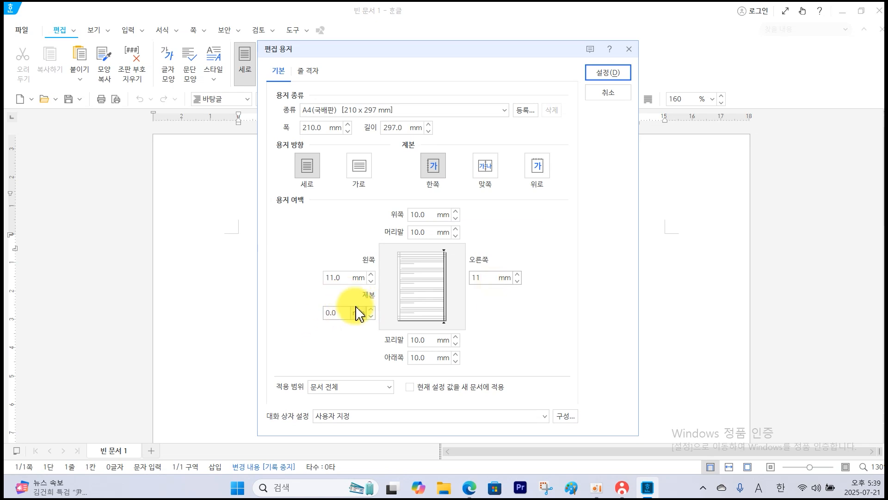
{"action": "left_click", "coordinate": [608, 75]}
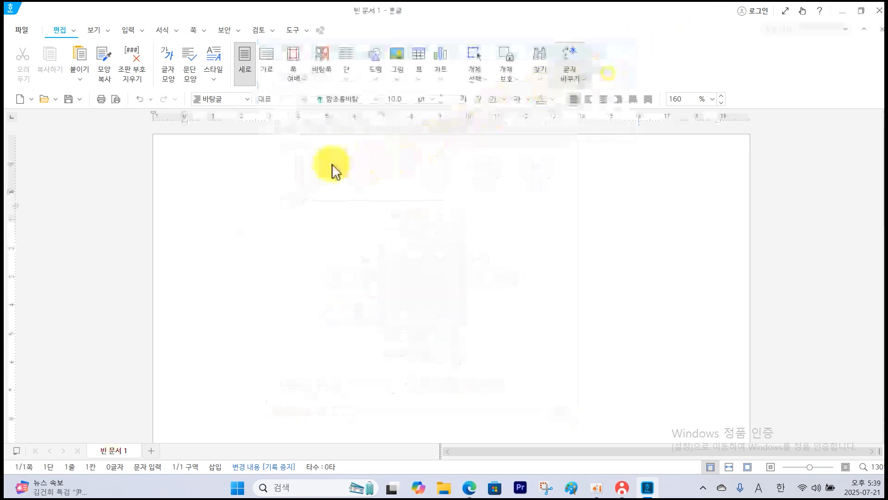
Enter question numbers 1. and 2. on page one and 3. and 4. on page two, spaced by blank lines, with a page break after each pair.
{"action": "type", "text": "1."}
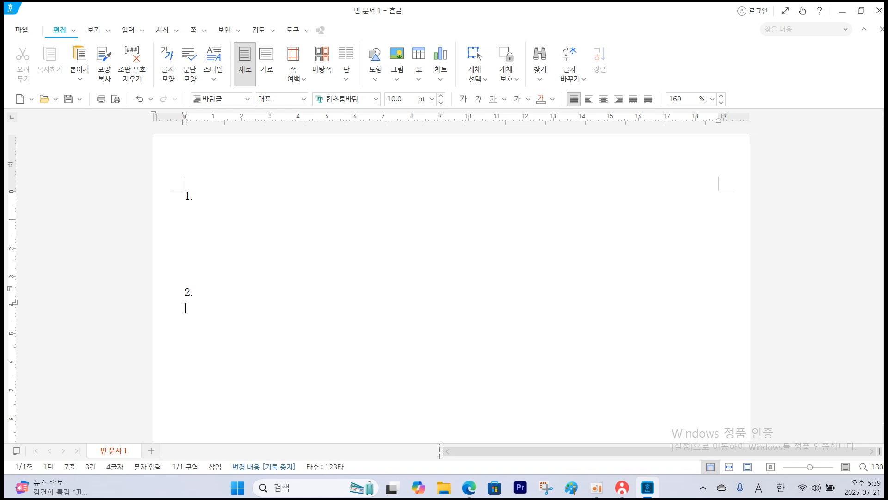
{"action": "key", "text": "ctrl+Return"}
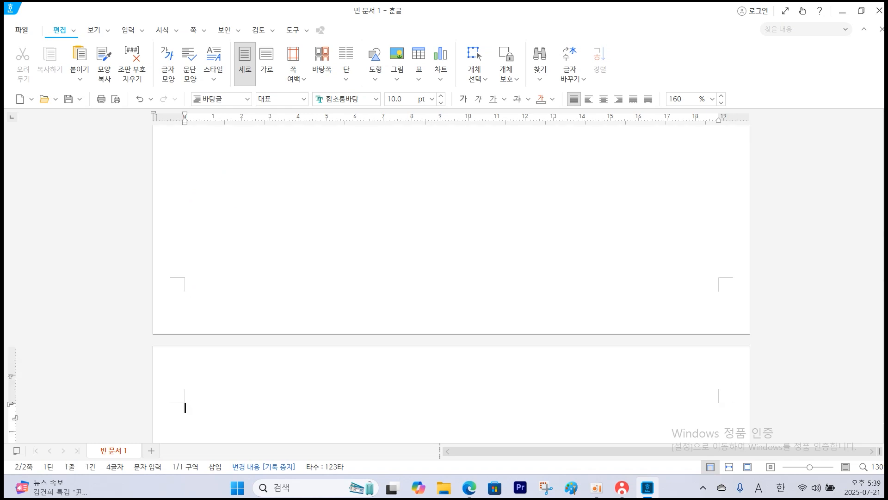
{"action": "key", "text": "Return"}
{"action": "key", "text": "Return"}
{"action": "key", "text": "Return"}
{"action": "key", "text": "Return"}
{"action": "key", "text": "Return"}
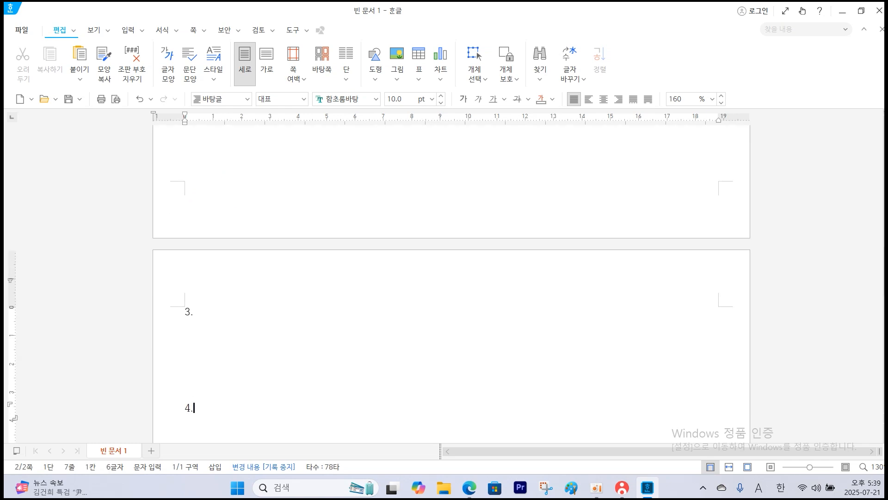
{"action": "key", "text": "Return"}
{"action": "key", "text": "ctrl+Return"}
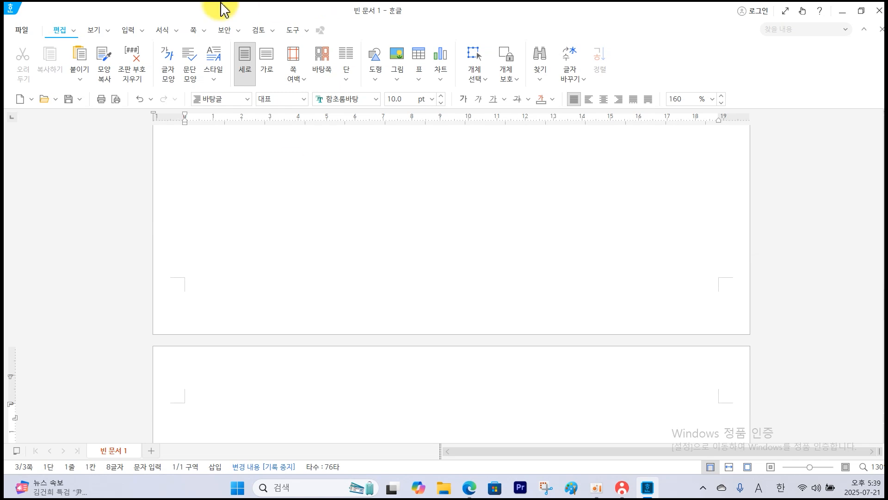
Show the page thumbnails task pane (쪽 모양 보기) and return to the first page to check the layout.
{"action": "left_click", "coordinate": [106, 31]}
{"action": "mouse_move", "coordinate": [125, 185]}
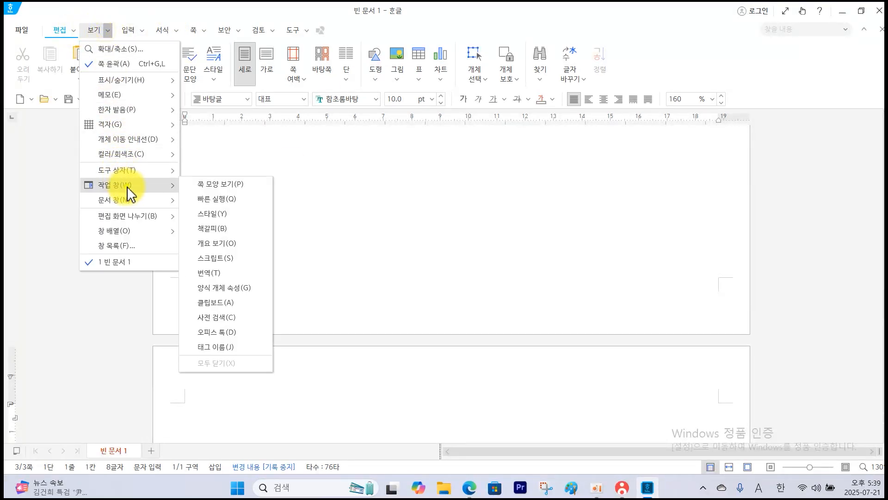
{"action": "left_click", "coordinate": [219, 185]}
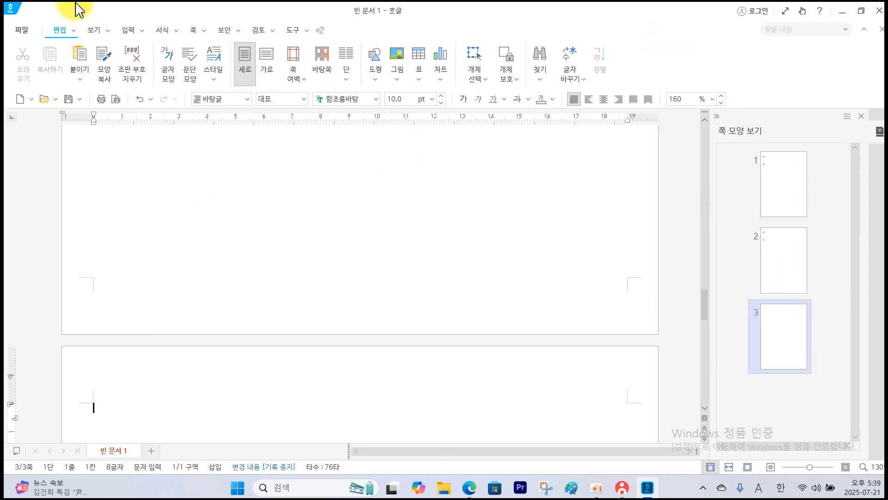
{"action": "scroll", "coordinate": [199, 332], "scroll_direction": "up", "scroll_amount": 10}
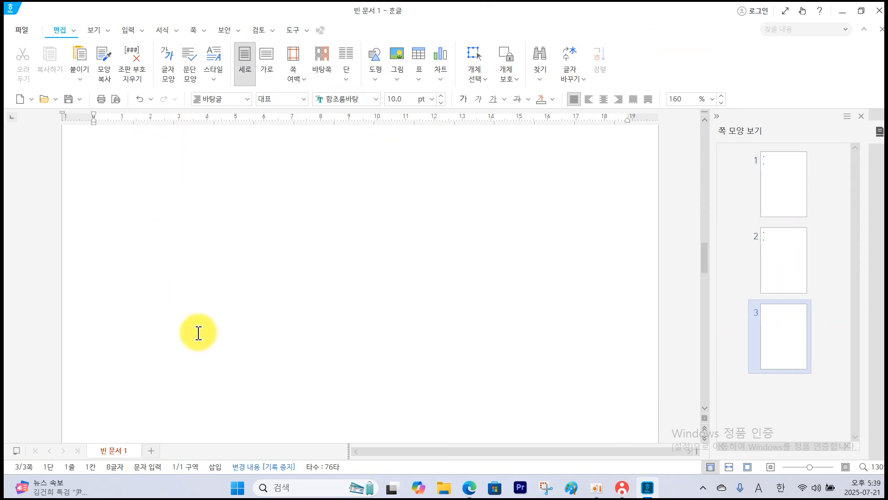
{"action": "scroll", "coordinate": [199, 333], "scroll_direction": "up", "scroll_amount": 5}
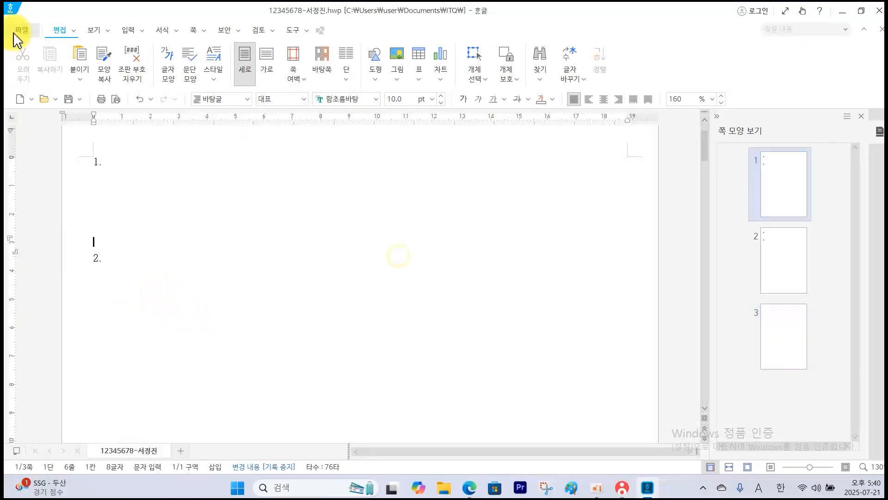
Save the document under another name in the ITQ folder, using the exam number and examinee name, in 한글 표준 문서 (*.hwpx) format.
{"action": "left_click", "coordinate": [22, 29]}
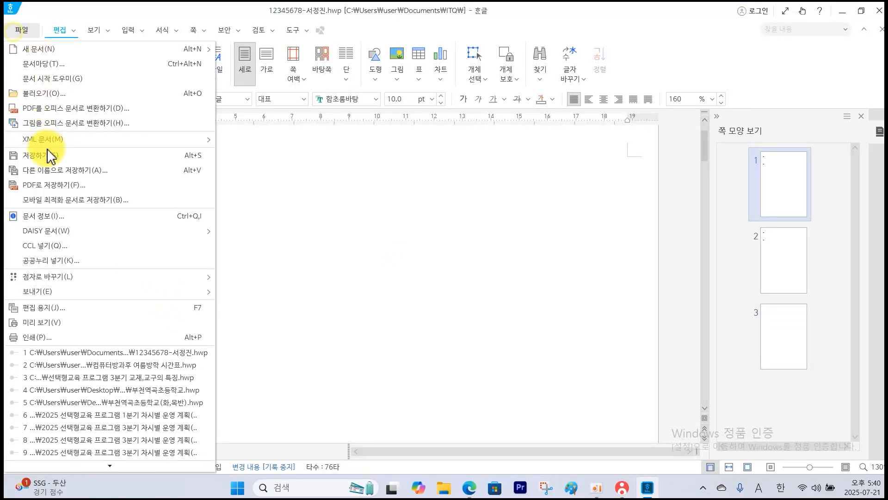
{"action": "left_click", "coordinate": [123, 171]}
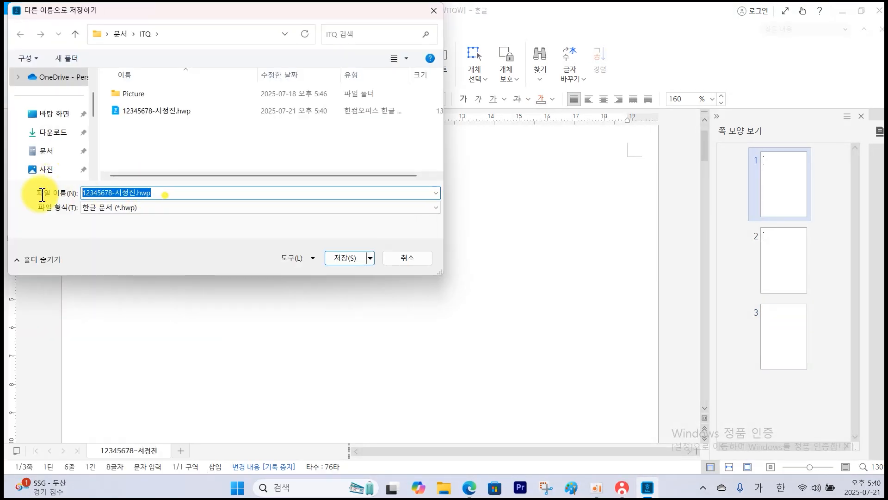
{"action": "type", "text": "12"}
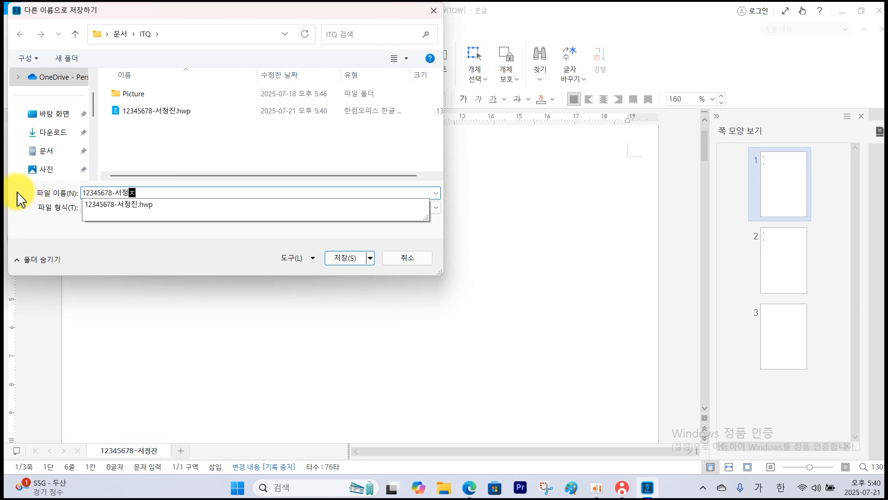
{"action": "left_click", "coordinate": [212, 239]}
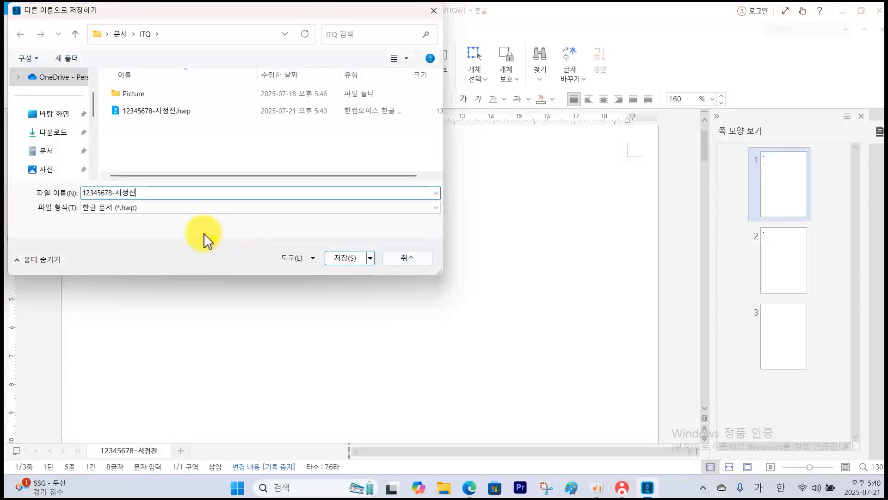
{"action": "left_click", "coordinate": [134, 208]}
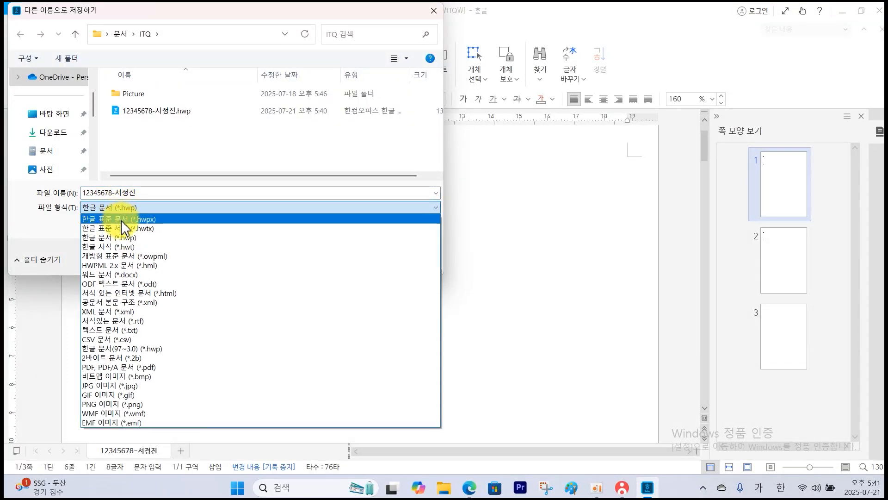
{"action": "left_click", "coordinate": [124, 220]}
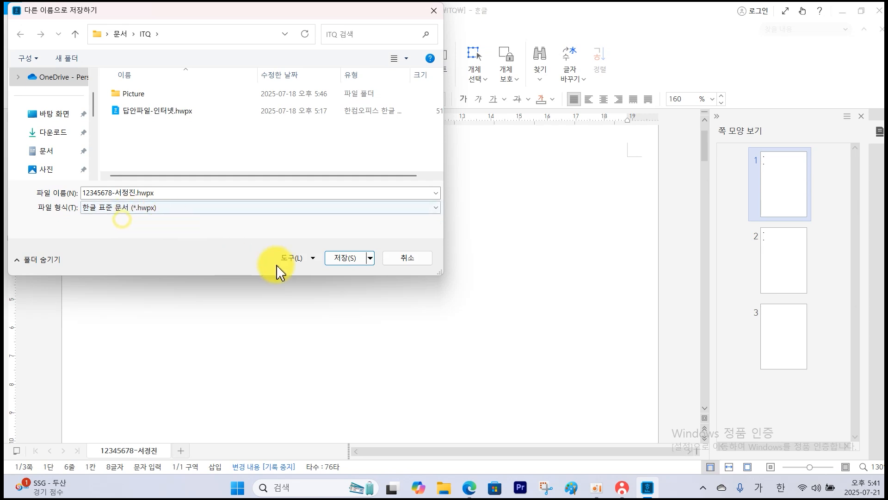
{"action": "left_click", "coordinate": [347, 259]}
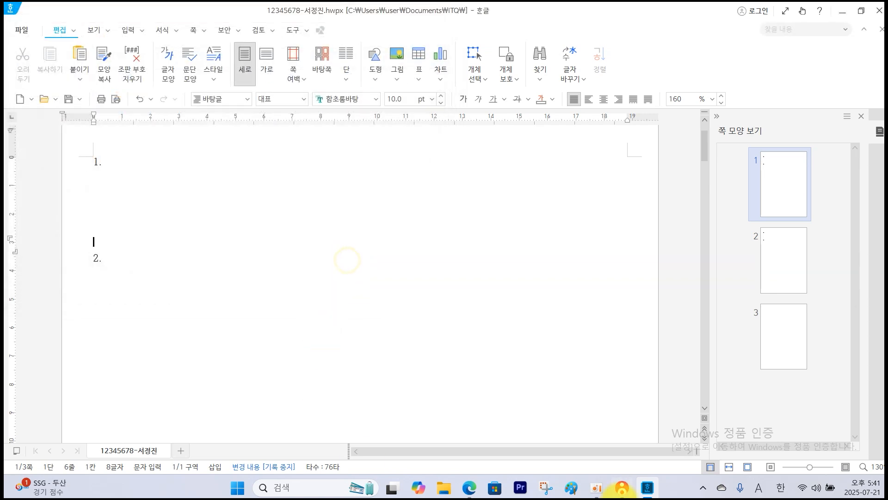
Send the saved hwpx answer file to the supervisor PC with KOAS, refresh the file list, and return to the line below question 2.
{"action": "left_click", "coordinate": [613, 492]}
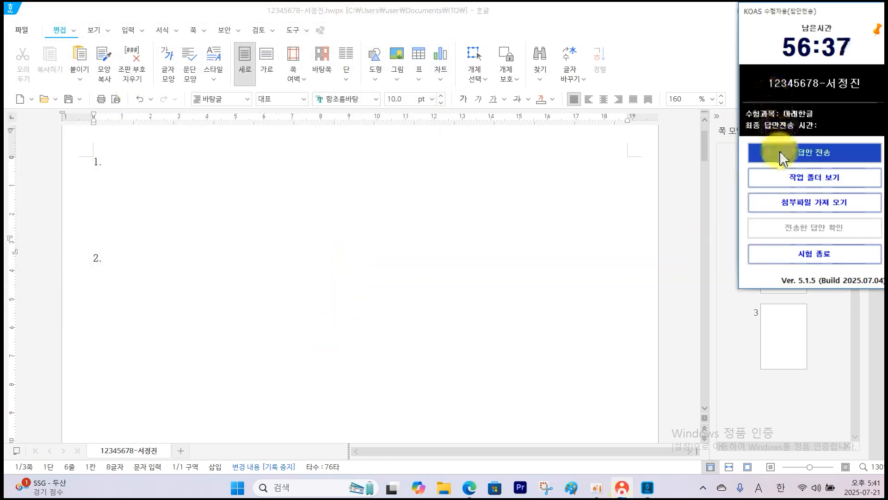
{"action": "left_click", "coordinate": [784, 149]}
{"action": "left_click", "coordinate": [337, 348]}
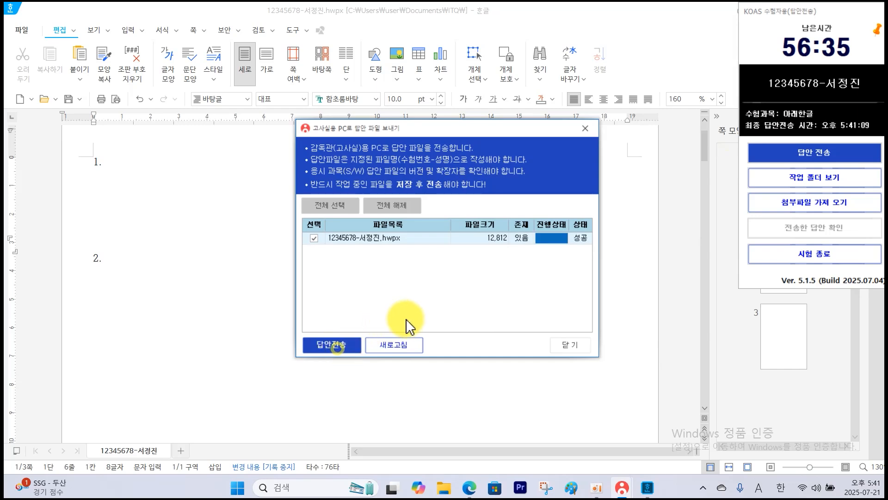
{"action": "left_click", "coordinate": [387, 346]}
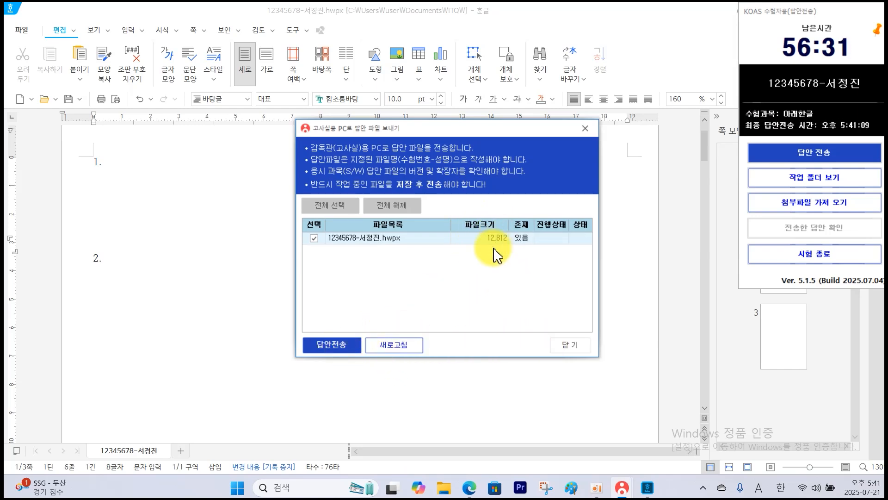
{"action": "left_click", "coordinate": [562, 344]}
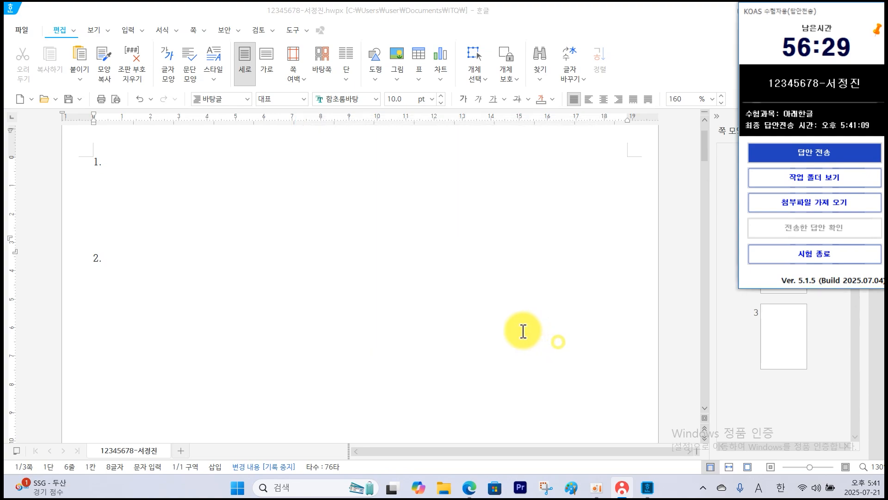
{"action": "left_click", "coordinate": [468, 304]}
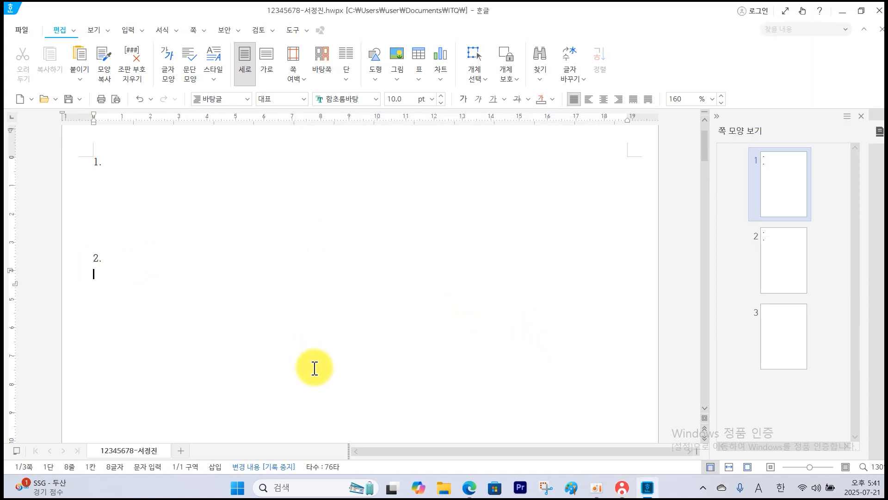
Switch to the exam PDF and review question 1, marking its score and the required output text.
{"action": "left_click", "coordinate": [471, 488]}
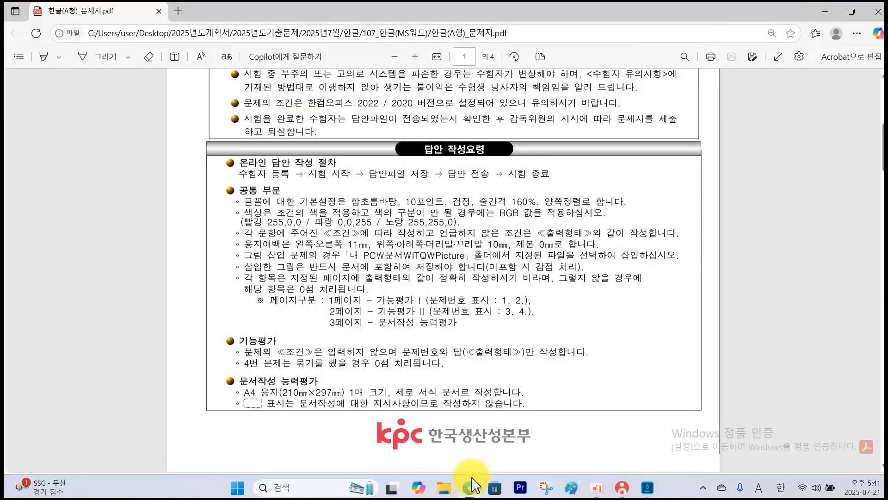
{"action": "scroll", "coordinate": [479, 458], "scroll_direction": "down", "scroll_amount": 10}
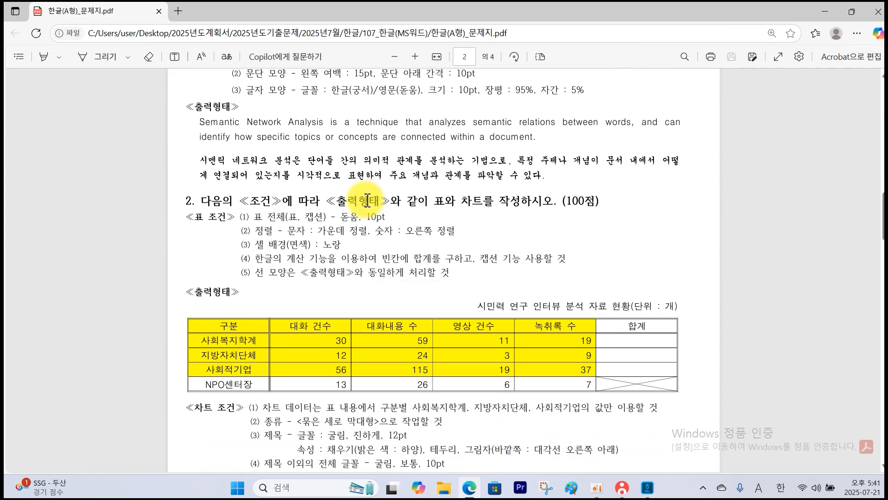
{"action": "scroll", "coordinate": [363, 190], "scroll_direction": "up", "scroll_amount": 2}
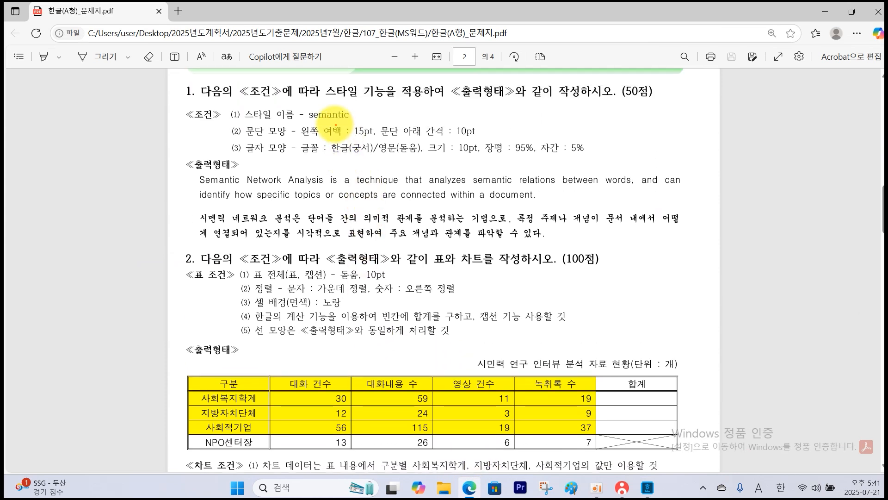
{"action": "mouse_move", "coordinate": [677, 111]}
{"action": "left_mouse_down"}
{"action": "mouse_move", "coordinate": [578, 111]}
{"action": "mouse_move", "coordinate": [558, 123]}
{"action": "left_mouse_up"}
{"action": "left_click_drag", "start_coordinate": [175, 156], "coordinate": [705, 245]}
{"action": "mouse_move", "coordinate": [603, 146]}
{"action": "left_mouse_down"}
{"action": "mouse_move", "coordinate": [606, 170]}
{"action": "mouse_move", "coordinate": [631, 158]}
{"action": "mouse_move", "coordinate": [617, 162]}
{"action": "left_mouse_up"}
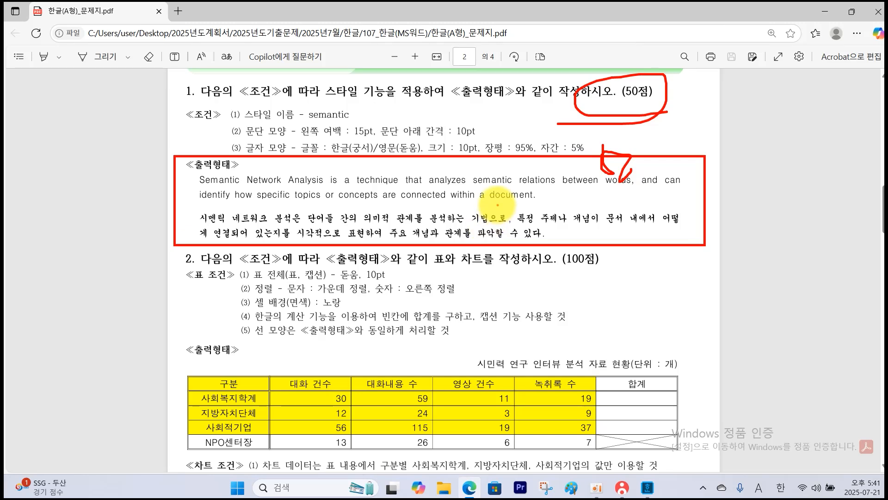
{"action": "key", "text": "Escape"}
Examine the question 2 table in the exam PDF, marking off its rows and columns to determine the table size.
{"action": "scroll", "coordinate": [286, 355], "scroll_direction": "down", "scroll_amount": 1}
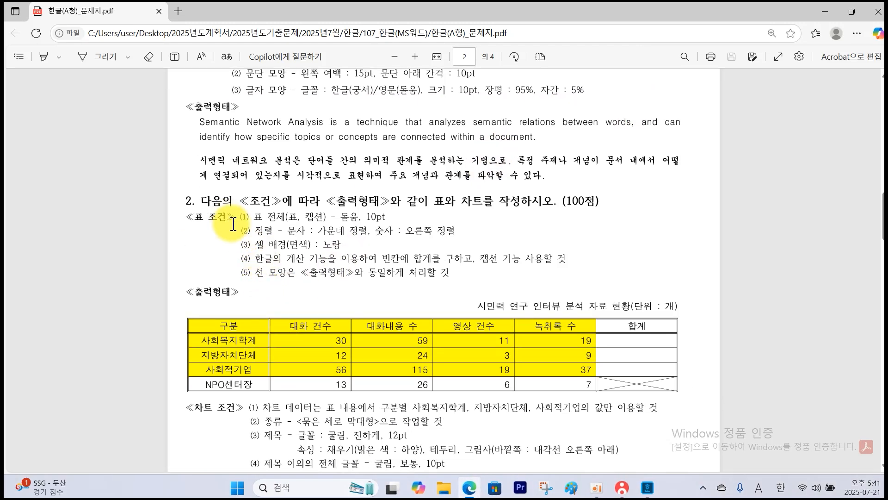
{"action": "scroll", "coordinate": [246, 335], "scroll_direction": "down", "scroll_amount": 1}
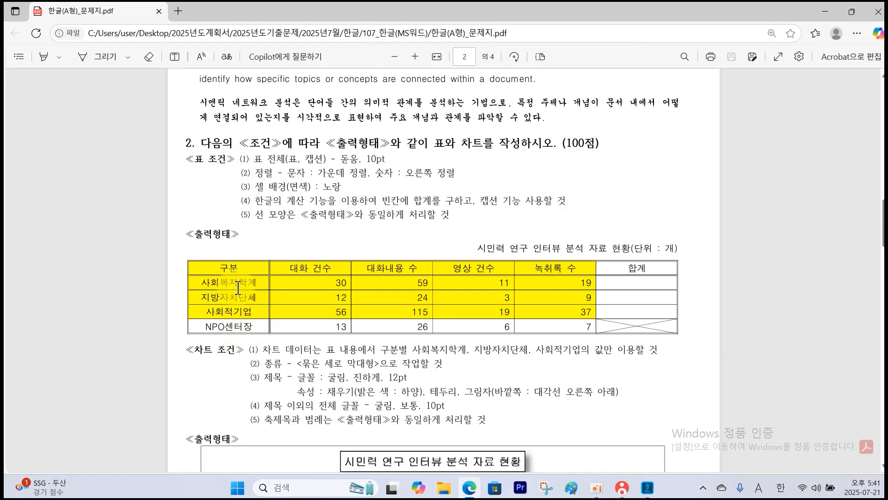
{"action": "left_click_drag", "start_coordinate": [204, 267], "coordinate": [260, 266]}
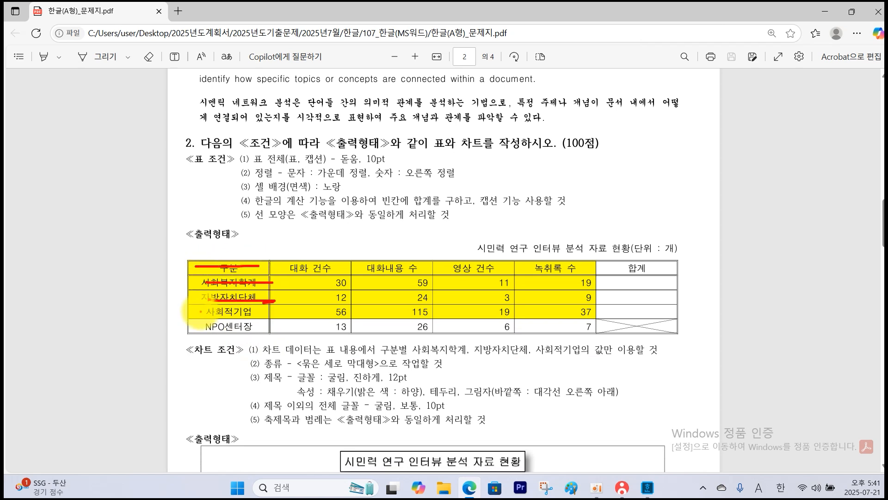
{"action": "mouse_move", "coordinate": [201, 311]}
{"action": "left_mouse_down"}
{"action": "mouse_move", "coordinate": [250, 312]}
{"action": "mouse_move", "coordinate": [265, 328]}
{"action": "left_mouse_up"}
{"action": "left_click_drag", "start_coordinate": [238, 259], "coordinate": [234, 330]}
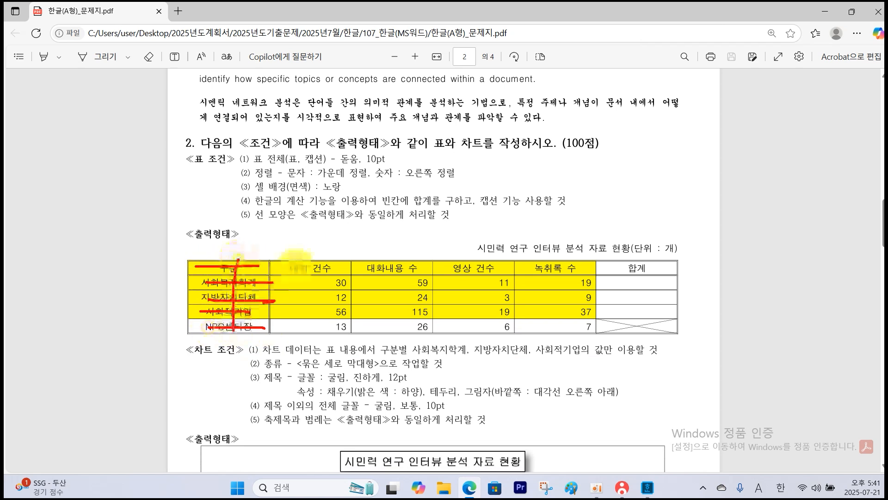
{"action": "left_click_drag", "start_coordinate": [308, 255], "coordinate": [314, 329]}
{"action": "left_click_drag", "start_coordinate": [399, 253], "coordinate": [398, 321]}
{"action": "left_click_drag", "start_coordinate": [494, 241], "coordinate": [484, 322]}
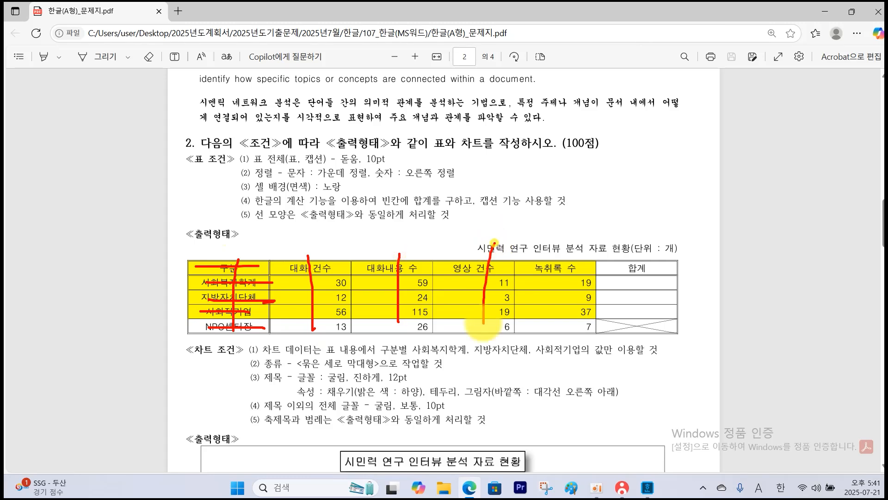
{"action": "left_click_drag", "start_coordinate": [555, 246], "coordinate": [562, 303]}
{"action": "left_click_drag", "start_coordinate": [638, 238], "coordinate": [640, 315]}
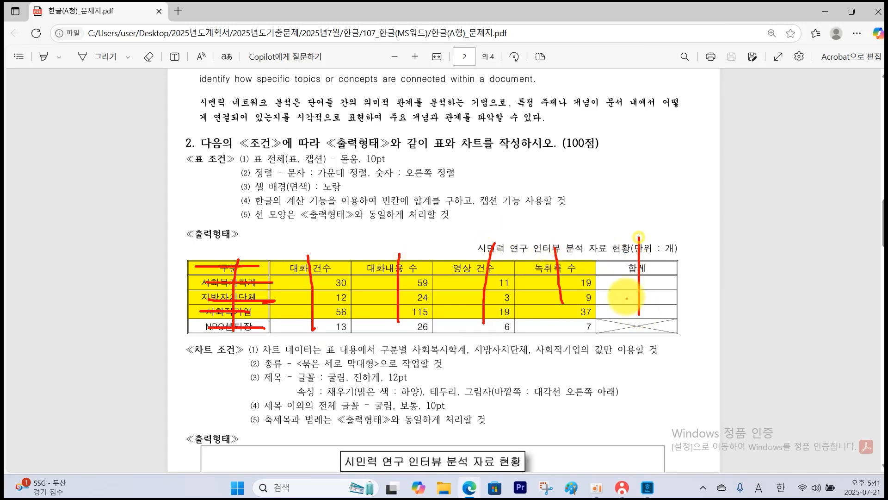
Return to the Hangul document and insert a table with 5 rows and 6 columns below question number 2.
{"action": "left_click", "coordinate": [647, 487]}
{"action": "left_click", "coordinate": [126, 31]}
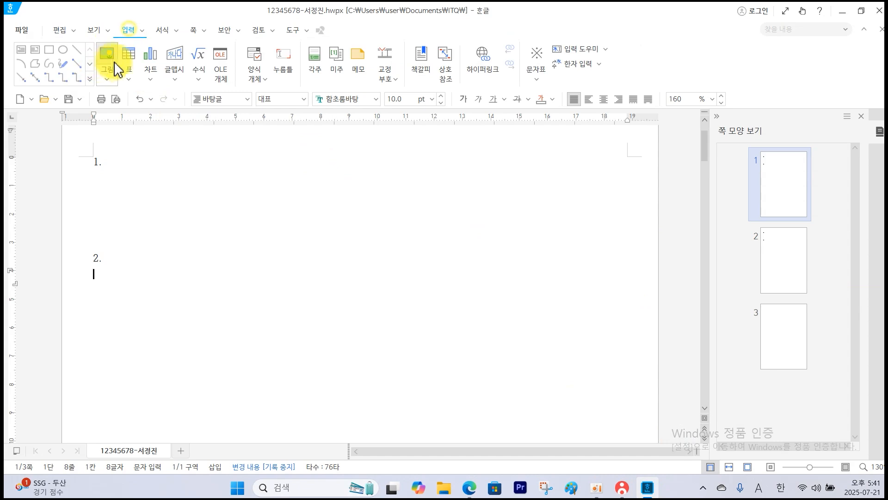
{"action": "left_click", "coordinate": [131, 60]}
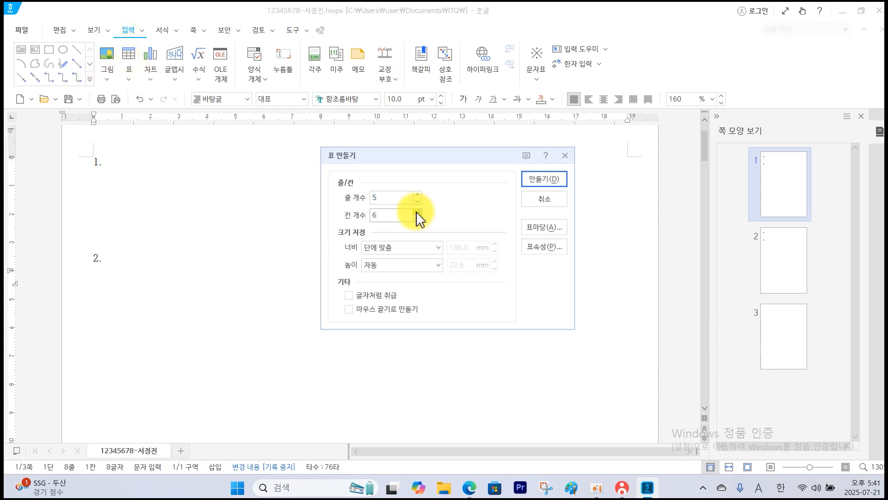
{"action": "left_click", "coordinate": [536, 179]}
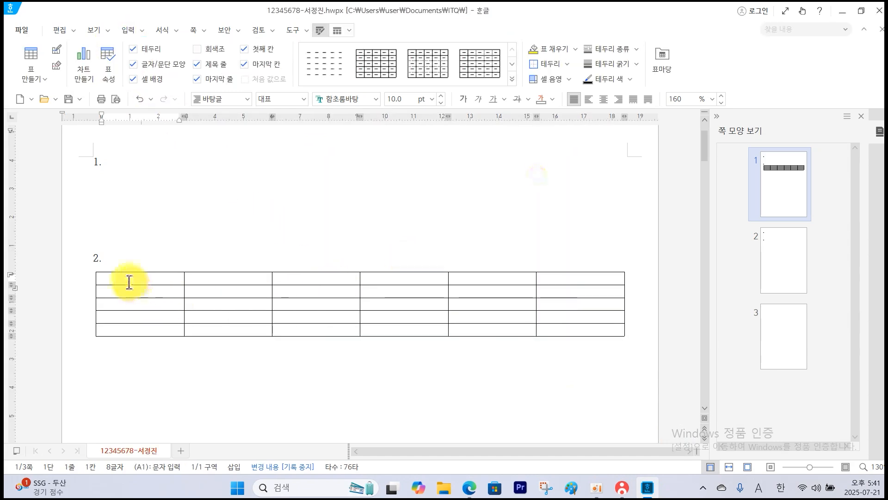
{"action": "left_click", "coordinate": [129, 282]}
Check the table caption in the exam PDF, add a caption above the Hangul table and delete its default text.
{"action": "left_click", "coordinate": [477, 489]}
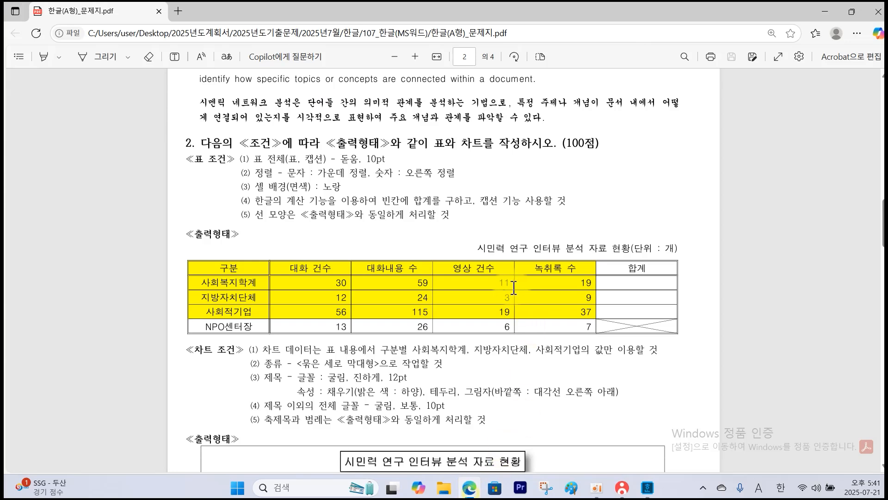
{"action": "mouse_move", "coordinate": [478, 234]}
{"action": "left_mouse_down"}
{"action": "mouse_move", "coordinate": [530, 257]}
{"action": "mouse_move", "coordinate": [681, 262]}
{"action": "left_mouse_up"}
{"action": "key", "text": "Escape"}
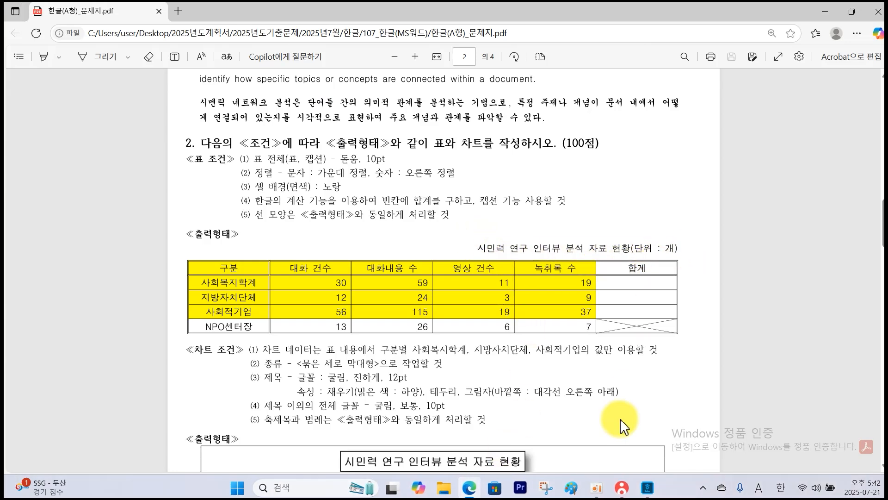
{"action": "left_click", "coordinate": [647, 489]}
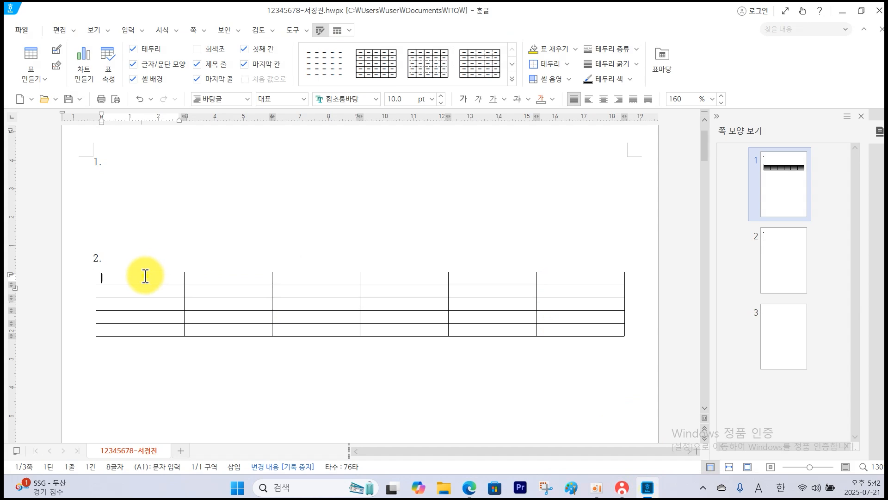
{"action": "left_click", "coordinate": [342, 30]}
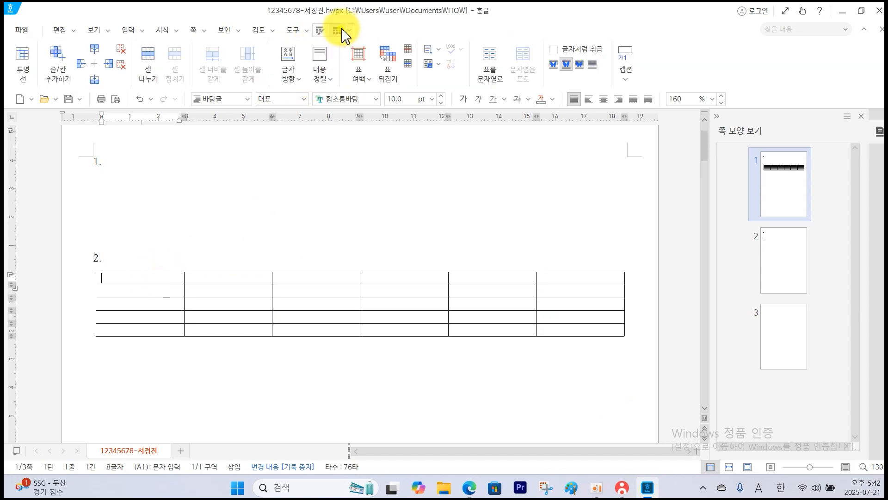
{"action": "left_click", "coordinate": [631, 74]}
{"action": "left_click", "coordinate": [639, 96]}
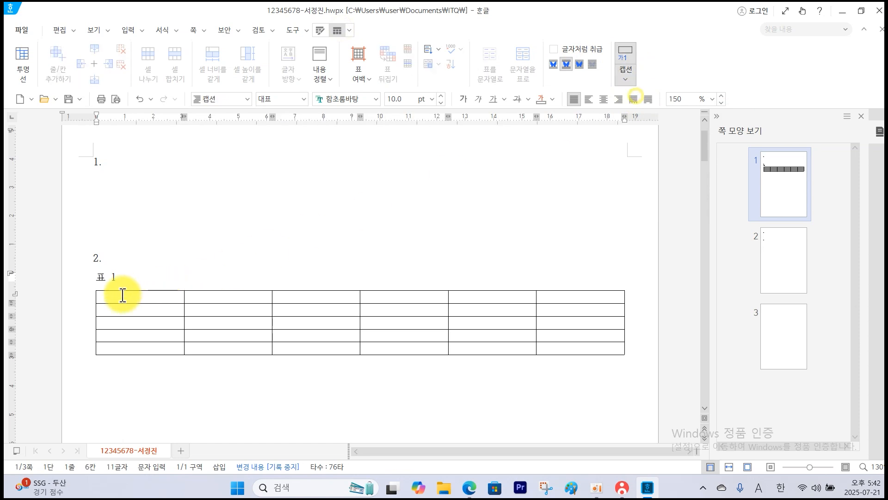
{"action": "left_click_drag", "start_coordinate": [126, 277], "coordinate": [26, 277]}
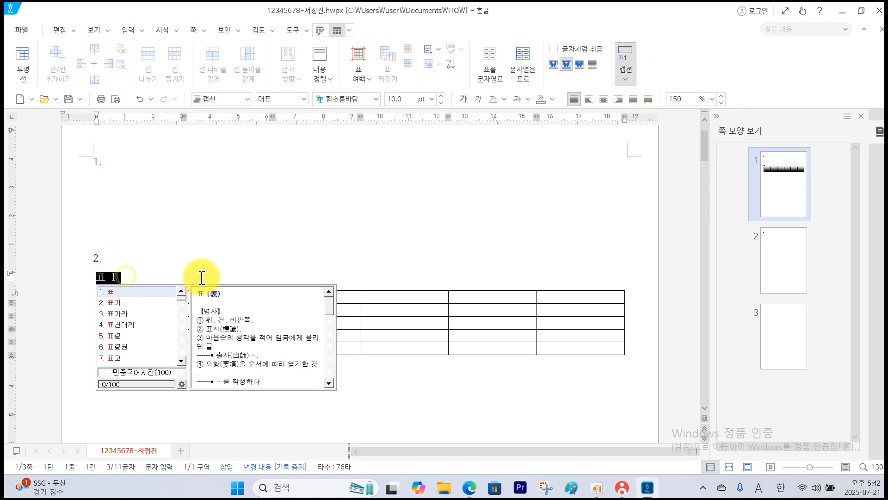
{"action": "key", "text": "Delete"}
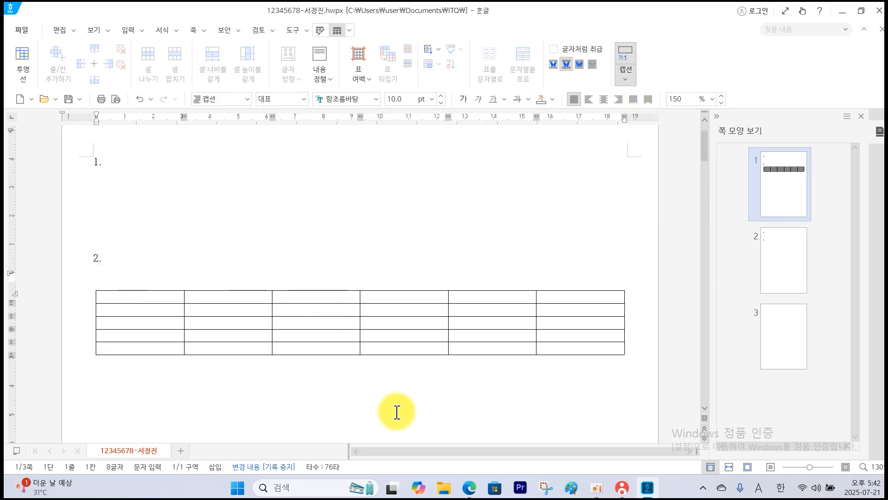
Copy the caption wording from the exam PDF, entering "시민력 연구 인터뷰 분석 자료 현황(단위 : 개)", and move into the table's first cell.
{"action": "left_click", "coordinate": [469, 488]}
{"action": "left_click", "coordinate": [517, 249]}
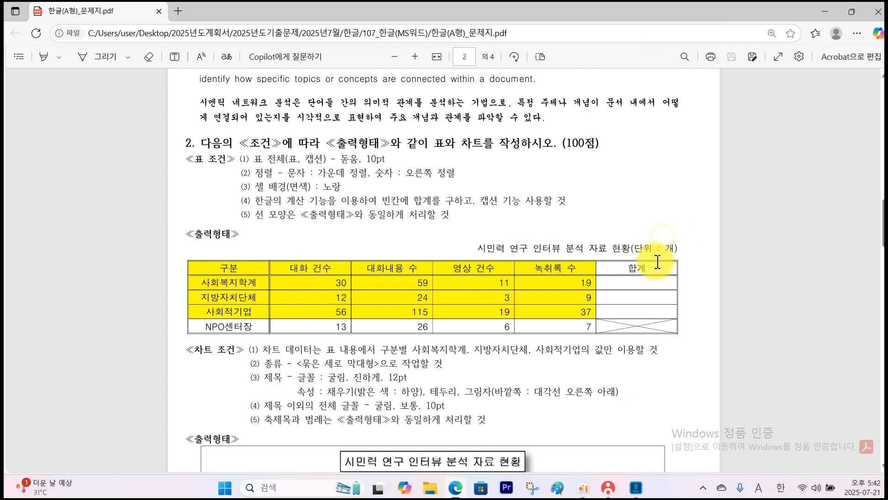
{"action": "left_click", "coordinate": [647, 487]}
{"action": "type", "text": "시민력 연구 인터뷰 분석 자료 현황(단위 : 개)"}
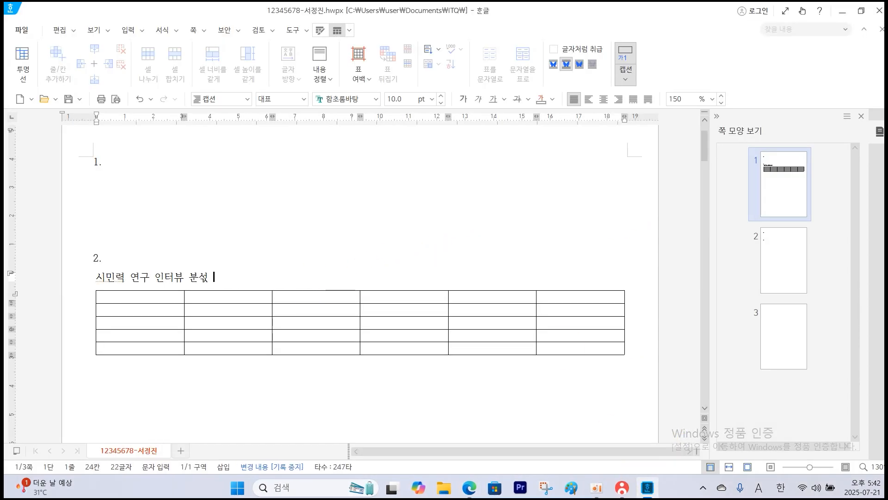
{"action": "left_click", "coordinate": [154, 298]}
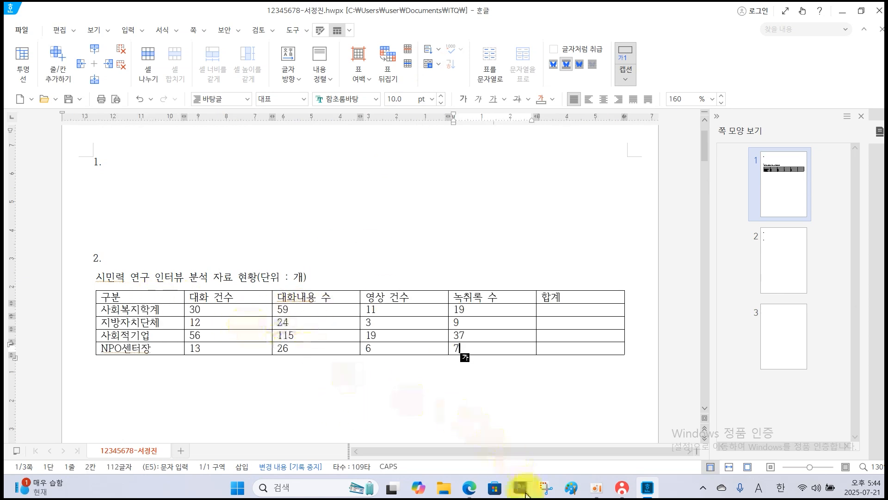
Check the table conditions in the exam PDF, and in the Hangul document set the table caption to the 돋움 font with right alignment.
{"action": "left_click", "coordinate": [476, 494]}
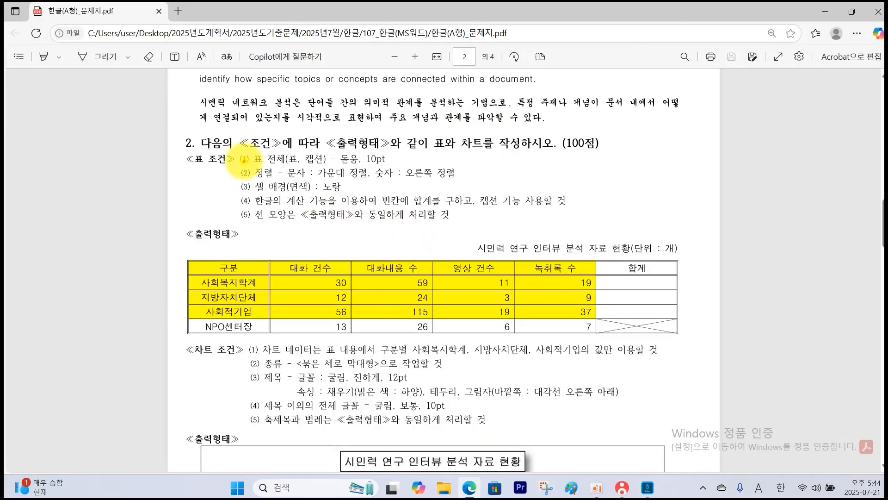
{"action": "left_click_drag", "start_coordinate": [244, 159], "coordinate": [238, 206]}
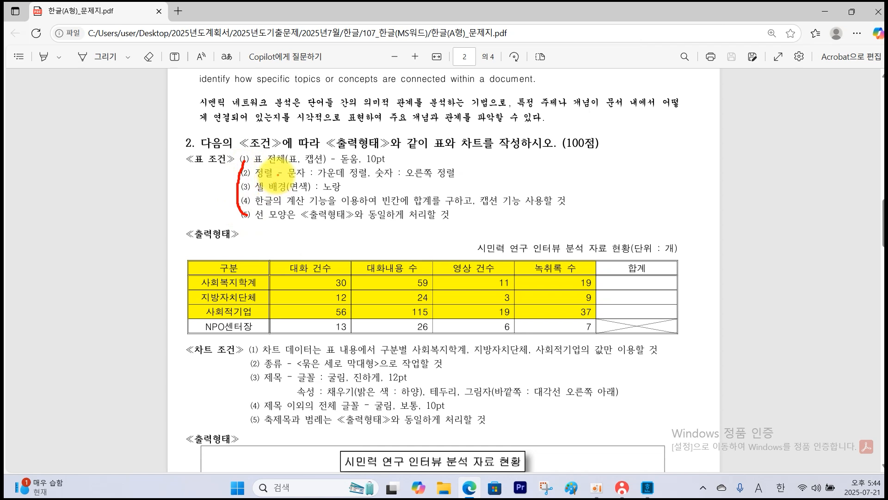
{"action": "mouse_move", "coordinate": [274, 164]}
{"action": "left_mouse_down"}
{"action": "mouse_move", "coordinate": [391, 161]}
{"action": "mouse_move", "coordinate": [350, 150]}
{"action": "left_mouse_up"}
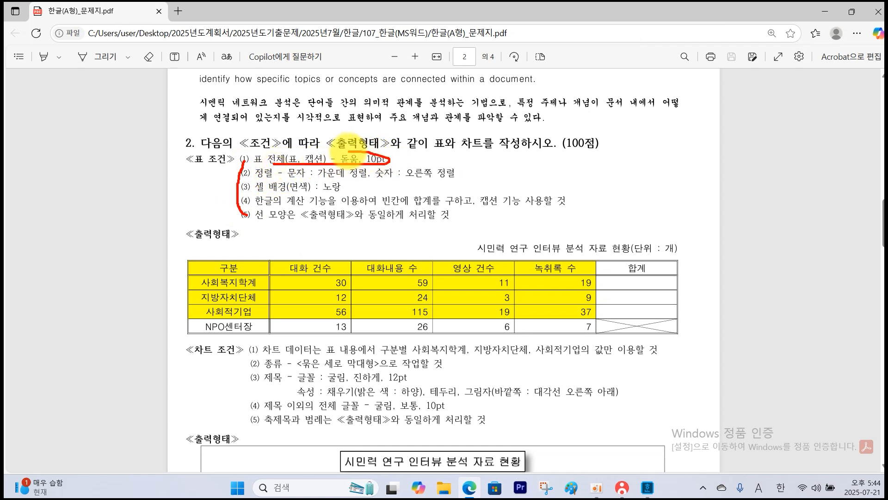
{"action": "key", "text": "Escape"}
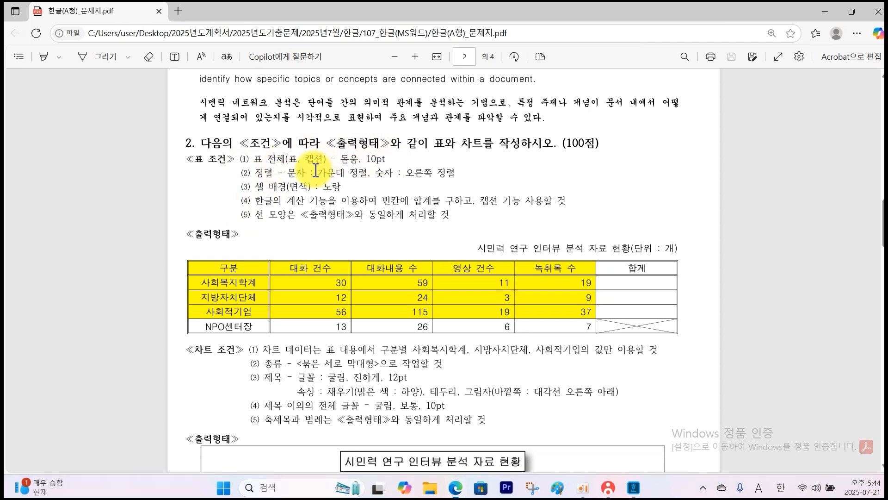
{"action": "left_click", "coordinate": [644, 495]}
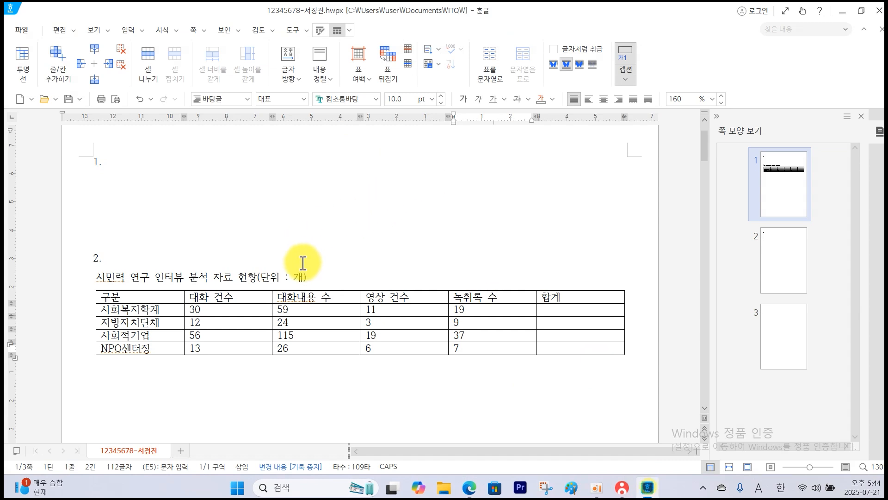
{"action": "left_click_drag", "start_coordinate": [309, 276], "coordinate": [95, 277]}
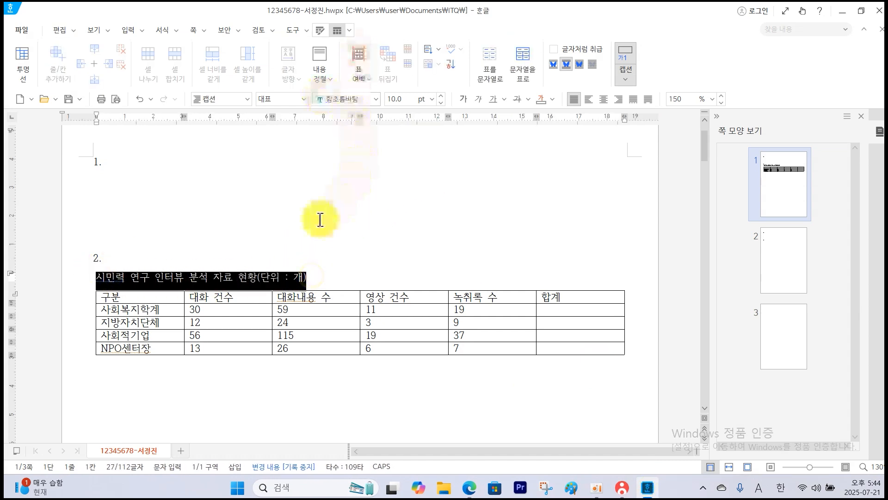
{"action": "left_click", "coordinate": [377, 102]}
{"action": "left_click", "coordinate": [347, 212]}
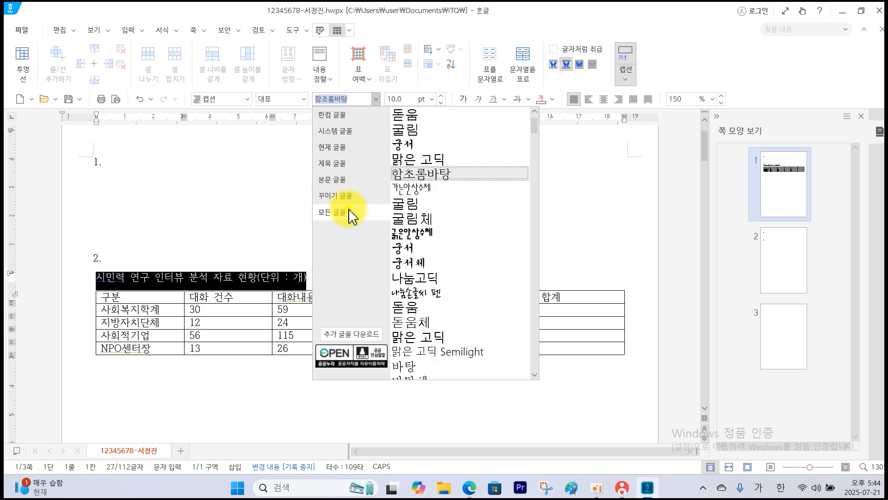
{"action": "left_click", "coordinate": [414, 114]}
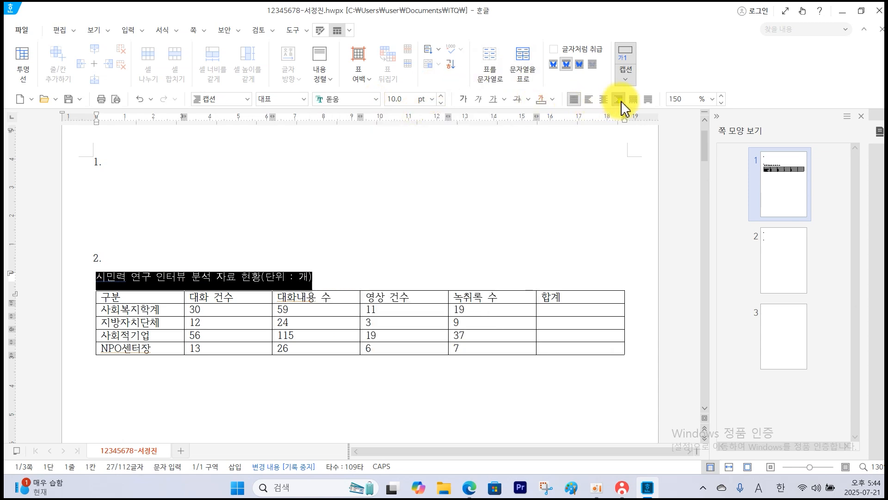
{"action": "left_click", "coordinate": [620, 101]}
Set the font of all the table's cells to 돋움.
{"action": "left_click_drag", "start_coordinate": [168, 297], "coordinate": [484, 348]}
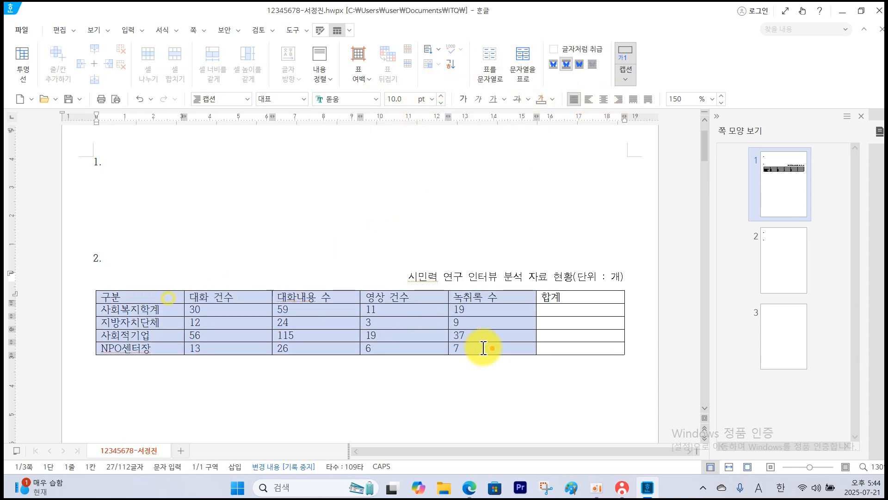
{"action": "left_click", "coordinate": [299, 263]}
{"action": "left_click", "coordinate": [174, 299]}
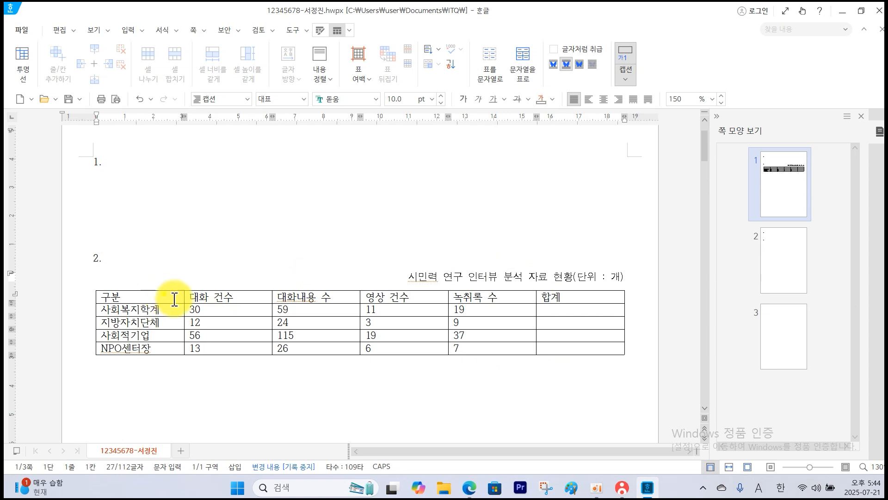
{"action": "left_click_drag", "start_coordinate": [174, 300], "coordinate": [576, 348]}
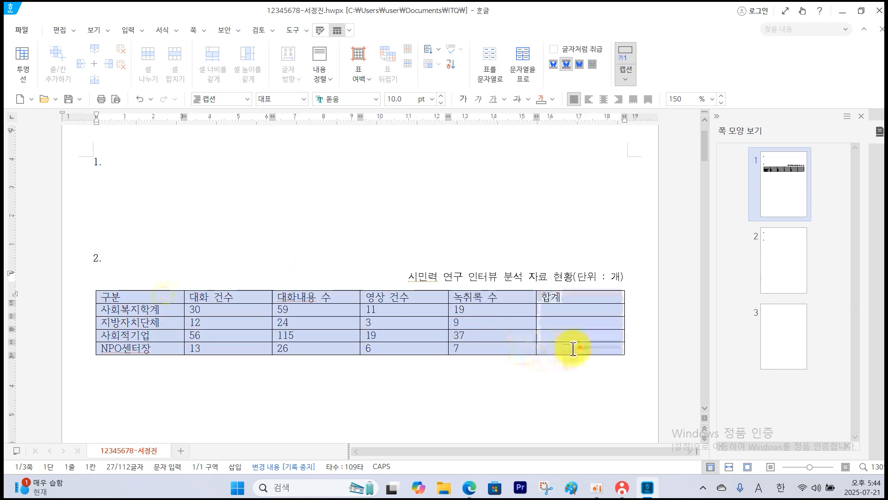
{"action": "left_click", "coordinate": [377, 99]}
{"action": "left_click", "coordinate": [358, 114]}
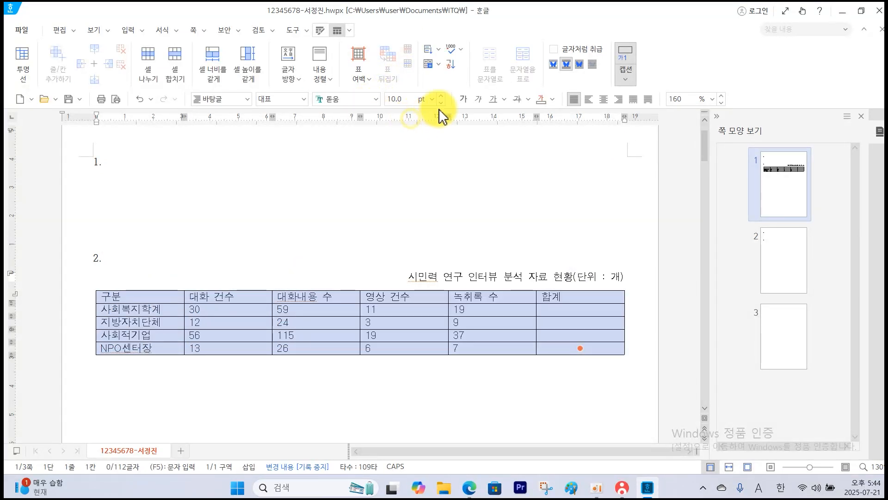
Check the alignment condition in the exam PDF, center all the Hangul table's cells and right-align the number and total cells below the header.
{"action": "left_click", "coordinate": [470, 489]}
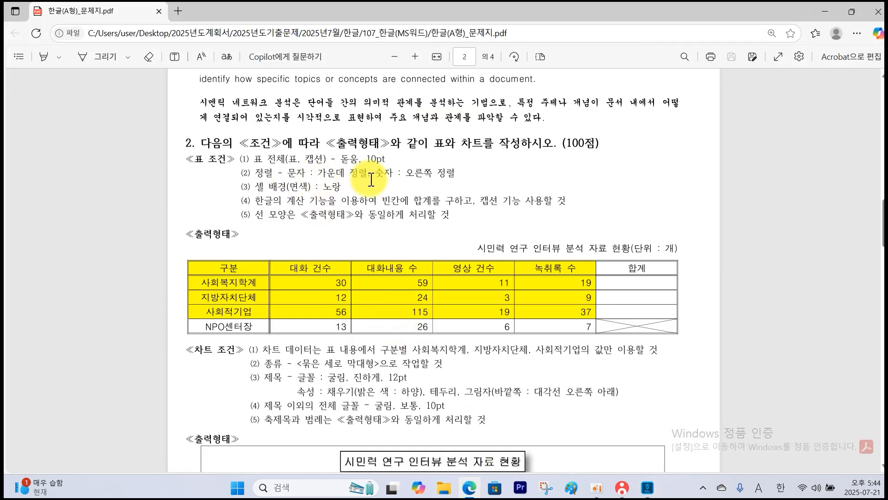
{"action": "left_click", "coordinate": [648, 488]}
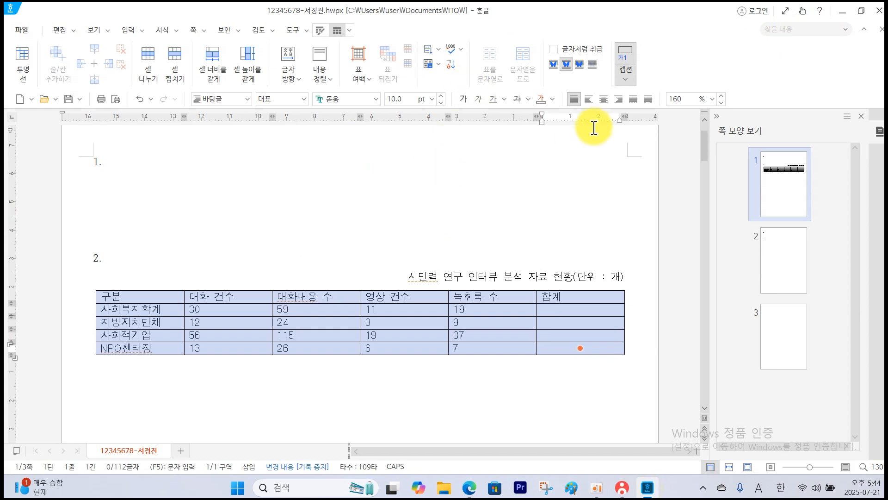
{"action": "left_click", "coordinate": [604, 100]}
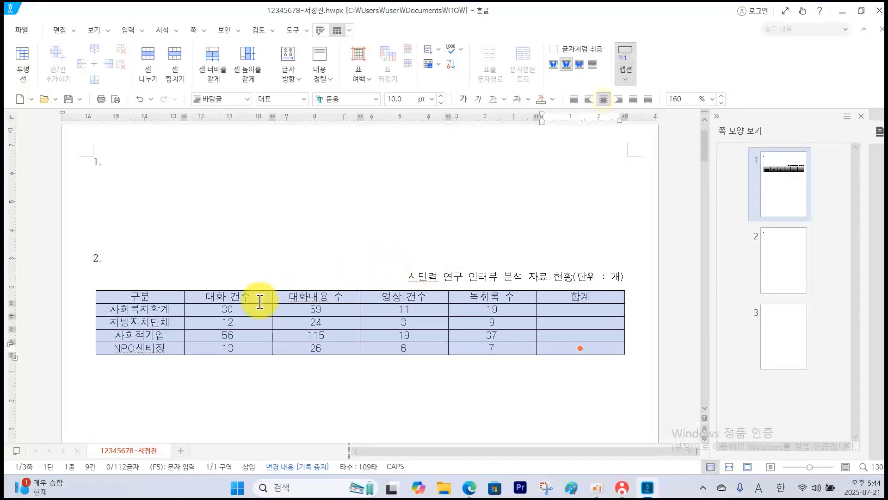
{"action": "left_click_drag", "start_coordinate": [260, 307], "coordinate": [558, 348]}
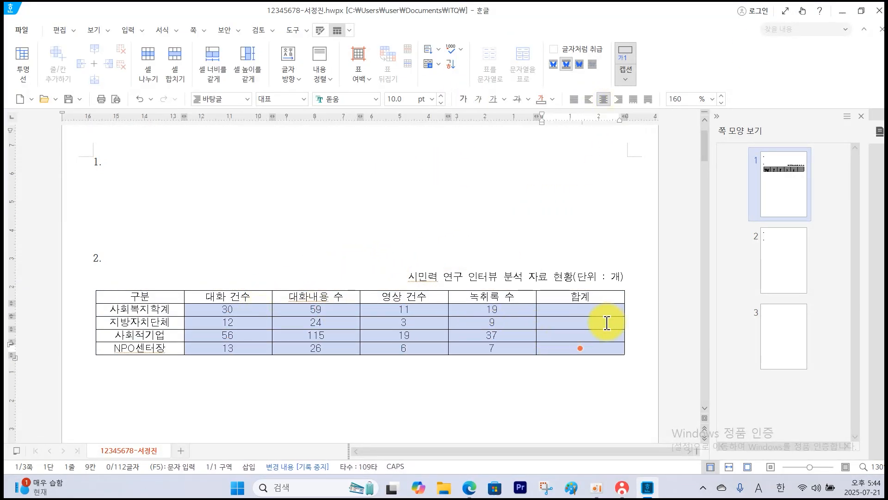
{"action": "left_click", "coordinate": [619, 99]}
{"action": "left_click", "coordinate": [378, 224]}
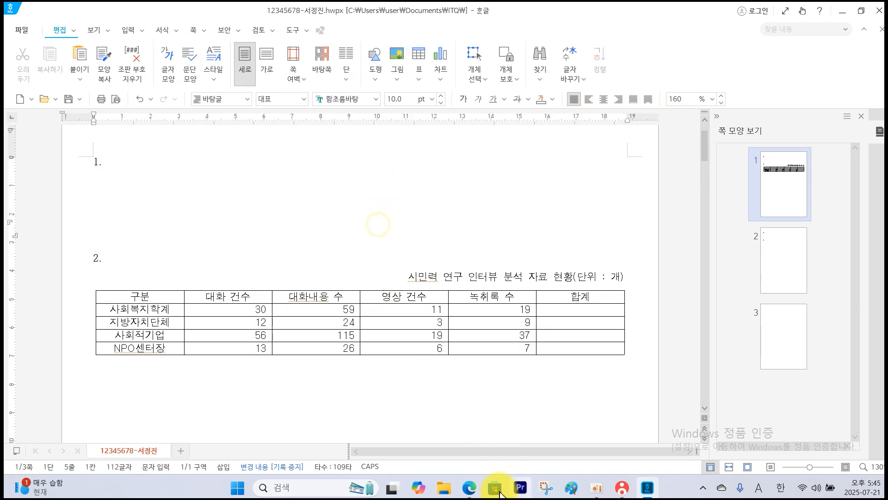
Check the shaded area in the exam PDF and fill the Hangul table's first four rows, from 구분 through 녹취록 수, with yellow.
{"action": "left_click", "coordinate": [469, 487]}
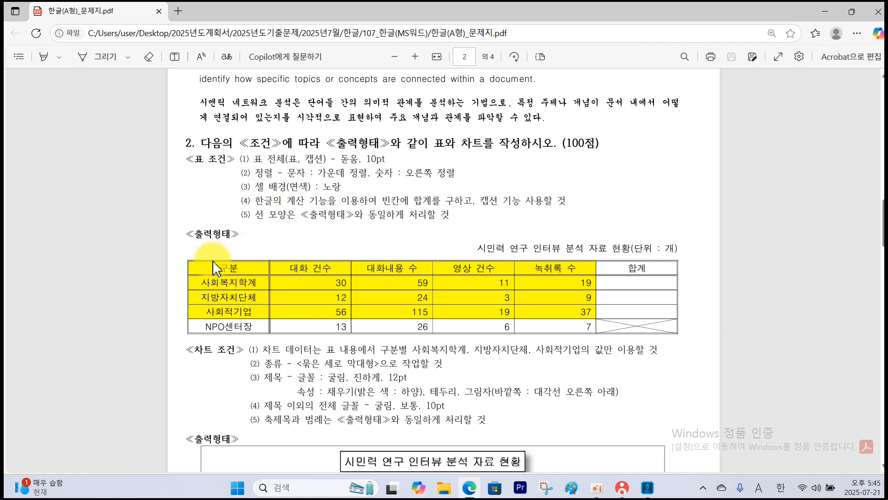
{"action": "mouse_move", "coordinate": [187, 260]}
{"action": "left_mouse_down"}
{"action": "mouse_move", "coordinate": [550, 331]}
{"action": "mouse_move", "coordinate": [602, 334]}
{"action": "mouse_move", "coordinate": [593, 317]}
{"action": "left_mouse_up"}
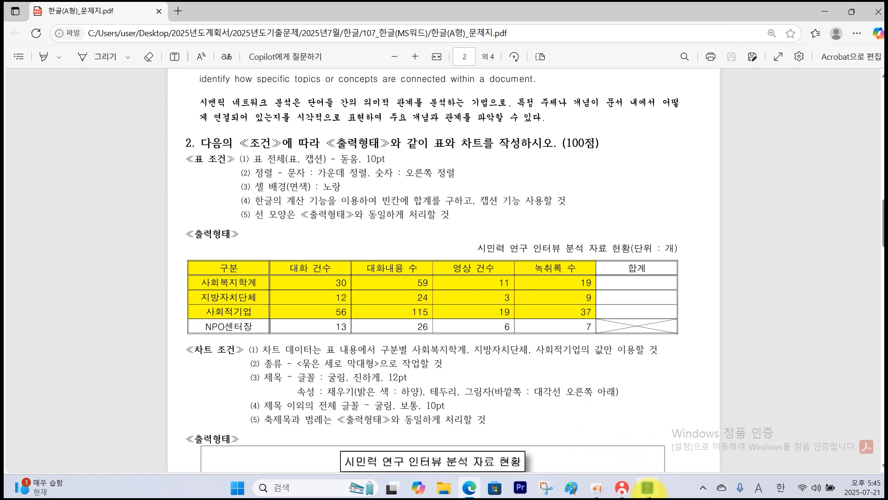
{"action": "left_click", "coordinate": [647, 487]}
{"action": "left_click_drag", "start_coordinate": [167, 293], "coordinate": [492, 335]}
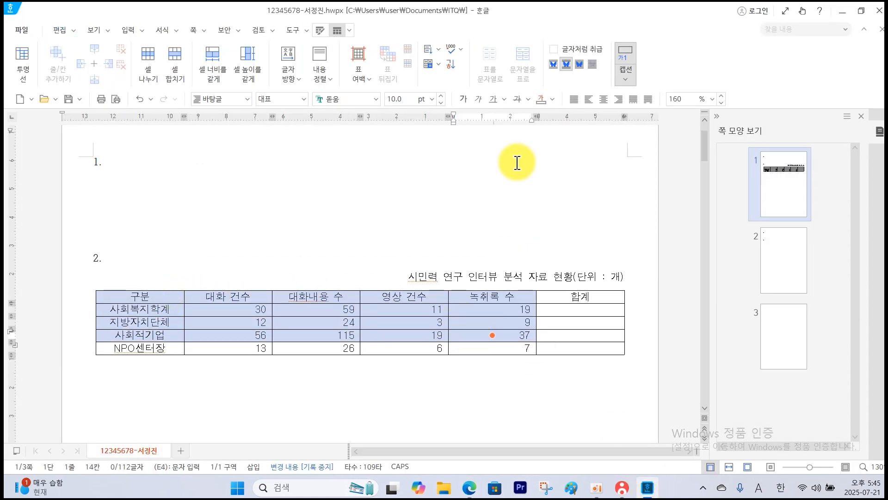
{"action": "left_click", "coordinate": [320, 33]}
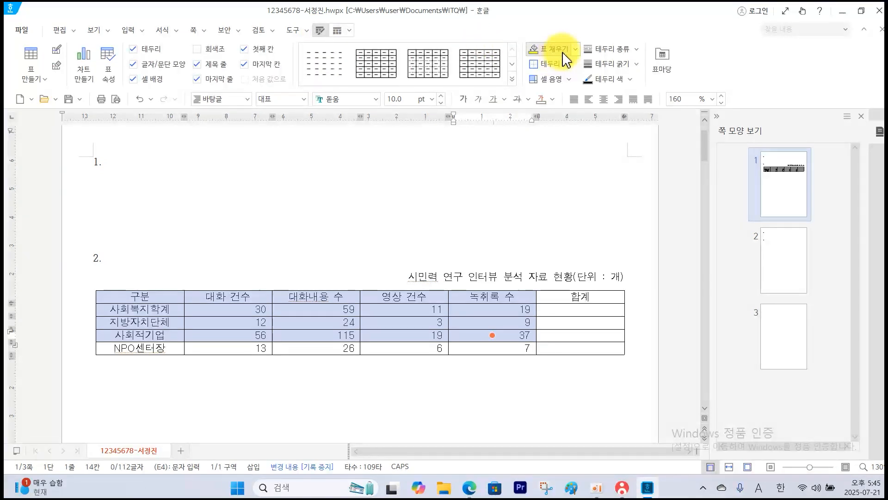
{"action": "left_click", "coordinate": [575, 49]}
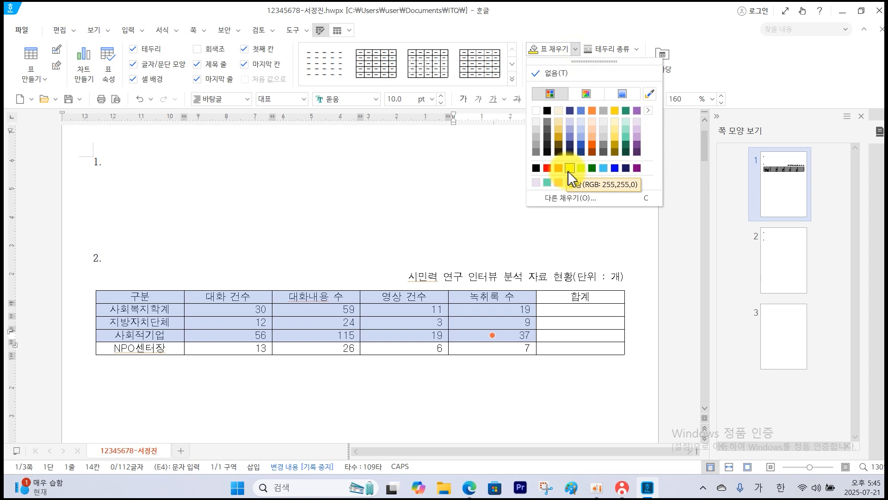
{"action": "left_click", "coordinate": [569, 169]}
{"action": "left_click", "coordinate": [447, 219]}
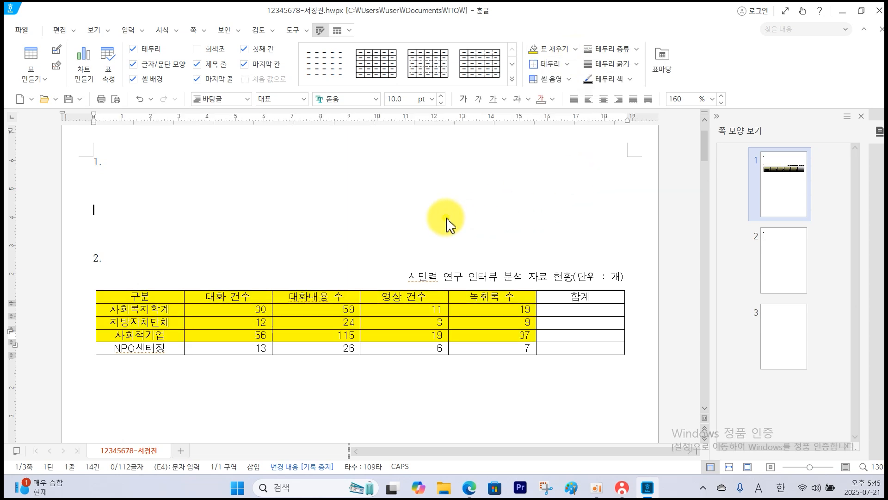
Check the required total cells in the exam PDF and calculate the 합계 values for the Hangul table's three middle rows with Block Sum.
{"action": "left_click", "coordinate": [470, 490]}
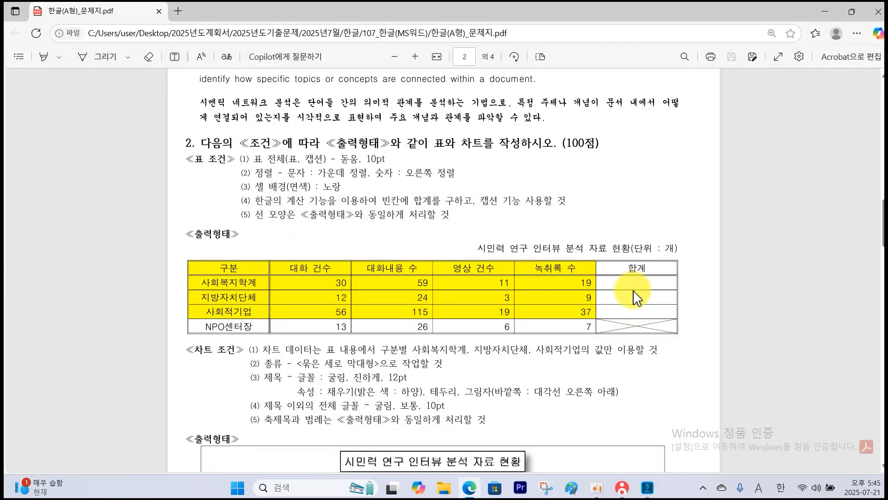
{"action": "left_click_drag", "start_coordinate": [622, 276], "coordinate": [655, 263]}
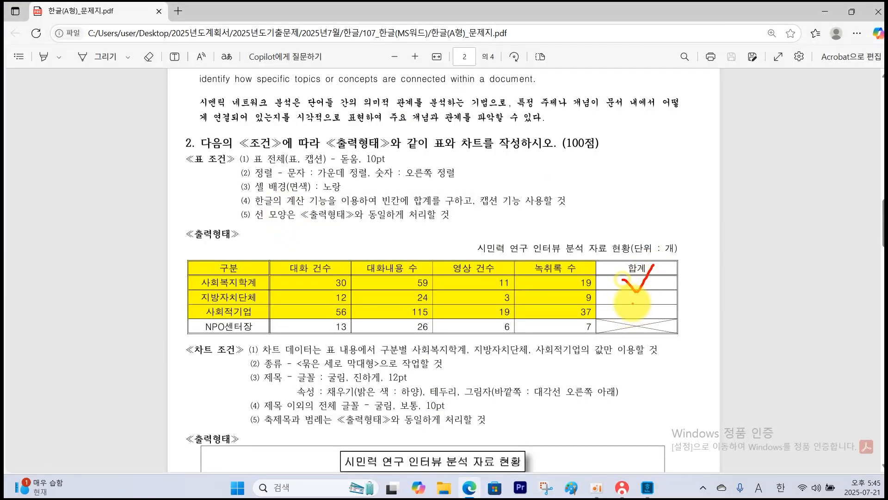
{"action": "left_click_drag", "start_coordinate": [633, 298], "coordinate": [657, 283]}
{"action": "left_click_drag", "start_coordinate": [633, 314], "coordinate": [667, 302]}
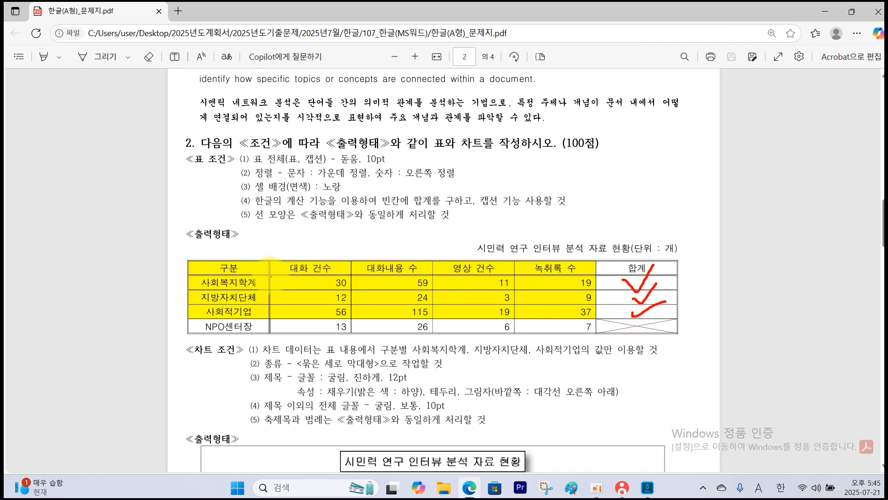
{"action": "mouse_move", "coordinate": [270, 275]}
{"action": "left_mouse_down"}
{"action": "mouse_move", "coordinate": [472, 283]}
{"action": "mouse_move", "coordinate": [683, 317]}
{"action": "left_mouse_up"}
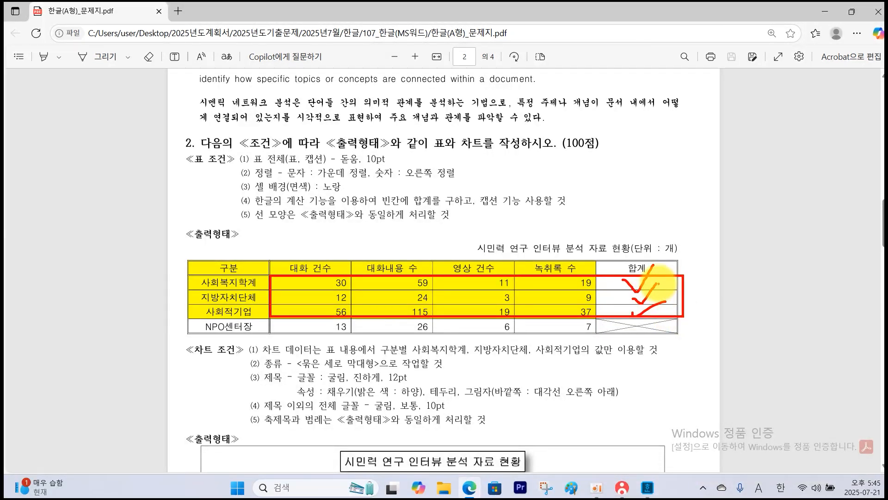
{"action": "mouse_move", "coordinate": [657, 321]}
{"action": "left_mouse_down"}
{"action": "mouse_move", "coordinate": [595, 340]}
{"action": "mouse_move", "coordinate": [665, 333]}
{"action": "left_mouse_up"}
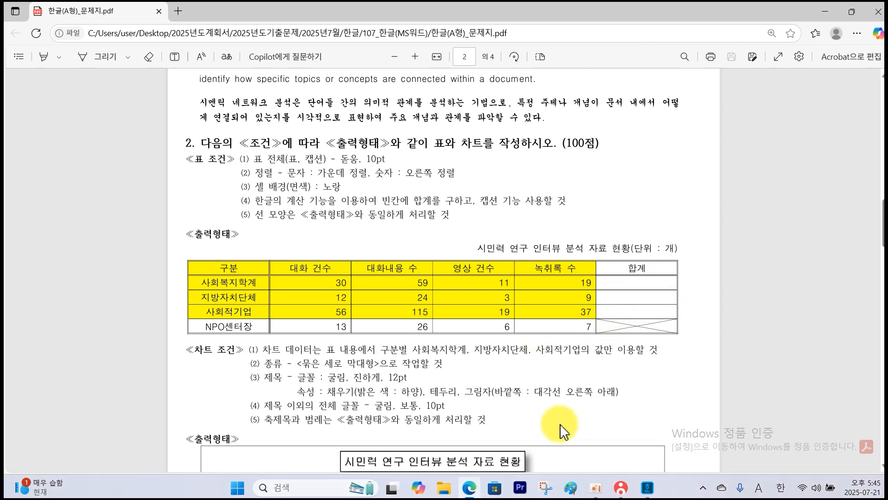
{"action": "left_click", "coordinate": [647, 487]}
{"action": "left_click_drag", "start_coordinate": [232, 309], "coordinate": [582, 336]}
{"action": "right_click", "coordinate": [581, 336]}
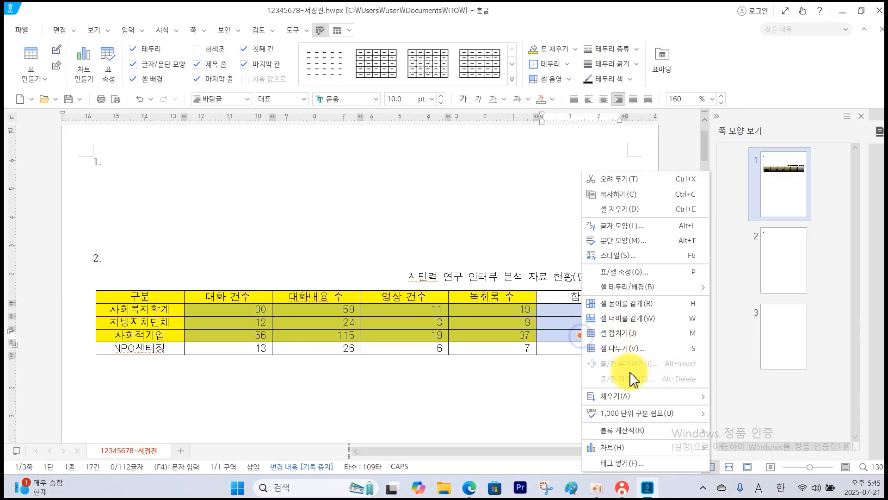
{"action": "mouse_move", "coordinate": [633, 437]}
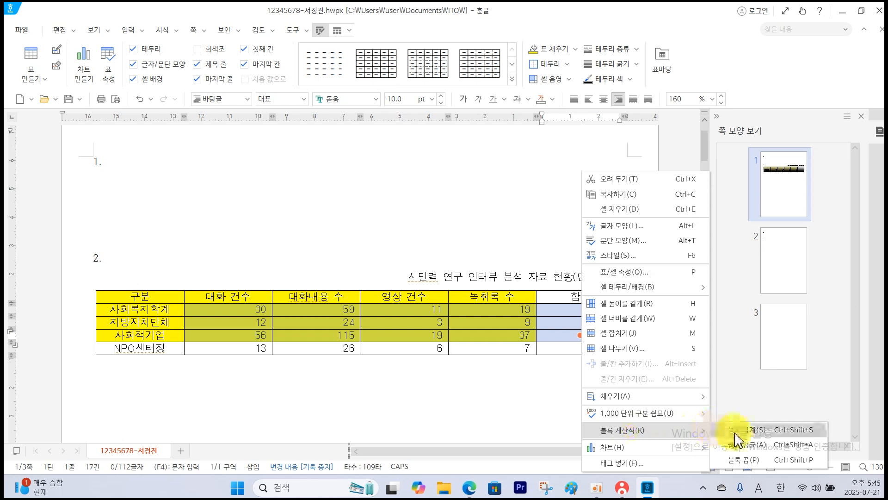
{"action": "left_click", "coordinate": [759, 430]}
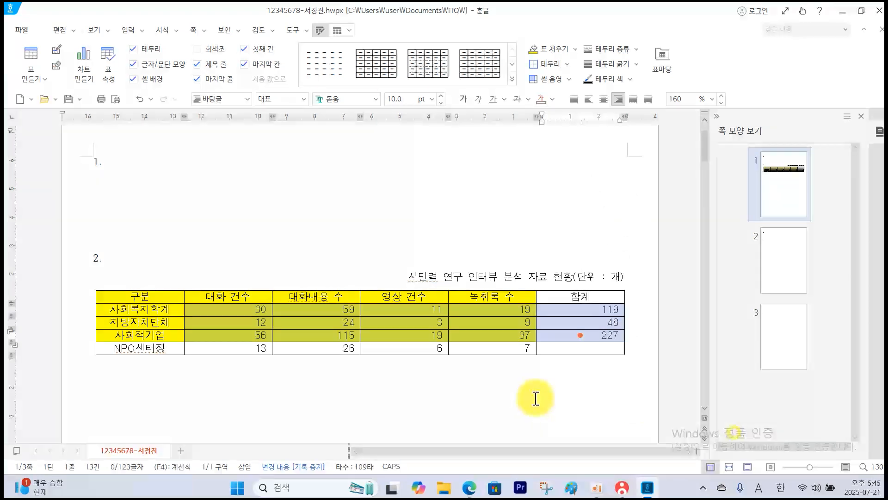
Examine the border styles in the exam PDF table, marking its outer edge, header row, first column and the diagonally crossed cell.
{"action": "left_click", "coordinate": [474, 493]}
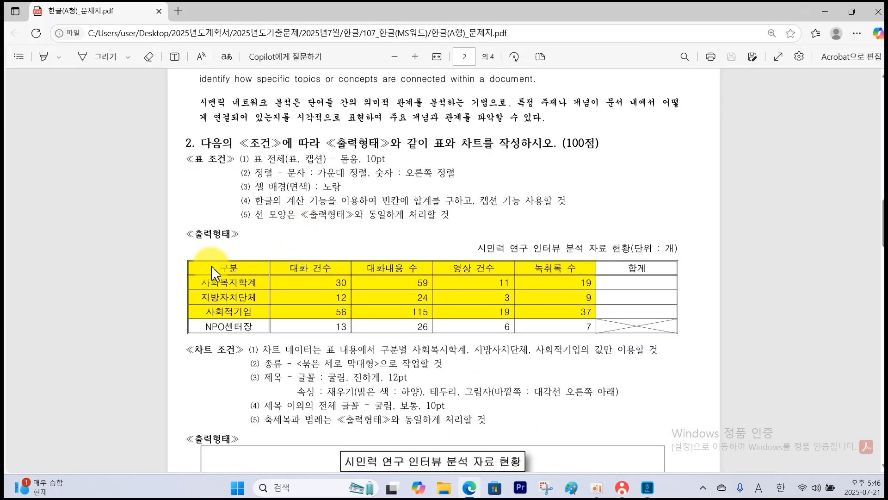
{"action": "left_click_drag", "start_coordinate": [187, 260], "coordinate": [680, 333]}
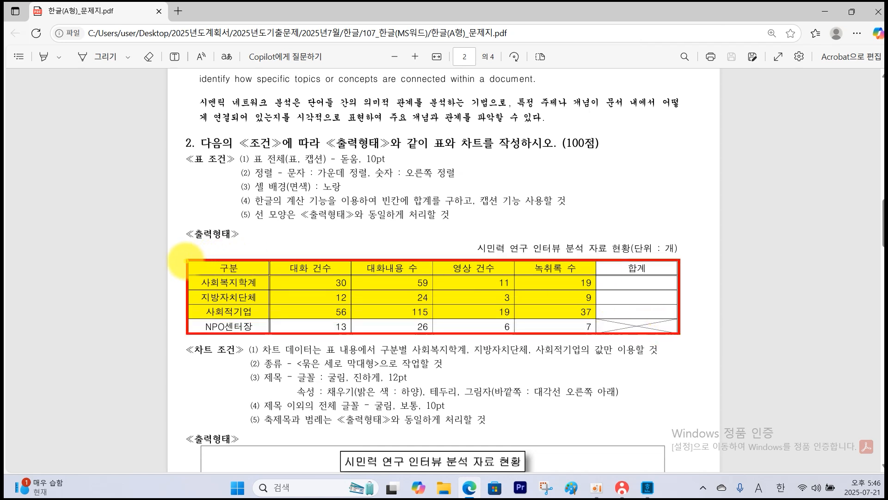
{"action": "left_click_drag", "start_coordinate": [187, 261], "coordinate": [675, 277]}
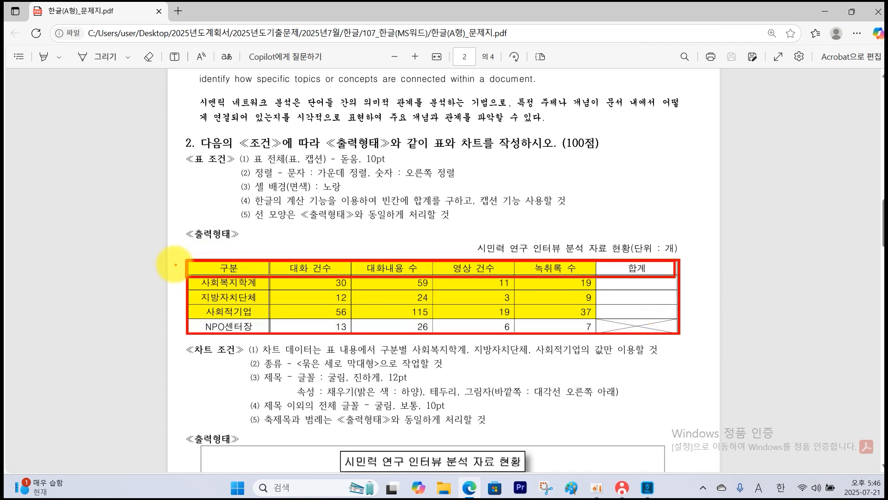
{"action": "left_click_drag", "start_coordinate": [188, 260], "coordinate": [272, 330]}
{"action": "mouse_move", "coordinate": [671, 316]}
{"action": "left_mouse_down"}
{"action": "mouse_move", "coordinate": [617, 332]}
{"action": "mouse_move", "coordinate": [670, 337]}
{"action": "left_mouse_up"}
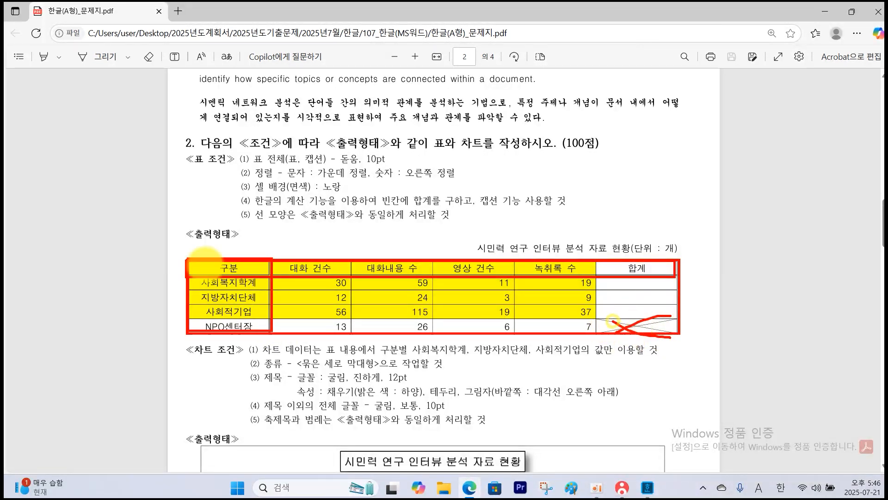
Switch to the Hangul document and apply a 0.5 mm double line to the outer border of the whole table.
{"action": "key", "text": "Escape"}
{"action": "left_click", "coordinate": [649, 488]}
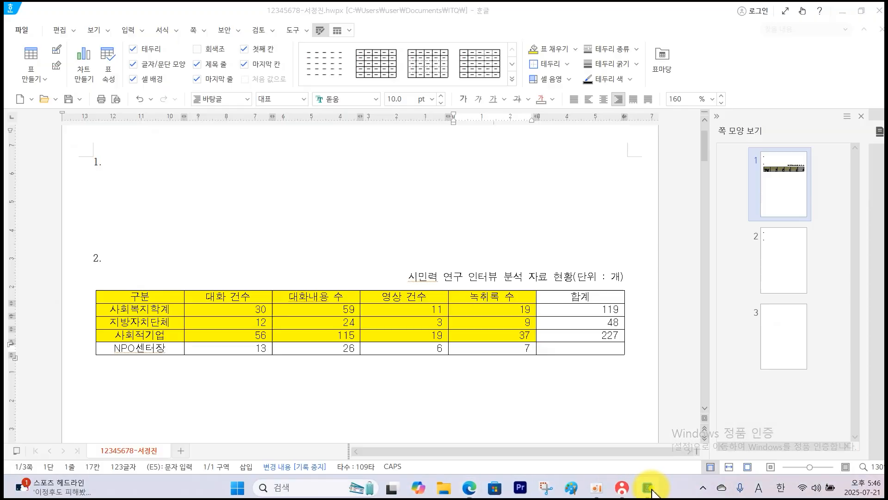
{"action": "left_click_drag", "start_coordinate": [179, 295], "coordinate": [582, 346]}
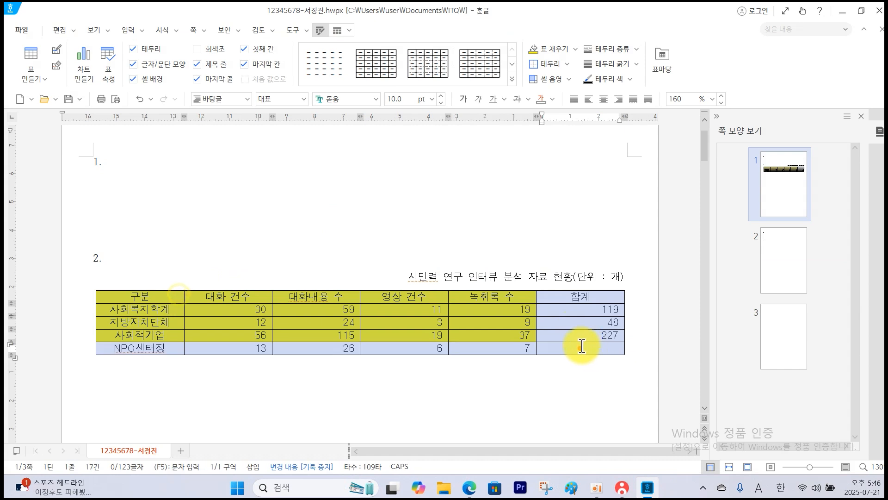
{"action": "right_click", "coordinate": [561, 297]}
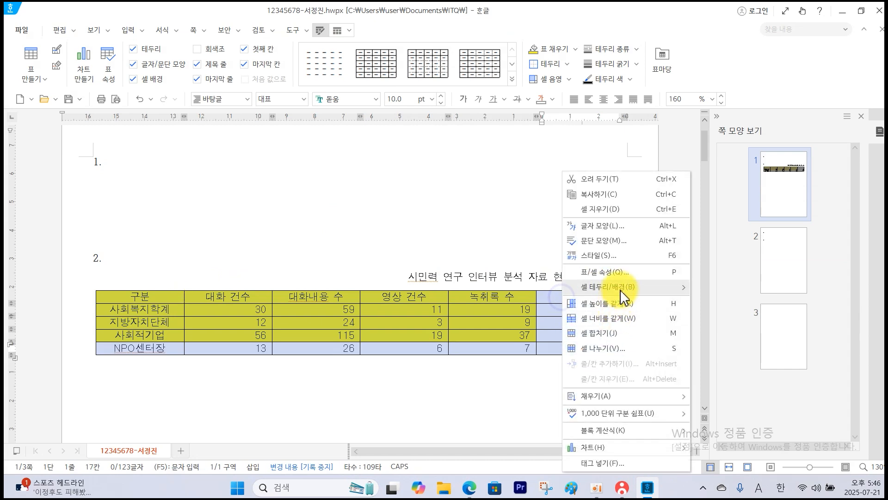
{"action": "left_click", "coordinate": [711, 290]}
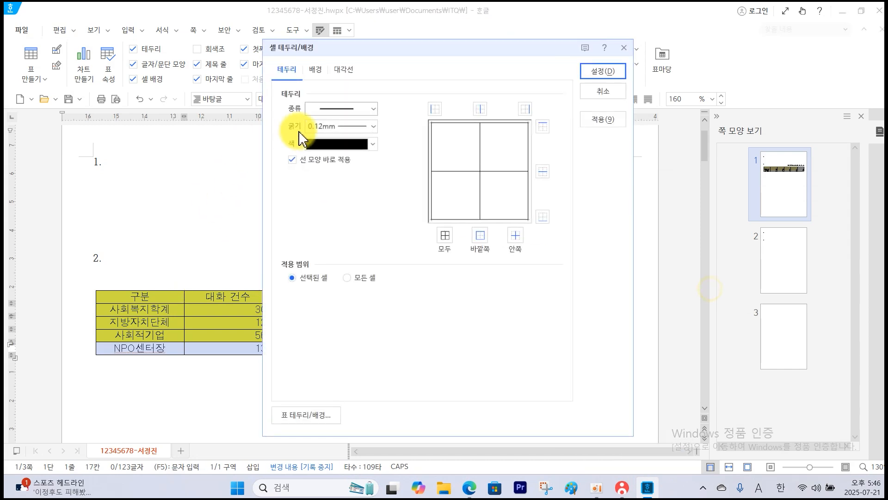
{"action": "left_click", "coordinate": [373, 109]}
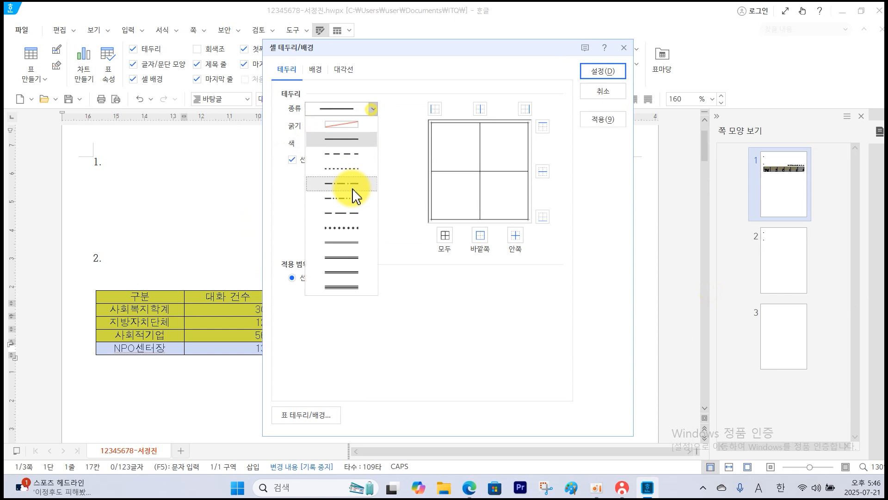
{"action": "left_click", "coordinate": [346, 253]}
{"action": "left_click", "coordinate": [481, 237]}
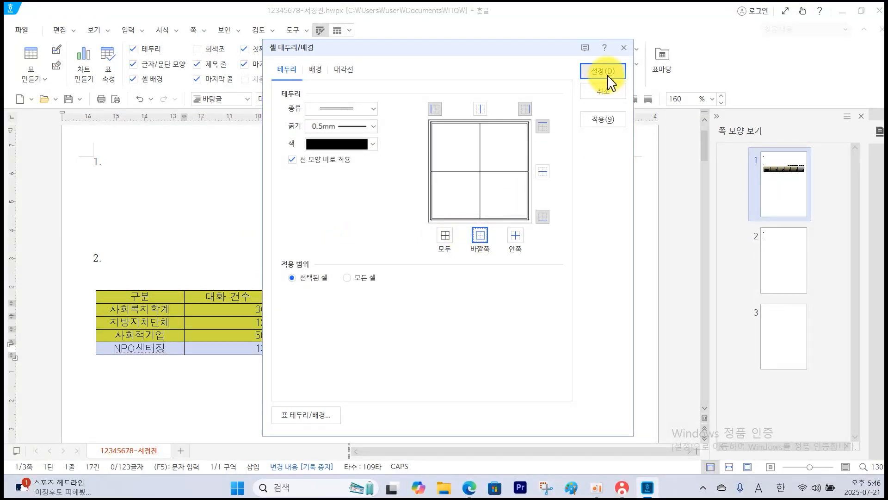
{"action": "left_click", "coordinate": [605, 74]}
{"action": "left_click", "coordinate": [239, 255]}
Apply a 0.5 mm double line to the bottom border of the table's header row, from 구분 through 합계.
{"action": "left_click_drag", "start_coordinate": [131, 295], "coordinate": [549, 298]}
{"action": "right_click", "coordinate": [548, 298]}
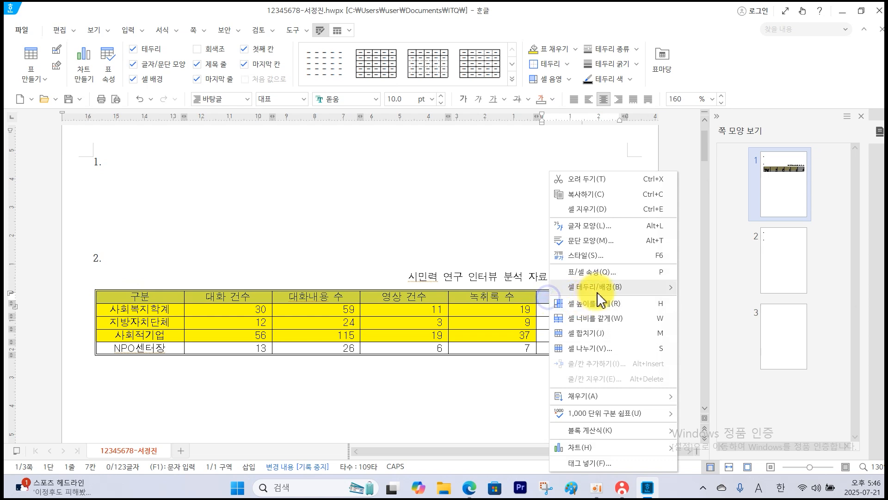
{"action": "mouse_move", "coordinate": [602, 290]}
{"action": "left_click", "coordinate": [700, 287]}
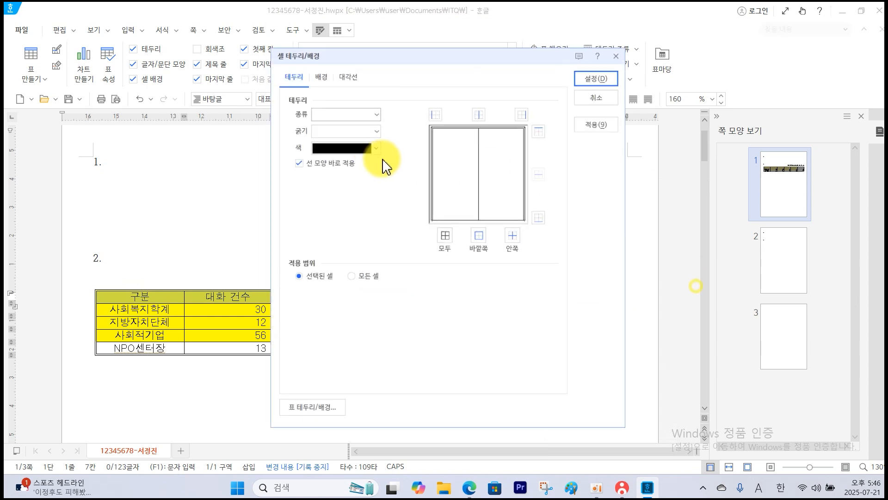
{"action": "left_click", "coordinate": [370, 111]}
{"action": "left_click", "coordinate": [334, 252]}
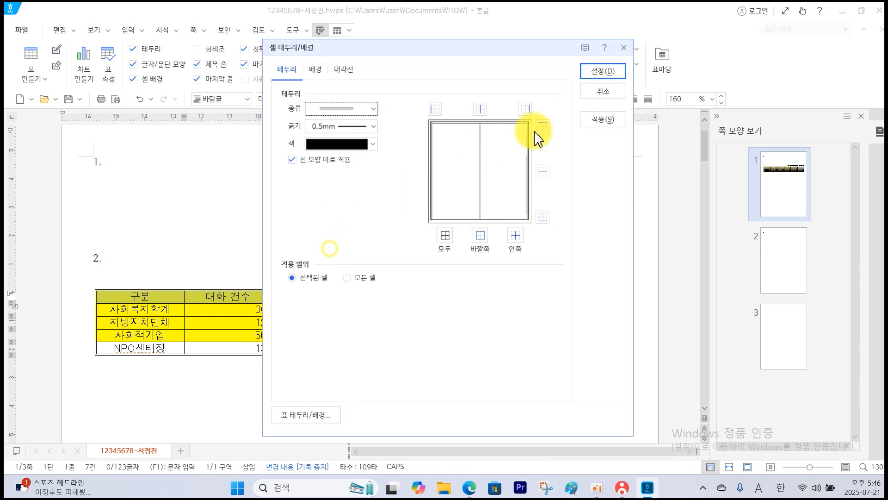
{"action": "left_click", "coordinate": [543, 219]}
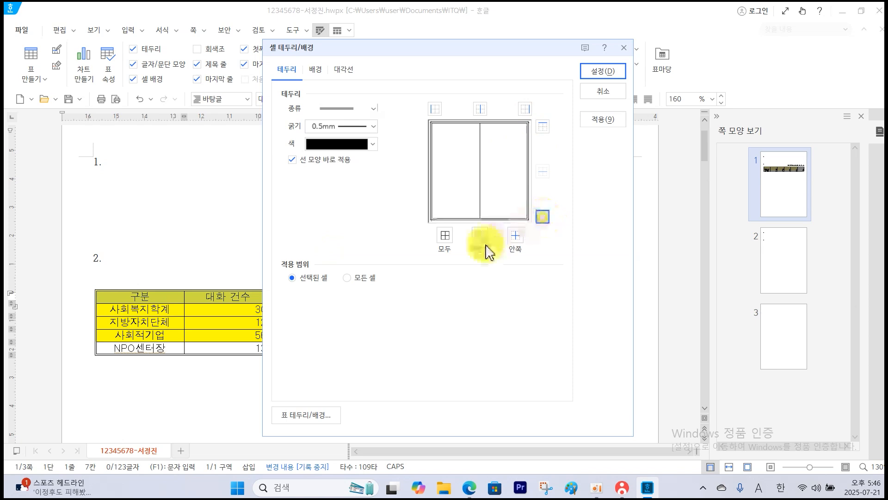
{"action": "left_click", "coordinate": [603, 71]}
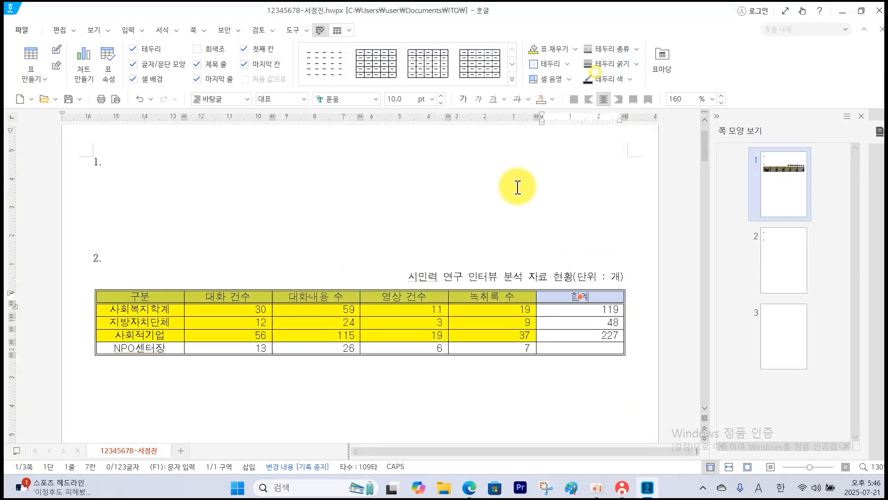
Apply a 0.5 mm double line to the right border of the table's first column, from 구분 through NPO센터장.
{"action": "left_click", "coordinate": [99, 341]}
{"action": "left_click_drag", "start_coordinate": [171, 293], "coordinate": [167, 348]}
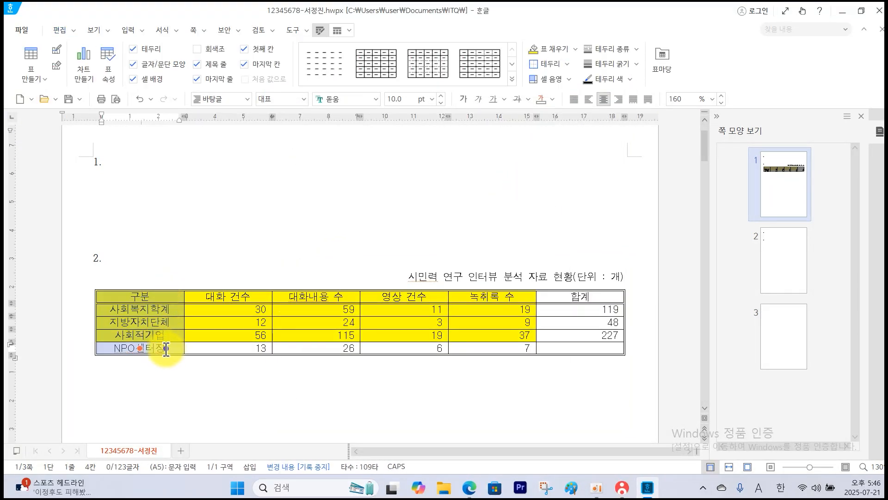
{"action": "right_click", "coordinate": [167, 348]}
{"action": "mouse_move", "coordinate": [284, 287]}
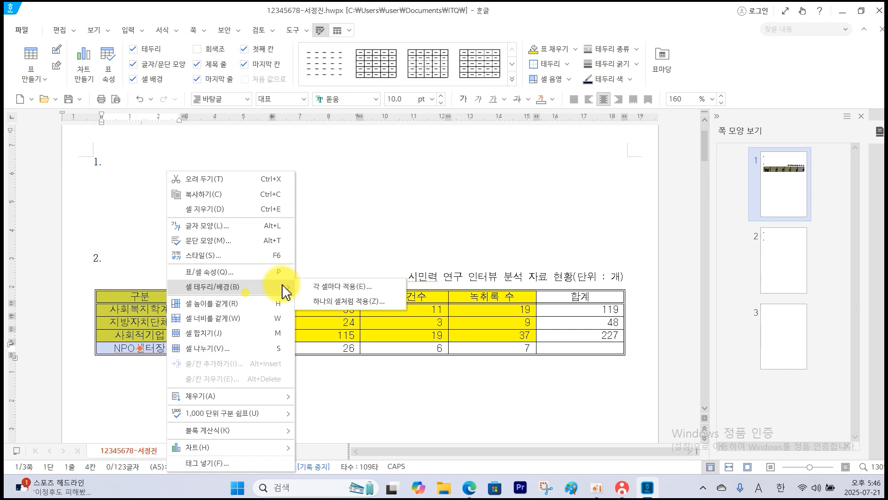
{"action": "left_click", "coordinate": [323, 287]}
{"action": "left_click", "coordinate": [374, 109]}
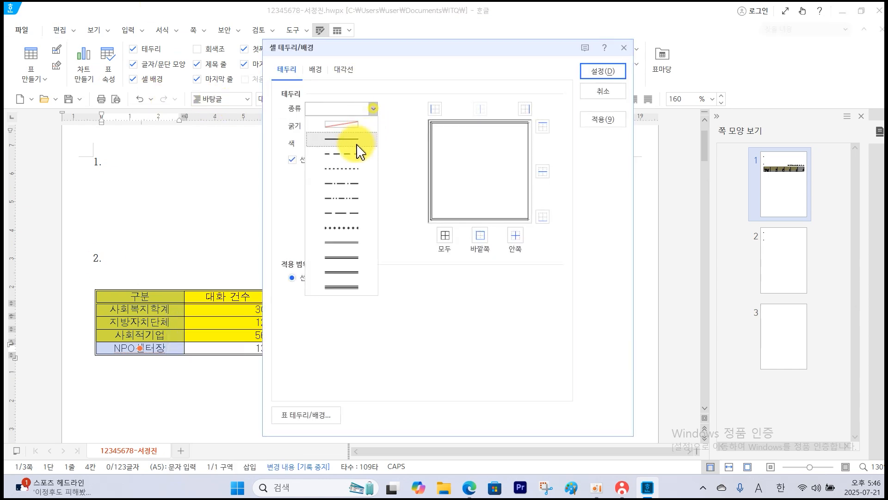
{"action": "left_click", "coordinate": [339, 243]}
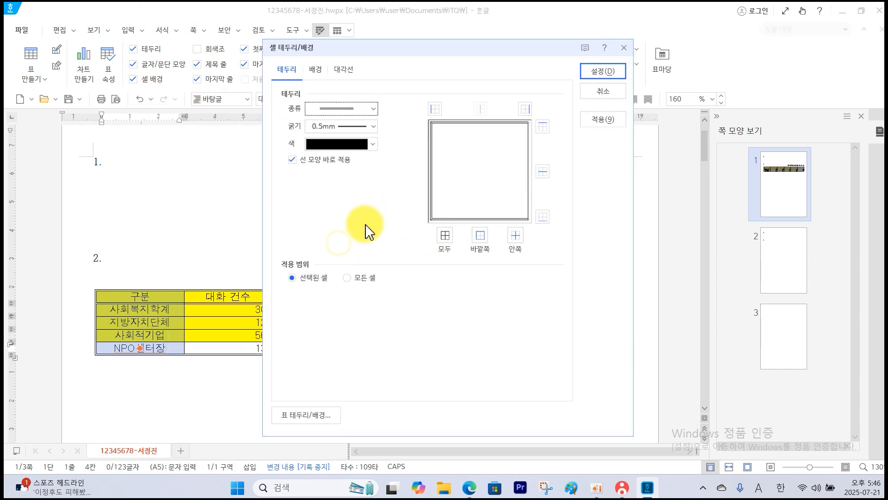
{"action": "left_click", "coordinate": [530, 110]}
{"action": "left_click", "coordinate": [480, 245]}
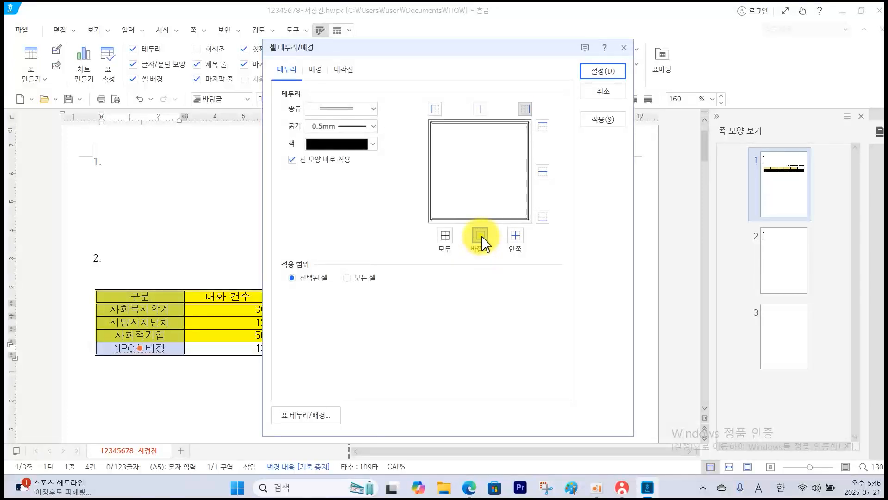
{"action": "left_click", "coordinate": [603, 71]}
Cross the empty 합계 cell in the NPO센터장 row with both diagonal lines.
{"action": "left_click", "coordinate": [612, 343]}
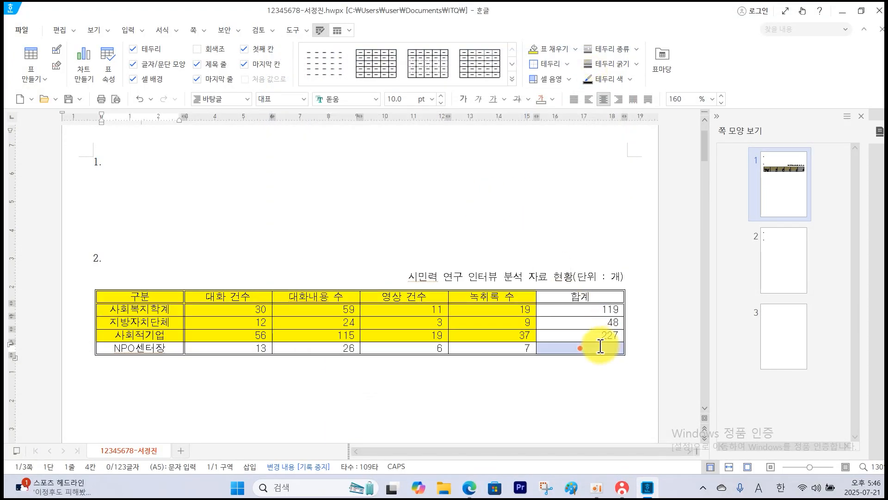
{"action": "left_click", "coordinate": [593, 347]}
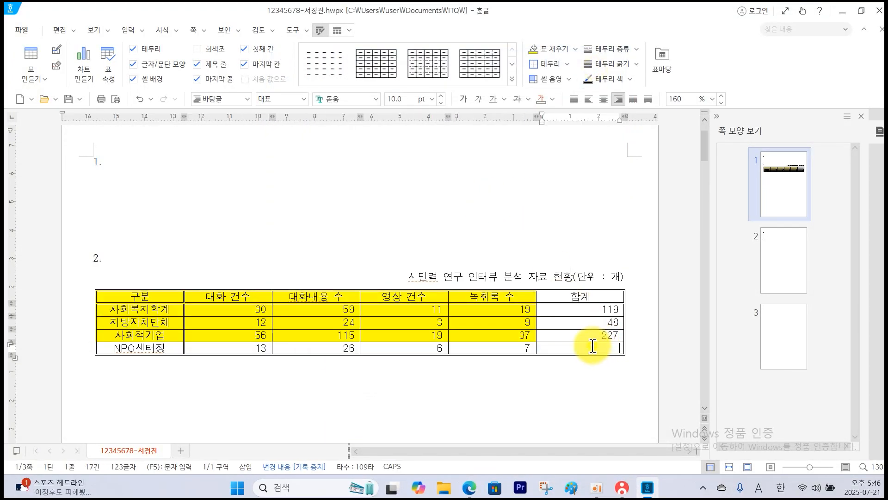
{"action": "right_click", "coordinate": [593, 346]}
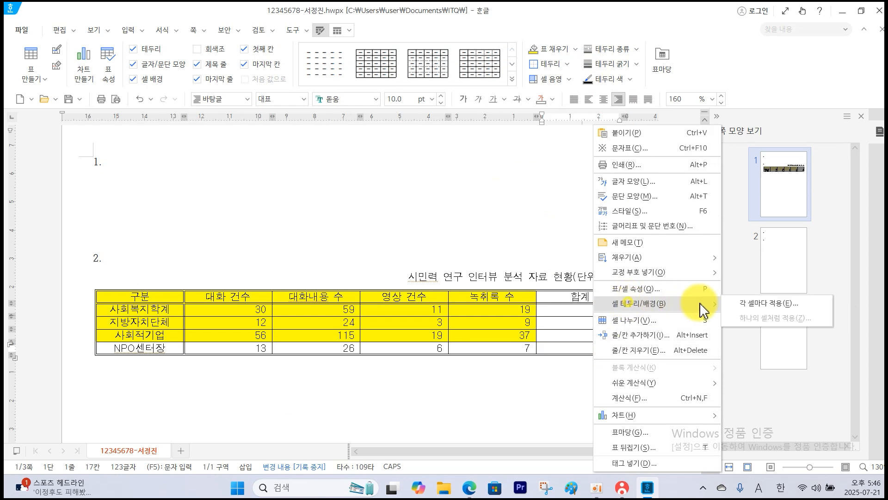
{"action": "left_click", "coordinate": [740, 310]}
{"action": "left_click", "coordinate": [343, 71]}
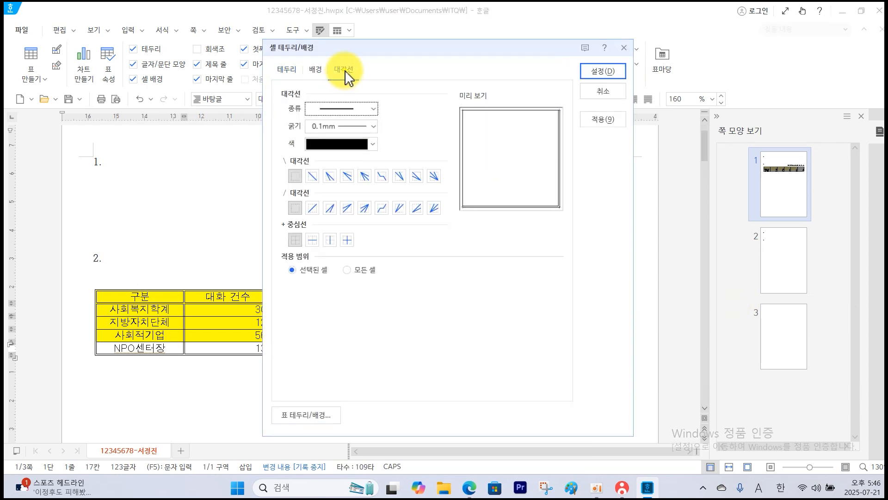
{"action": "left_click", "coordinate": [313, 177]}
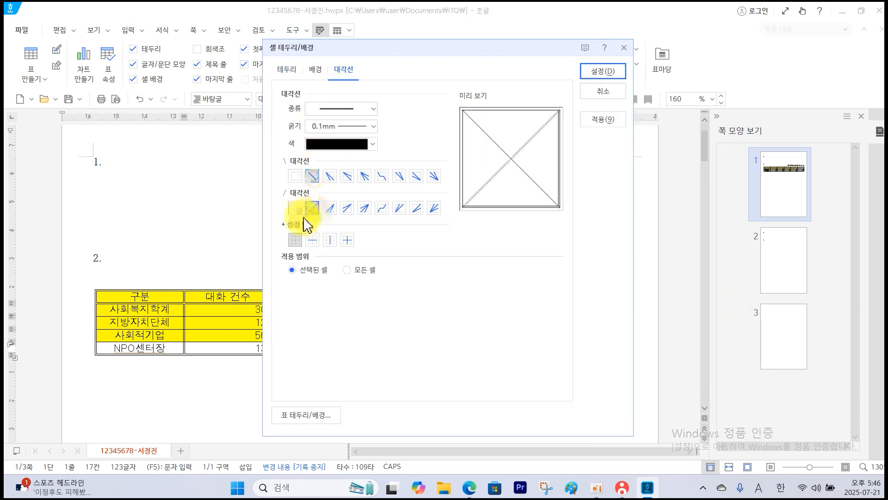
{"action": "left_click", "coordinate": [603, 71]}
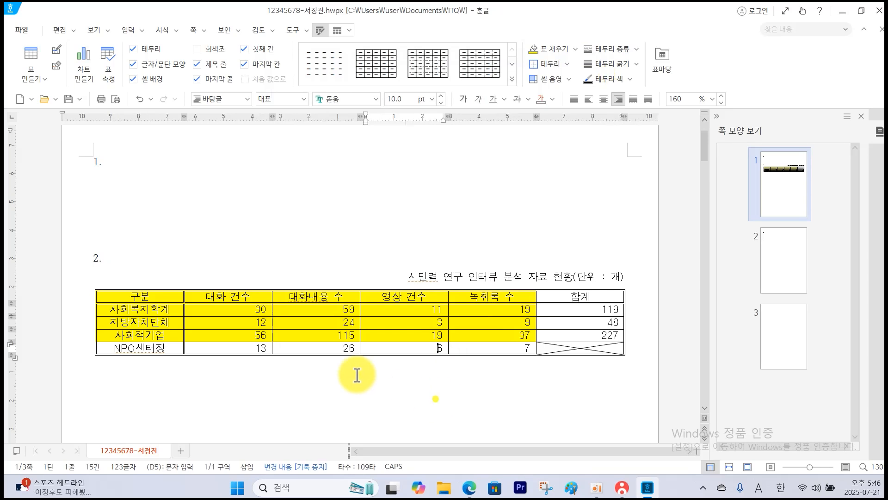
Enlarge the heights of all five table rows evenly, starting from the selected first column.
{"action": "left_click_drag", "start_coordinate": [163, 294], "coordinate": [153, 348]}
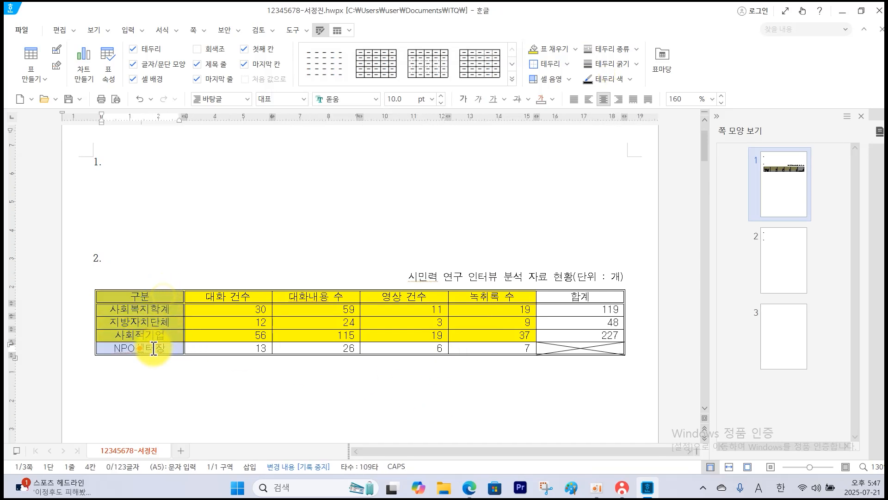
{"action": "key", "text": "ctrl+Down"}
{"action": "key", "text": "ctrl+Down"}
{"action": "key", "text": "ctrl+Down"}
{"action": "key", "text": "ctrl+Down"}
{"action": "key", "text": "ctrl+Down"}
{"action": "key", "text": "ctrl+Down"}
{"action": "key", "text": "ctrl+Down"}
{"action": "key", "text": "ctrl+Down"}
{"action": "key", "text": "ctrl+Down"}
{"action": "key", "text": "ctrl+Down"}
{"action": "key", "text": "ctrl+Down"}
{"action": "key", "text": "ctrl+Down"}
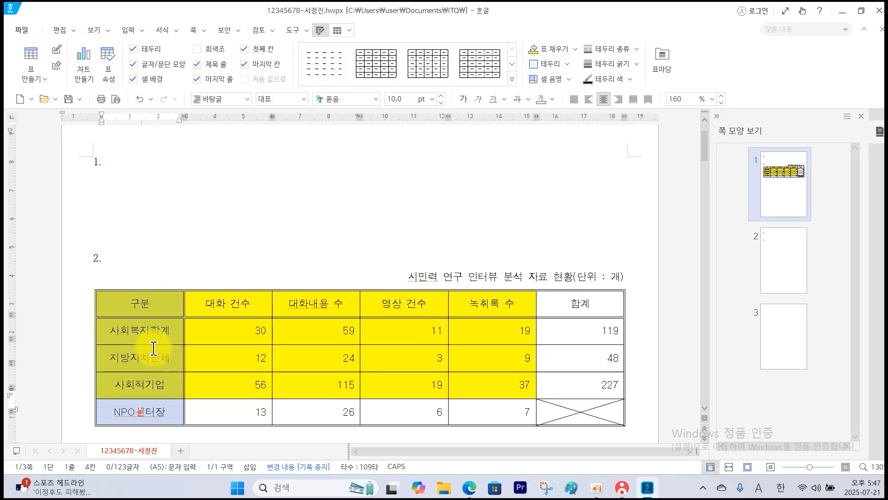
{"action": "key", "text": "ctrl+Down"}
{"action": "key", "text": "ctrl+Down"}
{"action": "key", "text": "ctrl+Down"}
{"action": "scroll", "coordinate": [154, 345], "scroll_direction": "down", "scroll_amount": 3}
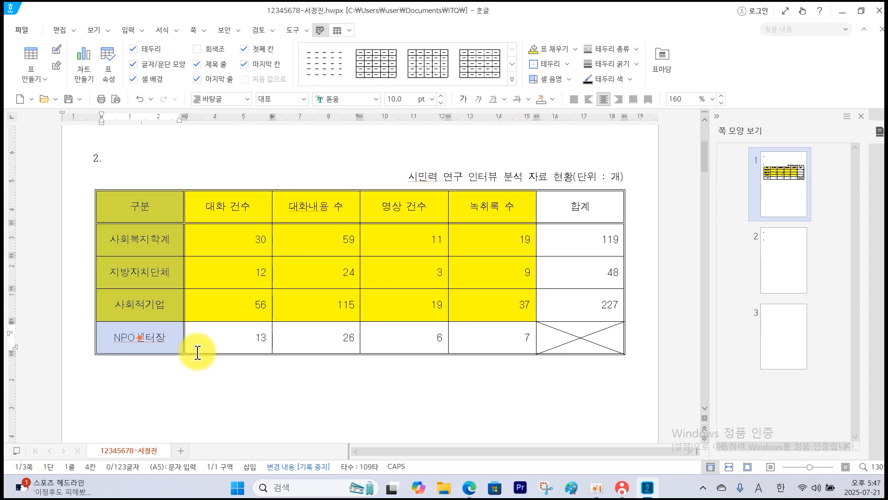
{"action": "left_click", "coordinate": [226, 407]}
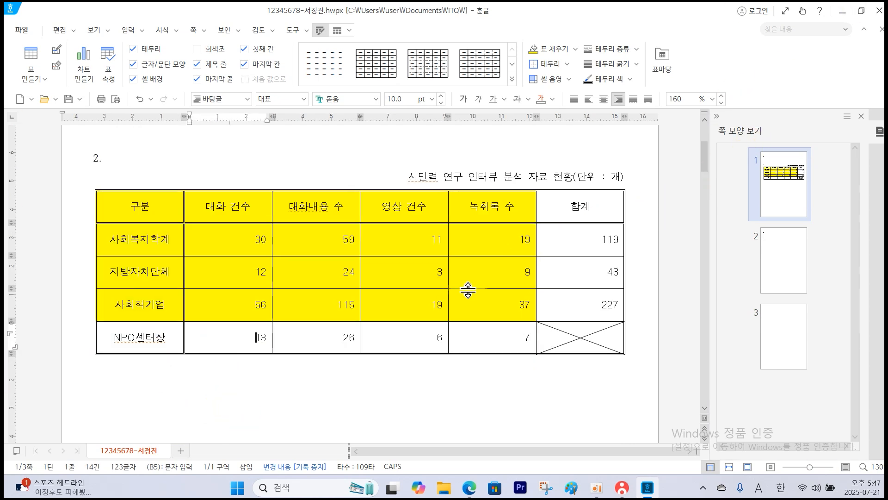
Check the chart conditions in the exam PDF, marking the source range 구분 through 녹취록 수 and the chart type 묶은 세로 막대형.
{"action": "key", "text": "alt+Tab"}
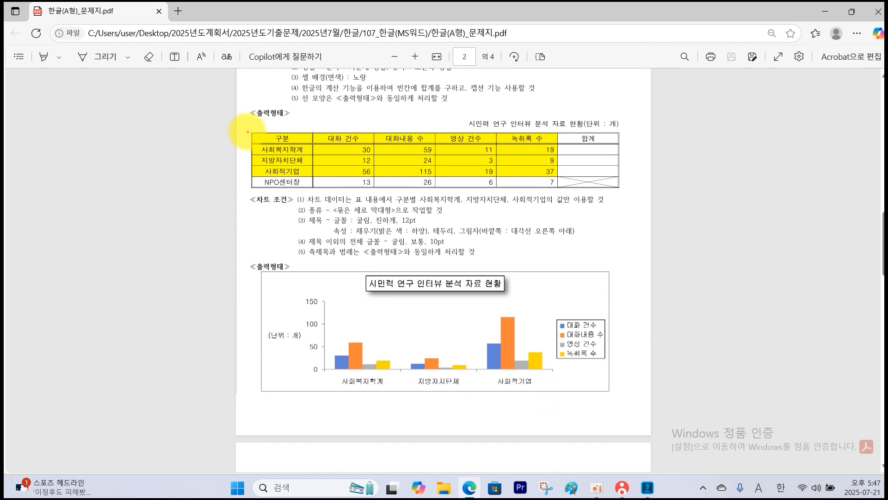
{"action": "left_click_drag", "start_coordinate": [254, 129], "coordinate": [559, 177]}
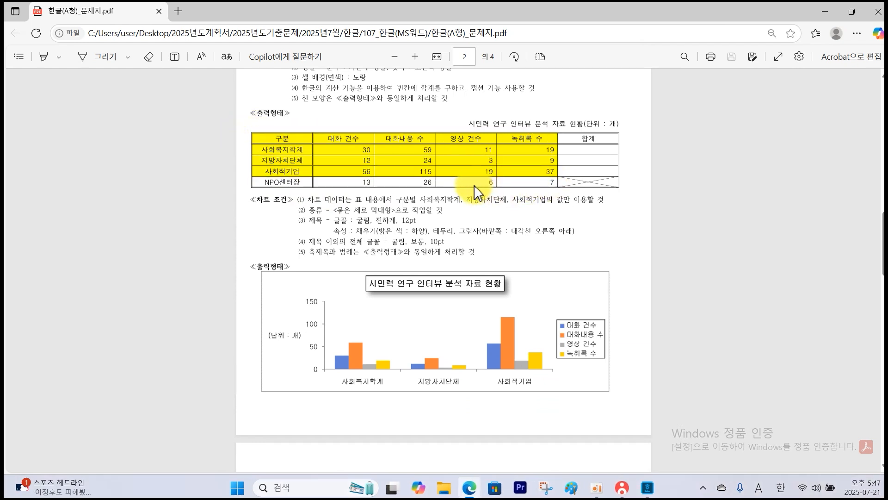
{"action": "left_click_drag", "start_coordinate": [251, 133], "coordinate": [494, 181]}
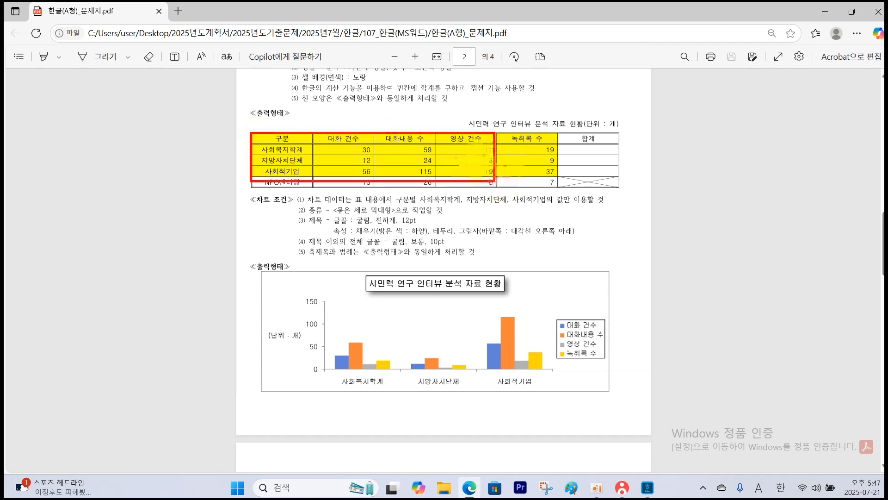
{"action": "key", "text": "Escape"}
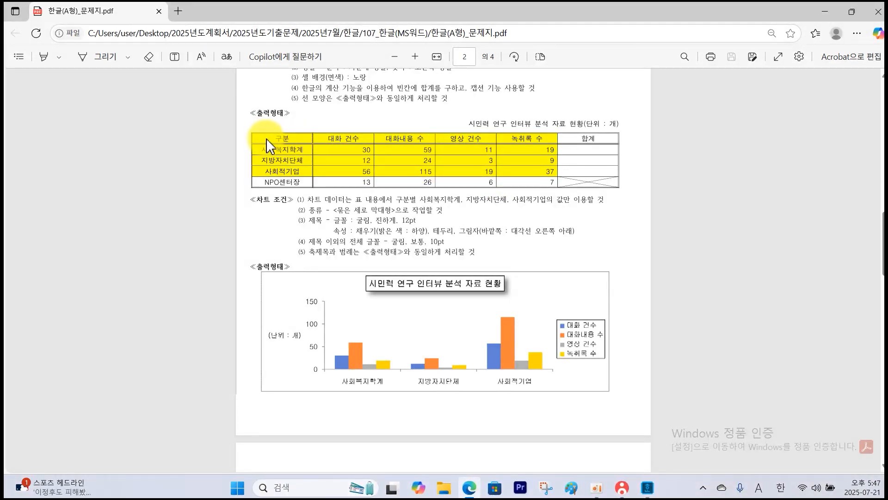
{"action": "mouse_move", "coordinate": [254, 134]}
{"action": "left_mouse_down"}
{"action": "mouse_move", "coordinate": [541, 170]}
{"action": "mouse_move", "coordinate": [577, 186]}
{"action": "mouse_move", "coordinate": [561, 176]}
{"action": "left_mouse_up"}
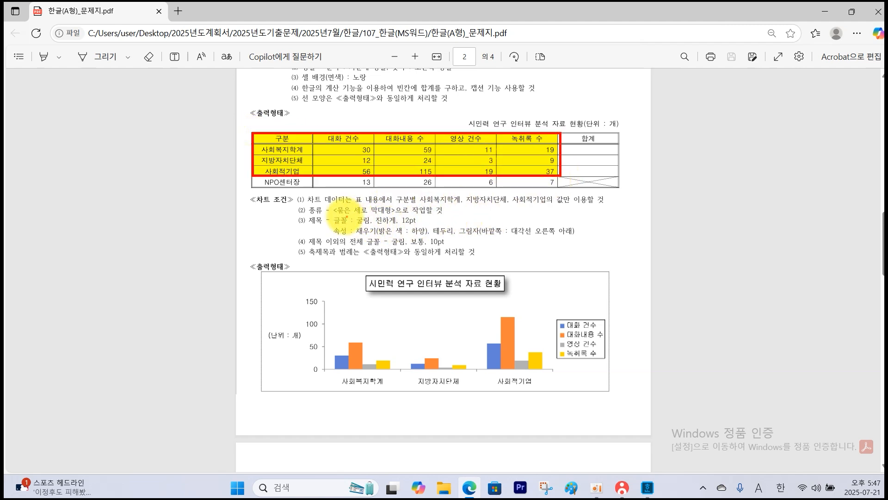
{"action": "left_click_drag", "start_coordinate": [339, 213], "coordinate": [412, 212]}
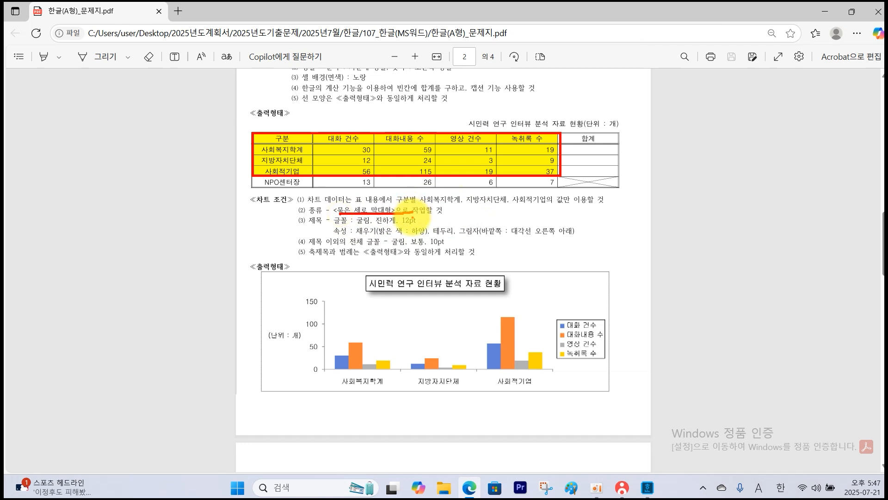
{"action": "key", "text": "Escape"}
In the Hangul document, insert a 묶은 세로 막대형 chart from the table cells 구분 through the 사회적기업 row's 녹취록 수 value.
{"action": "left_click", "coordinate": [647, 488]}
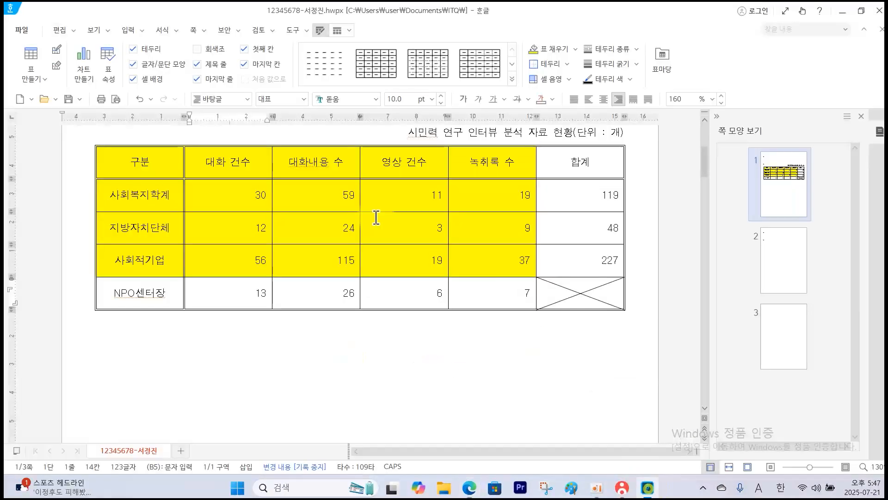
{"action": "left_click_drag", "start_coordinate": [158, 166], "coordinate": [493, 260]}
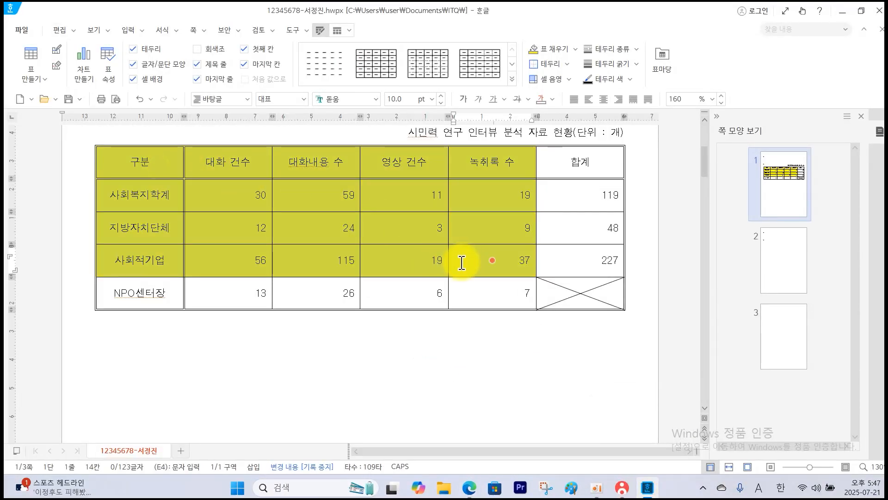
{"action": "left_click", "coordinate": [128, 30]}
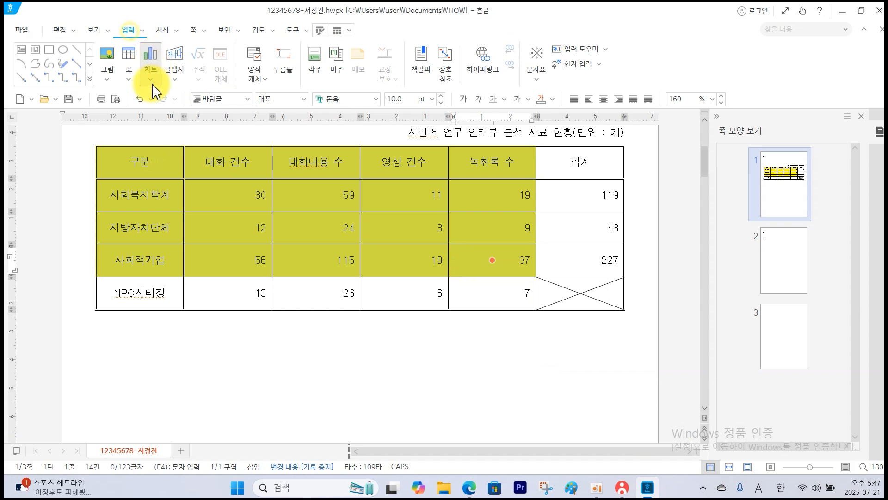
{"action": "left_click", "coordinate": [152, 81]}
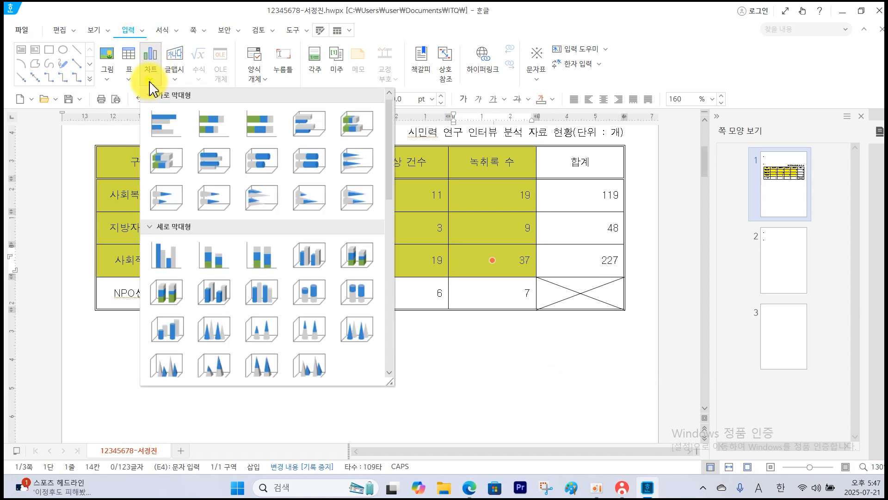
{"action": "left_click", "coordinate": [163, 251]}
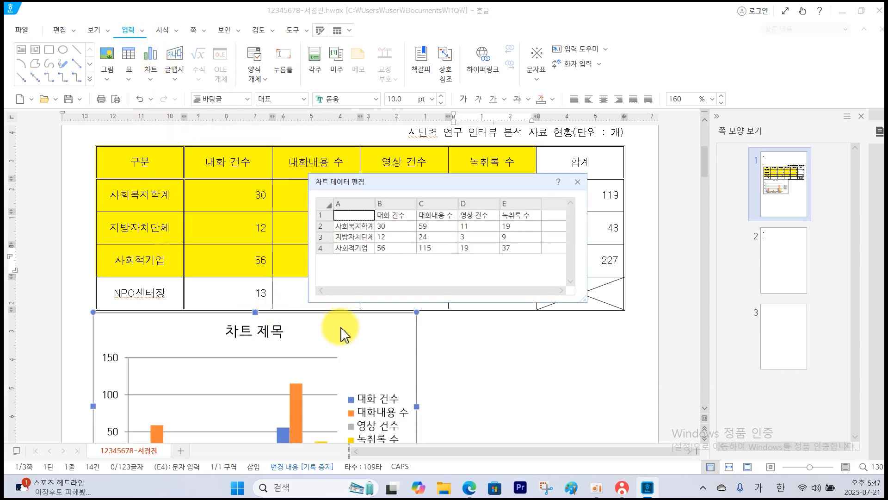
{"action": "left_click", "coordinate": [578, 183]}
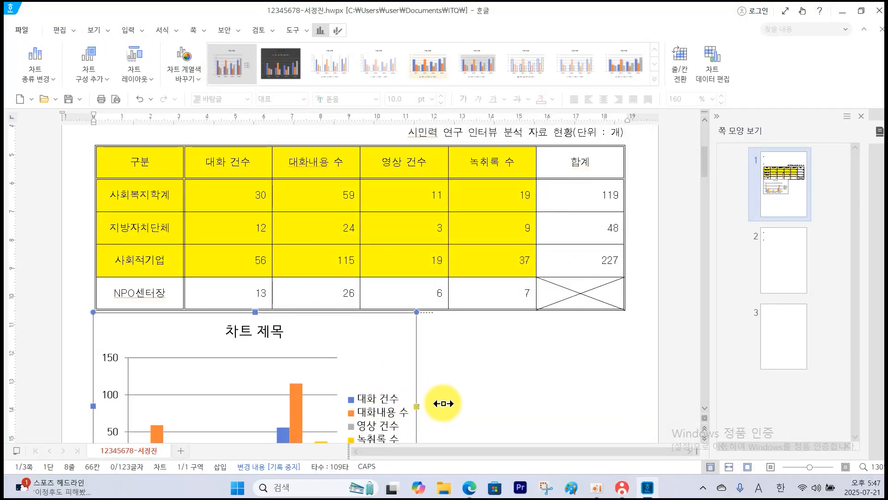
Widen the chart to match the table's width and remove its primary major horizontal gridlines.
{"action": "left_click_drag", "start_coordinate": [443, 404], "coordinate": [624, 393]}
{"action": "scroll", "coordinate": [624, 393], "scroll_direction": "down", "scroll_amount": 2}
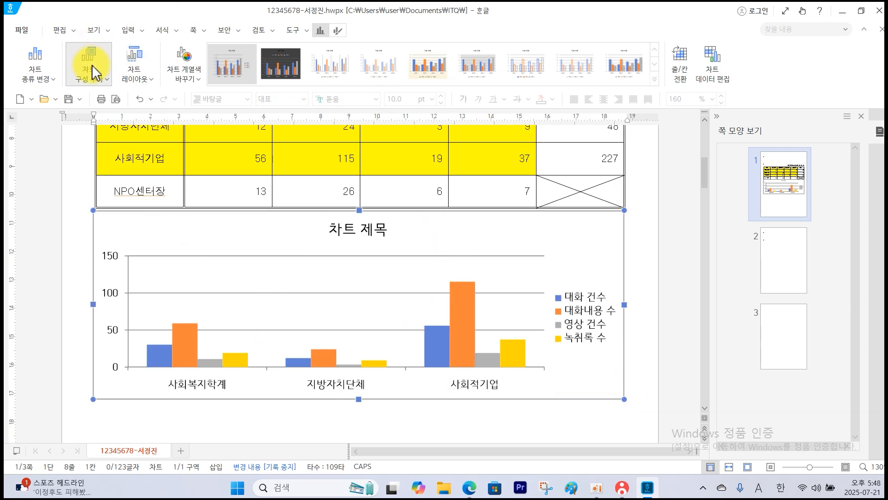
{"action": "left_click", "coordinate": [95, 80]}
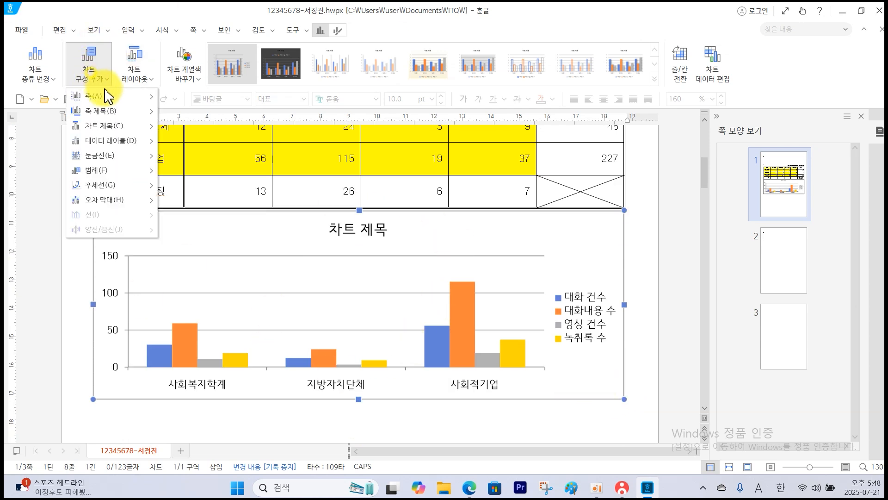
{"action": "left_click", "coordinate": [120, 156]}
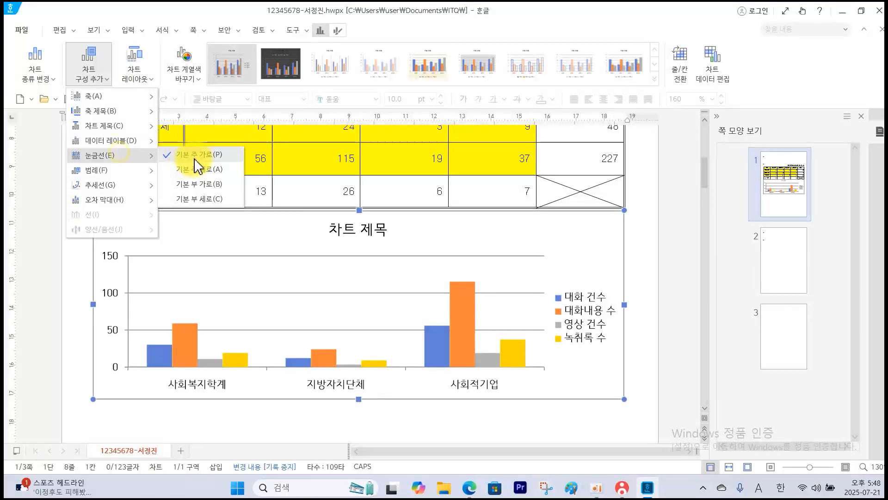
{"action": "left_click", "coordinate": [196, 159]}
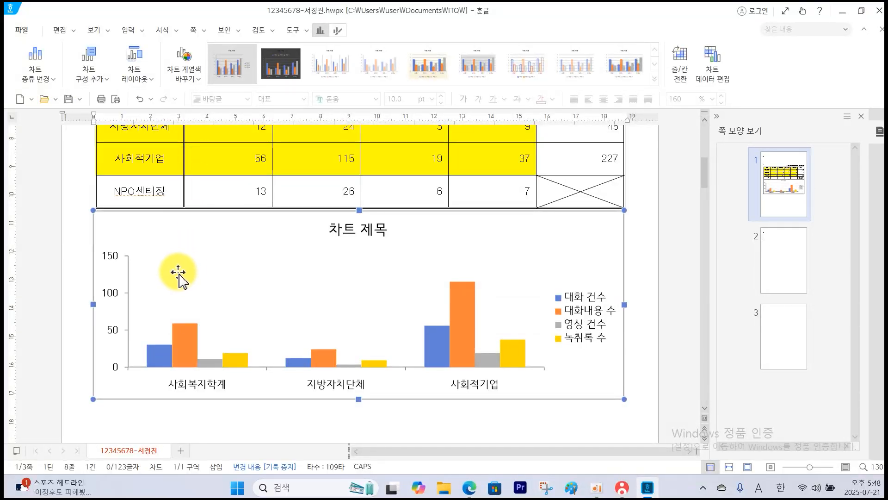
Add a primary vertical axis title to the chart and set its text direction to 가로.
{"action": "left_click", "coordinate": [98, 79]}
{"action": "mouse_move", "coordinate": [109, 115]}
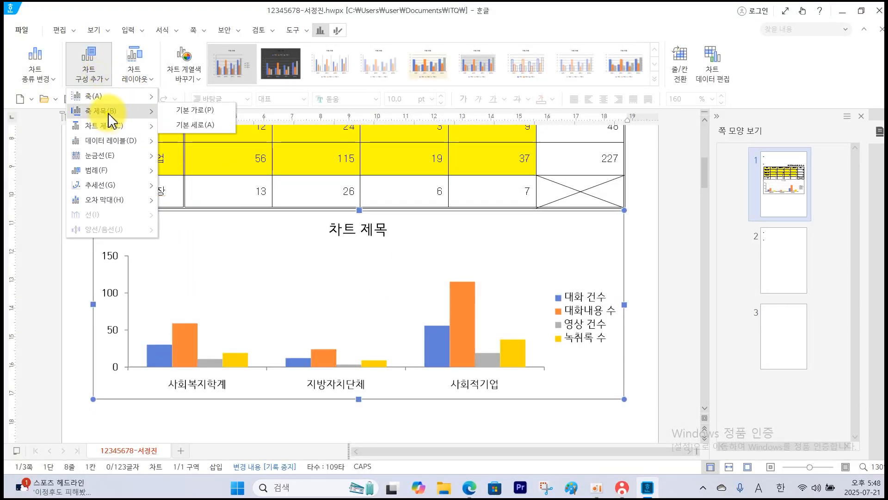
{"action": "left_click", "coordinate": [184, 127]}
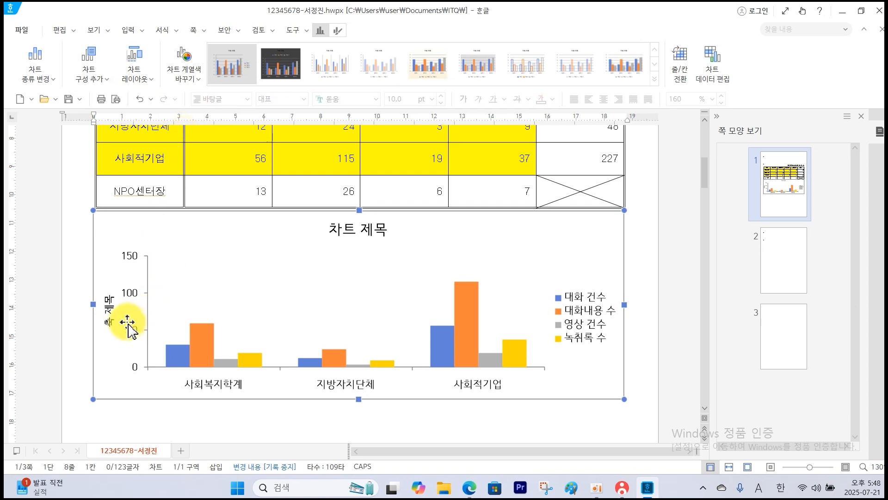
{"action": "double_click", "coordinate": [110, 319]}
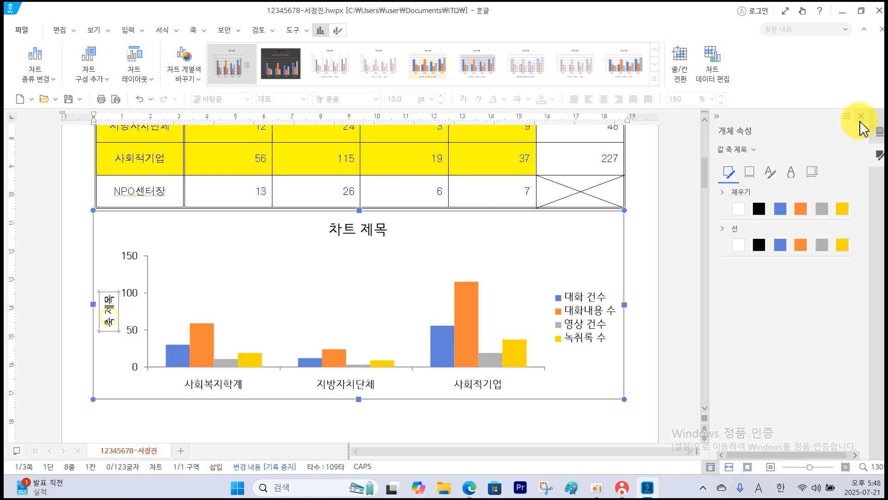
{"action": "left_click", "coordinate": [813, 172]}
{"action": "left_click", "coordinate": [806, 203]}
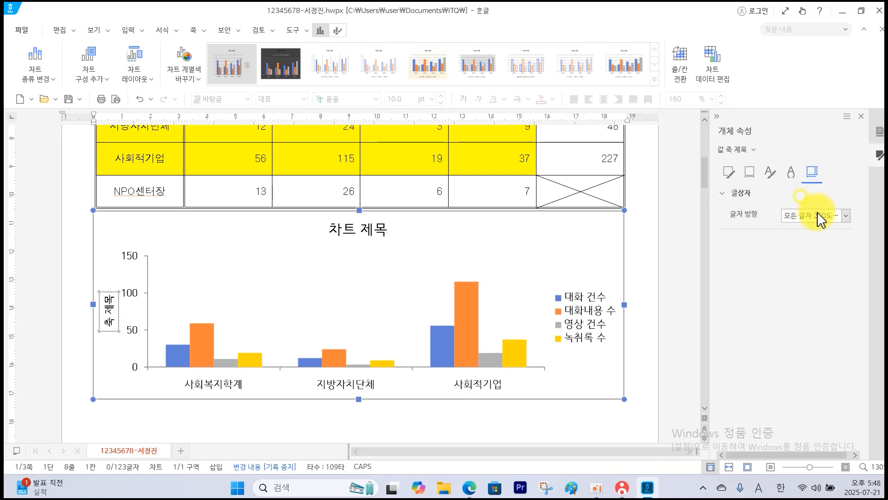
{"action": "left_click", "coordinate": [819, 213]}
{"action": "left_click", "coordinate": [808, 231]}
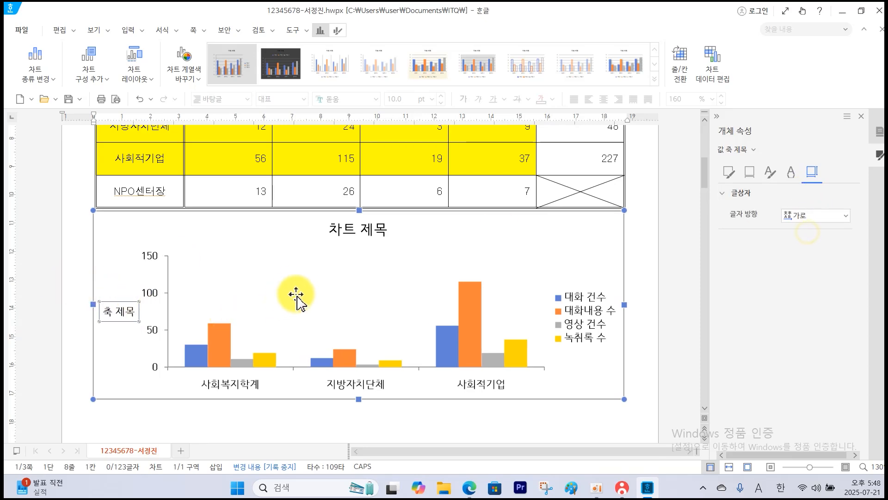
Check the chart title's wording, font and fill, border and shadow conditions in the exam PDF, marking them on the page.
{"action": "left_click", "coordinate": [475, 493]}
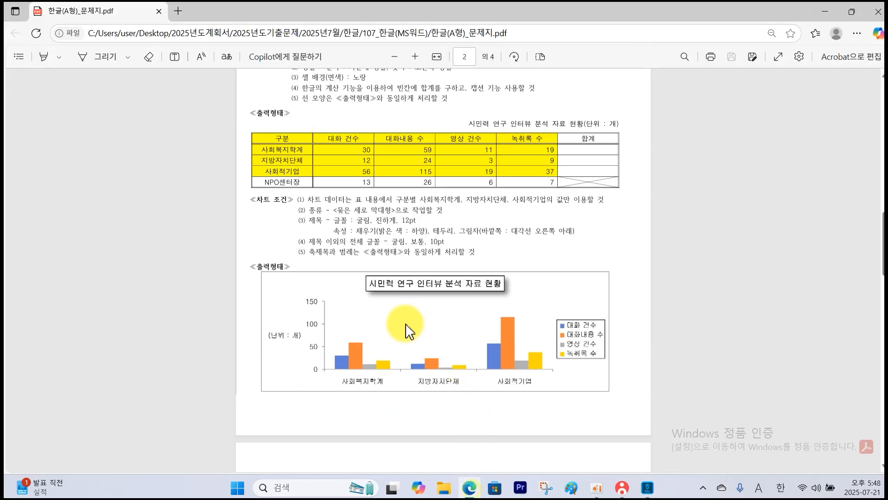
{"action": "scroll", "coordinate": [338, 270], "scroll_direction": "up", "scroll_amount": 3, "text": "ctrl"}
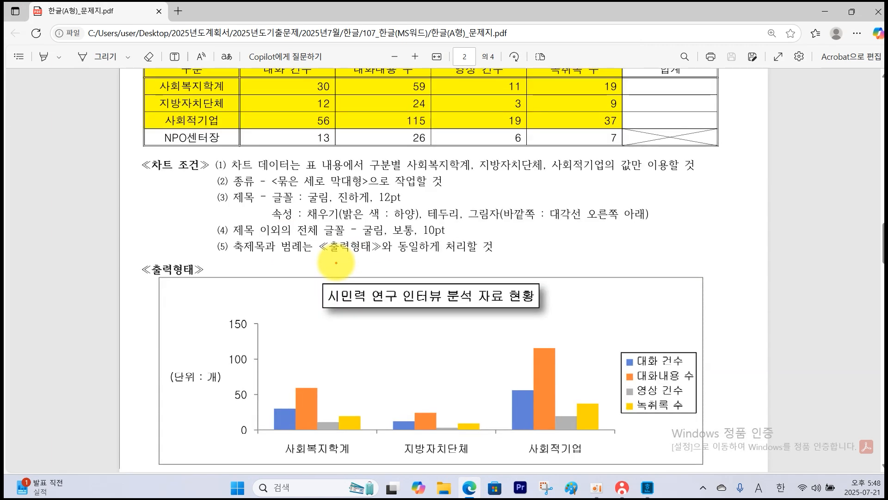
{"action": "mouse_move", "coordinate": [314, 271]}
{"action": "left_mouse_down"}
{"action": "mouse_move", "coordinate": [341, 301]}
{"action": "mouse_move", "coordinate": [554, 321]}
{"action": "left_mouse_up"}
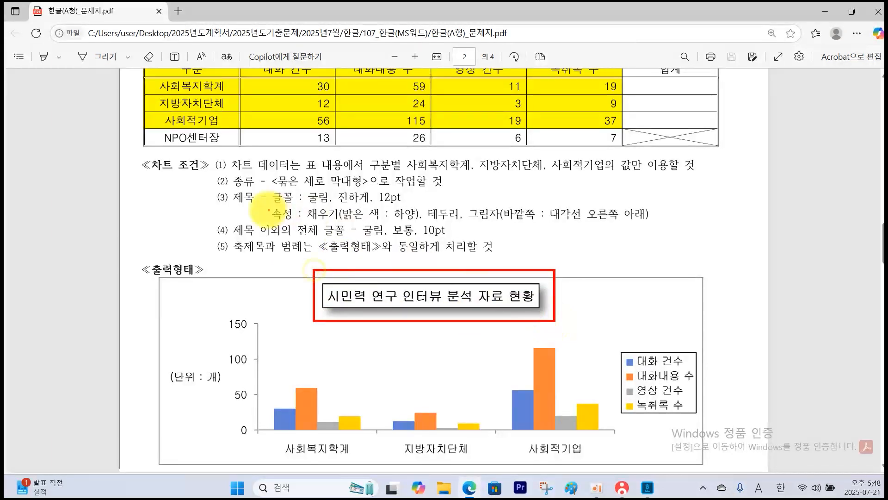
{"action": "mouse_move", "coordinate": [272, 191]}
{"action": "left_mouse_down"}
{"action": "mouse_move", "coordinate": [298, 204]}
{"action": "mouse_move", "coordinate": [410, 203]}
{"action": "left_mouse_up"}
{"action": "mouse_move", "coordinate": [268, 205]}
{"action": "left_mouse_down"}
{"action": "mouse_move", "coordinate": [463, 225]}
{"action": "mouse_move", "coordinate": [661, 225]}
{"action": "left_mouse_up"}
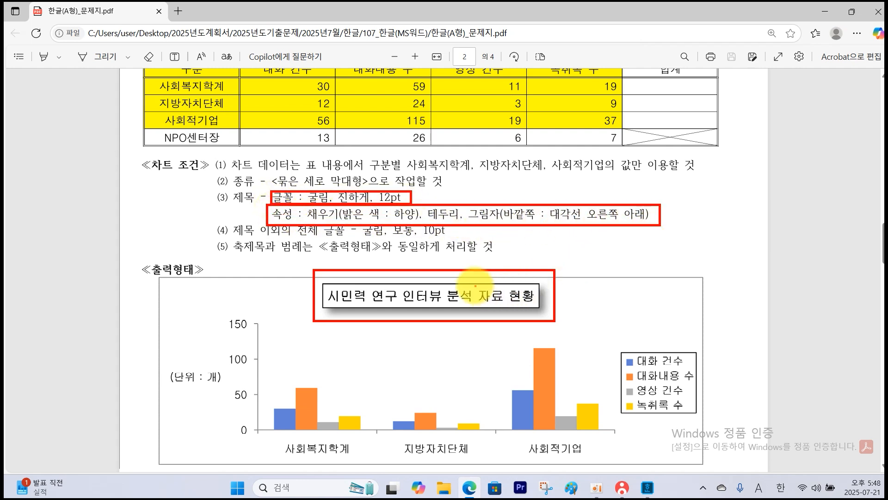
{"action": "left_click_drag", "start_coordinate": [511, 278], "coordinate": [526, 274]}
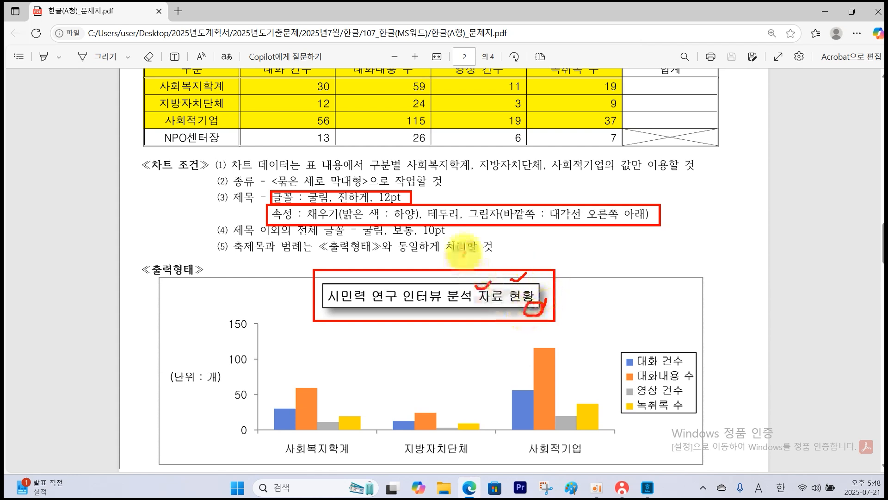
{"action": "key", "text": "Escape"}
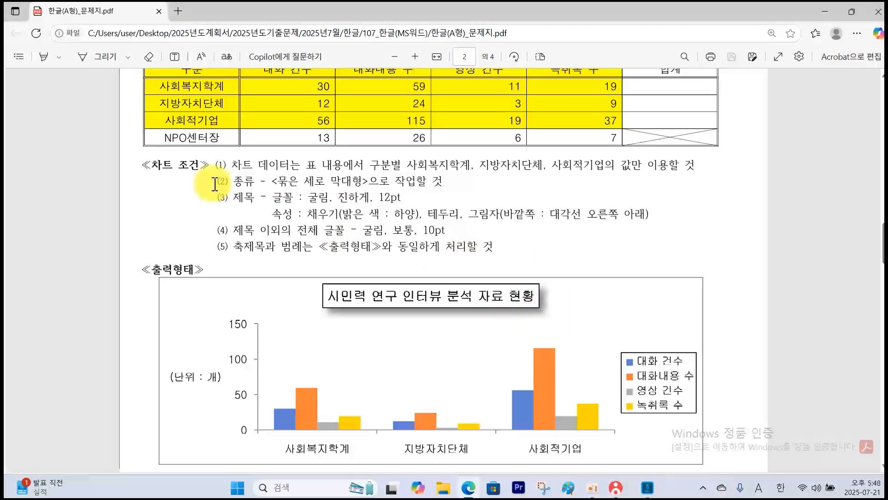
Back in the Hangul document, set the chart title to 시민력 연구 인터뷰 분석 자료 현황 with Korean font 굴림, bold, 12 pt.
{"action": "left_click", "coordinate": [647, 487]}
{"action": "left_click", "coordinate": [354, 236]}
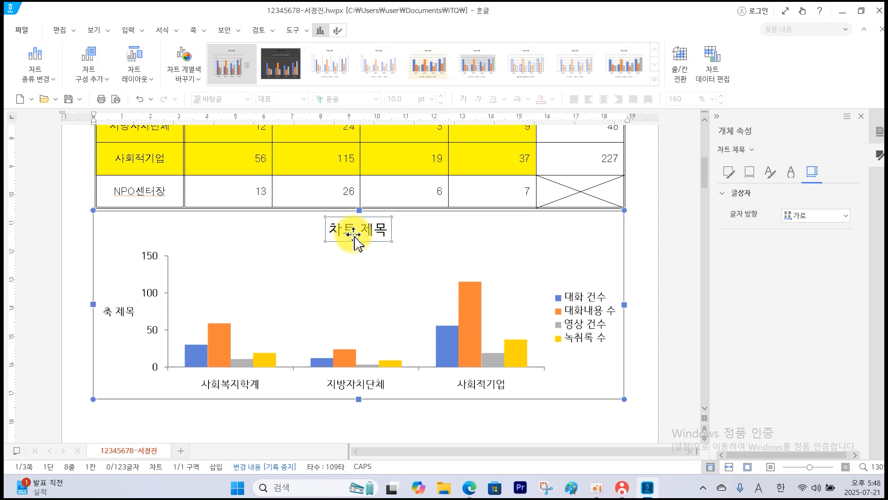
{"action": "right_click", "coordinate": [355, 236]}
{"action": "left_click", "coordinate": [378, 257]}
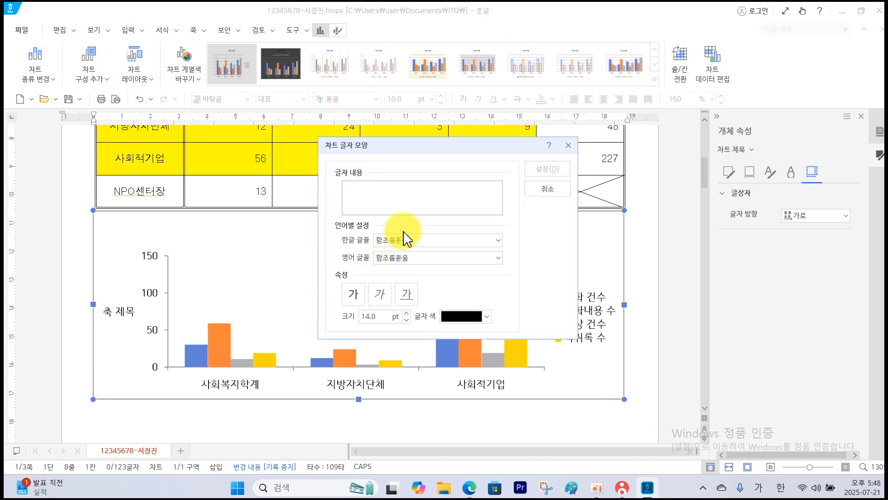
{"action": "type", "text": "시민력 연구 인터뷰 분석 자료 현황"}
{"action": "left_click", "coordinate": [418, 240]}
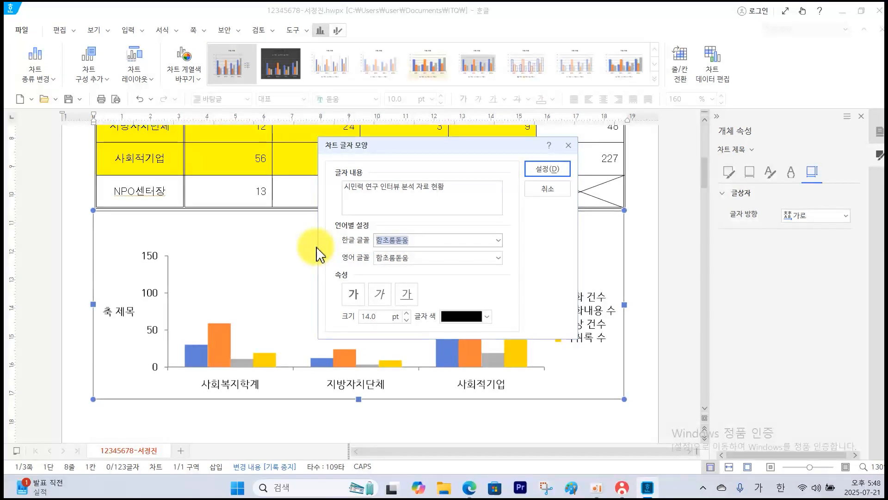
{"action": "type", "text": "굴림"}
{"action": "left_click", "coordinate": [398, 295]}
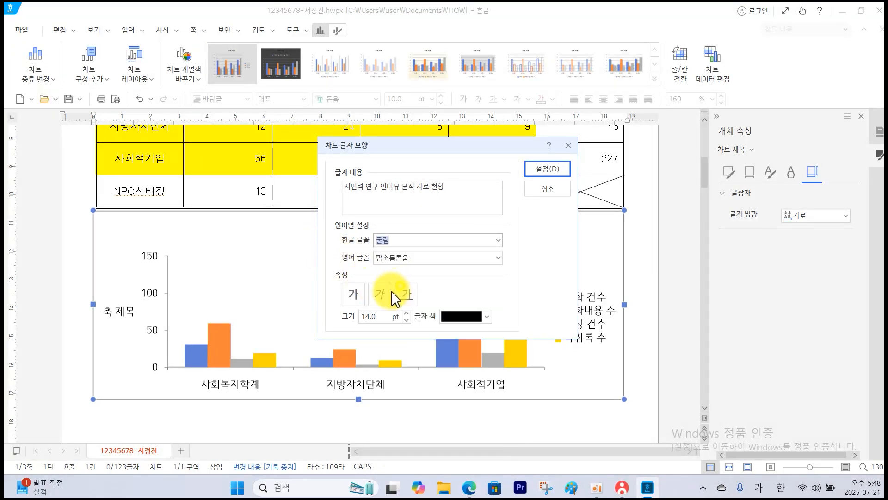
{"action": "left_click", "coordinate": [353, 294]}
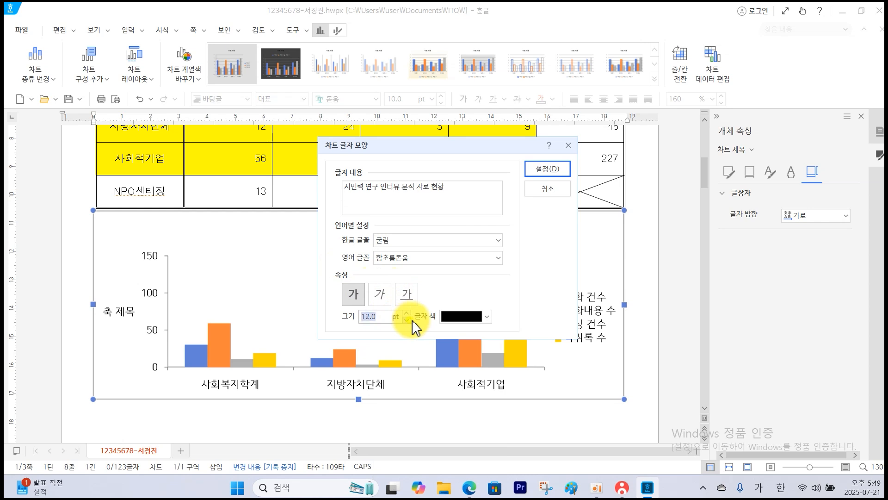
{"action": "left_click", "coordinate": [548, 168]}
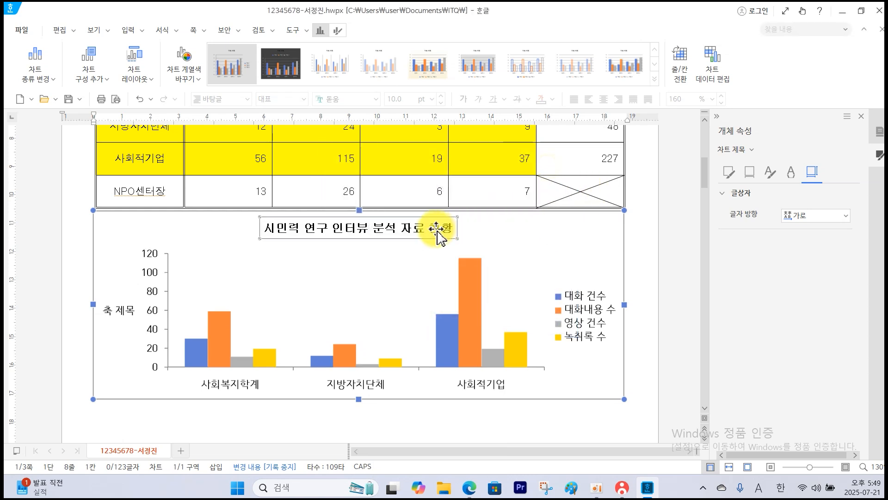
Give the chart title a white fill, a black border and an outer shadow toward the diagonal lower right.
{"action": "left_click", "coordinate": [729, 175]}
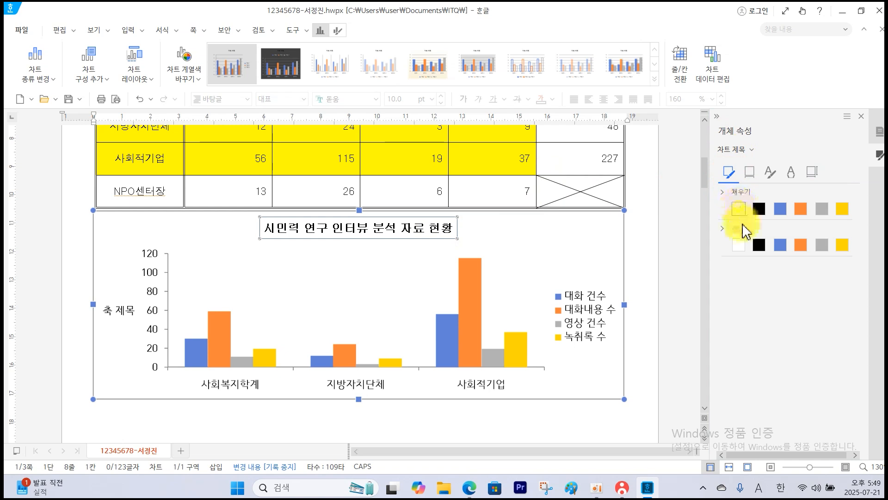
{"action": "left_click", "coordinate": [759, 244]}
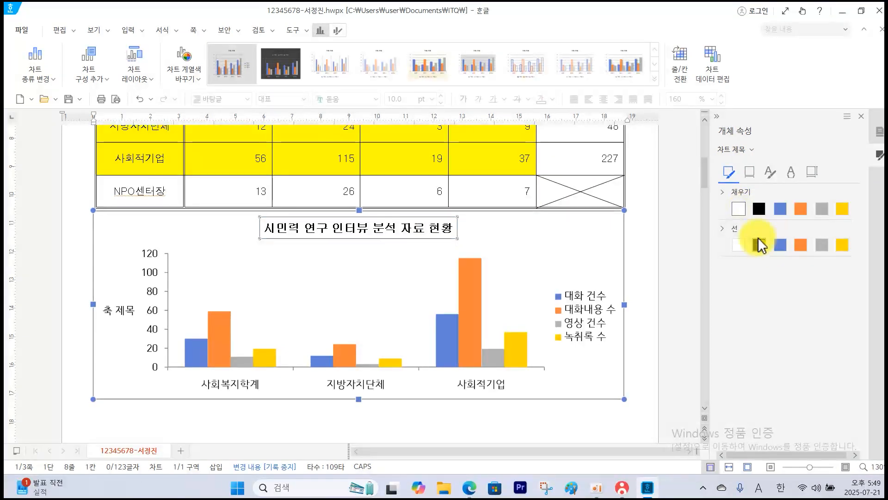
{"action": "left_click", "coordinate": [750, 172]}
{"action": "left_click", "coordinate": [761, 194]}
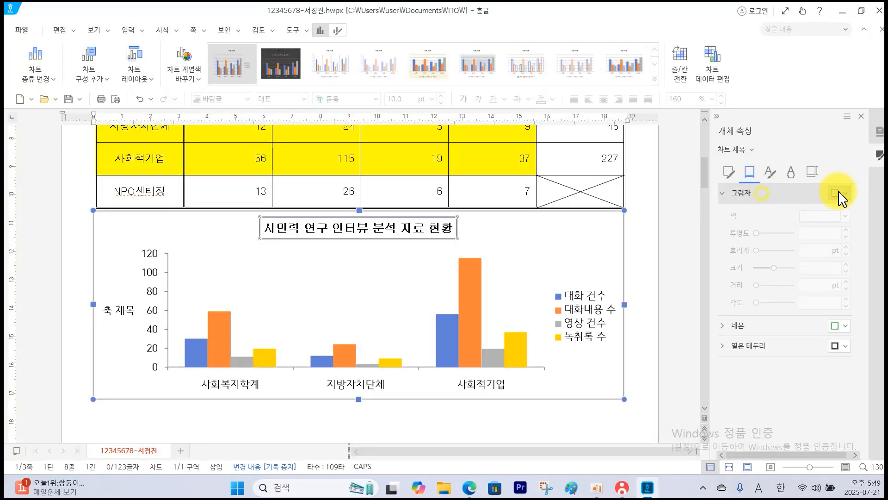
{"action": "left_click", "coordinate": [840, 193]}
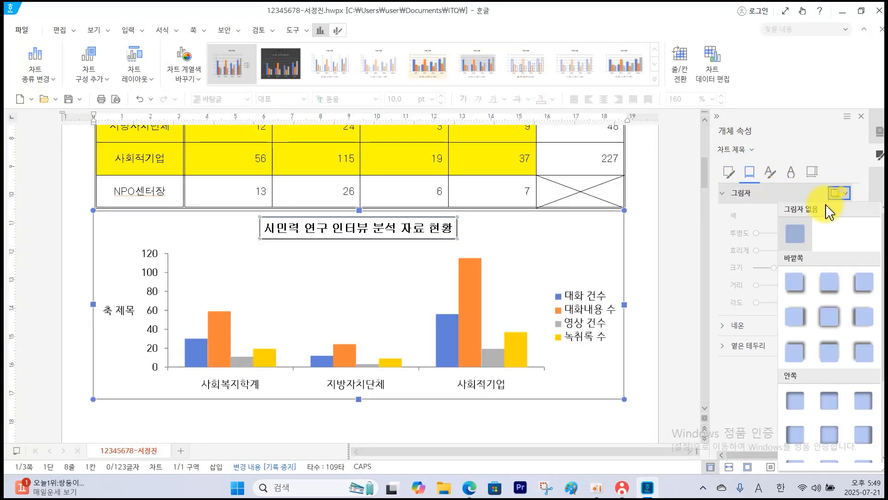
{"action": "left_click", "coordinate": [795, 283]}
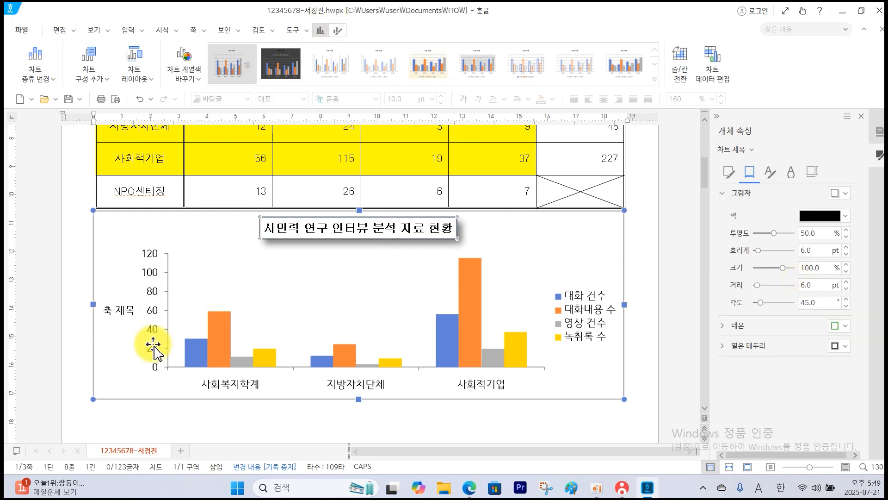
Check the font condition for non-title text and the vertical axis title wording in the exam PDF, marking them on the page.
{"action": "left_click", "coordinate": [472, 488]}
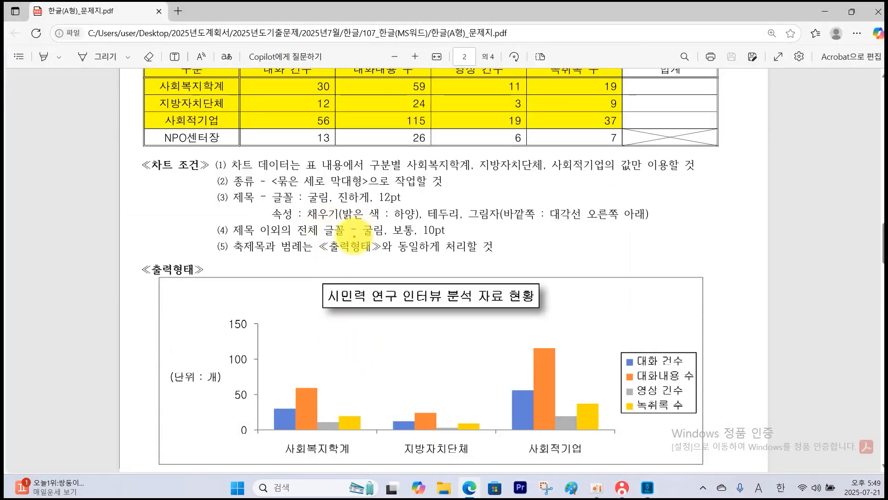
{"action": "left_click_drag", "start_coordinate": [358, 223], "coordinate": [466, 244]}
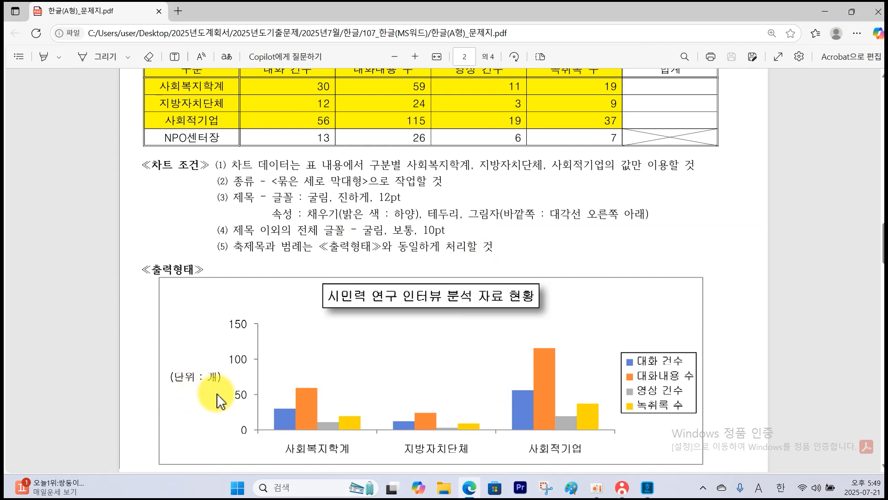
{"action": "mouse_move", "coordinate": [192, 387]}
{"action": "left_mouse_down"}
{"action": "mouse_move", "coordinate": [173, 399]}
{"action": "mouse_move", "coordinate": [201, 409]}
{"action": "mouse_move", "coordinate": [180, 405]}
{"action": "left_mouse_up"}
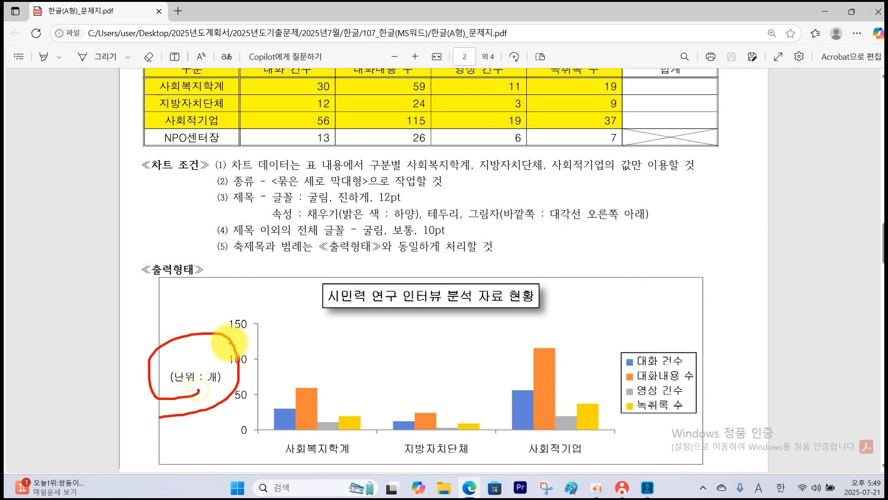
Back in the Hangul document, change the chart's vertical axis title text to (단위 : 개).
{"action": "key", "text": "alt+Tab"}
{"action": "left_click", "coordinate": [120, 315]}
{"action": "right_click", "coordinate": [119, 314]}
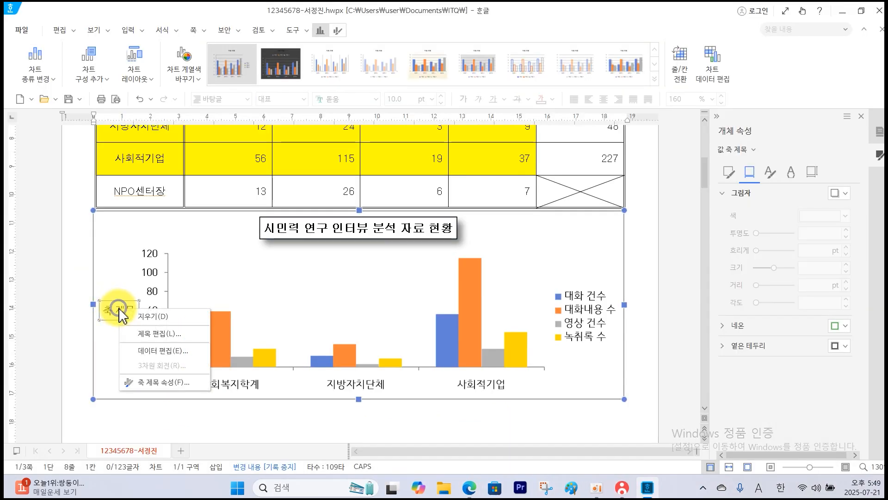
{"action": "left_click", "coordinate": [139, 340]}
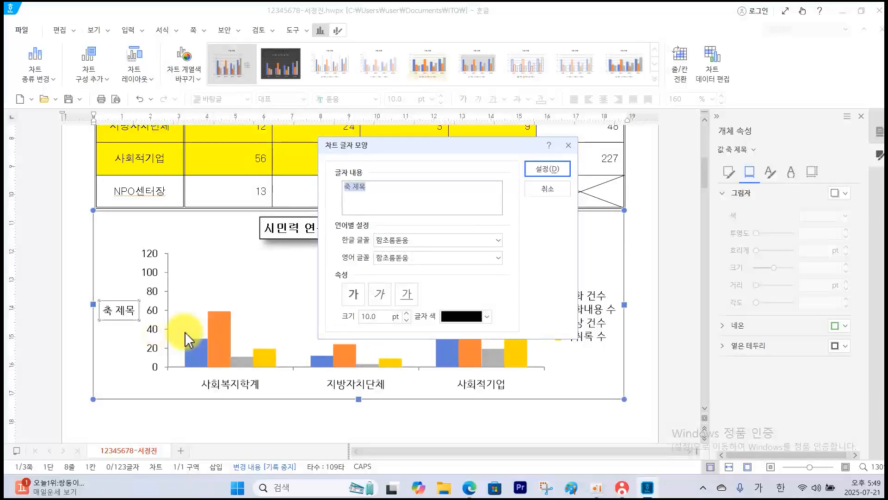
{"action": "type", "text": "(단위 : 개)"}
Set both the Korean and English fonts of the vertical axis title to 굴림 and apply the text settings.
{"action": "left_click", "coordinate": [417, 237]}
{"action": "type", "text": "ㄱ"}
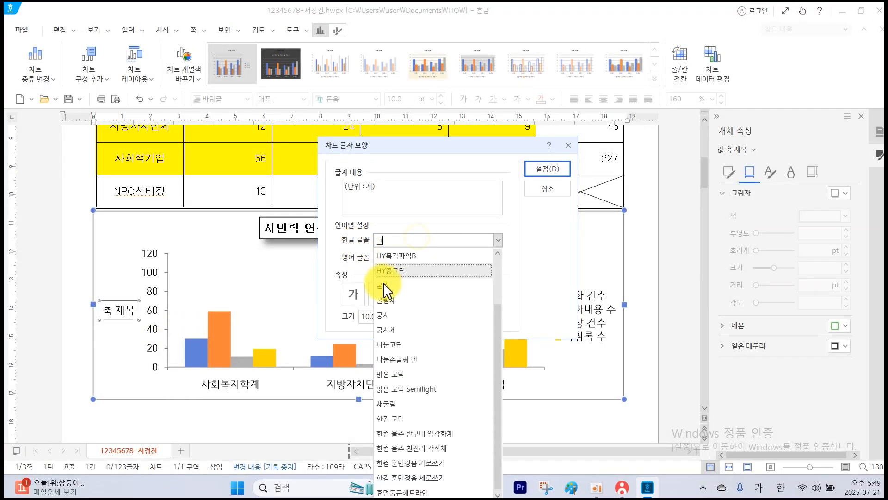
{"action": "left_click", "coordinate": [393, 286]}
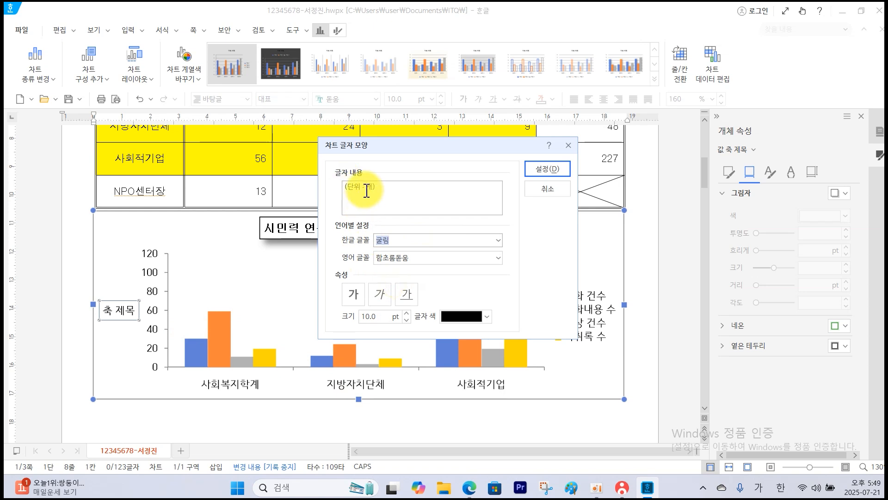
{"action": "left_click", "coordinate": [410, 258]}
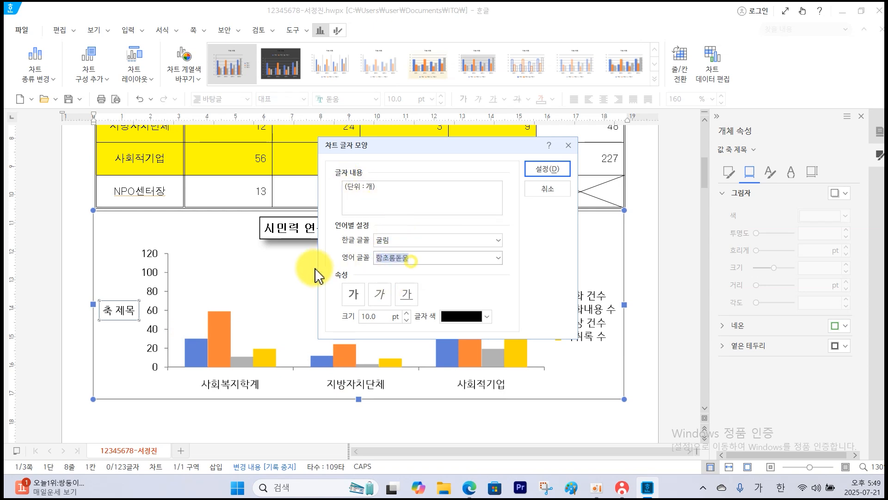
{"action": "type", "text": "ㄱ"}
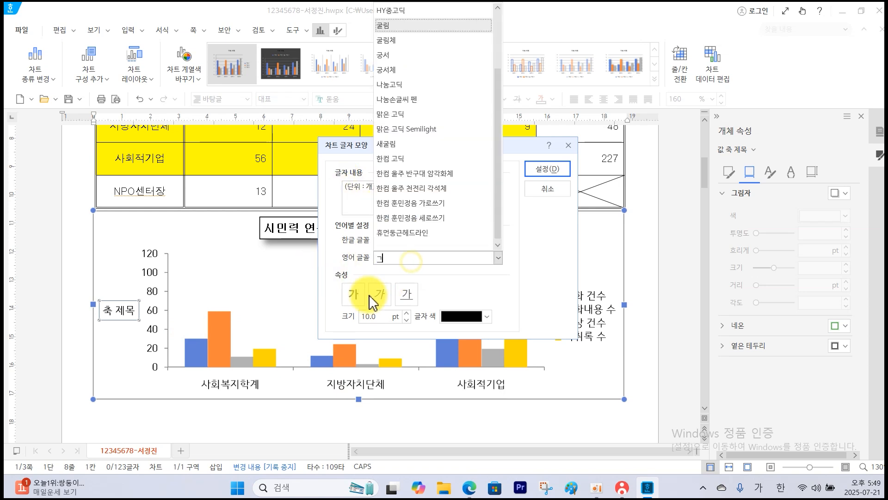
{"action": "left_click", "coordinate": [394, 29]}
{"action": "left_click", "coordinate": [541, 170]}
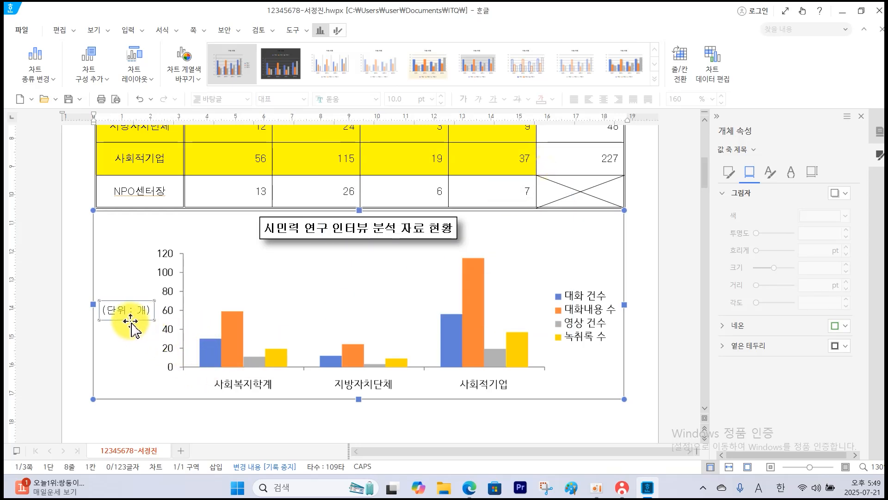
Set the Korean and English fonts of the chart's value axis labels to 굴림.
{"action": "right_click", "coordinate": [169, 312]}
{"action": "left_click", "coordinate": [194, 332]}
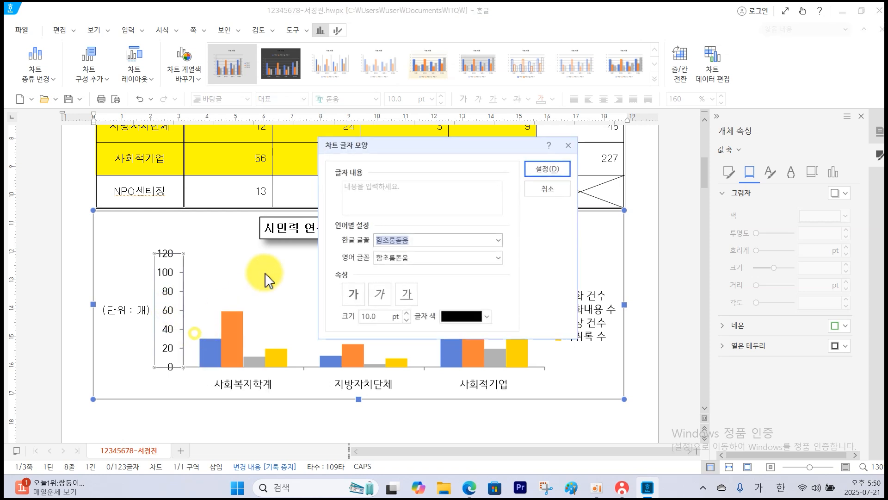
{"action": "type", "text": "ㄱ"}
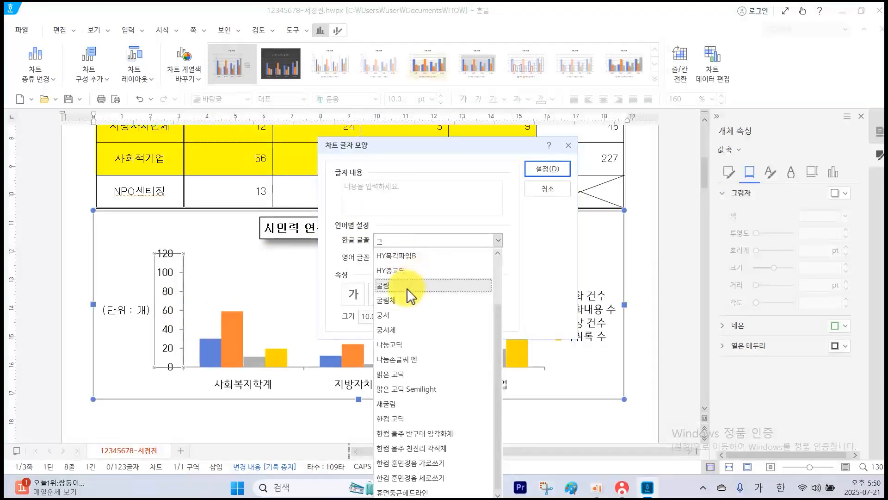
{"action": "left_click", "coordinate": [405, 288]}
{"action": "left_click", "coordinate": [432, 258]}
{"action": "type", "text": "ㄱ"}
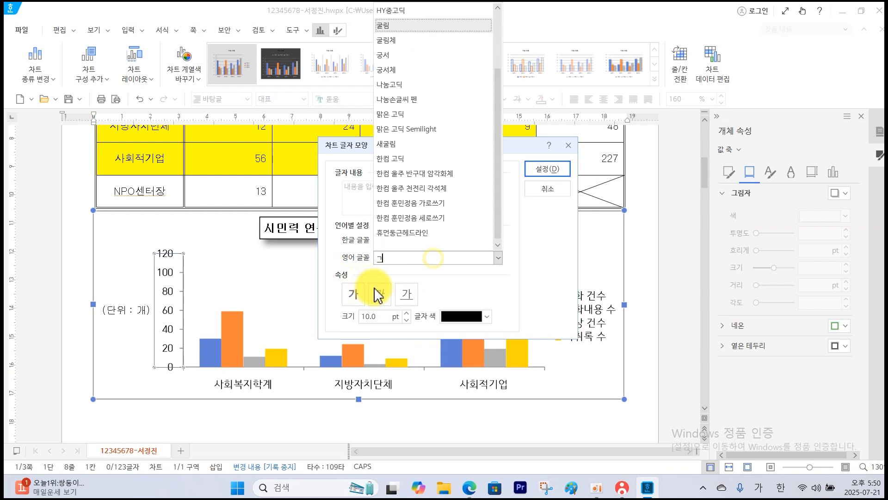
{"action": "left_click", "coordinate": [391, 26]}
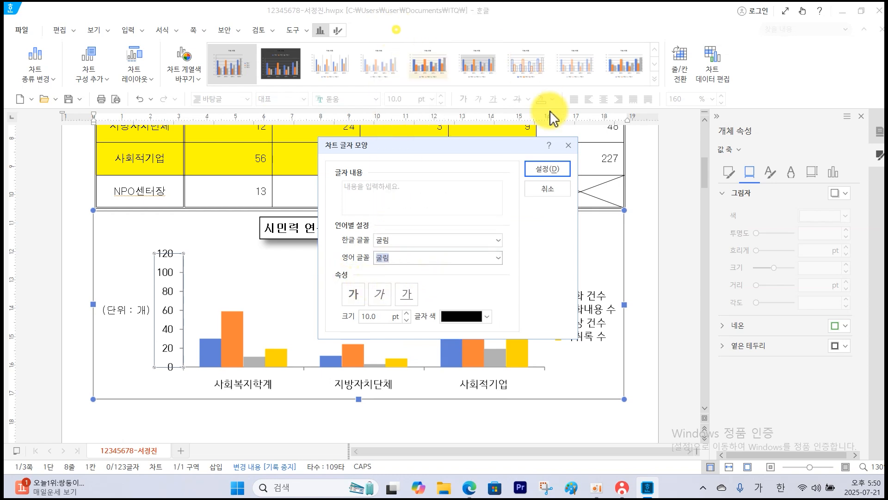
{"action": "left_click", "coordinate": [540, 171]}
Set the Korean and English fonts of the chart's category axis labels to 굴림.
{"action": "left_click", "coordinate": [236, 383]}
{"action": "right_click", "coordinate": [237, 384]}
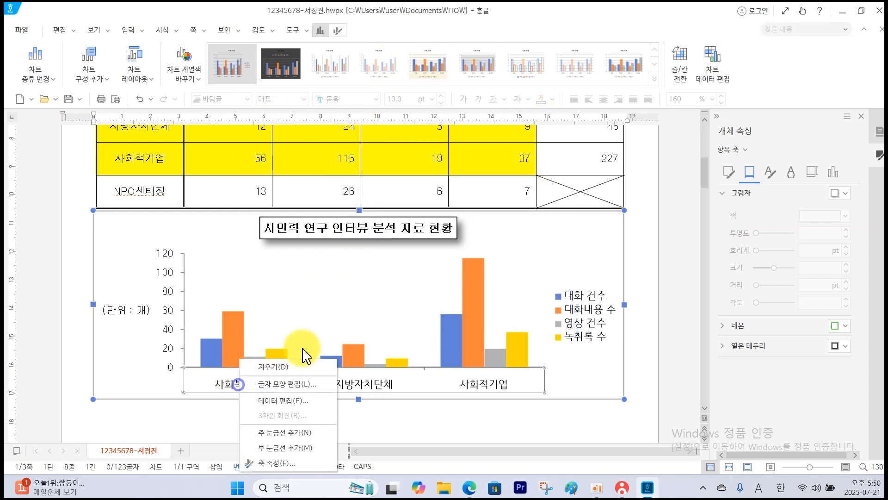
{"action": "left_click", "coordinate": [304, 387]}
{"action": "left_click", "coordinate": [412, 240]}
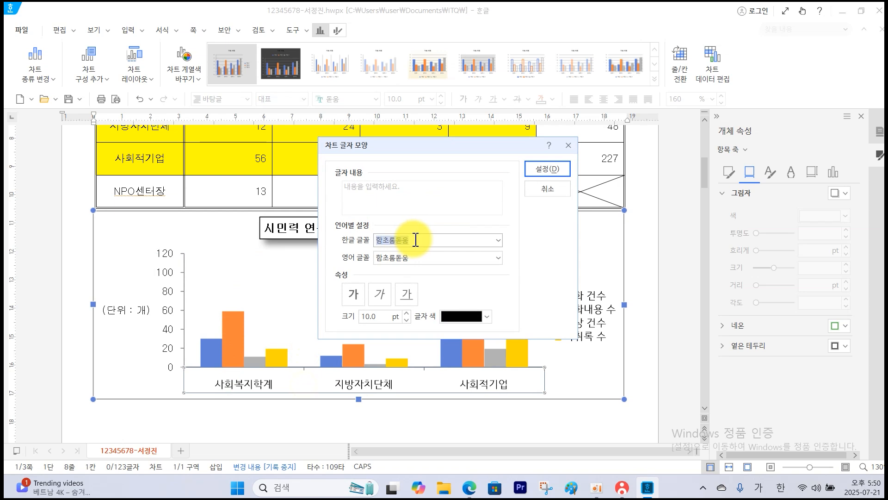
{"action": "type", "text": "ㄱ"}
{"action": "left_click", "coordinate": [393, 286]}
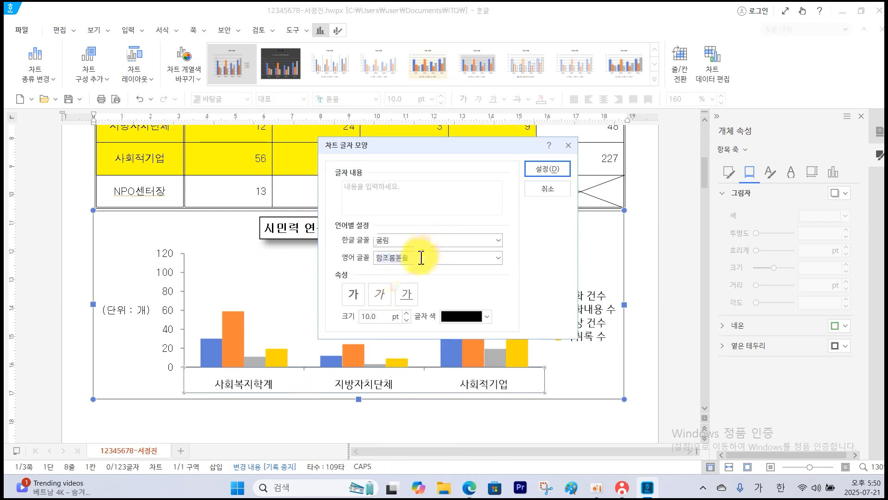
{"action": "type", "text": "ㄱ"}
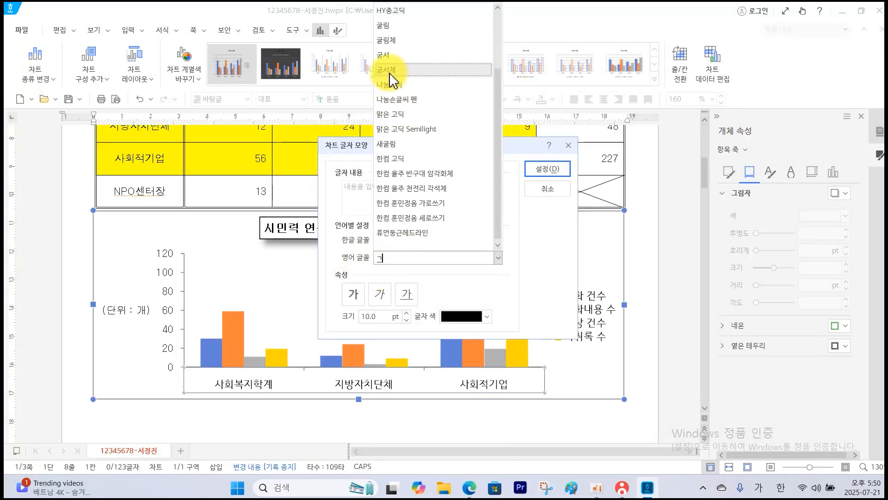
{"action": "left_click", "coordinate": [387, 26]}
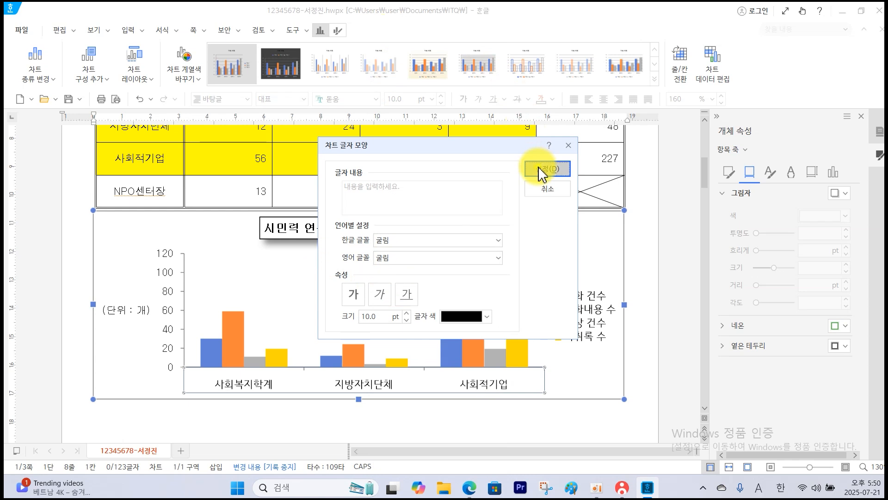
{"action": "left_click", "coordinate": [542, 172]}
Set the font of the chart legend's text to 굴림.
{"action": "left_click", "coordinate": [576, 311]}
{"action": "right_click", "coordinate": [576, 311]}
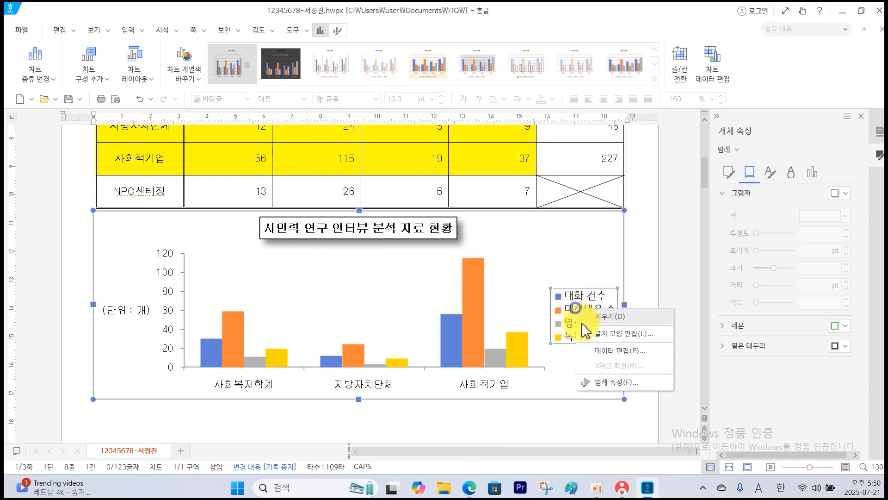
{"action": "left_click", "coordinate": [600, 337]}
{"action": "left_click", "coordinate": [419, 241]}
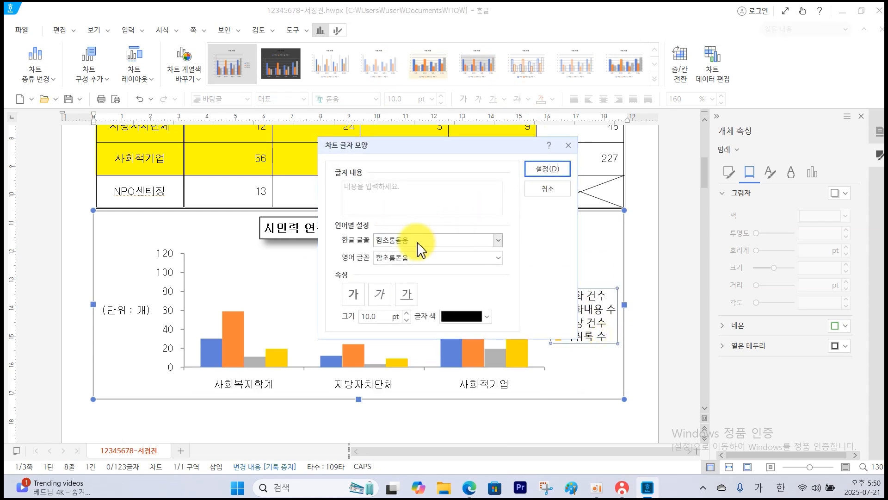
{"action": "left_click", "coordinate": [413, 283]}
{"action": "left_click", "coordinate": [541, 172]}
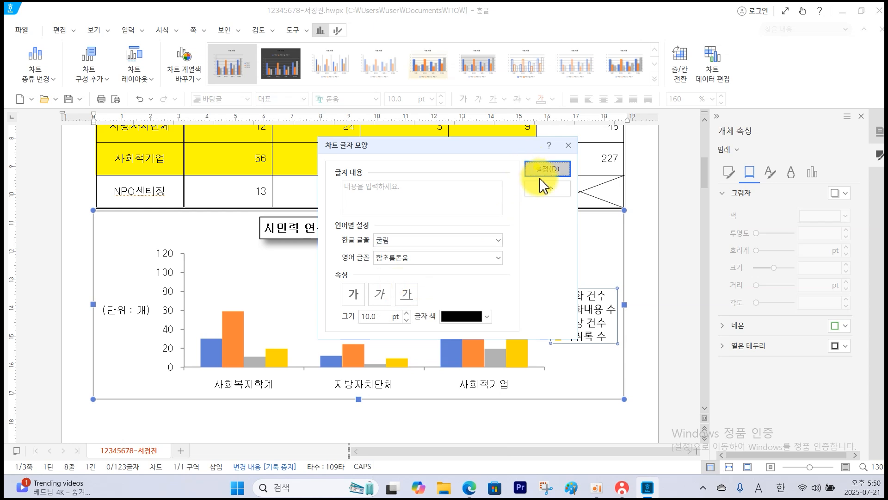
Give the chart legend a black border line.
{"action": "left_click", "coordinate": [728, 174]}
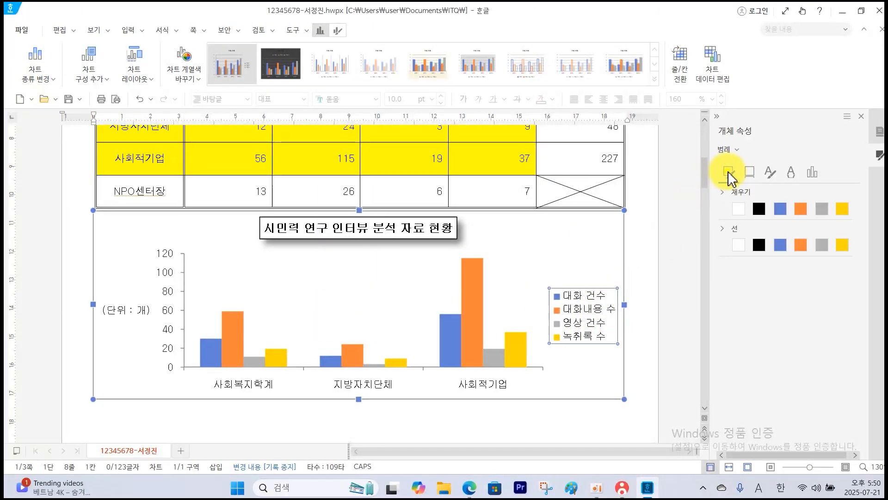
{"action": "left_click", "coordinate": [760, 245]}
{"action": "left_click", "coordinate": [584, 267]}
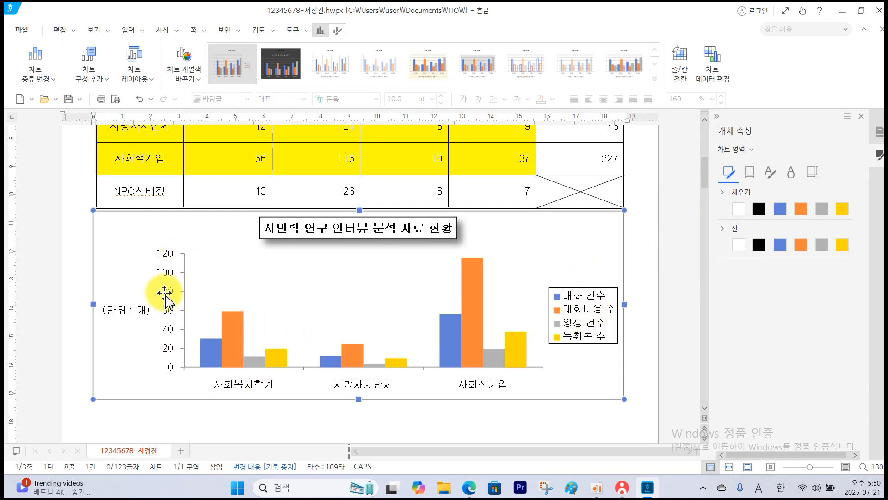
Check the axis scale in the exam PDF, then fix the value axis minimum at 0, maximum at 150 and major unit at 50.
{"action": "left_click", "coordinate": [481, 493]}
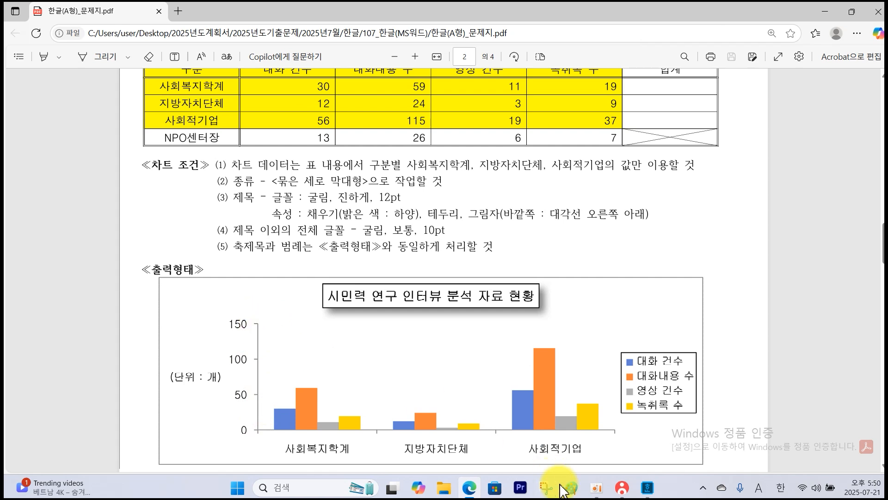
{"action": "left_click", "coordinate": [656, 494]}
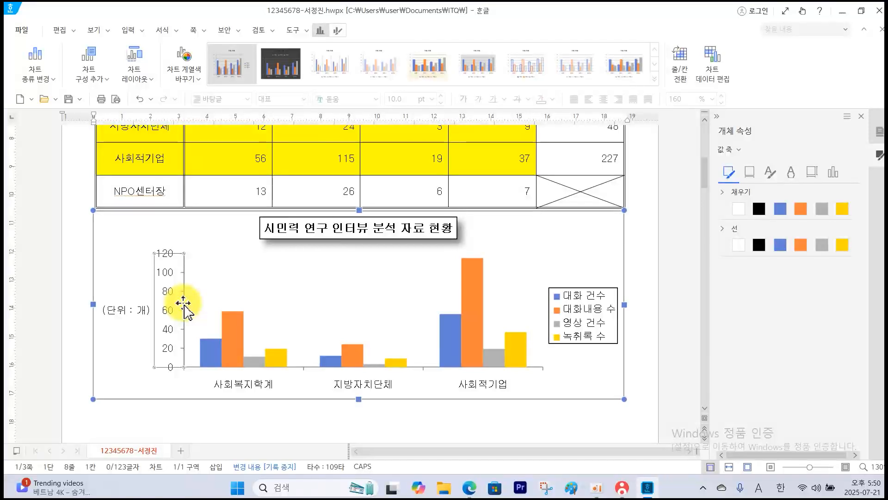
{"action": "left_click", "coordinate": [833, 173]}
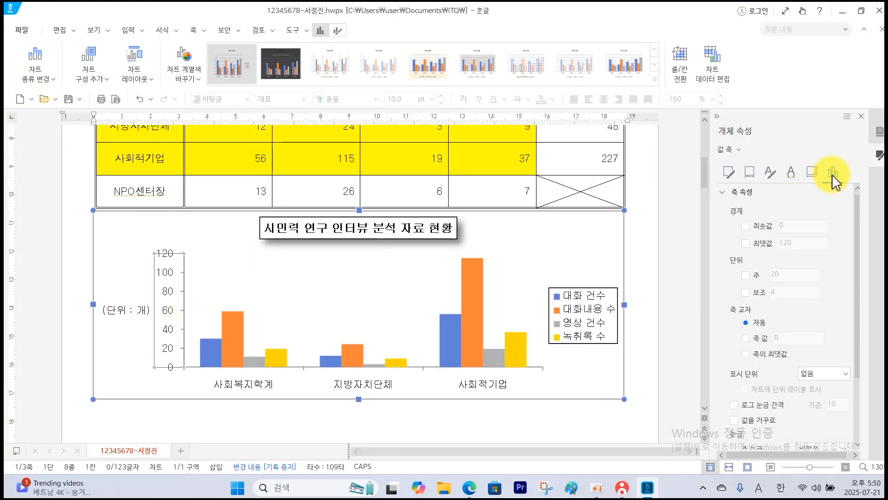
{"action": "left_click", "coordinate": [745, 243]}
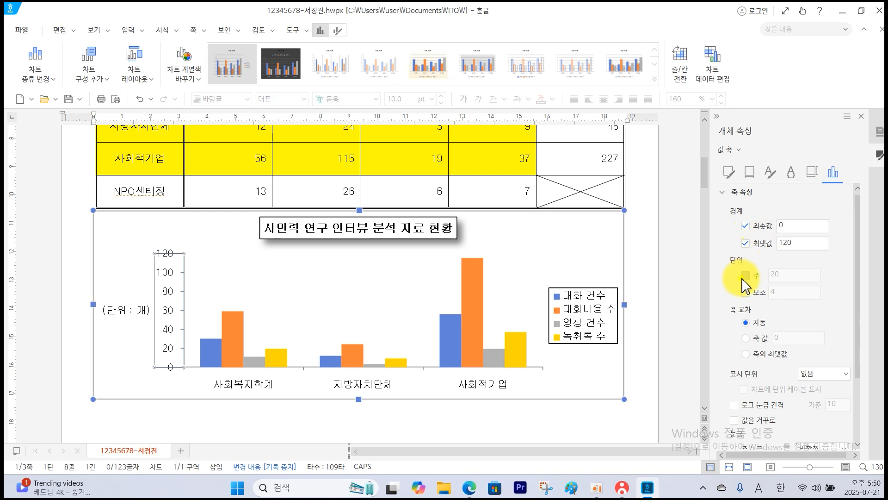
{"action": "left_click", "coordinate": [744, 276]}
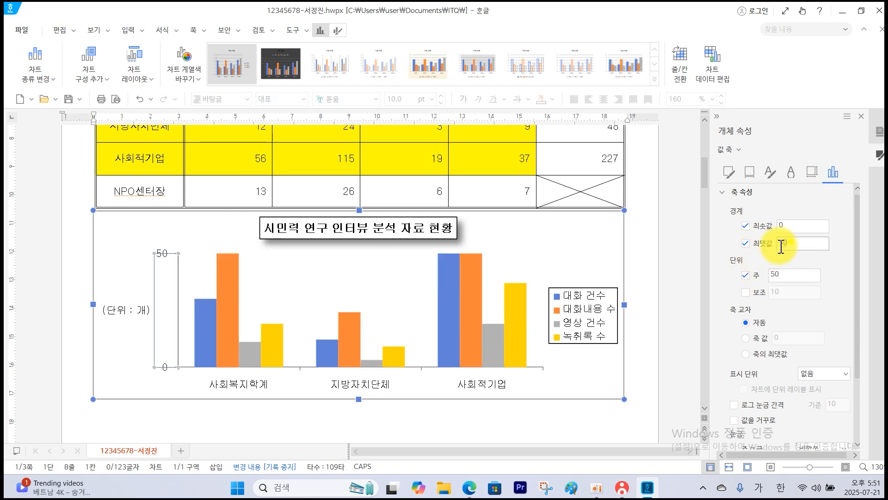
{"action": "left_click", "coordinate": [796, 276]}
{"action": "key", "text": "BackSpace"}
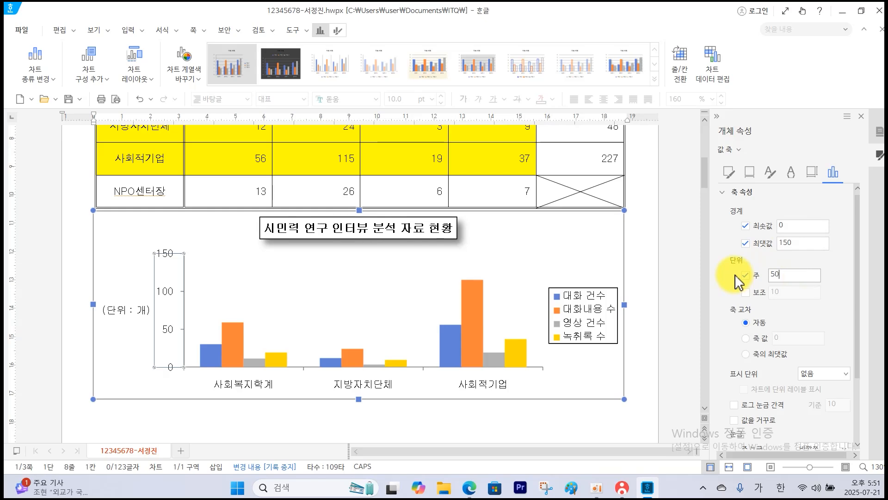
{"action": "type", "text": "0"}
{"action": "left_click", "coordinate": [442, 430]}
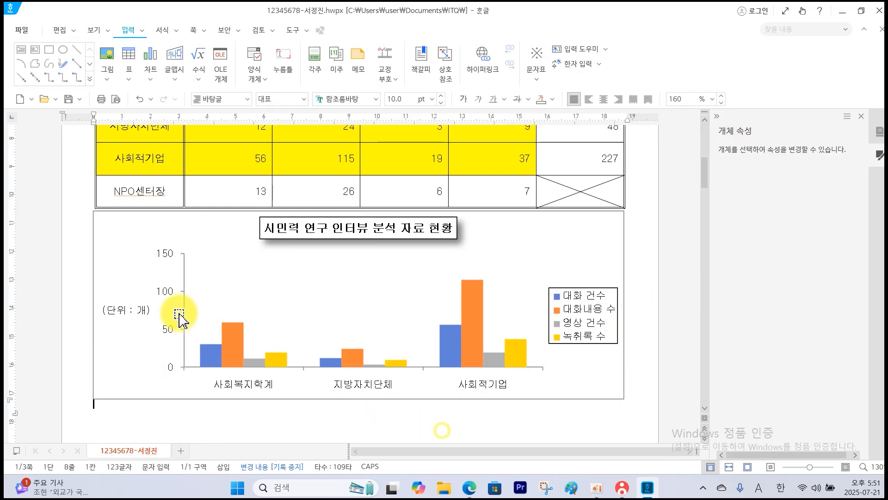
Save the document and send the answer file to the proctor's PC through the KOAS exam program, then return to the document.
{"action": "left_click", "coordinate": [74, 98]}
{"action": "left_click", "coordinate": [68, 99]}
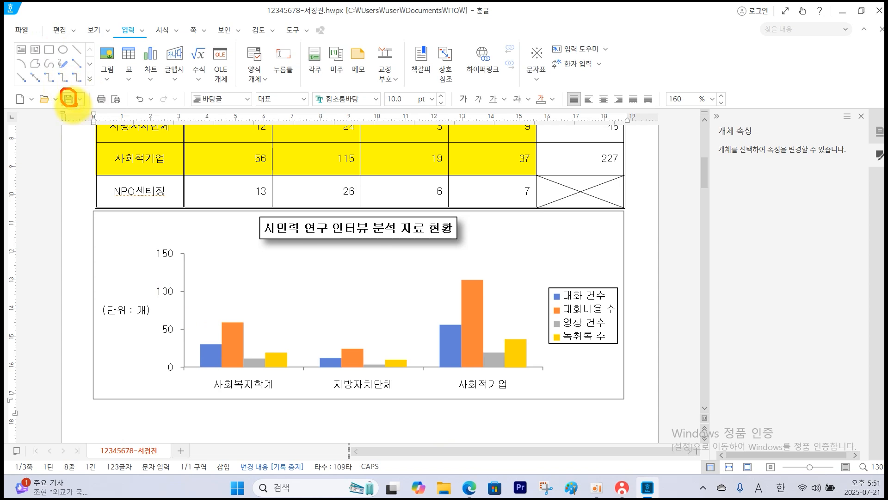
{"action": "left_click", "coordinate": [622, 488]}
{"action": "left_click", "coordinate": [809, 153]}
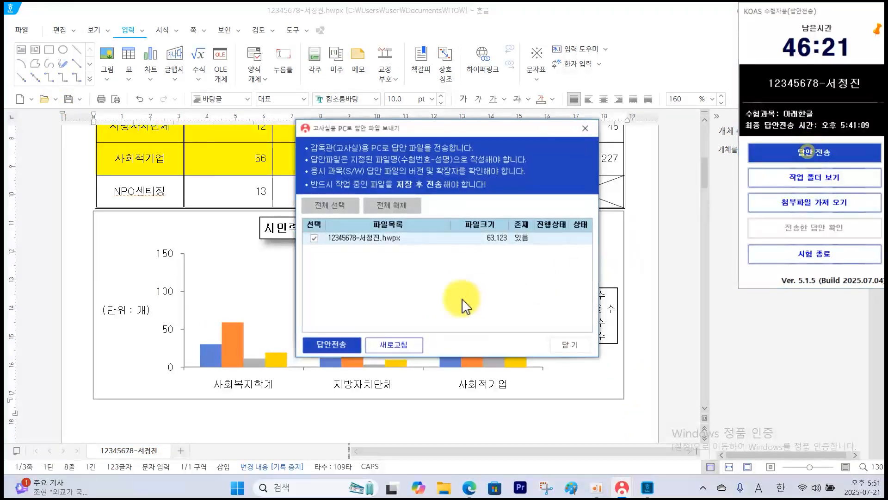
{"action": "left_click", "coordinate": [336, 346]}
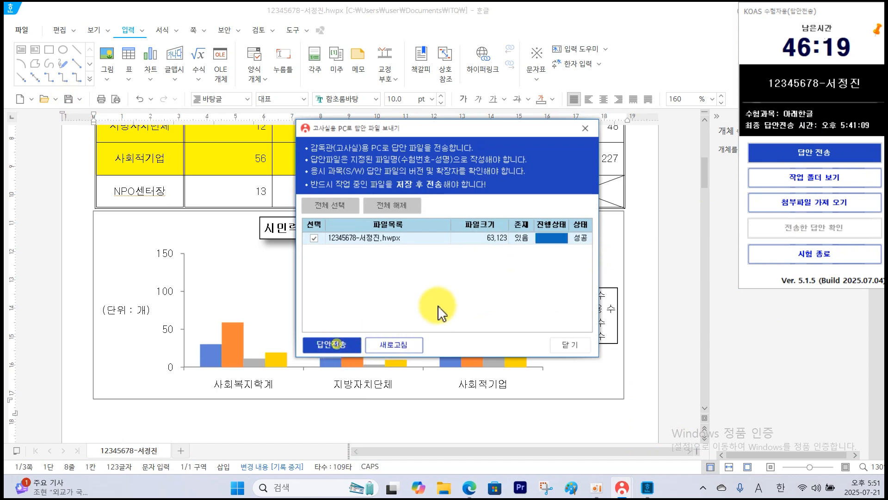
{"action": "left_click", "coordinate": [570, 344]}
{"action": "scroll", "coordinate": [381, 401], "scroll_direction": "down", "scroll_amount": 15}
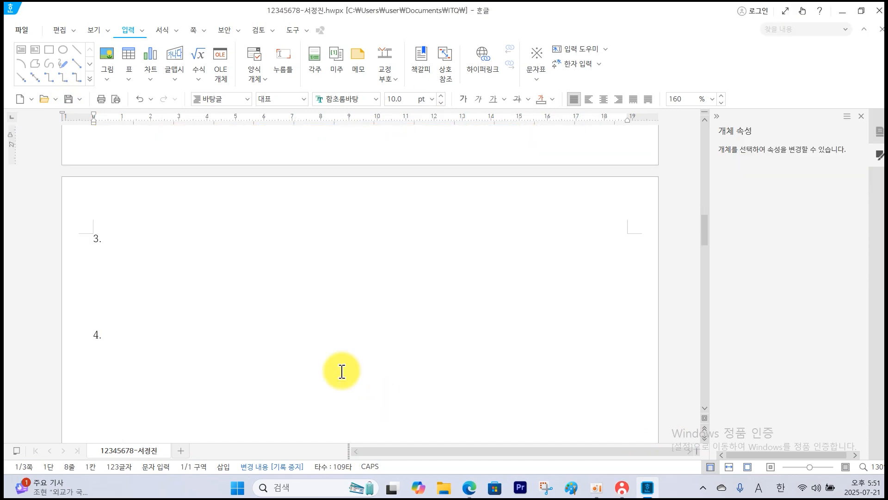
Enter the label (1) on the line below the question 3 number.
{"action": "left_click", "coordinate": [104, 254]}
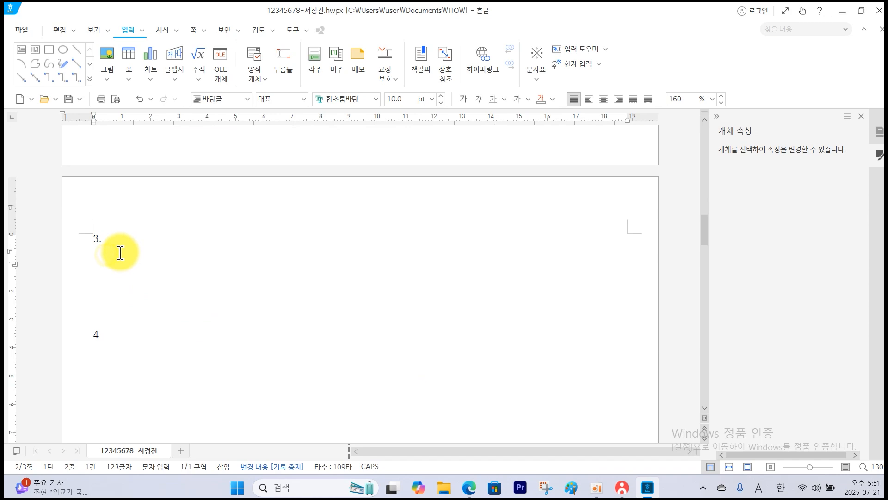
{"action": "type", "text": "(1)"}
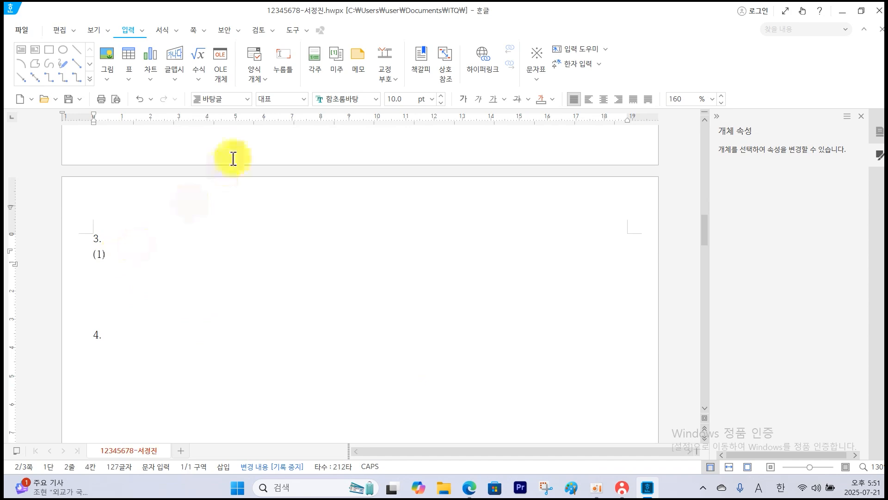
Switch to the exam PDF in Edge and examine the two equations required for question 3, including the superscript and the root terms.
{"action": "left_click", "coordinate": [470, 488]}
{"action": "scroll", "coordinate": [456, 326], "scroll_direction": "down", "scroll_amount": 15}
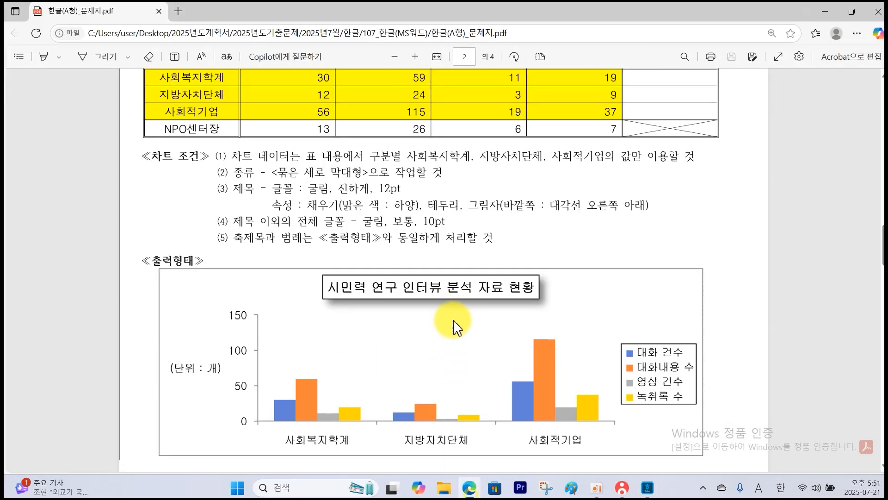
{"action": "scroll", "coordinate": [456, 327], "scroll_direction": "up", "scroll_amount": 5}
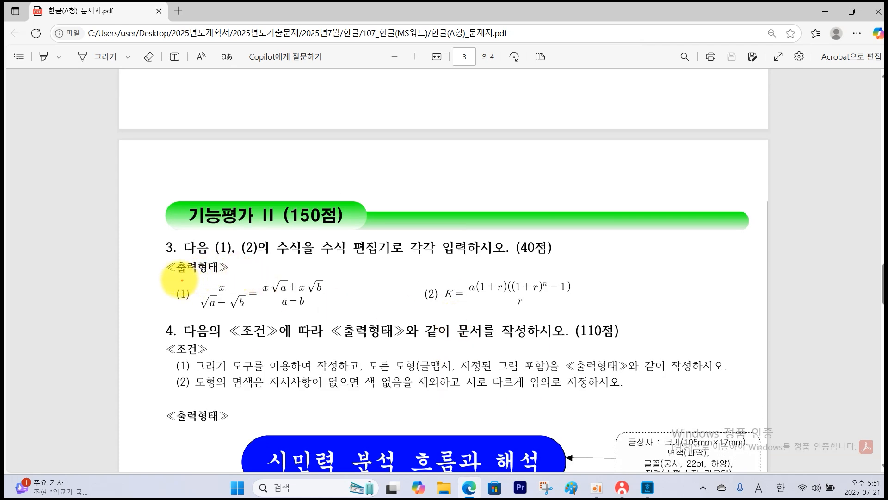
{"action": "left_click_drag", "start_coordinate": [169, 275], "coordinate": [341, 310]}
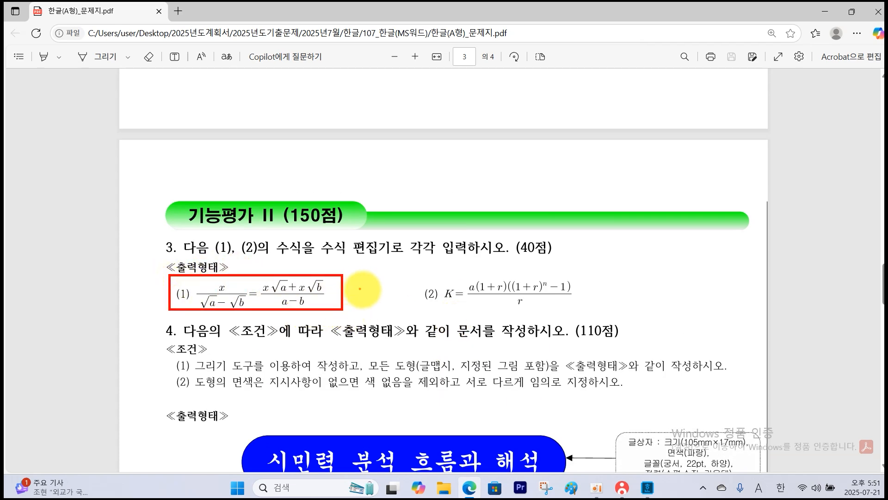
{"action": "mouse_move", "coordinate": [424, 273]}
{"action": "left_mouse_down"}
{"action": "mouse_move", "coordinate": [488, 310]}
{"action": "mouse_move", "coordinate": [599, 314]}
{"action": "left_mouse_up"}
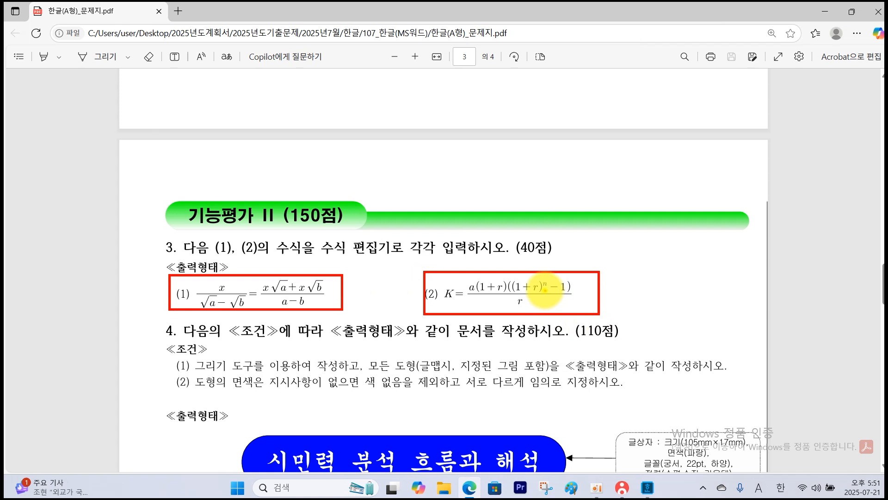
{"action": "left_click_drag", "start_coordinate": [545, 290], "coordinate": [547, 290]}
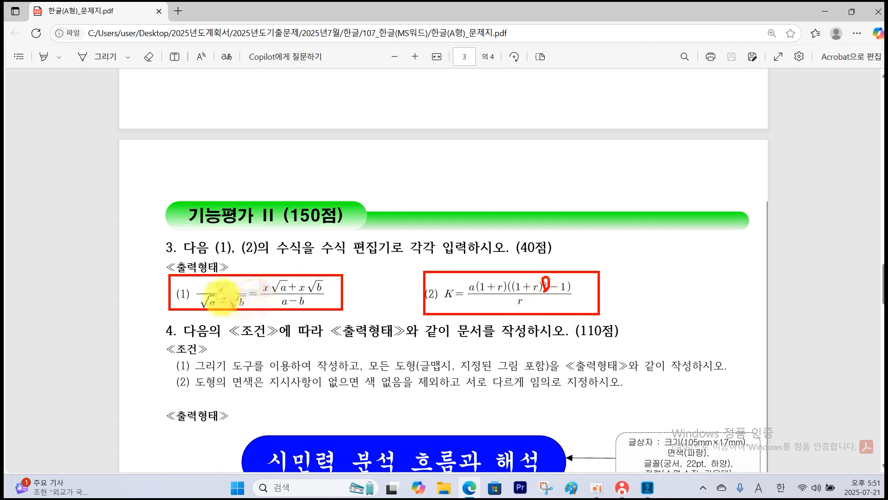
{"action": "left_click_drag", "start_coordinate": [221, 301], "coordinate": [225, 297]}
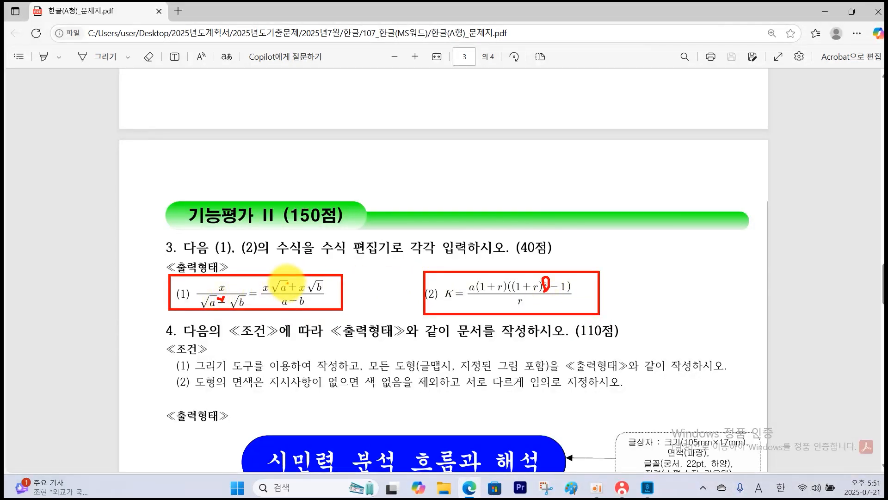
{"action": "key", "text": "Escape"}
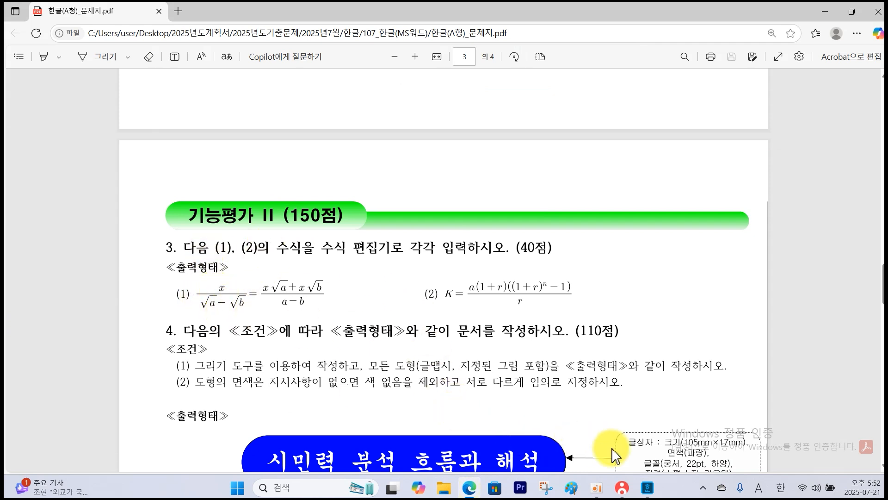
Return to the Hangul document and start equation (1) with x over √a − √b, an equals sign and a second fraction.
{"action": "left_click", "coordinate": [647, 488]}
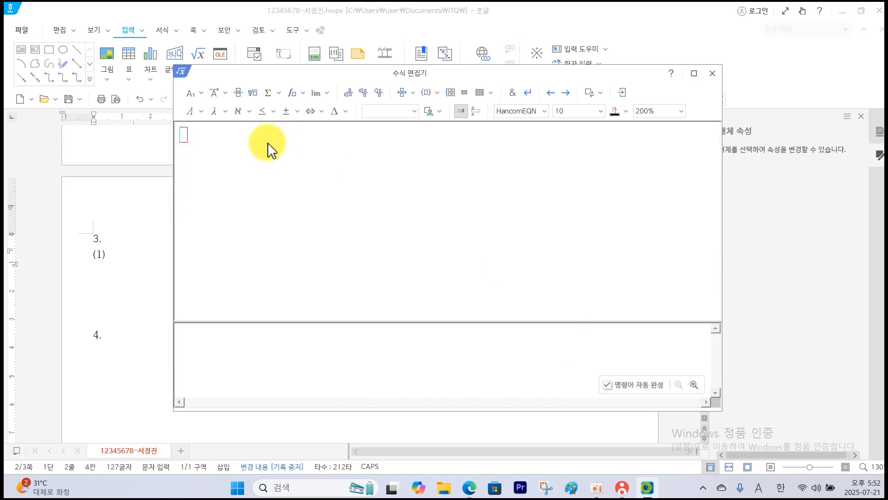
{"action": "left_click", "coordinate": [237, 93]}
{"action": "type", "text": "X"}
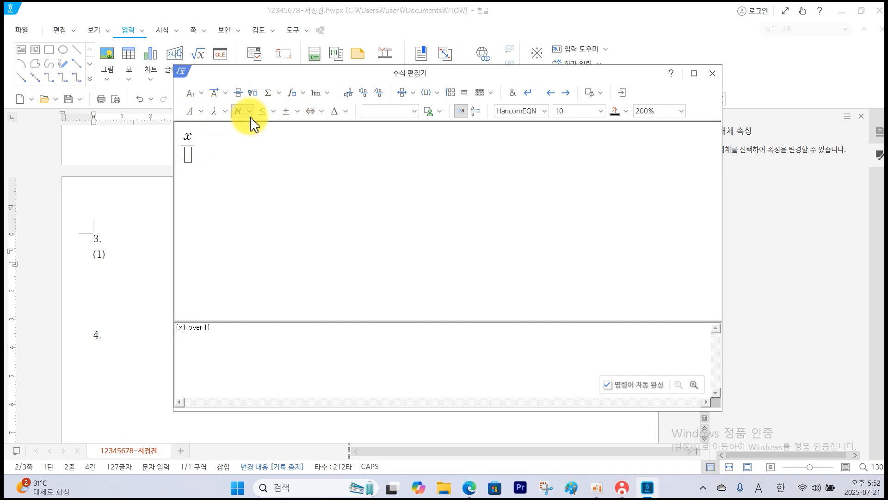
{"action": "left_click", "coordinate": [188, 160]}
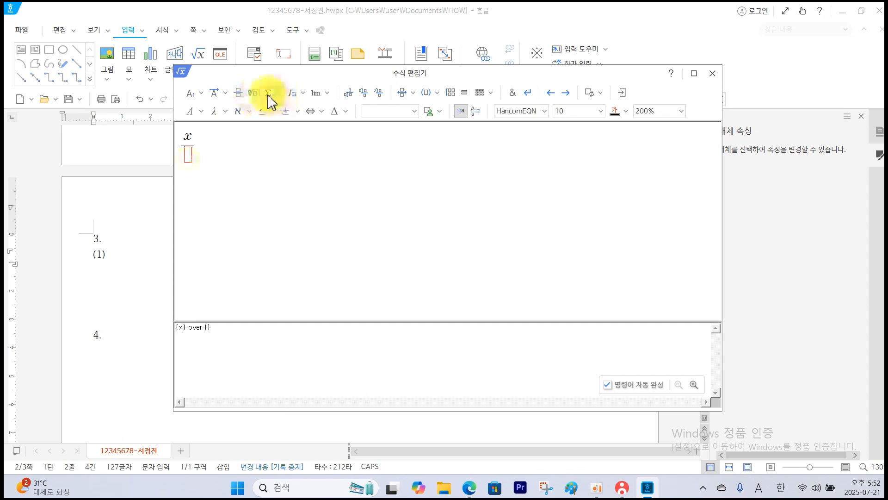
{"action": "left_click", "coordinate": [253, 93]}
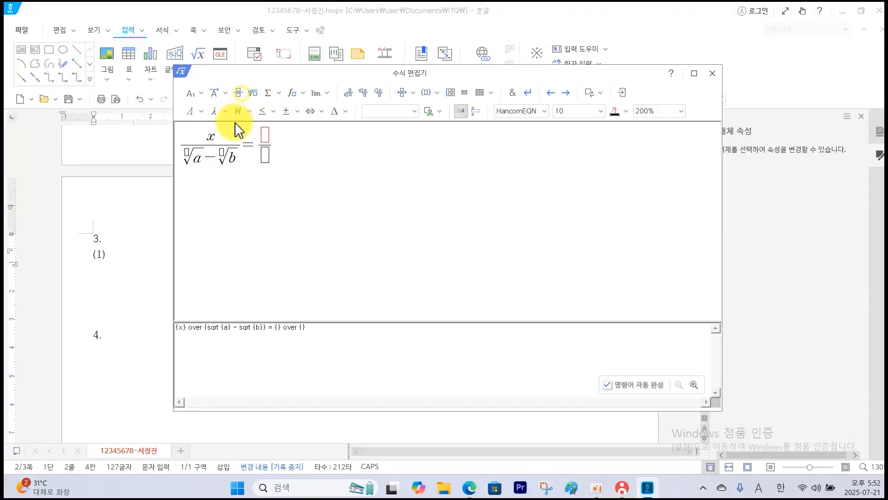
Fill the second fraction with x√a + x√b over a − b and insert the equation after label (1).
{"action": "left_click", "coordinate": [253, 94]}
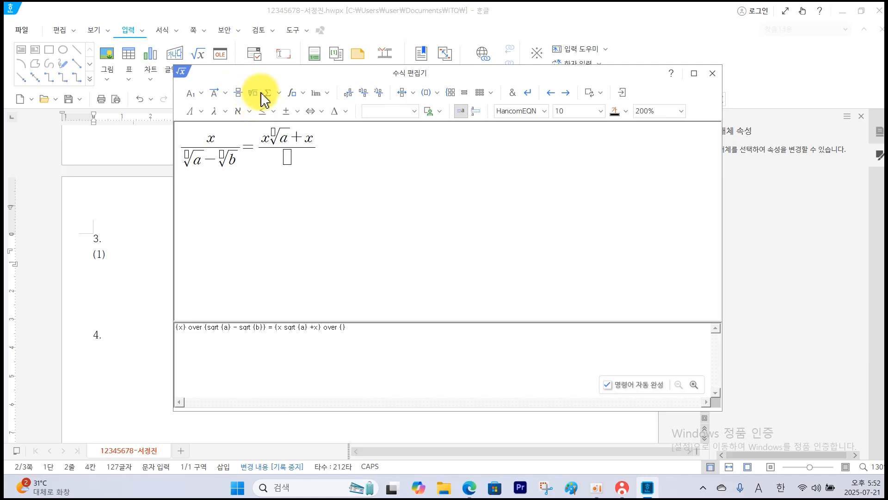
{"action": "left_click", "coordinate": [256, 97]}
{"action": "type", "text": "b"}
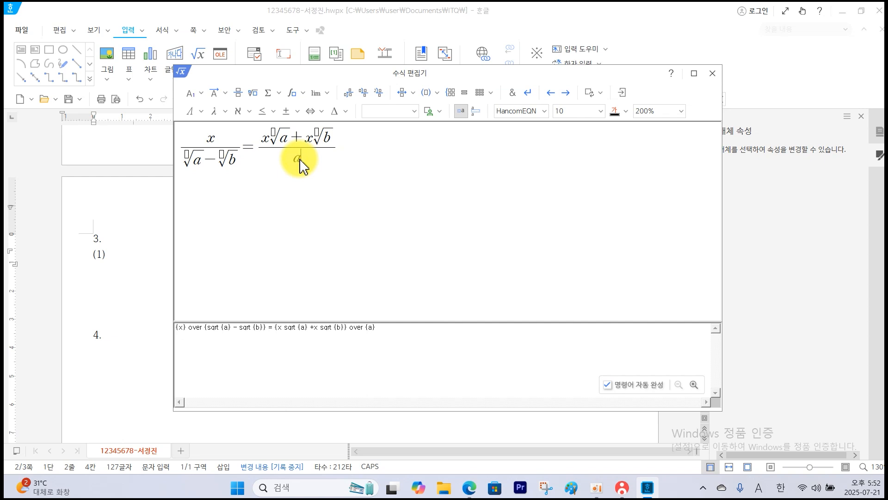
{"action": "left_click", "coordinate": [622, 92]}
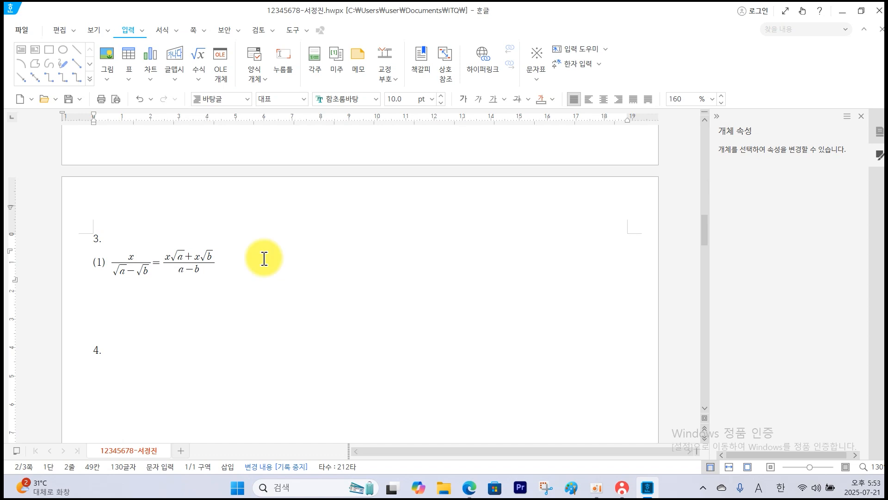
Add the label (2) on the same line and start its equation with K = and a fraction whose numerator begins a(1+r)((1+r).
{"action": "type", "text": "(2"}
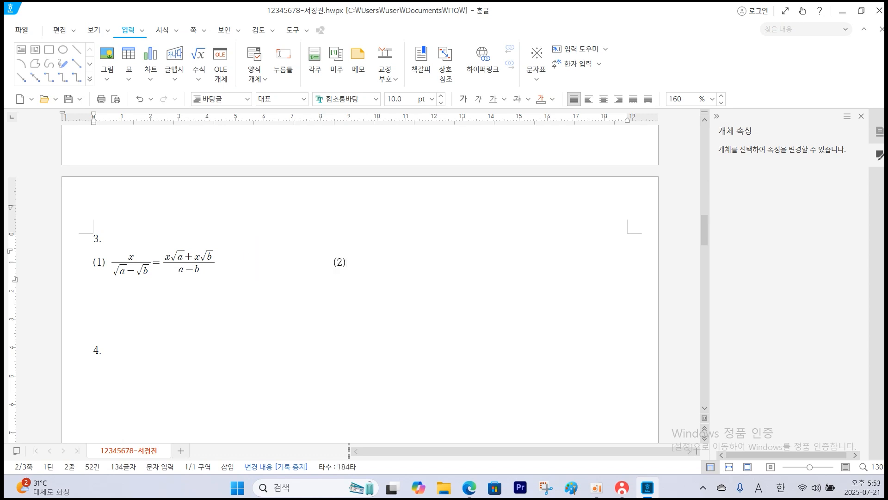
{"action": "left_click", "coordinate": [200, 64]}
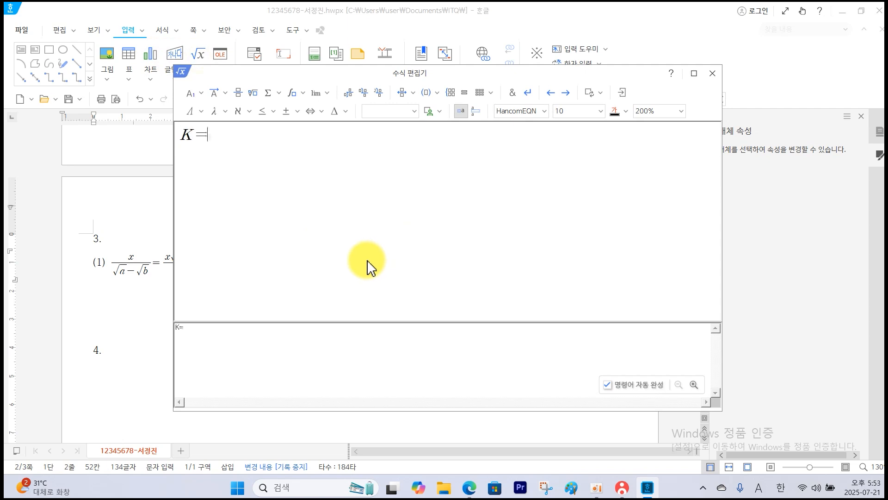
{"action": "left_click", "coordinate": [237, 93]}
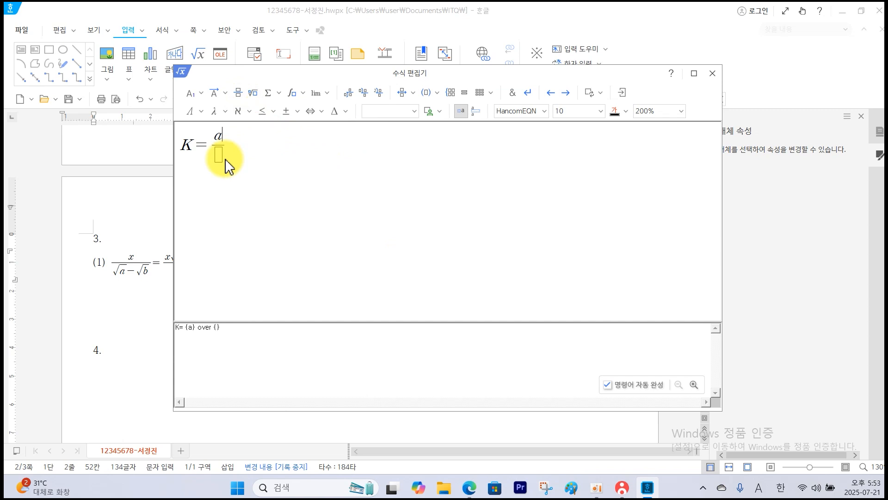
{"action": "type", "text": "a(1+r)((1+r"}
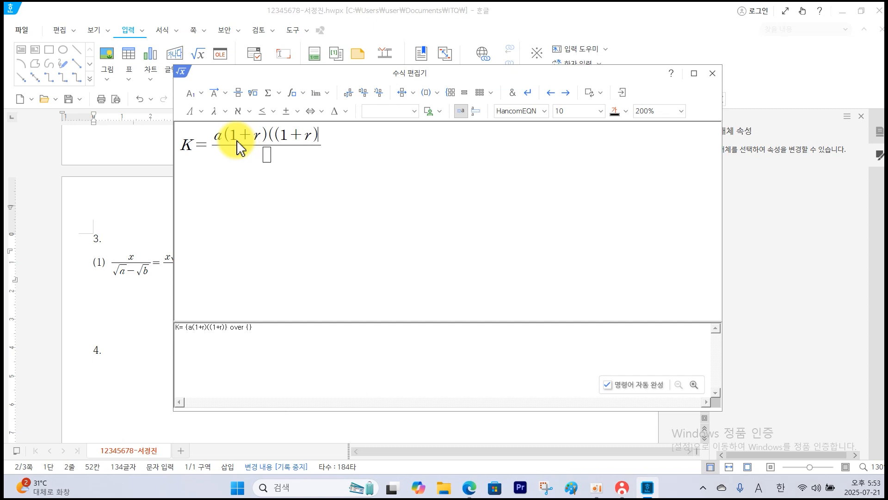
Complete the numerator with superscript n and −1), enter r as the denominator, and insert the equation after label (2).
{"action": "left_click", "coordinate": [194, 94]}
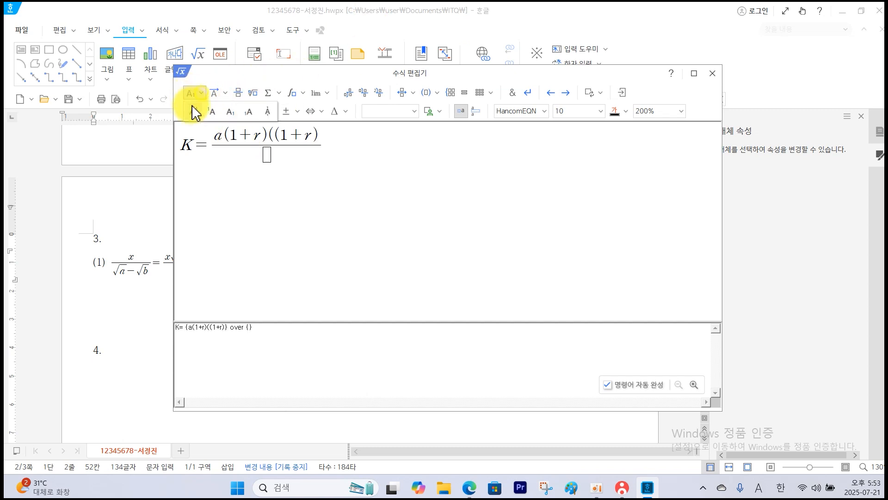
{"action": "left_click", "coordinate": [194, 113]}
{"action": "type", "text": "n} -1"}
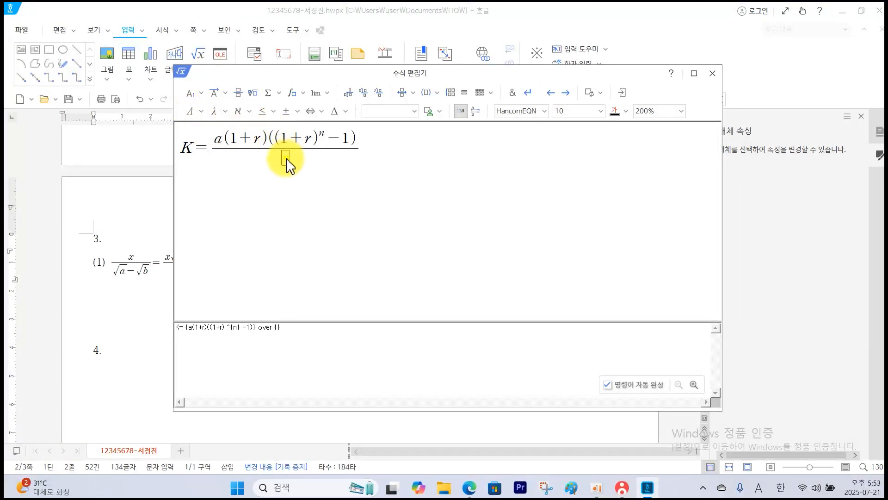
{"action": "left_click", "coordinate": [622, 93]}
Save the document and send the answer file to the proctor's PC through the KOAS exam program.
{"action": "left_click", "coordinate": [231, 341]}
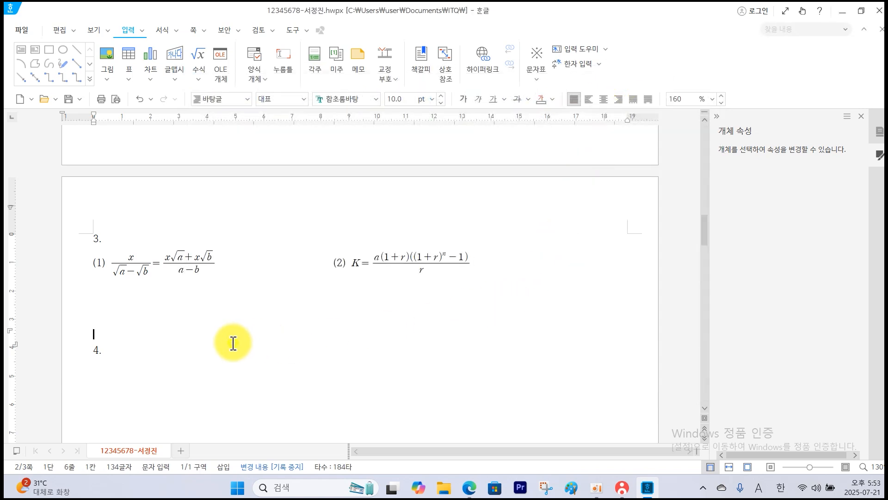
{"action": "scroll", "coordinate": [231, 341], "scroll_direction": "down", "scroll_amount": 1}
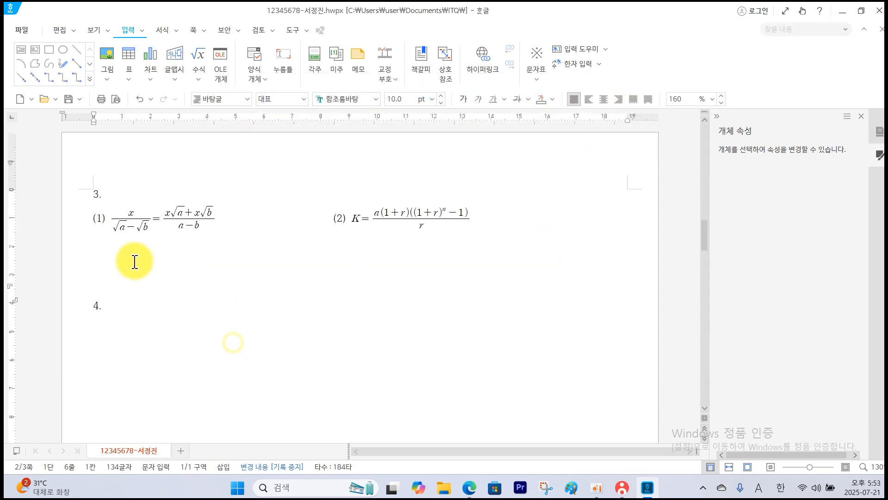
{"action": "left_click", "coordinate": [69, 99]}
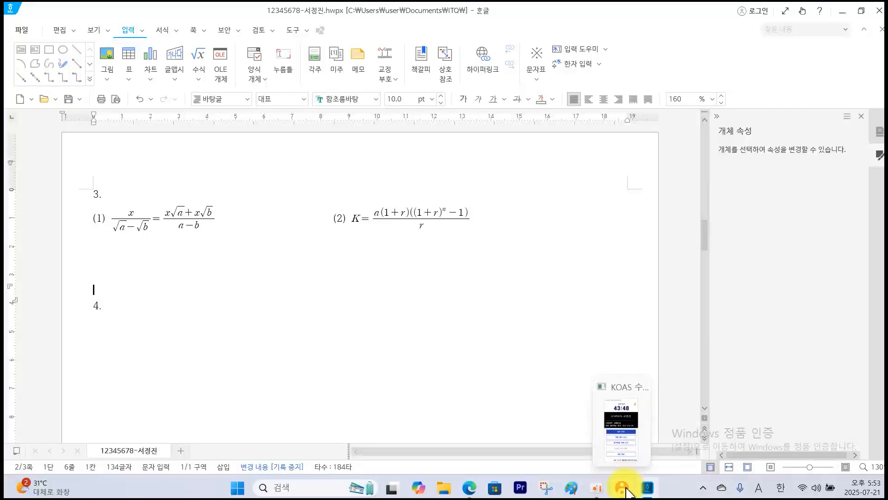
{"action": "left_click", "coordinate": [596, 487]}
{"action": "left_click", "coordinate": [787, 151]}
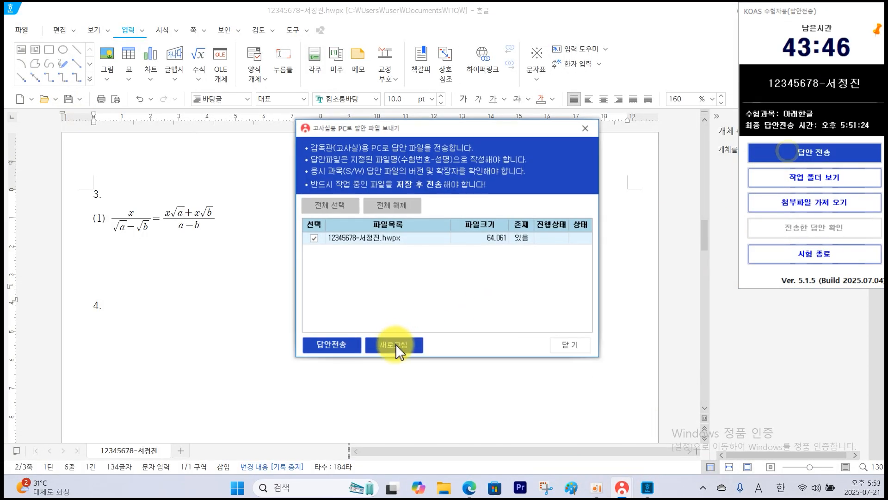
{"action": "left_click", "coordinate": [346, 345]}
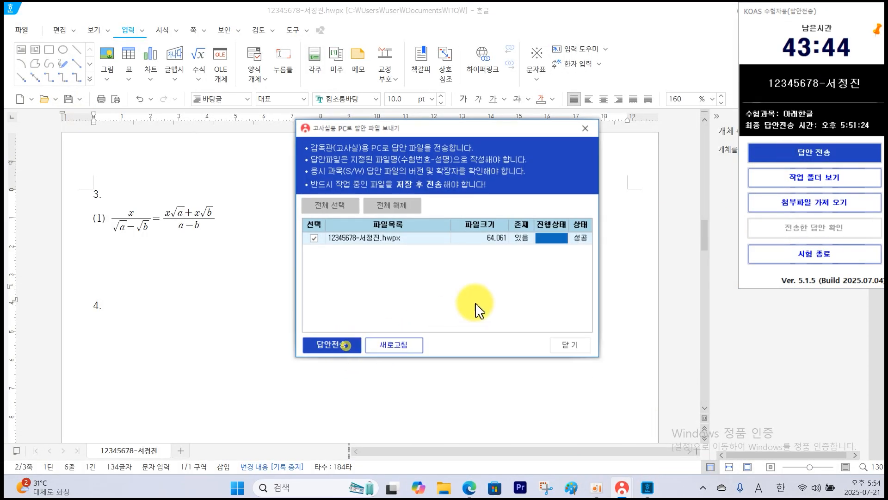
{"action": "left_click", "coordinate": [567, 343]}
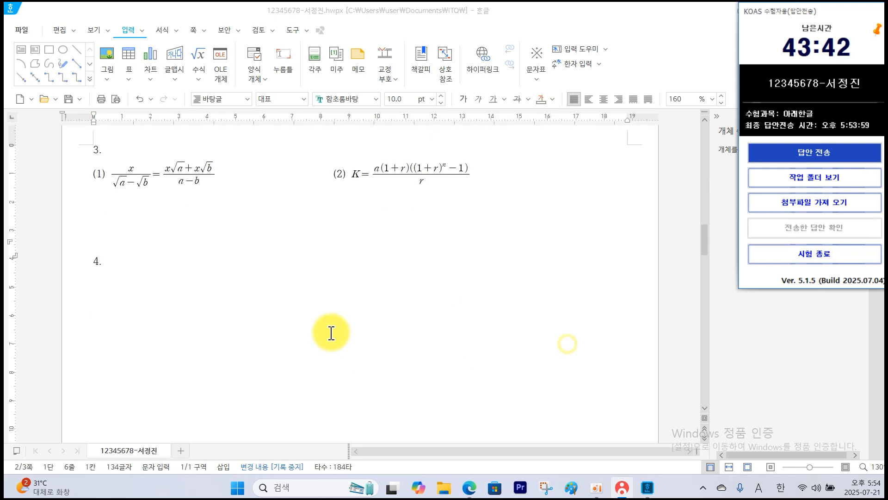
Return to the document and place the text cursor on a new line below the question 4 number.
{"action": "scroll", "coordinate": [158, 238], "scroll_direction": "down", "scroll_amount": 3}
{"action": "scroll", "coordinate": [130, 169], "scroll_direction": "down", "scroll_amount": 1}
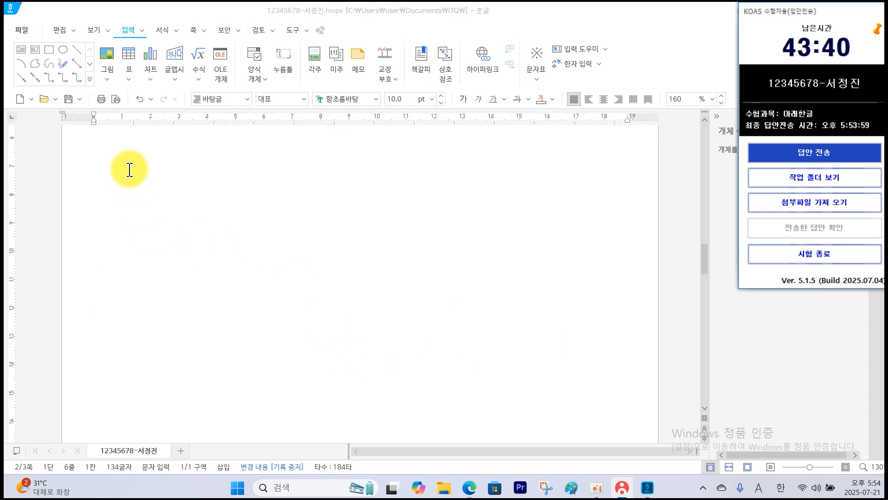
{"action": "scroll", "coordinate": [145, 163], "scroll_direction": "up", "scroll_amount": 1}
{"action": "left_click", "coordinate": [122, 197]}
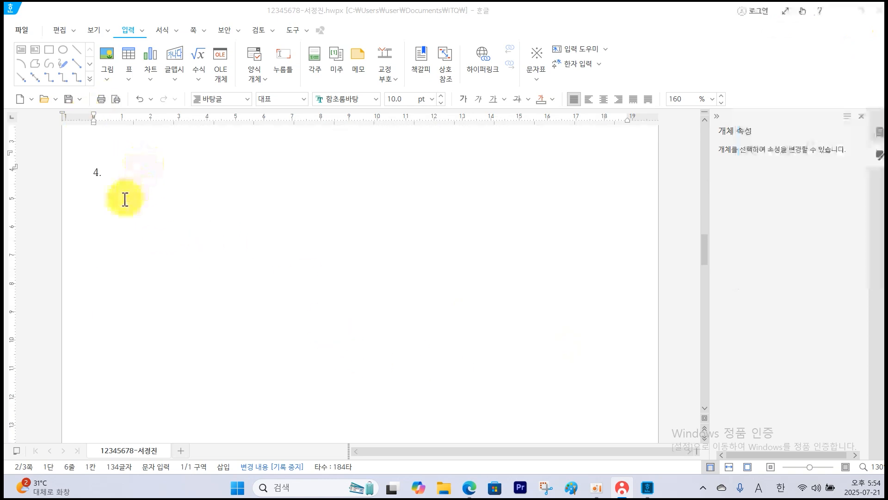
{"action": "key", "text": "Return"}
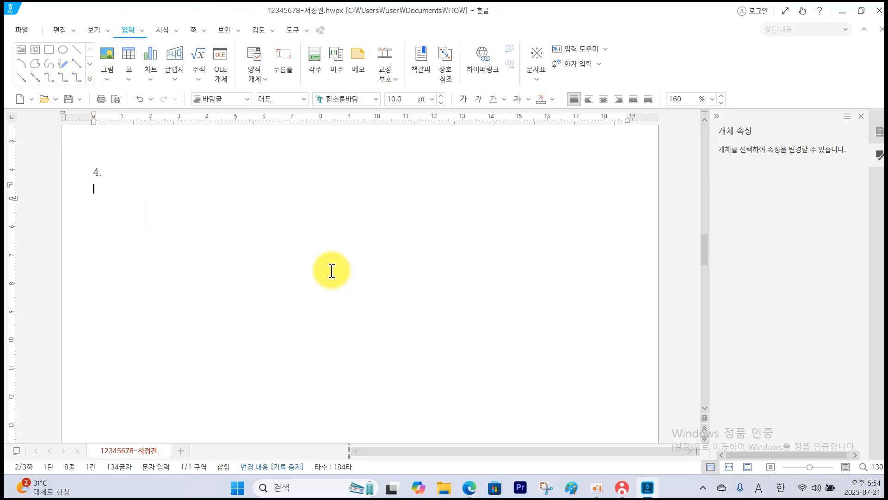
Switch to the exam question PDF and examine question 4's drawing layout, shape sizes, stacking order and the formatting notes for each object.
{"action": "left_click", "coordinate": [468, 491]}
{"action": "scroll", "coordinate": [565, 392], "scroll_direction": "down", "scroll_amount": 8}
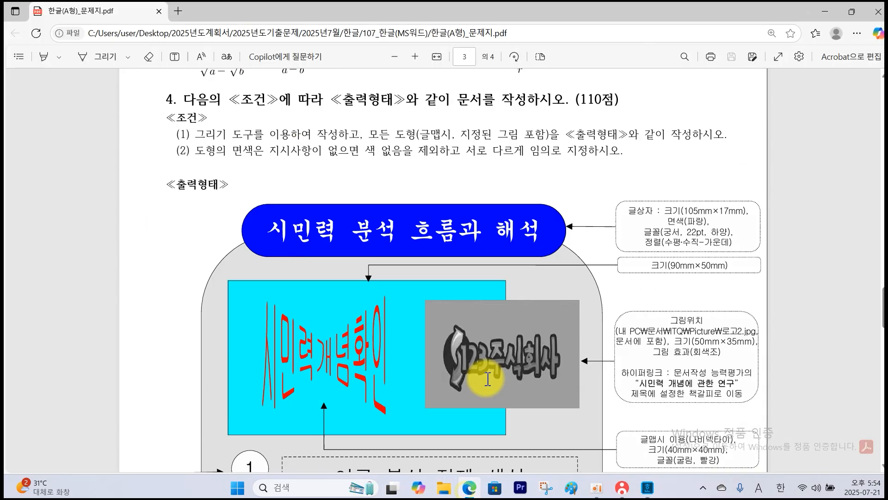
{"action": "scroll", "coordinate": [488, 379], "scroll_direction": "down", "scroll_amount": 2, "text": "ctrl"}
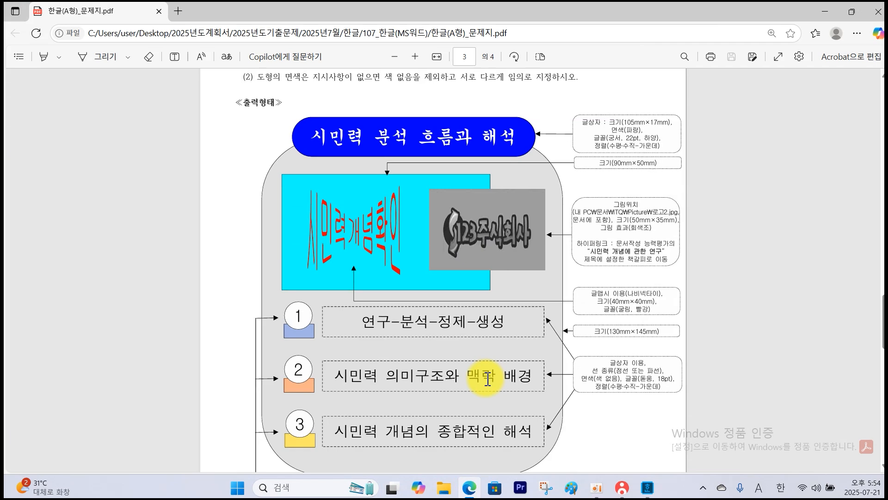
{"action": "scroll", "coordinate": [487, 373], "scroll_direction": "up", "scroll_amount": 1}
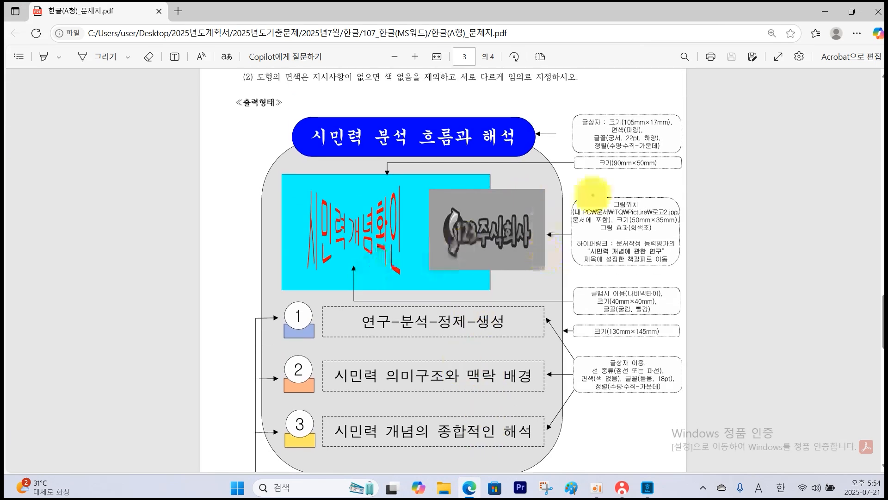
{"action": "left_click_drag", "start_coordinate": [547, 199], "coordinate": [581, 207]}
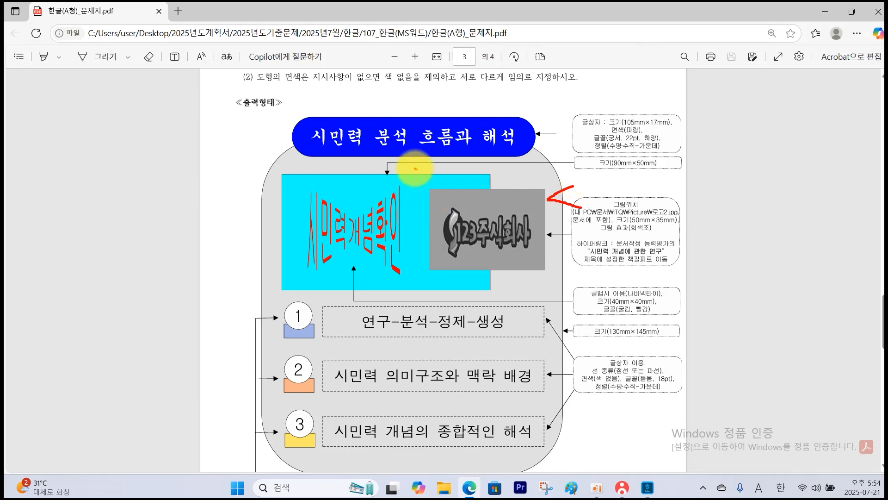
{"action": "left_click_drag", "start_coordinate": [415, 168], "coordinate": [453, 158]}
{"action": "mouse_move", "coordinate": [300, 479]}
{"action": "left_mouse_down"}
{"action": "mouse_move", "coordinate": [298, 313]}
{"action": "mouse_move", "coordinate": [284, 467]}
{"action": "left_mouse_up"}
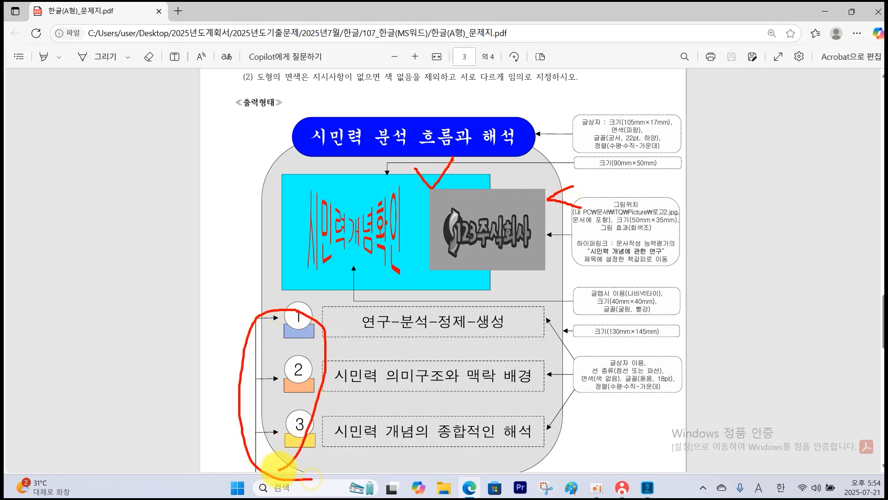
{"action": "key", "text": "Escape"}
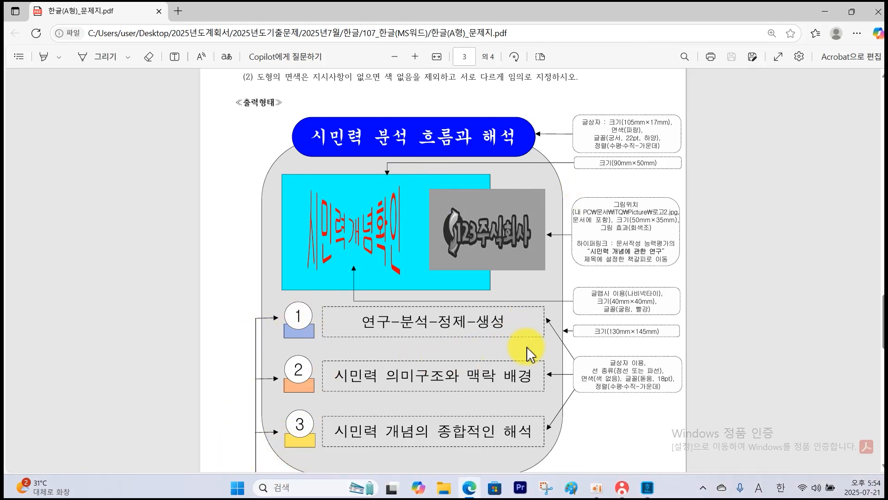
{"action": "key", "text": "ctrl+2"}
{"action": "mouse_move", "coordinate": [662, 341]}
{"action": "left_mouse_down"}
{"action": "mouse_move", "coordinate": [563, 344]}
{"action": "mouse_move", "coordinate": [675, 323]}
{"action": "mouse_move", "coordinate": [657, 344]}
{"action": "left_mouse_up"}
{"action": "mouse_move", "coordinate": [658, 175]}
{"action": "left_mouse_down"}
{"action": "mouse_move", "coordinate": [570, 178]}
{"action": "mouse_move", "coordinate": [654, 159]}
{"action": "mouse_move", "coordinate": [645, 188]}
{"action": "left_mouse_up"}
{"action": "mouse_move", "coordinate": [316, 436]}
{"action": "left_mouse_down"}
{"action": "mouse_move", "coordinate": [296, 458]}
{"action": "mouse_move", "coordinate": [330, 293]}
{"action": "left_mouse_up"}
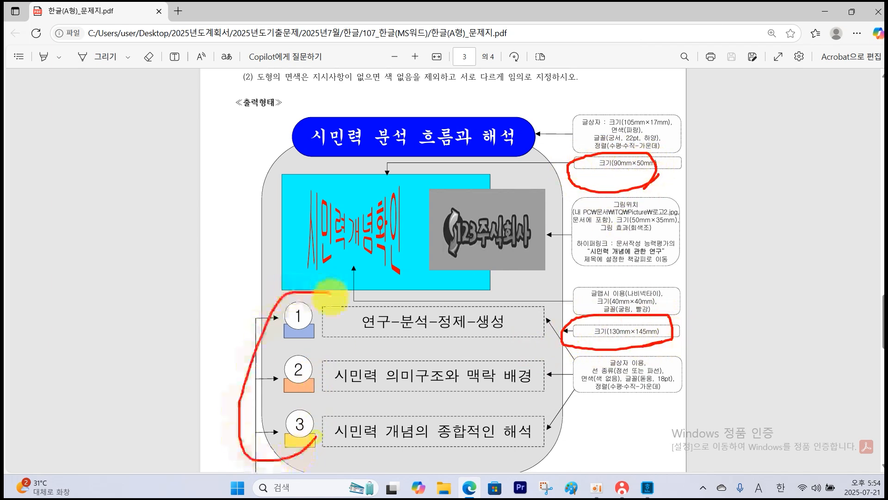
{"action": "key", "text": "Escape"}
{"action": "scroll", "coordinate": [318, 397], "scroll_direction": "down", "scroll_amount": 3}
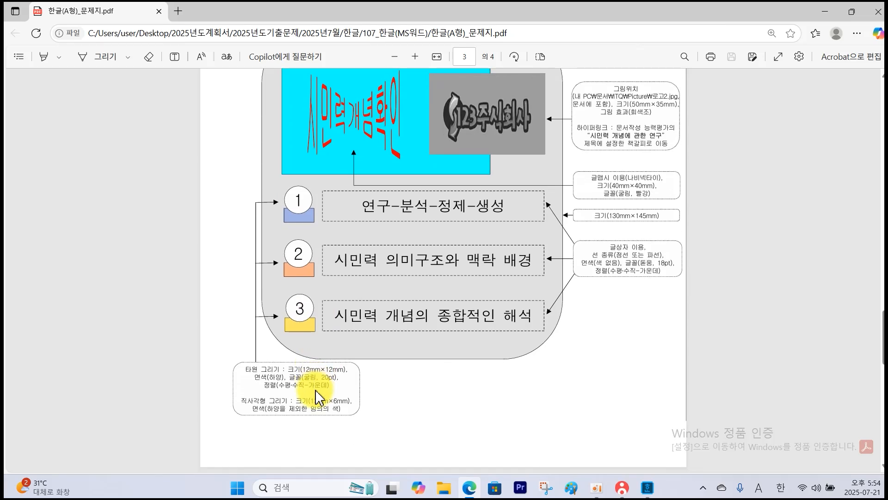
{"action": "mouse_move", "coordinate": [327, 413]}
{"action": "left_mouse_down"}
{"action": "mouse_move", "coordinate": [315, 344]}
{"action": "mouse_move", "coordinate": [283, 438]}
{"action": "mouse_move", "coordinate": [325, 432]}
{"action": "left_mouse_up"}
{"action": "key", "text": "Escape"}
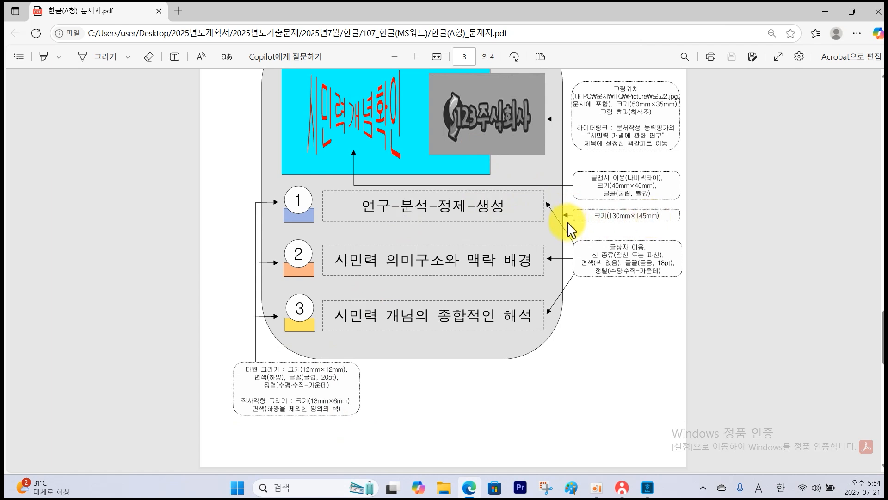
Back in the Hangul document, draw a rectangle below the question 4 number, size it 130 mm wide by 145 mm high, and lock the size.
{"action": "left_click", "coordinate": [647, 494]}
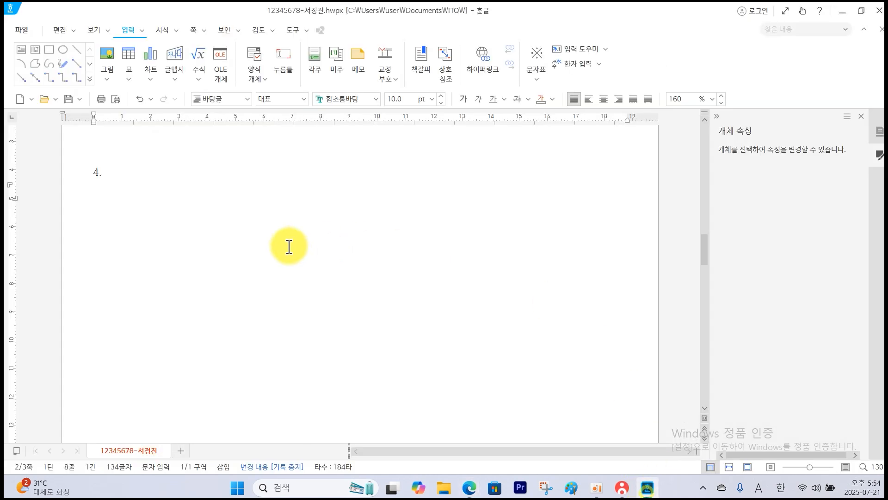
{"action": "left_click", "coordinate": [55, 60]}
{"action": "left_click_drag", "start_coordinate": [171, 212], "coordinate": [407, 351]}
{"action": "double_click", "coordinate": [339, 299]}
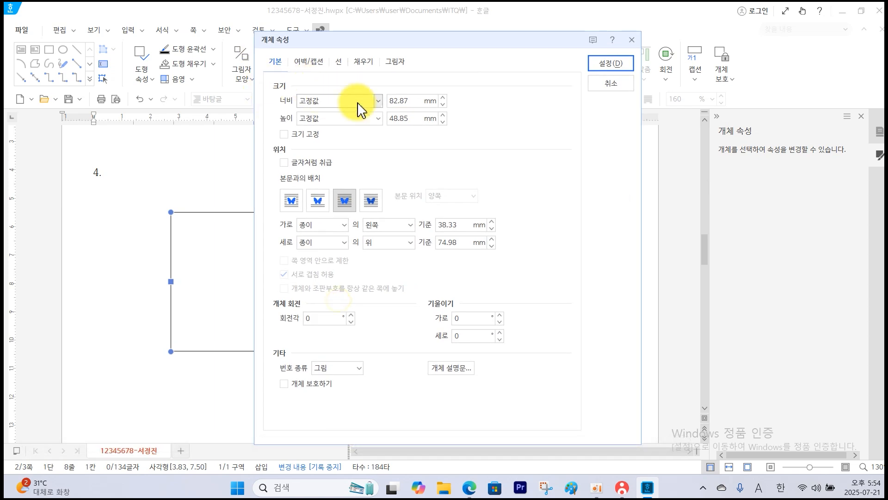
{"action": "double_click", "coordinate": [400, 101]}
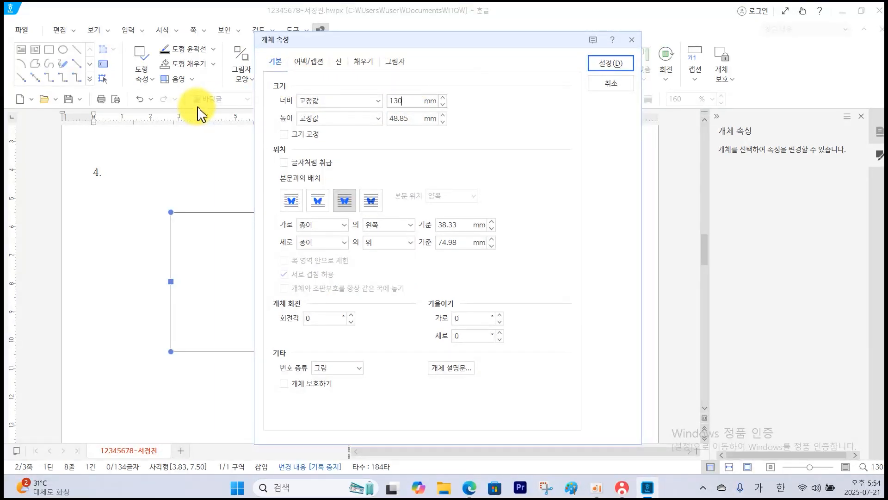
{"action": "double_click", "coordinate": [413, 119]}
{"action": "type", "text": "14"}
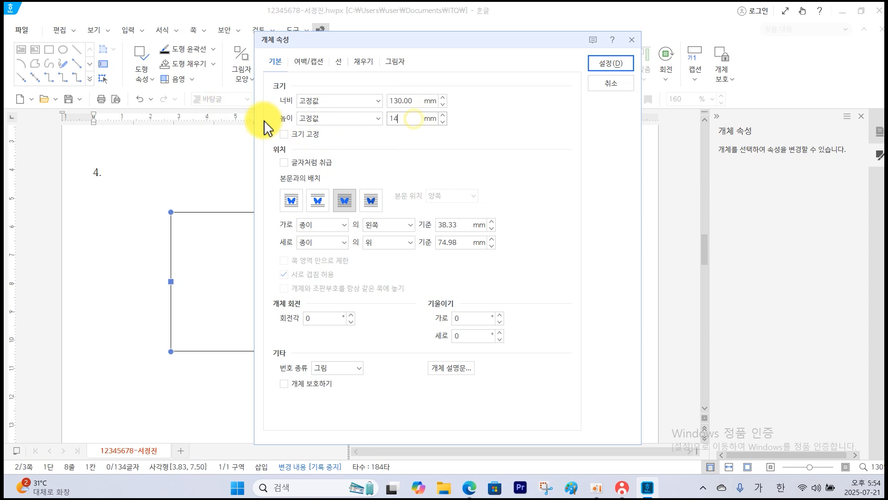
{"action": "type", "text": "5"}
{"action": "left_click", "coordinate": [284, 134]}
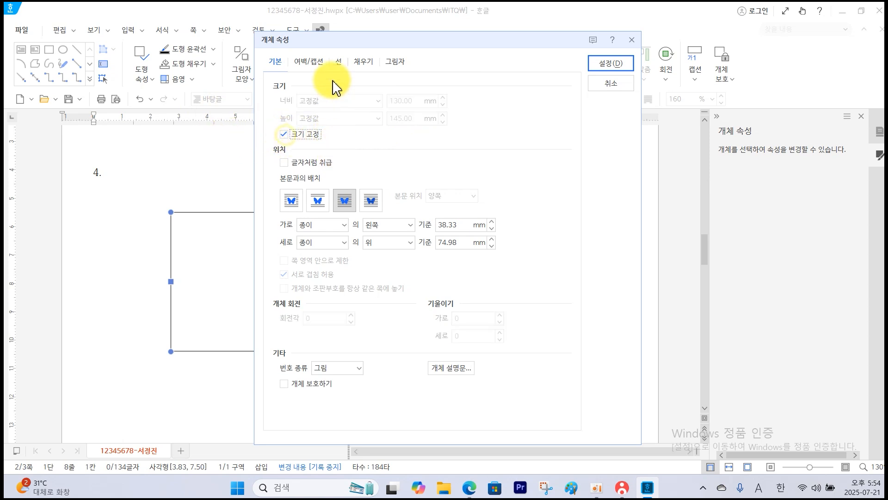
Give the large rectangle rounded corners and a yellow fill, and apply the properties.
{"action": "left_click", "coordinate": [339, 62]}
{"action": "left_click", "coordinate": [335, 209]}
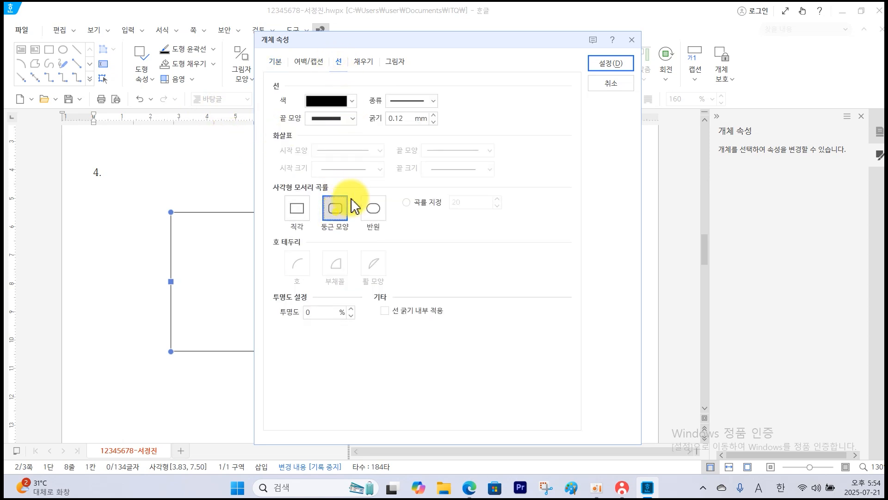
{"action": "left_click", "coordinate": [363, 63]}
{"action": "left_click", "coordinate": [364, 127]}
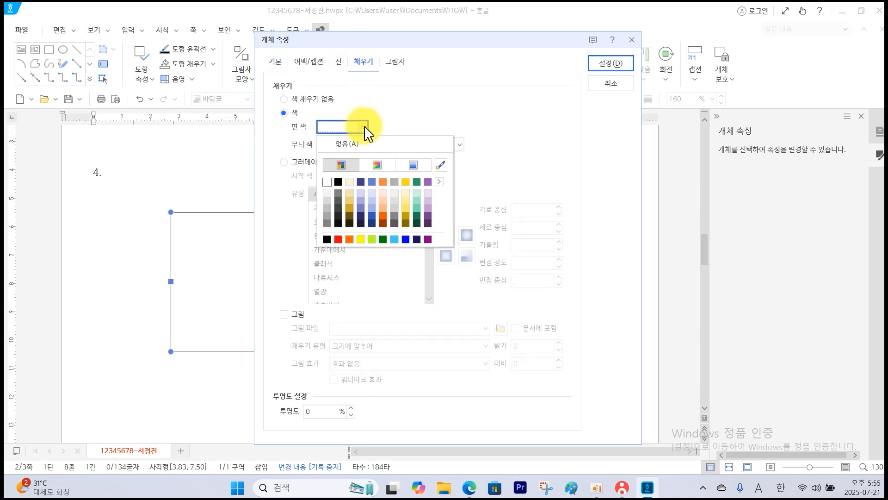
{"action": "left_click", "coordinate": [362, 237]}
{"action": "left_click", "coordinate": [603, 66]}
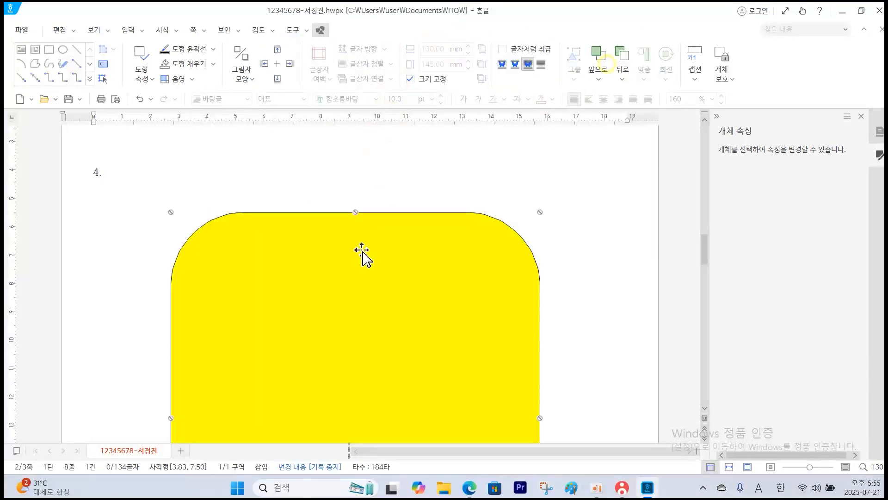
Move the yellow rounded rectangle slightly down and right, to about 4.68, 8.03 on the page.
{"action": "left_click_drag", "start_coordinate": [362, 250], "coordinate": [386, 266]}
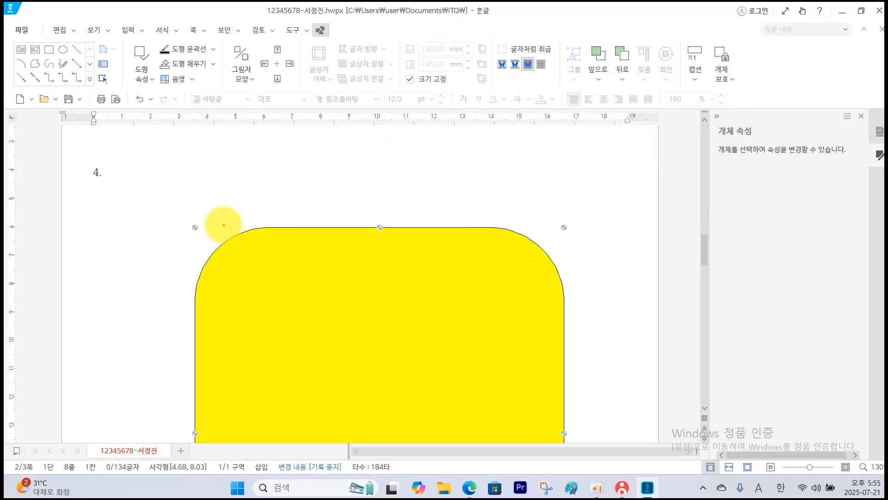
{"action": "left_click_drag", "start_coordinate": [133, 148], "coordinate": [167, 123]}
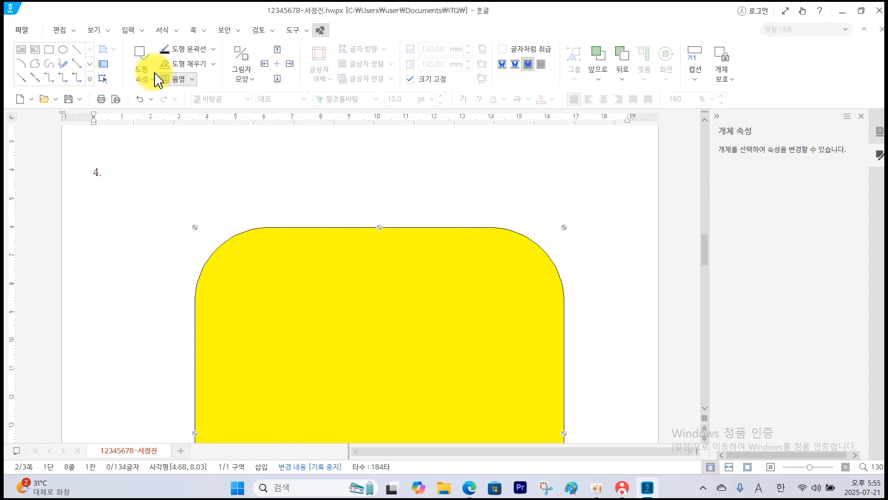
Draw a second rectangle about 102 mm by 33 mm overlapping the yellow shape's upper left side, and consult the question PDF for its specifications.
{"action": "left_click", "coordinate": [44, 45]}
{"action": "left_click_drag", "start_coordinate": [185, 276], "coordinate": [474, 370]}
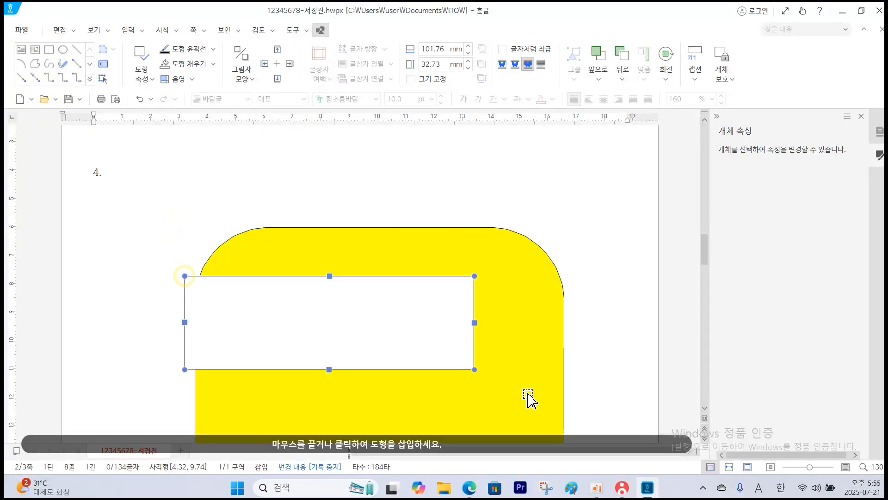
{"action": "left_click", "coordinate": [469, 486]}
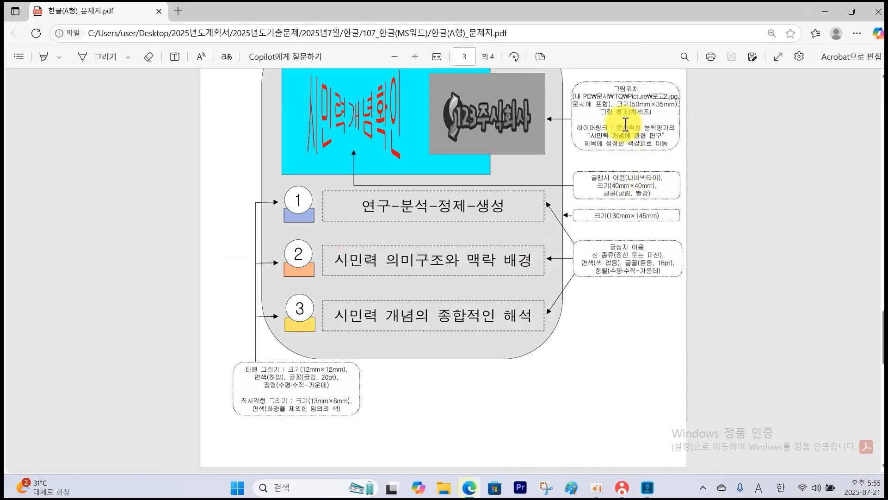
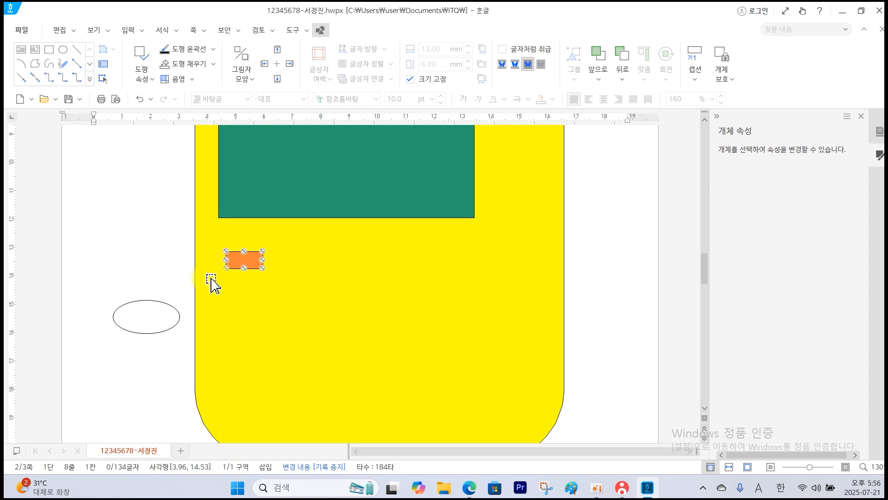
Set the ellipse beside the yellow shape to 12 mm wide by 12 mm high per the question PDF, and lock its size.
{"action": "left_click", "coordinate": [159, 318]}
{"action": "double_click", "coordinate": [152, 316]}
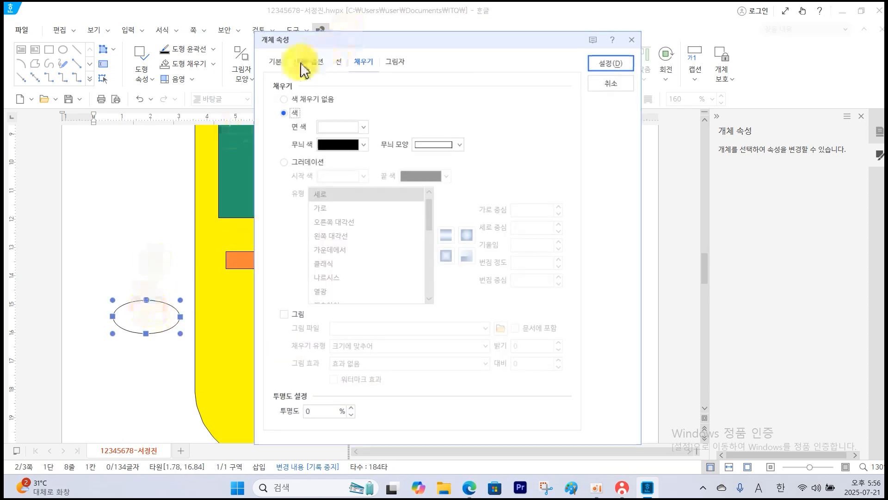
{"action": "left_click", "coordinate": [276, 61]}
{"action": "left_click", "coordinate": [468, 491]}
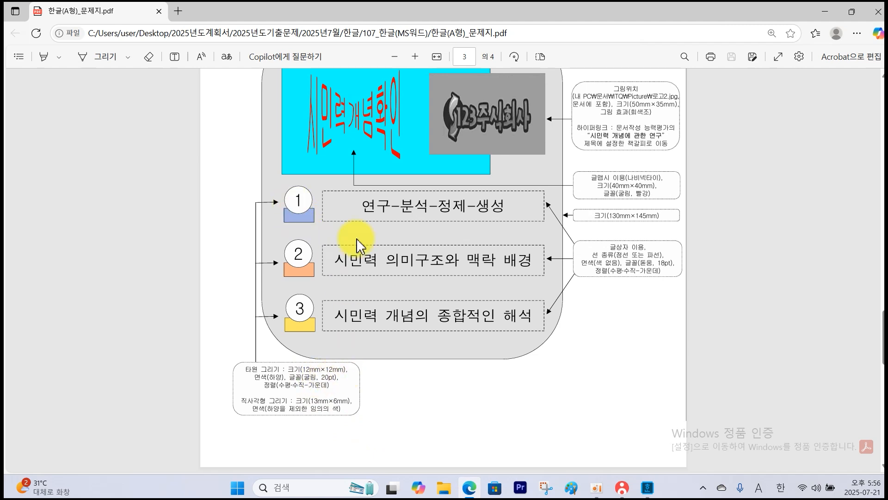
{"action": "left_click", "coordinate": [648, 488]}
{"action": "left_click", "coordinate": [410, 100]}
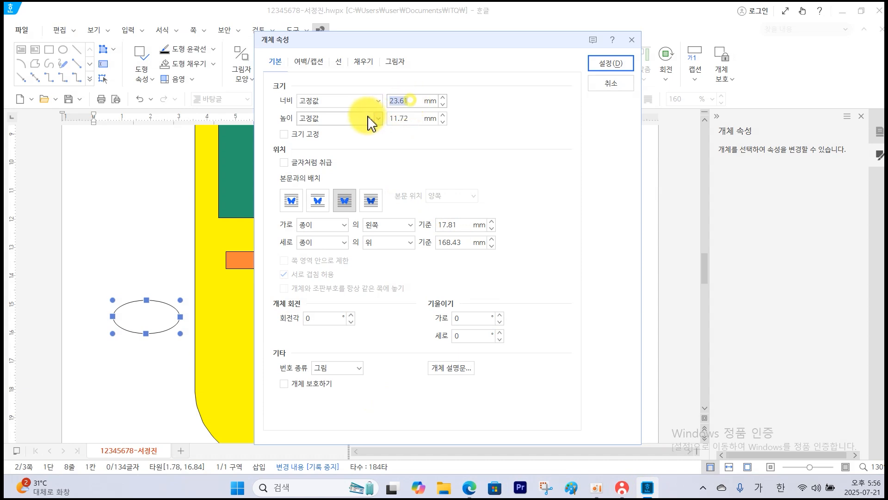
{"action": "type", "text": "12"}
{"action": "left_click", "coordinate": [410, 119]}
{"action": "type", "text": "12"}
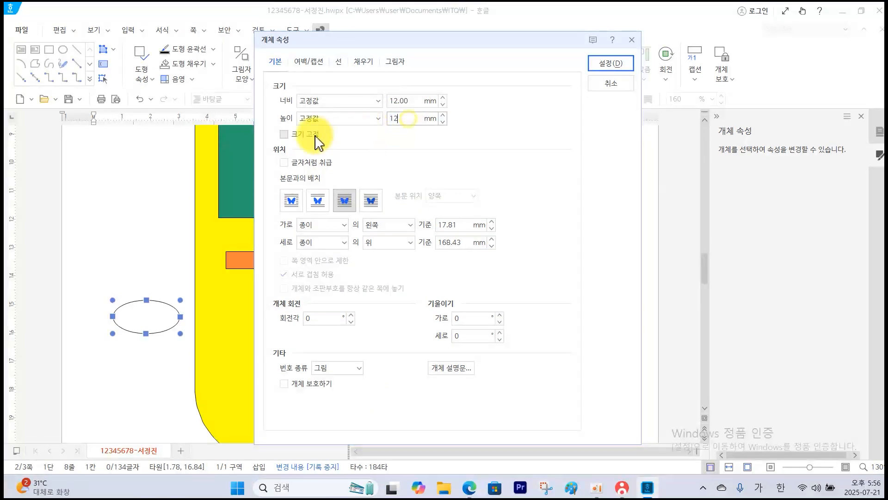
{"action": "left_click", "coordinate": [311, 134]}
Fill the circle with white, apply the properties, and move it onto the upper edge of the small orange rectangle.
{"action": "left_click", "coordinate": [354, 65]}
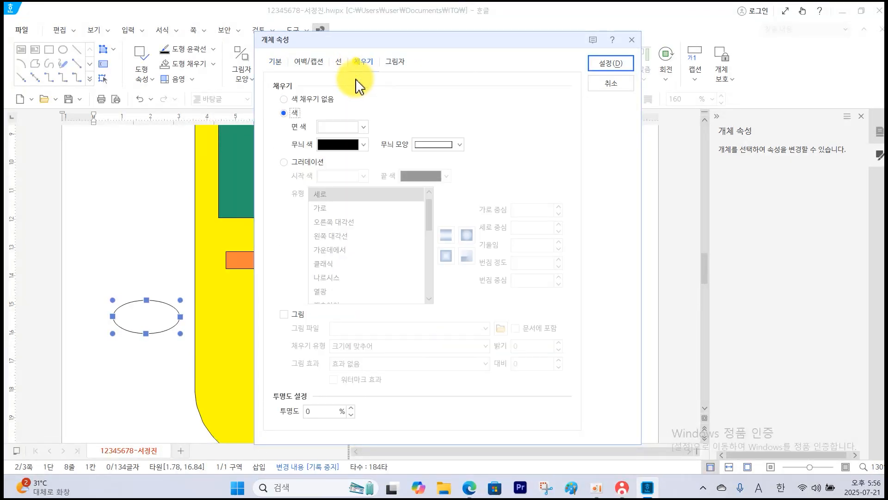
{"action": "left_click", "coordinate": [351, 126]}
{"action": "left_click", "coordinate": [326, 183]}
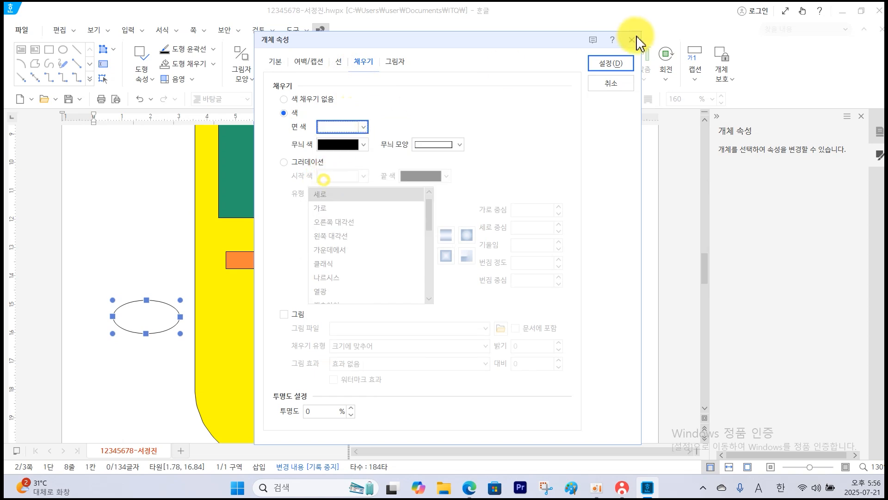
{"action": "left_click", "coordinate": [609, 68]}
{"action": "left_click_drag", "start_coordinate": [141, 319], "coordinate": [249, 241]}
Enter the number 1 in the white circle, formatted in 굴림 at 20 pt and centre-aligned.
{"action": "left_click", "coordinate": [249, 245]}
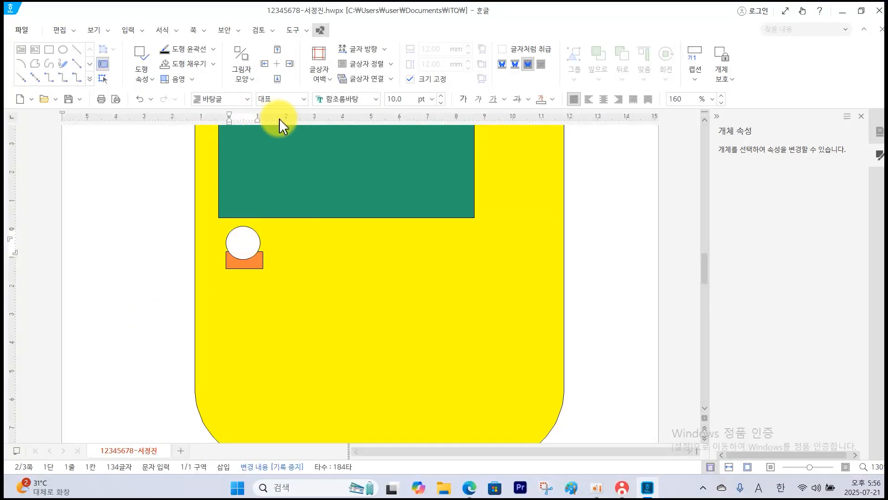
{"action": "left_click", "coordinate": [376, 99]}
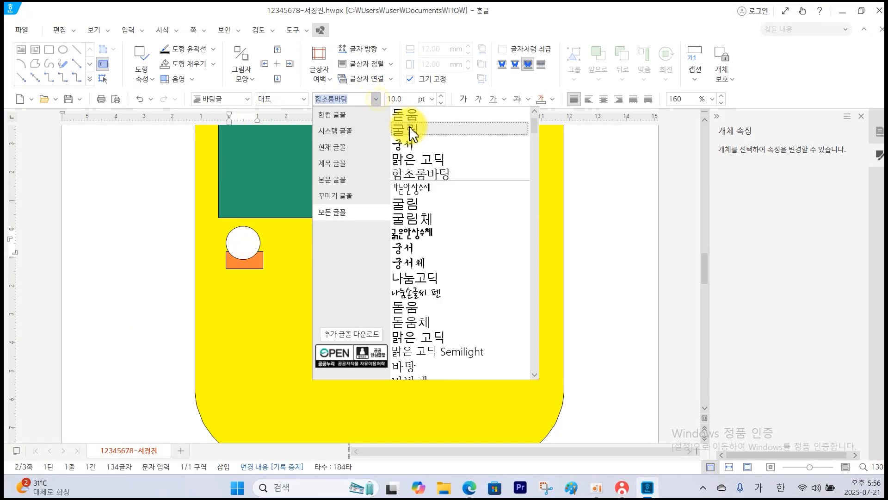
{"action": "left_click", "coordinate": [410, 130]}
{"action": "left_click", "coordinate": [431, 99]}
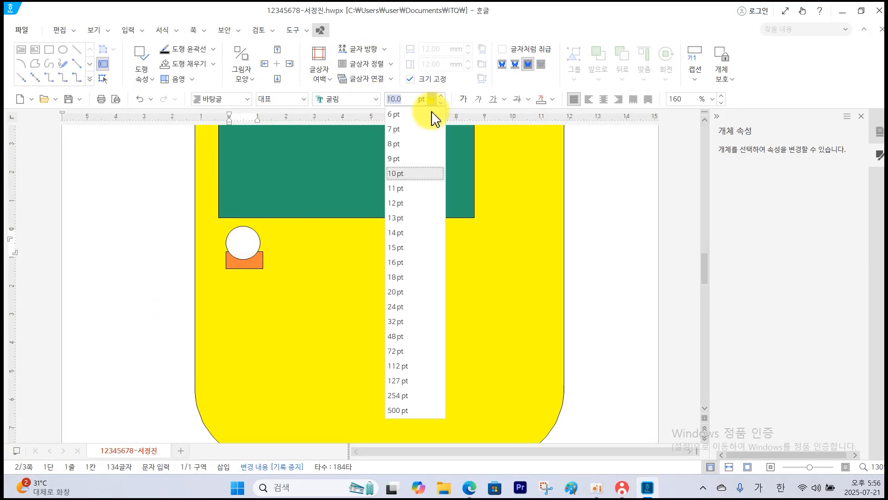
{"action": "left_click", "coordinate": [397, 292]}
{"action": "left_click", "coordinate": [603, 99]}
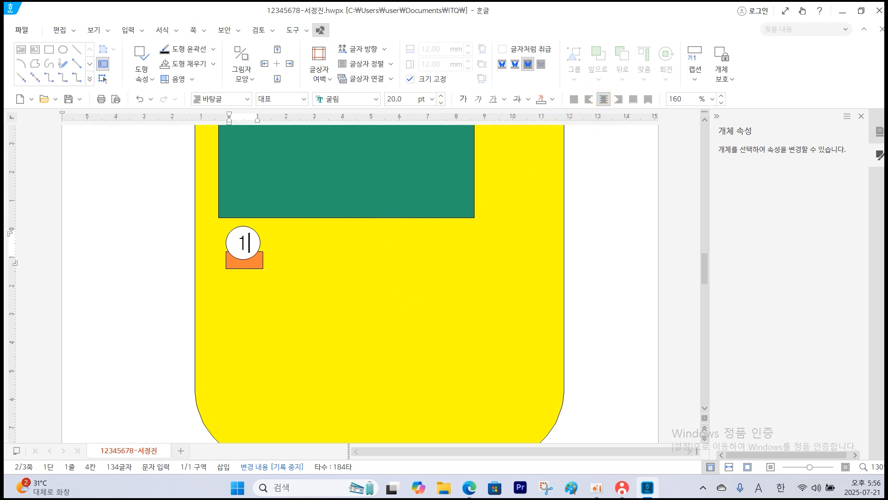
Examine the question PDF's output figure for the title banner and the text box beside number 1, including their specifications.
{"action": "scroll", "coordinate": [287, 184], "scroll_direction": "up", "scroll_amount": 3}
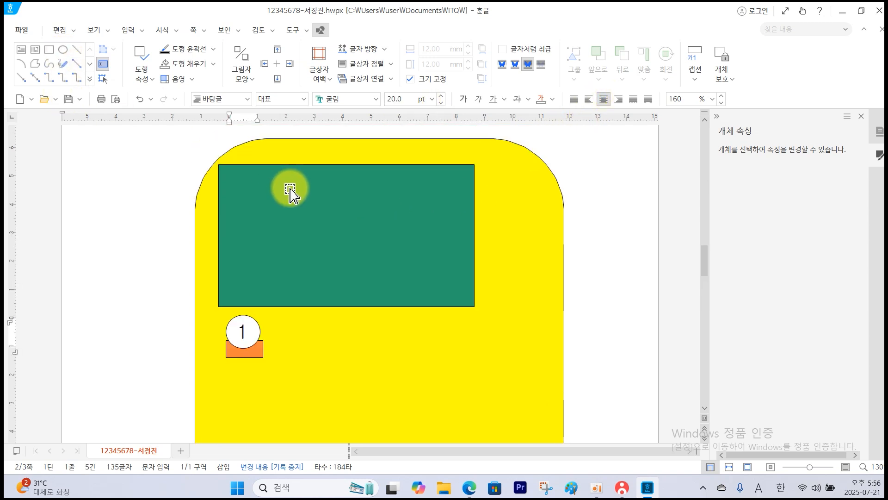
{"action": "scroll", "coordinate": [292, 190], "scroll_direction": "up", "scroll_amount": 2}
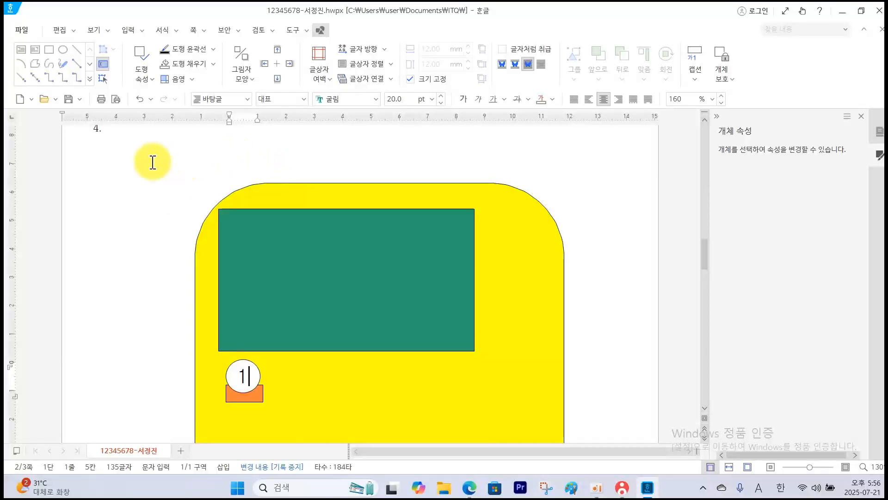
{"action": "left_click", "coordinate": [468, 489]}
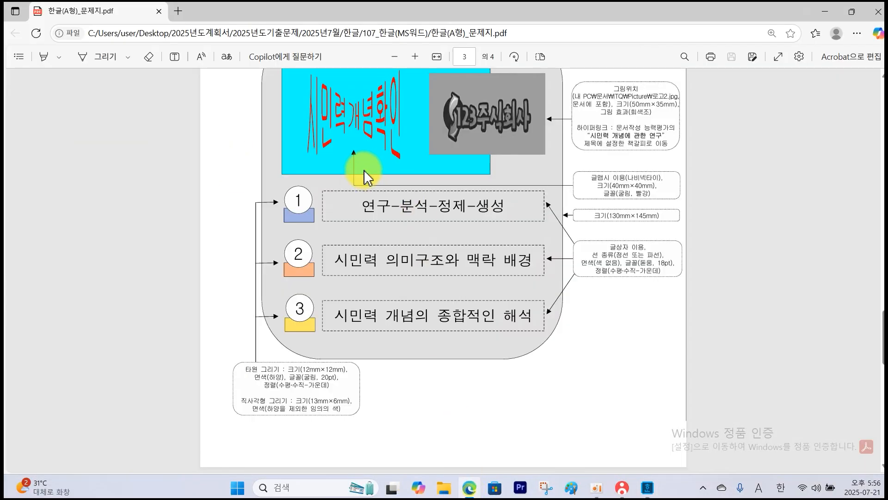
{"action": "scroll", "coordinate": [367, 181], "scroll_direction": "up", "scroll_amount": 3}
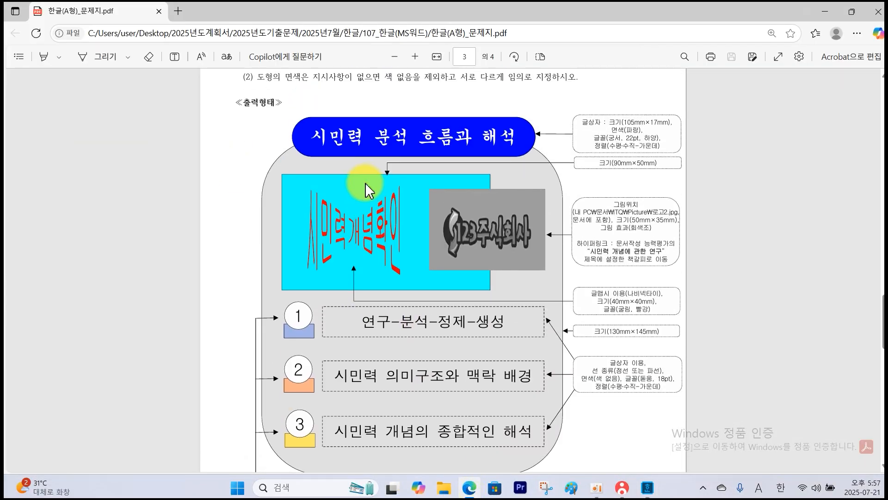
{"action": "left_click_drag", "start_coordinate": [360, 105], "coordinate": [443, 95]}
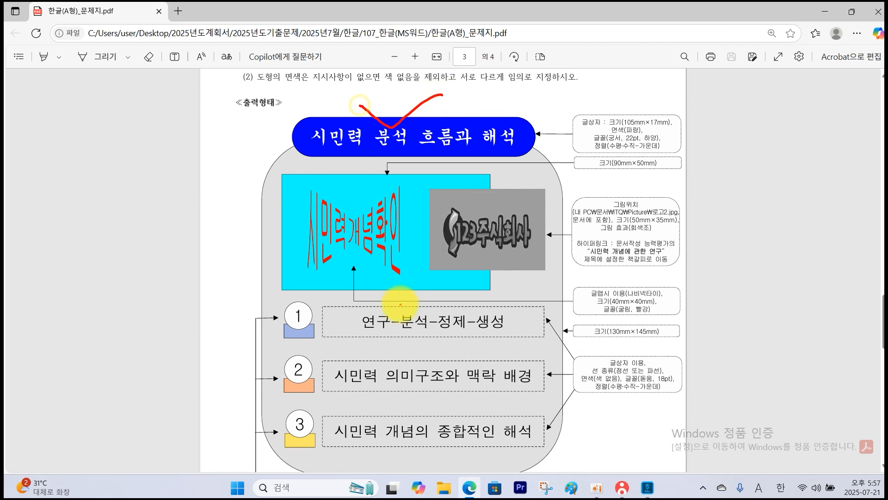
{"action": "left_click_drag", "start_coordinate": [402, 299], "coordinate": [436, 295]}
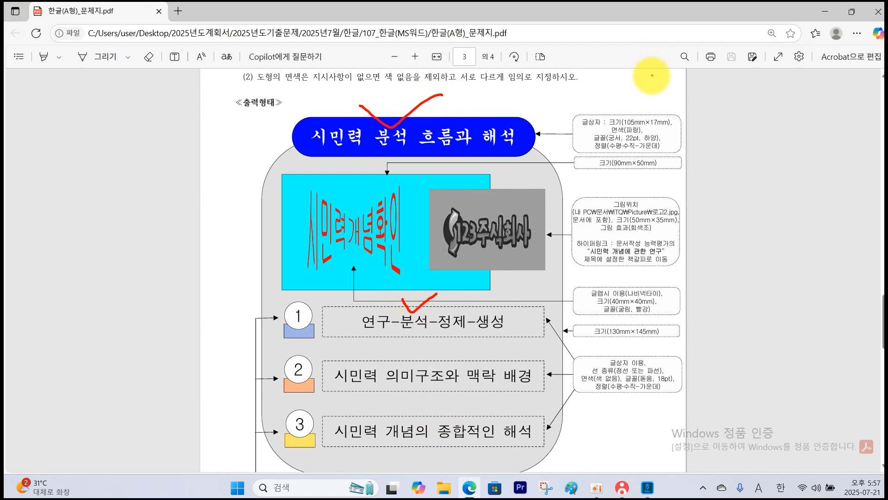
{"action": "left_click_drag", "start_coordinate": [528, 154], "coordinate": [263, 141]}
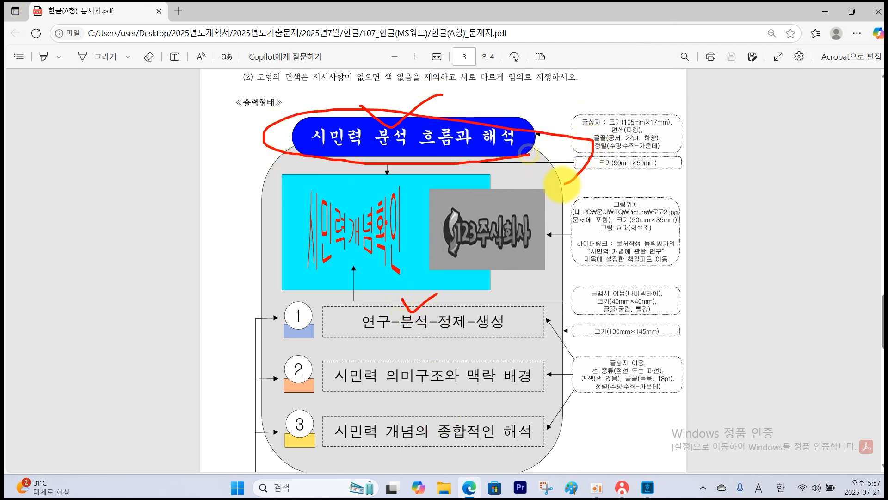
{"action": "key", "text": "Escape"}
In the Hangul document, draw a title text box about 18 mm high above the green rectangle and a narrower-height one beside circle 1.
{"action": "left_click", "coordinate": [650, 492]}
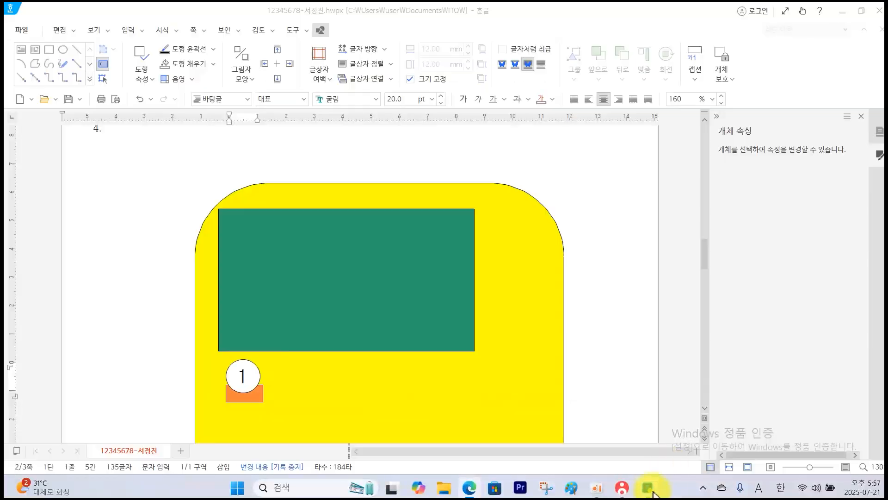
{"action": "left_click", "coordinate": [20, 47]}
{"action": "left_click_drag", "start_coordinate": [243, 144], "coordinate": [523, 193]}
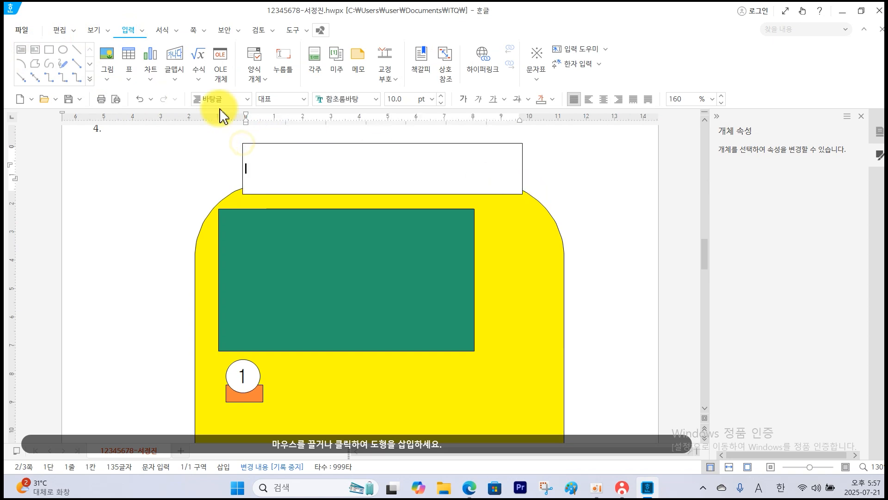
{"action": "left_click", "coordinate": [21, 50]}
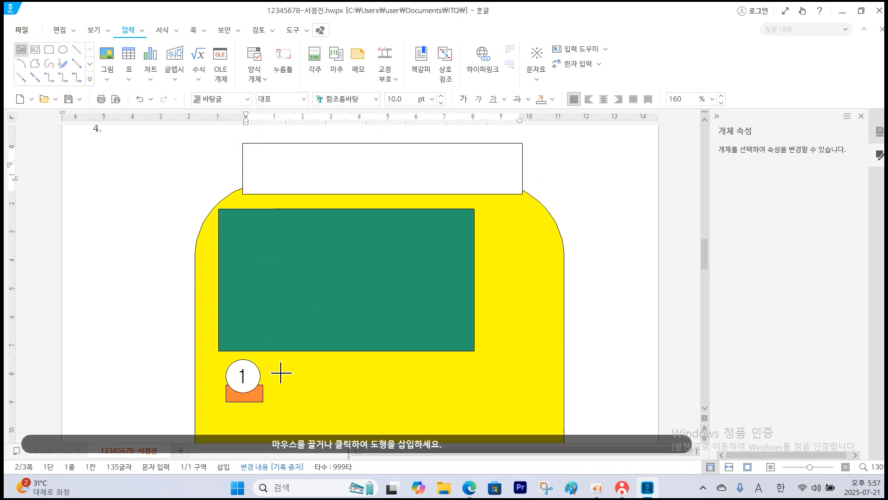
{"action": "left_click_drag", "start_coordinate": [283, 373], "coordinate": [554, 406]}
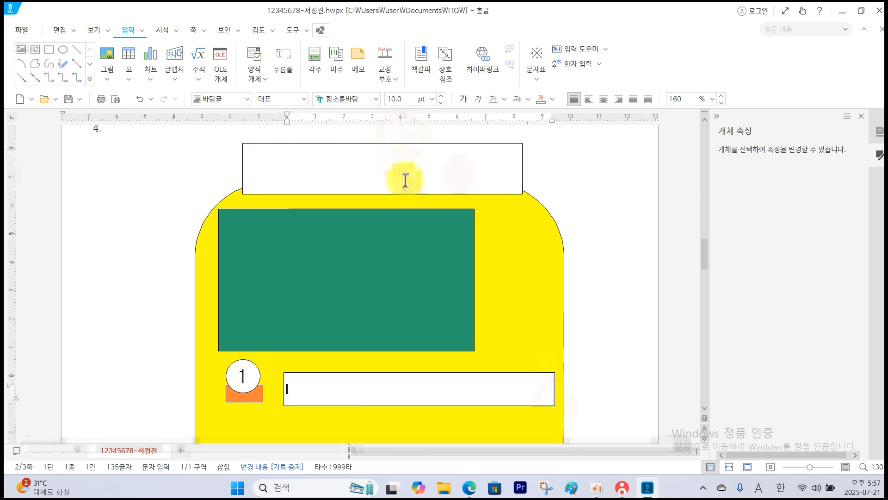
Enter the title "시민력 분석 흐름과 해석" in the upper text box, checking its wording in the question PDF.
{"action": "left_click", "coordinate": [395, 166]}
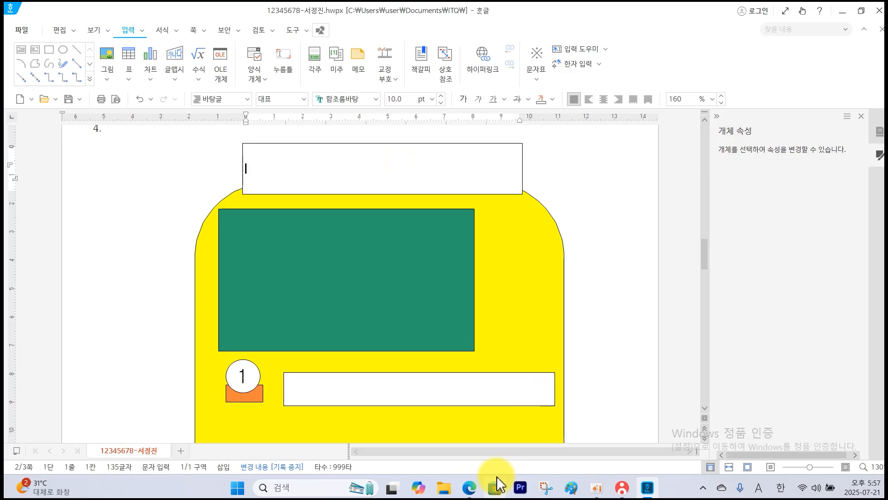
{"action": "left_click", "coordinate": [470, 487]}
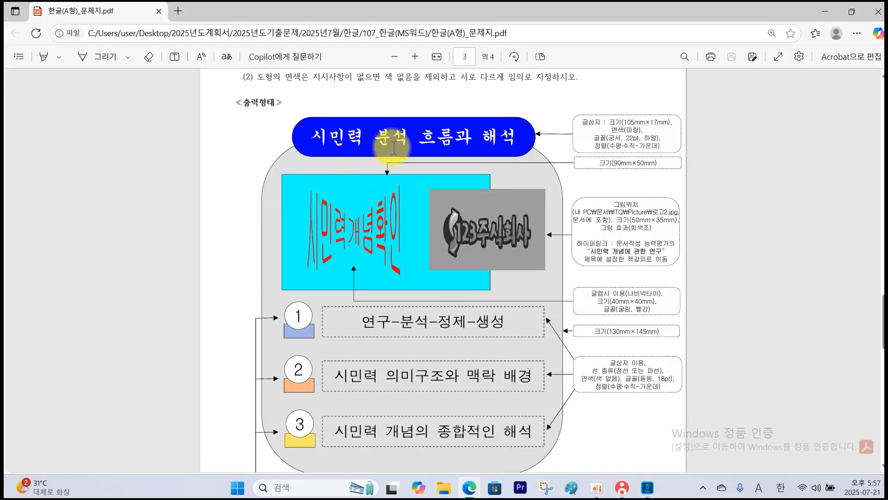
{"action": "left_click", "coordinate": [647, 486]}
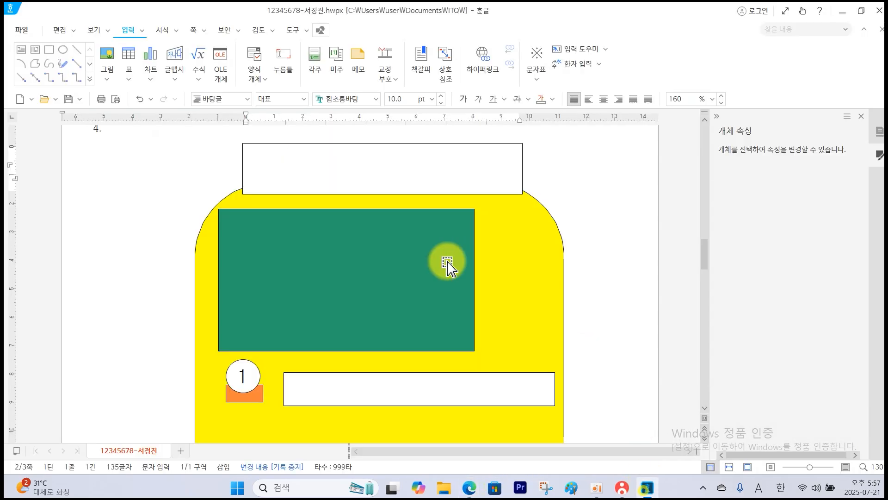
{"action": "type", "text": "ㅅ"}
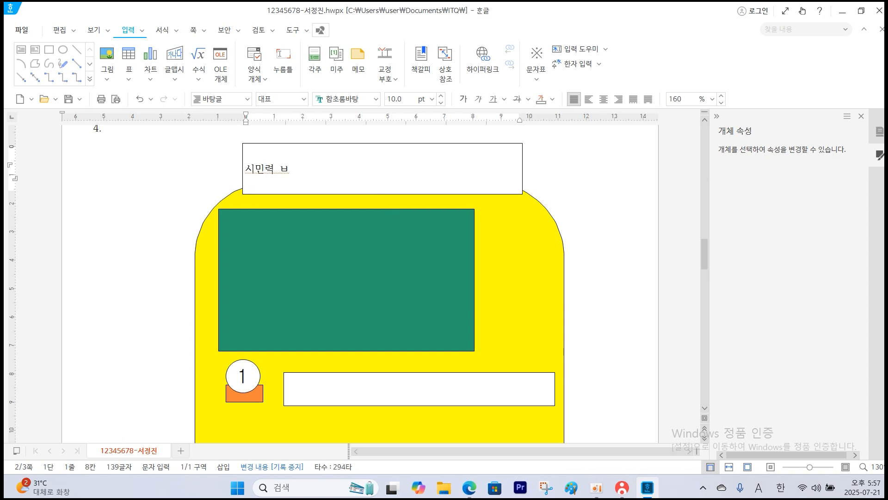
{"action": "type", "text": "민력 분석 "}
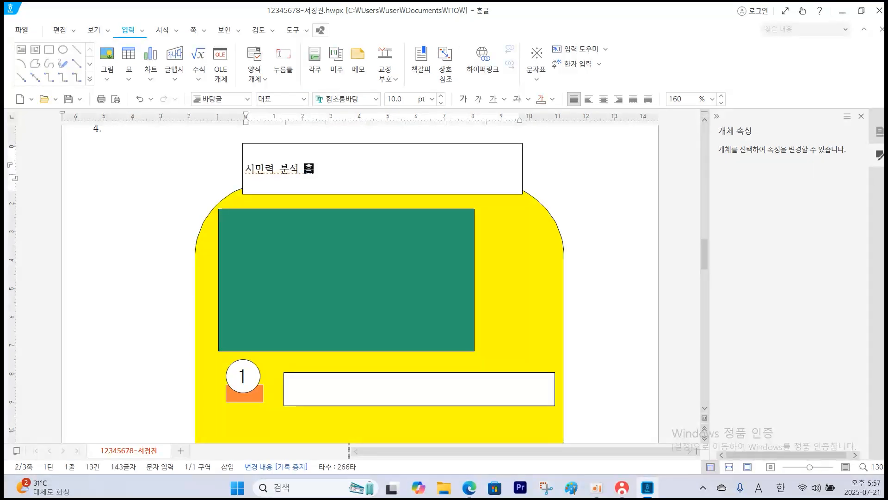
{"action": "type", "text": "흐름과 ㅎㅐ석"}
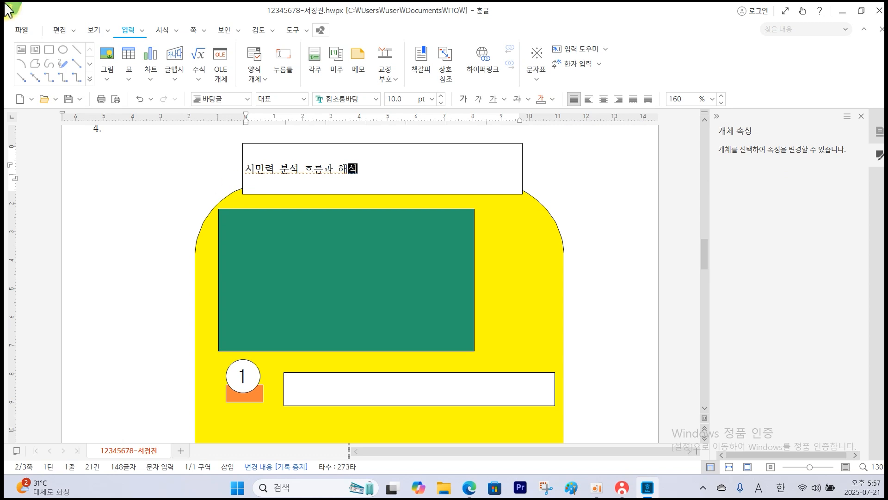
Set the title text box to 105 mm wide by 17 mm high per the question PDF, and lock its size.
{"action": "left_click", "coordinate": [523, 175]}
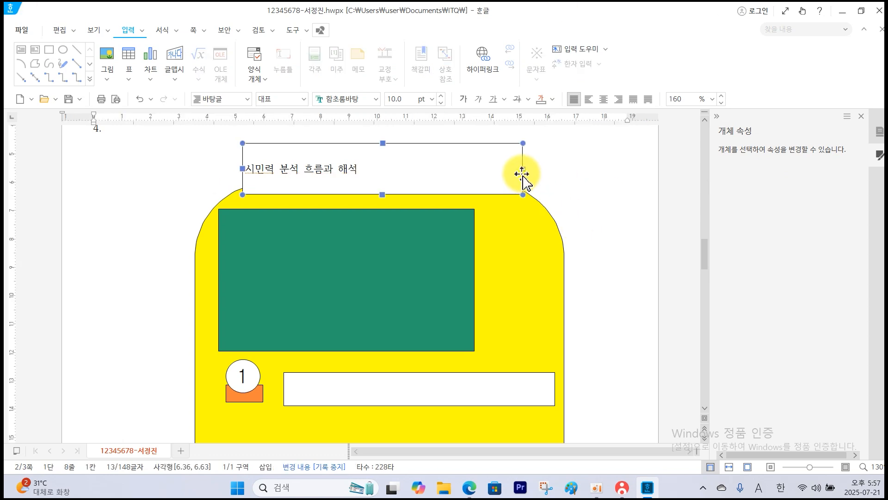
{"action": "double_click", "coordinate": [523, 175]}
{"action": "left_click", "coordinate": [471, 491]}
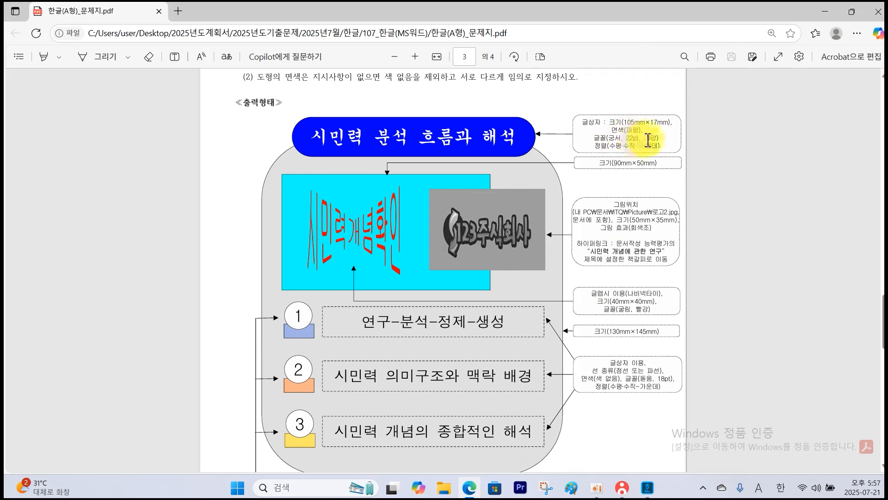
{"action": "left_click", "coordinate": [647, 487]}
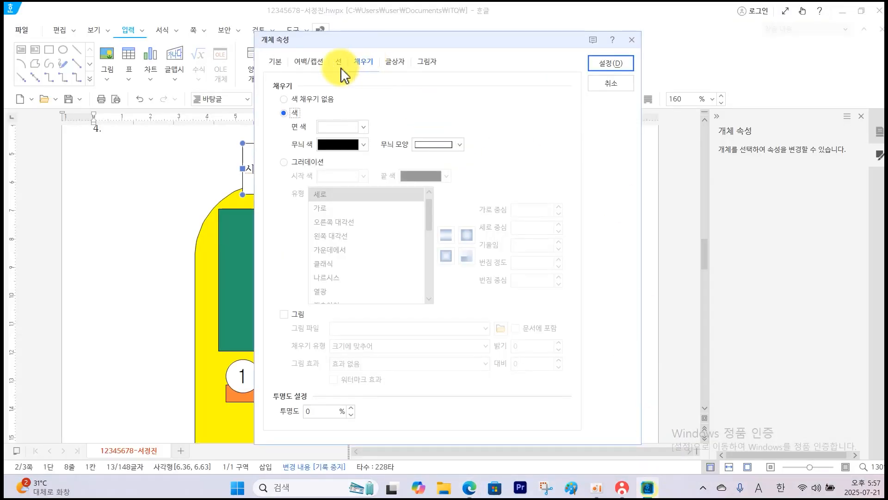
{"action": "left_click", "coordinate": [276, 62]}
{"action": "double_click", "coordinate": [414, 100]}
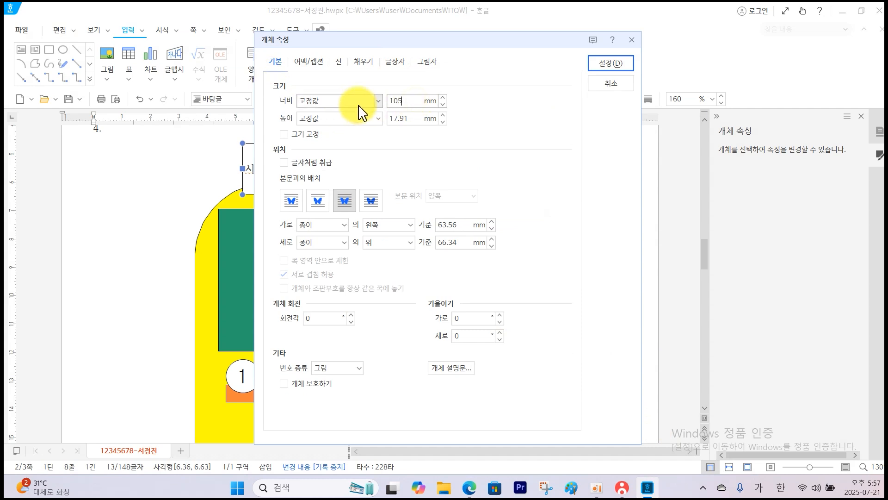
{"action": "double_click", "coordinate": [418, 118]}
{"action": "type", "text": "17"}
{"action": "left_click", "coordinate": [284, 134]}
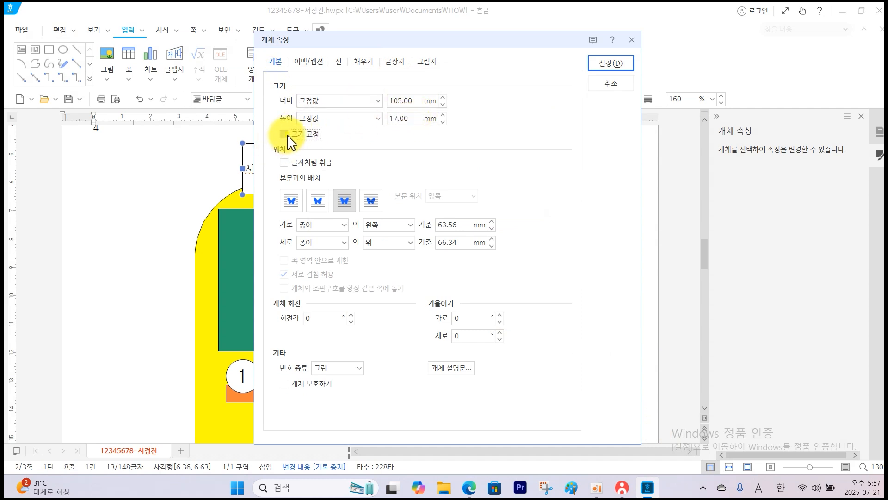
Give the title text box semicircular ends and a blue (RGB 0,0,255) fill, and centre it over the yellow shape's upper edge.
{"action": "left_click", "coordinate": [341, 61]}
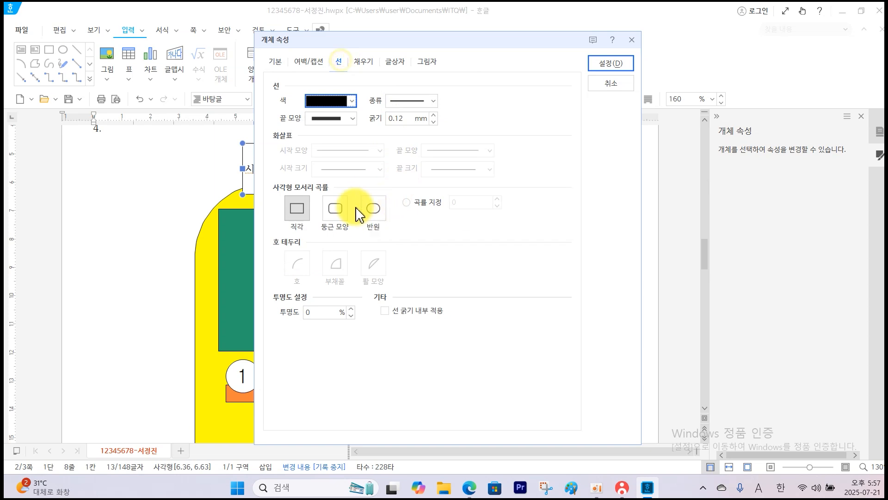
{"action": "left_click", "coordinate": [373, 209]}
{"action": "left_click", "coordinate": [366, 63]}
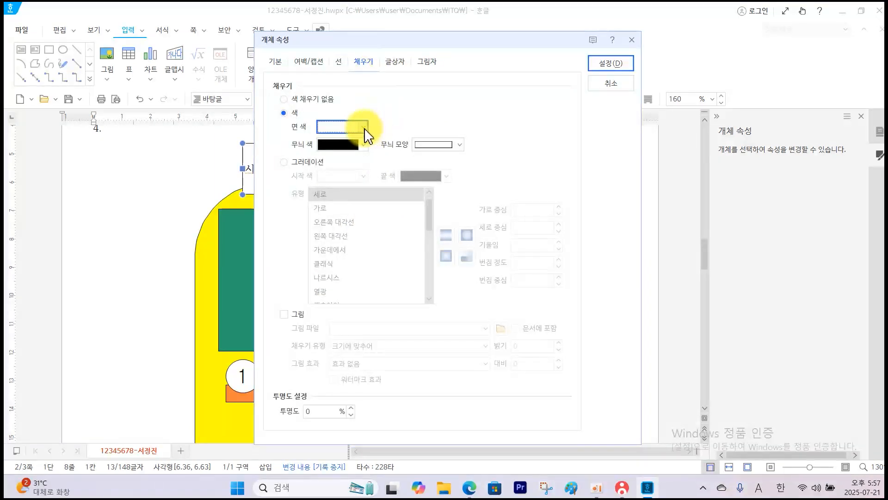
{"action": "left_click", "coordinate": [363, 127]}
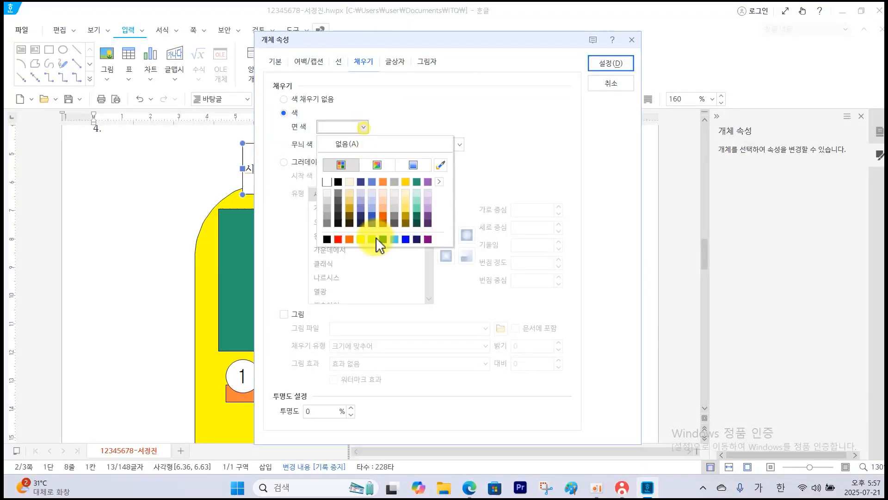
{"action": "left_click", "coordinate": [406, 241]}
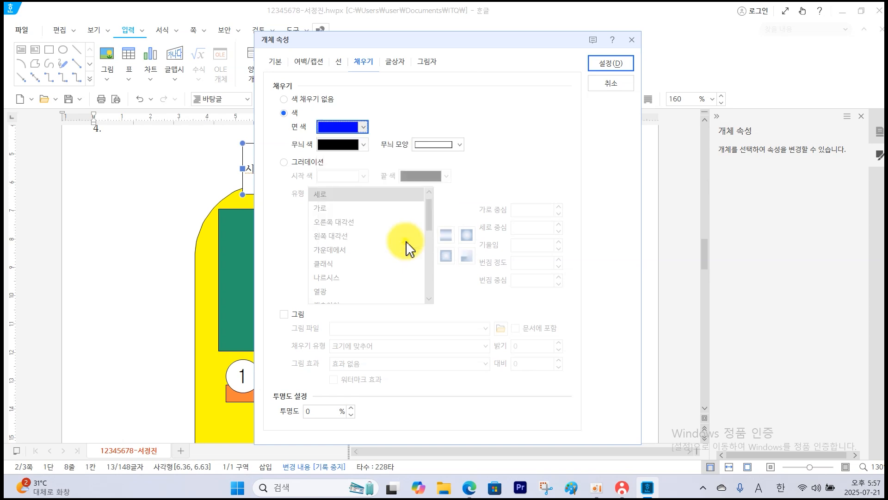
{"action": "left_click", "coordinate": [607, 67]}
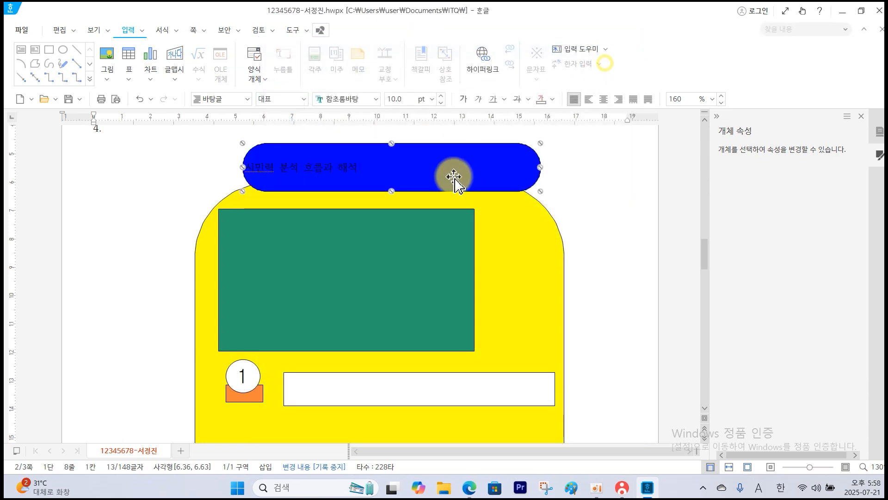
{"action": "left_click_drag", "start_coordinate": [444, 185], "coordinate": [425, 190]}
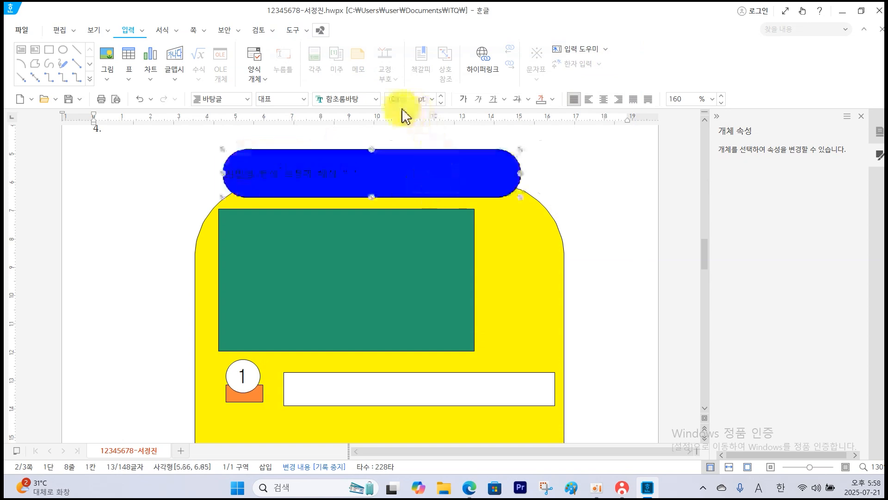
Format the title text box's wording as 궁서, 22 pt, white and centre-aligned.
{"action": "left_click", "coordinate": [377, 103]}
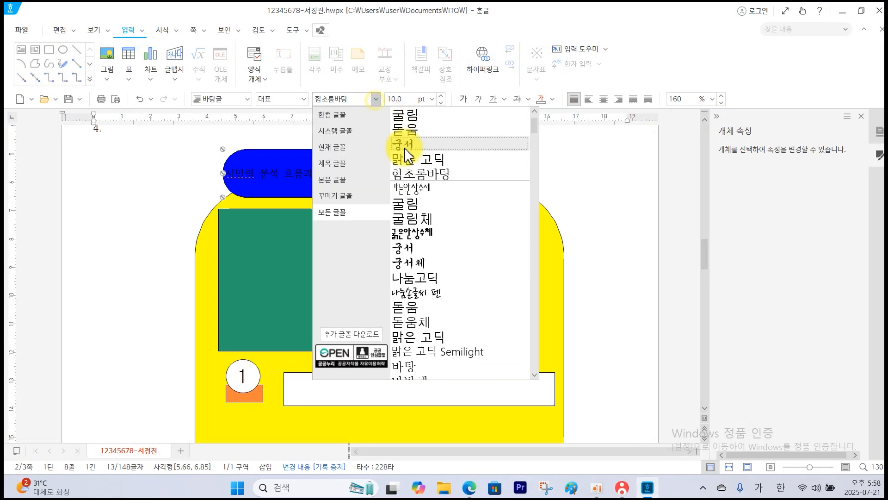
{"action": "left_click", "coordinate": [379, 141]}
{"action": "left_click", "coordinate": [435, 99]}
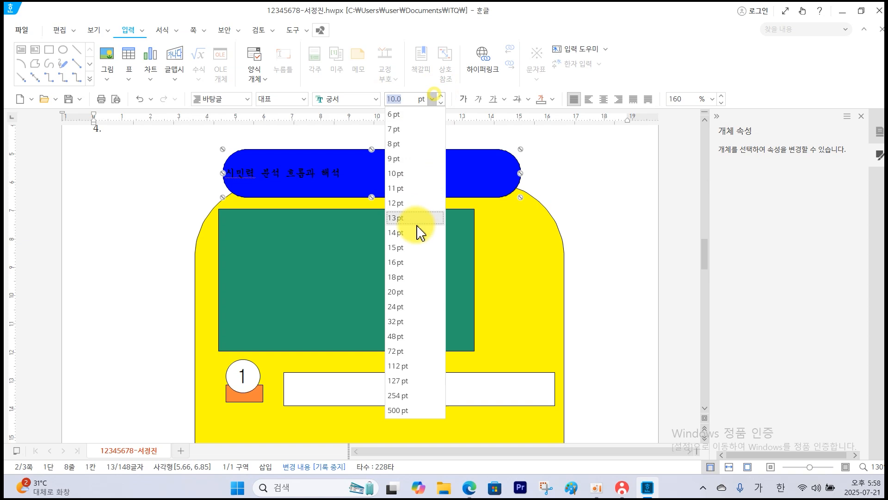
{"action": "left_click", "coordinate": [415, 291]}
{"action": "left_click", "coordinate": [441, 96]}
{"action": "left_click", "coordinate": [441, 96]}
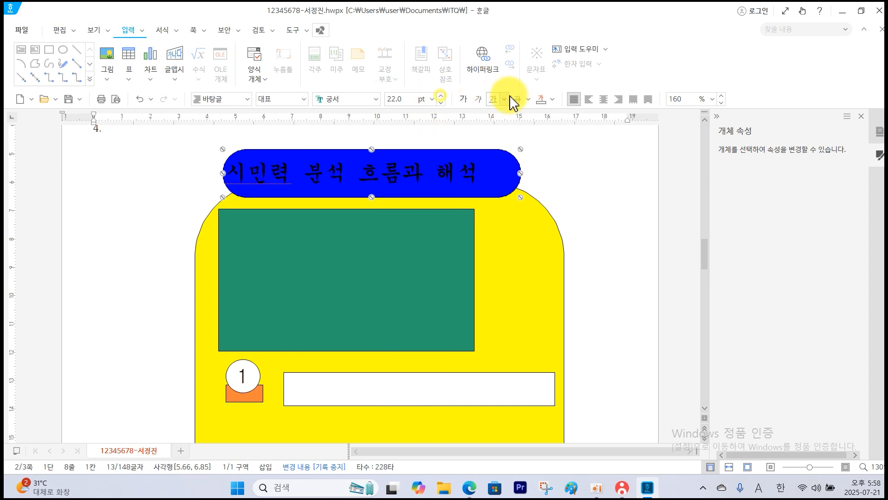
{"action": "left_click", "coordinate": [553, 99]}
{"action": "left_click", "coordinate": [544, 144]}
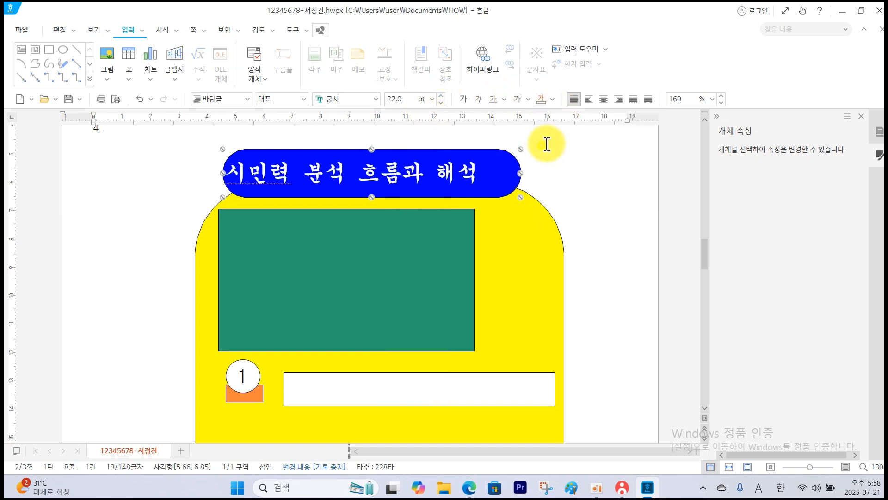
{"action": "left_click", "coordinate": [603, 99]}
{"action": "left_click", "coordinate": [579, 177]}
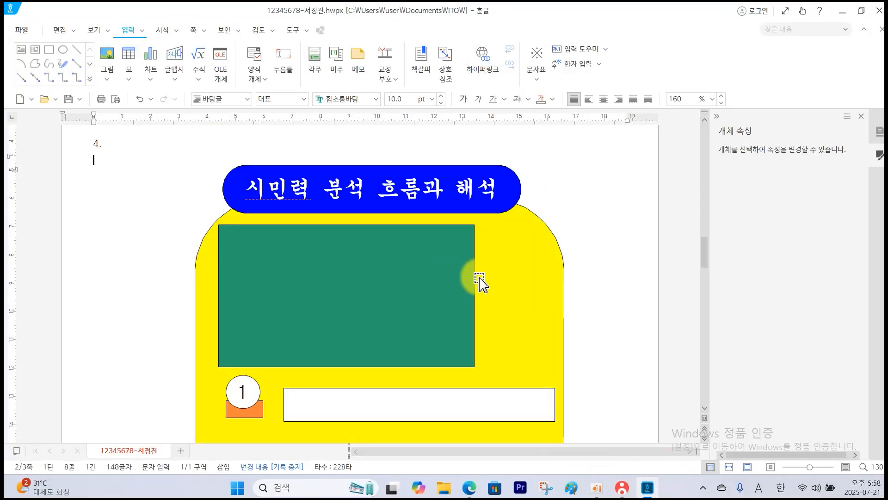
Switch to the question PDF and examine the line, fill, font and alignment specifications for the three item text boxes.
{"action": "scroll", "coordinate": [480, 284], "scroll_direction": "down", "scroll_amount": 3}
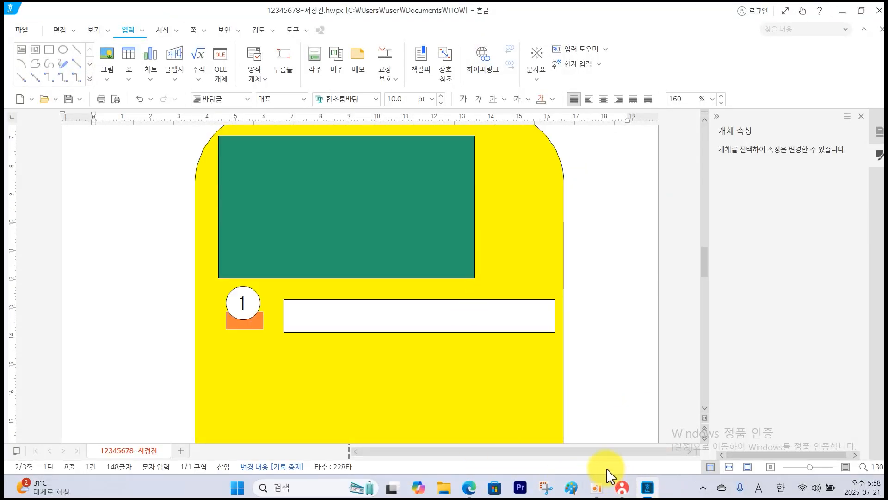
{"action": "scroll", "coordinate": [573, 388], "scroll_direction": "down", "scroll_amount": 3}
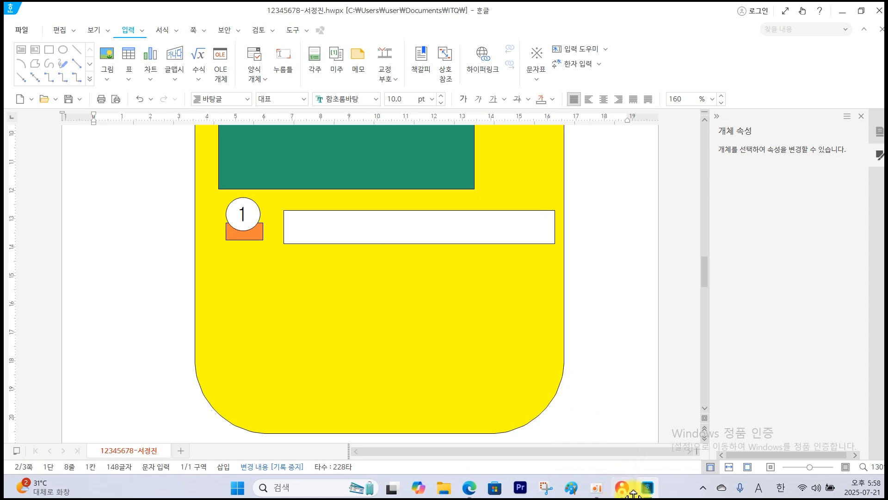
{"action": "left_click", "coordinate": [477, 492]}
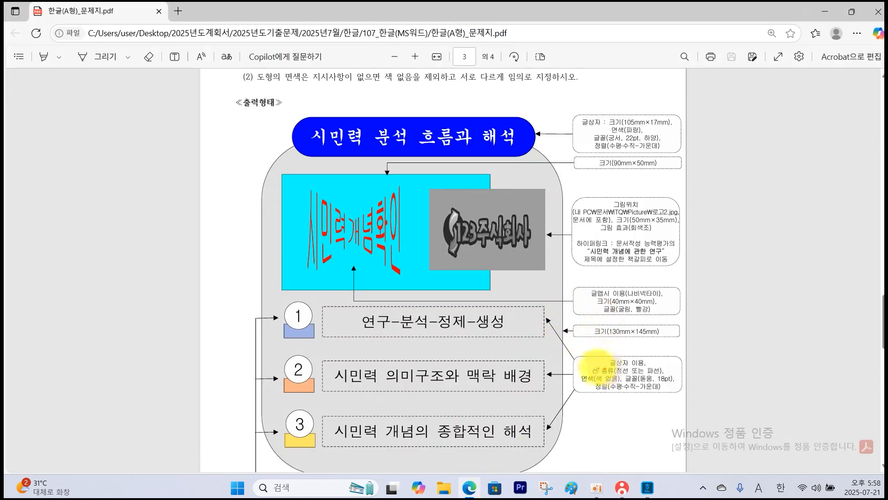
{"action": "mouse_move", "coordinate": [570, 346]}
{"action": "left_mouse_down"}
{"action": "mouse_move", "coordinate": [616, 390]}
{"action": "mouse_move", "coordinate": [681, 393]}
{"action": "left_mouse_up"}
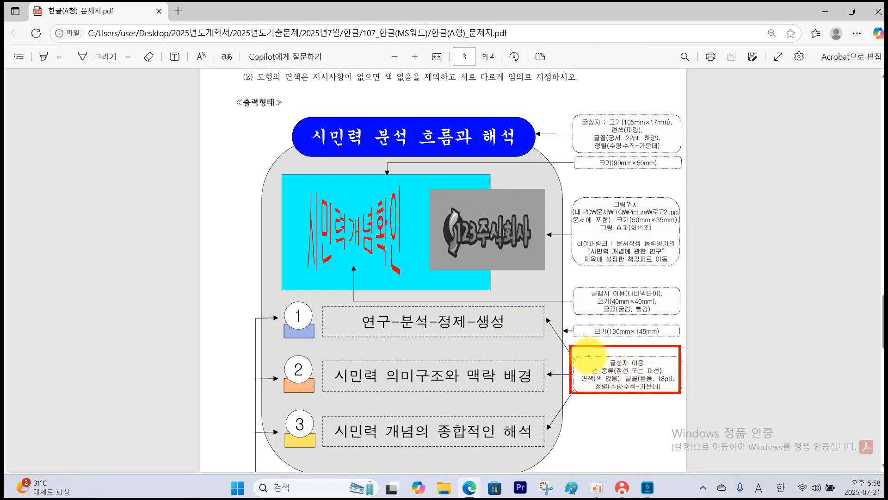
{"action": "left_click_drag", "start_coordinate": [637, 373], "coordinate": [655, 373]}
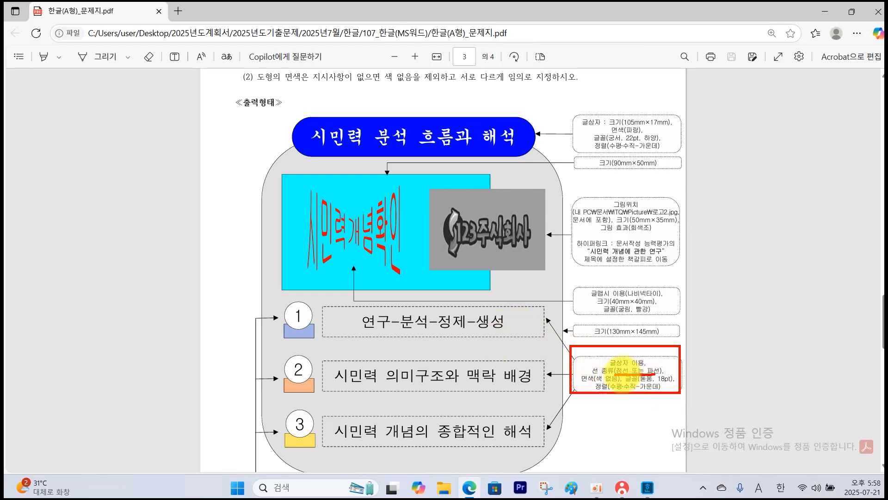
{"action": "left_click_drag", "start_coordinate": [591, 382], "coordinate": [667, 383]}
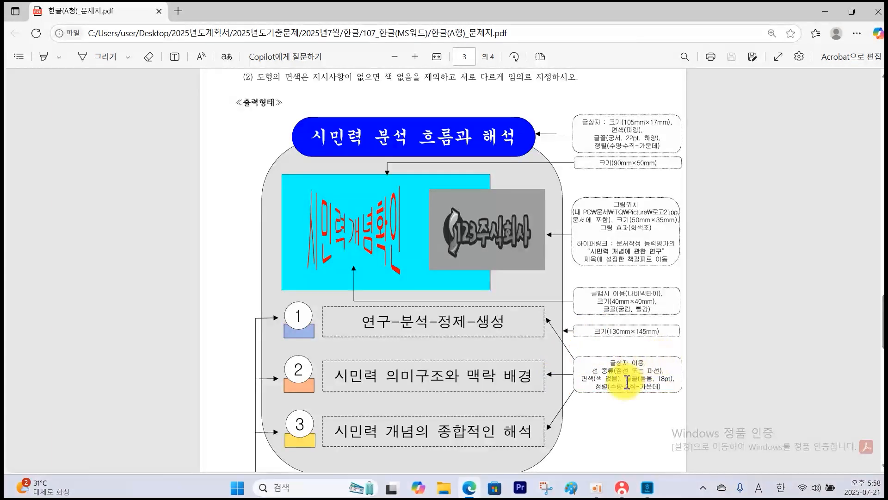
In the Hangul document, give the text box beside circle 1 a dashed outline and no fill.
{"action": "left_click", "coordinate": [648, 486]}
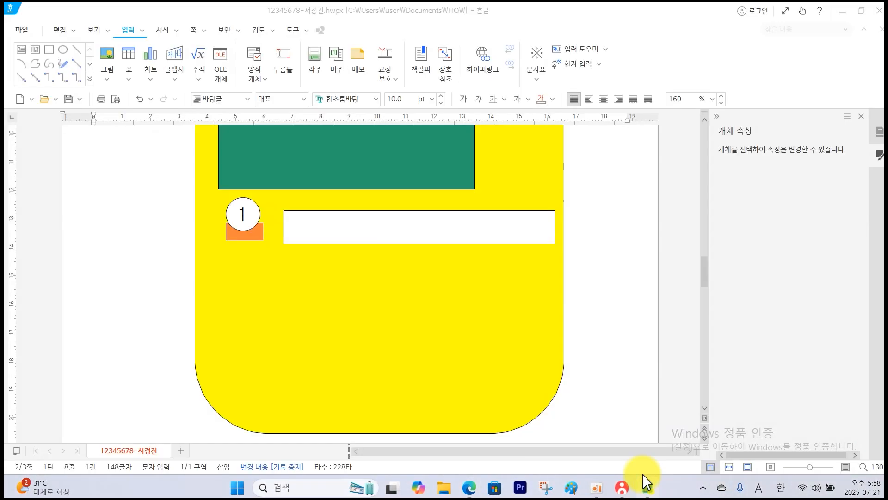
{"action": "left_click", "coordinate": [483, 244]}
{"action": "double_click", "coordinate": [483, 244]}
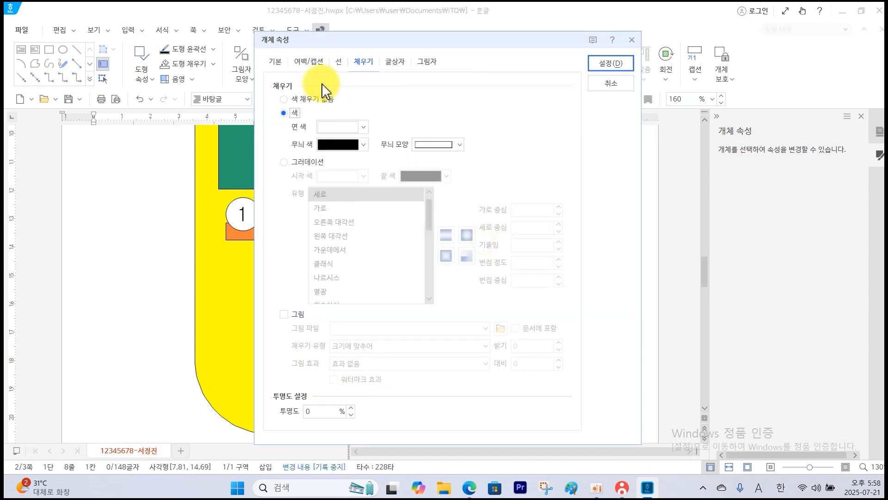
{"action": "left_click", "coordinate": [275, 61]}
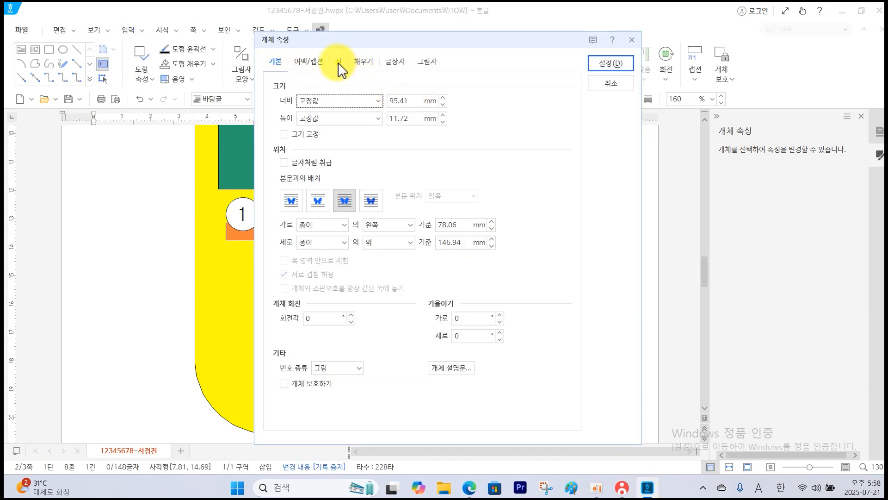
{"action": "left_click", "coordinate": [339, 61]}
{"action": "left_click", "coordinate": [433, 102]}
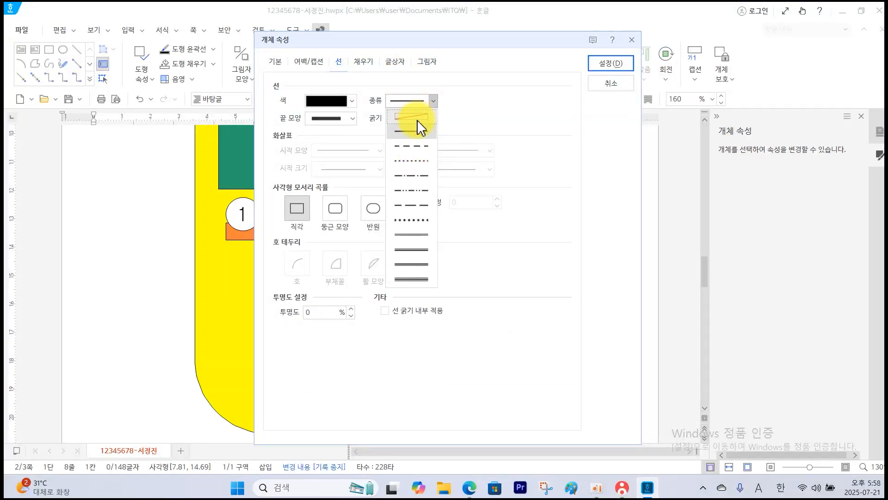
{"action": "left_click", "coordinate": [415, 145]}
{"action": "left_click", "coordinate": [364, 61]}
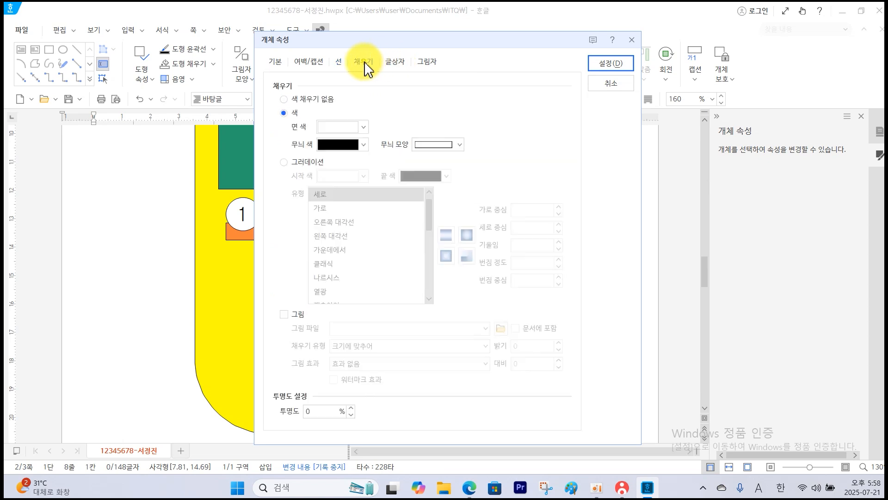
{"action": "left_click", "coordinate": [317, 100]}
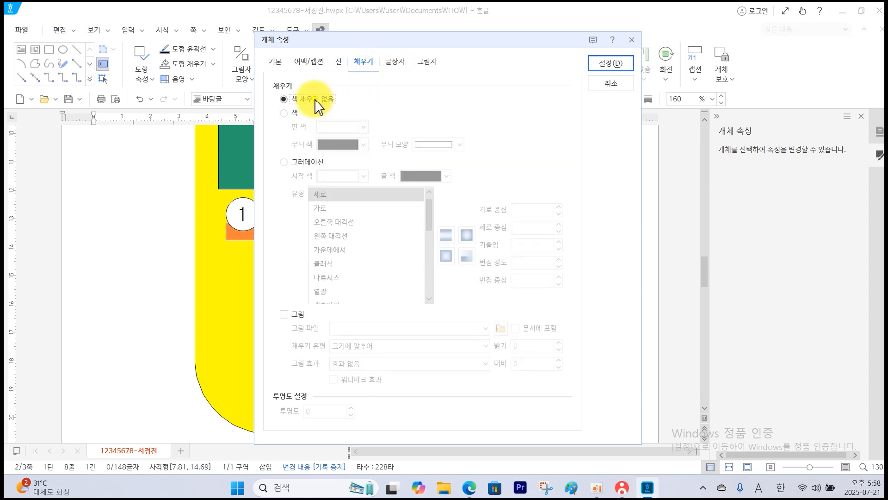
{"action": "left_click", "coordinate": [618, 64]}
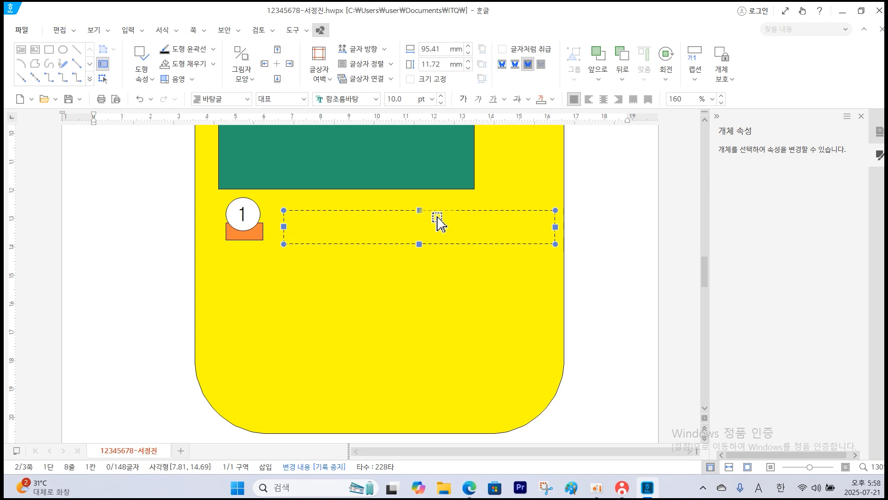
Set the text format inside the dashed box beside circle 1 to 돋움, 18 pt, centre-aligned.
{"action": "key", "text": "Return"}
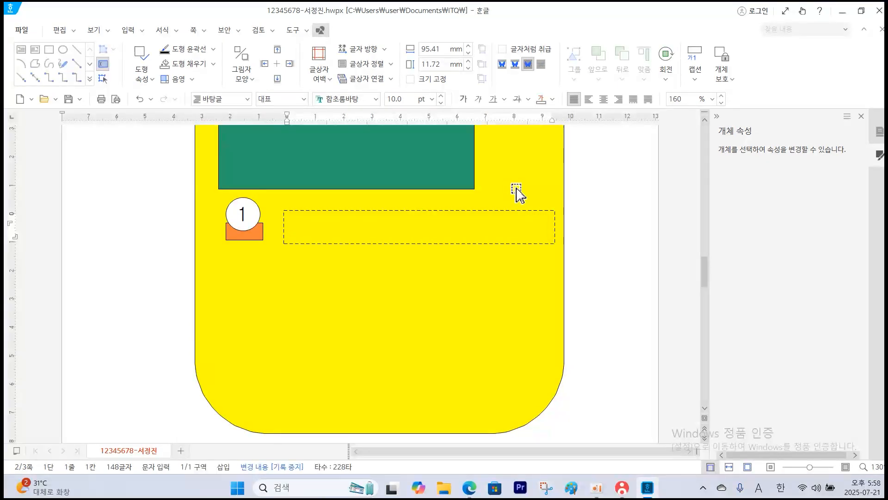
{"action": "left_click", "coordinate": [376, 99]}
{"action": "left_click", "coordinate": [446, 123]}
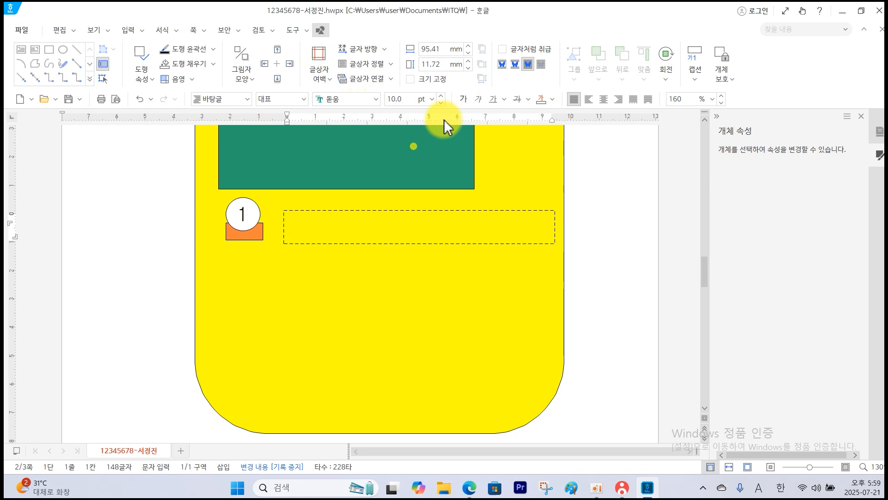
{"action": "left_click", "coordinate": [431, 99]}
{"action": "left_click", "coordinate": [407, 278]}
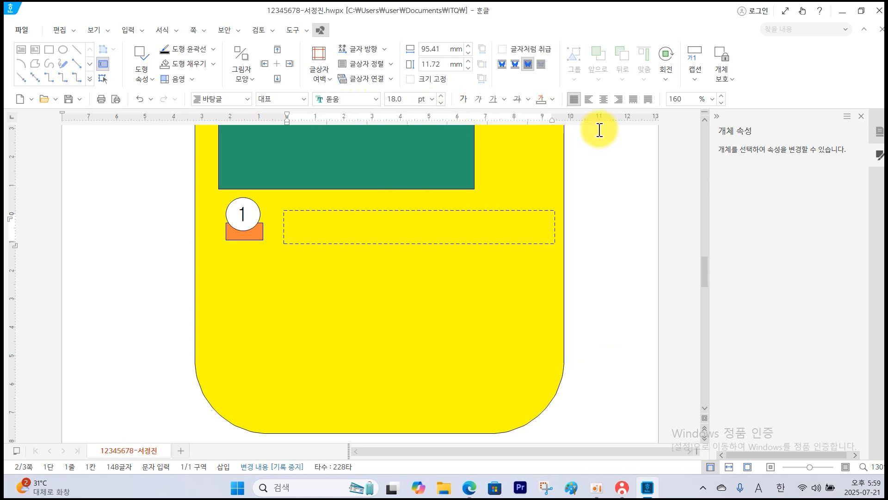
{"action": "left_click", "coordinate": [603, 100]}
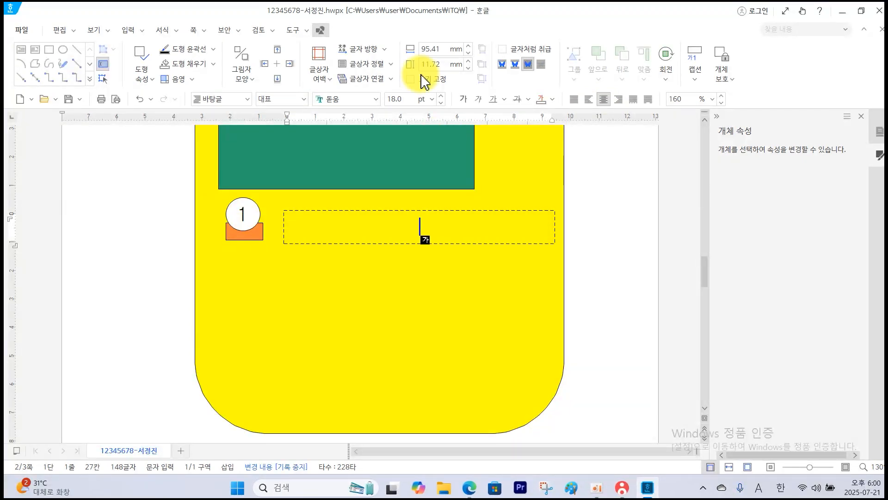
Duplicate circle 1, its orange rectangle and the dashed text box together, placing the copy straight below the originals.
{"action": "left_click", "coordinate": [259, 222]}
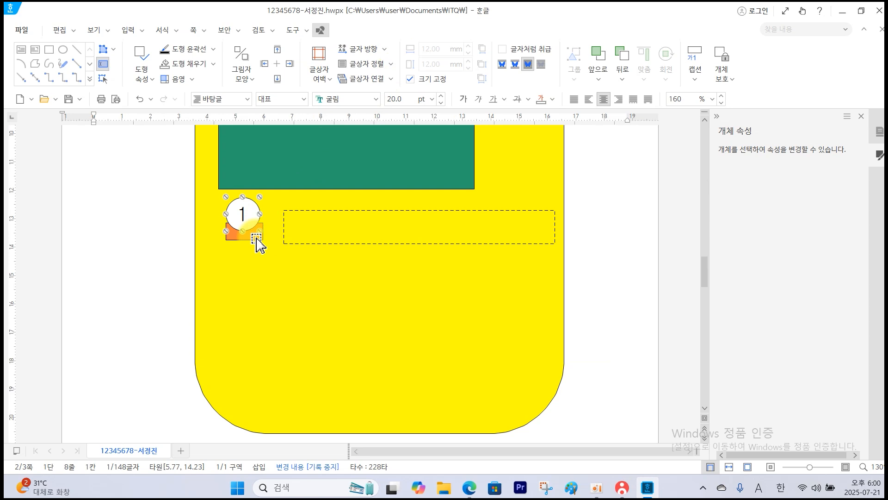
{"action": "left_click", "coordinate": [256, 238], "text": "shift"}
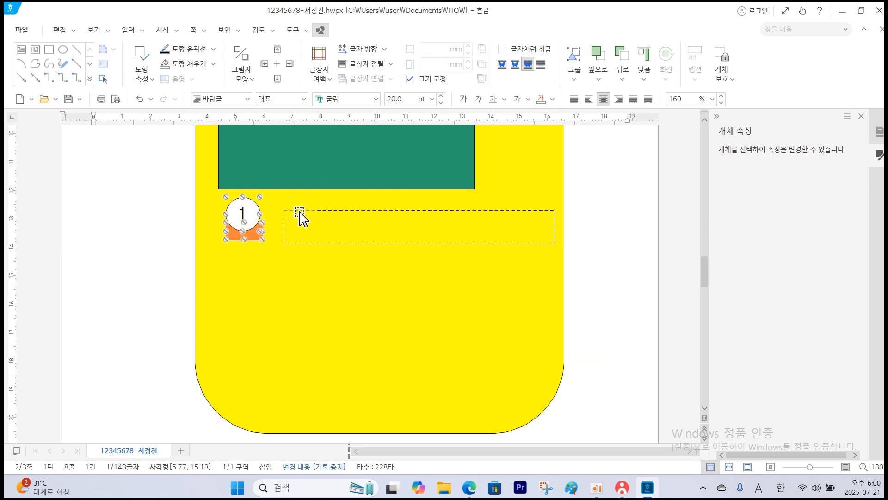
{"action": "left_click", "coordinate": [299, 213], "text": "shift"}
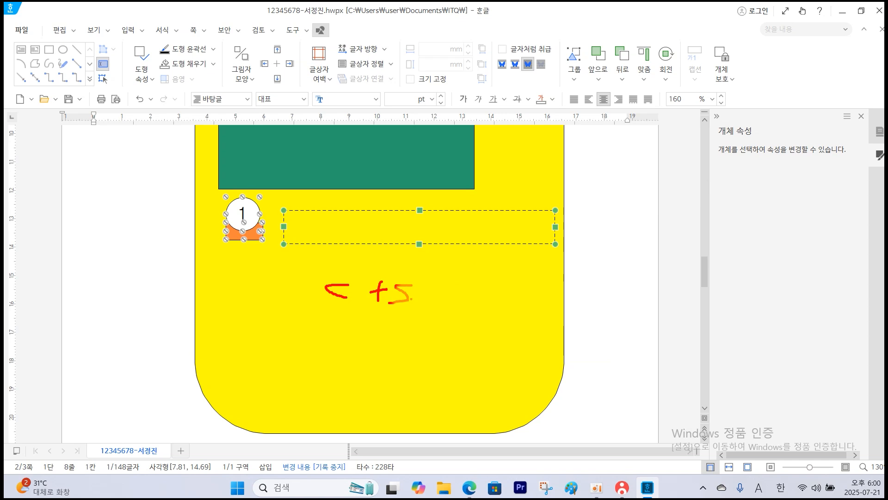
{"action": "key", "text": "Escape"}
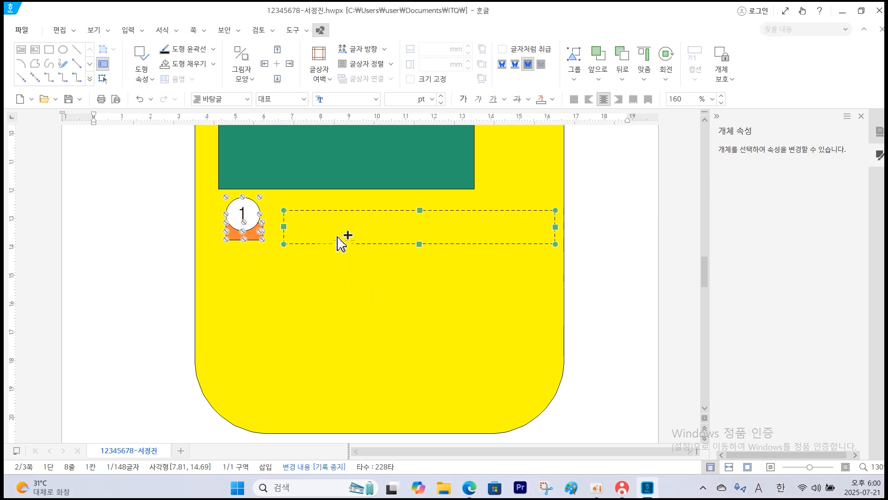
{"action": "left_click_drag", "start_coordinate": [337, 237], "coordinate": [337, 307]}
{"action": "left_click", "coordinate": [324, 307]}
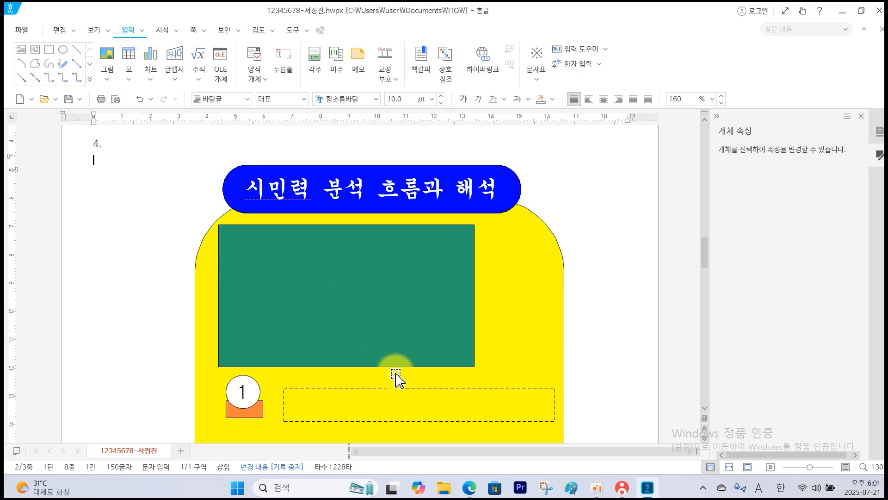
Fill the orange rectangle below the middle row's circle with the theme green colour.
{"action": "scroll", "coordinate": [404, 390], "scroll_direction": "down", "scroll_amount": 3}
{"action": "scroll", "coordinate": [382, 366], "scroll_direction": "down", "scroll_amount": 2}
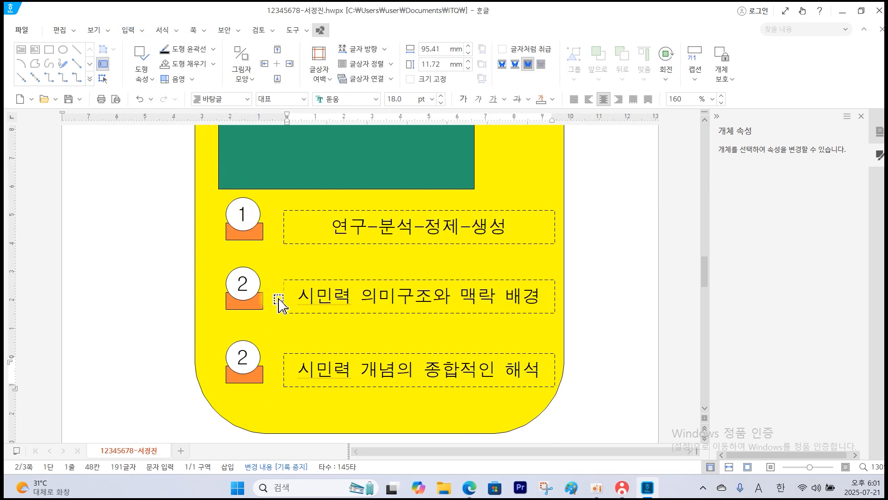
{"action": "left_click", "coordinate": [256, 306]}
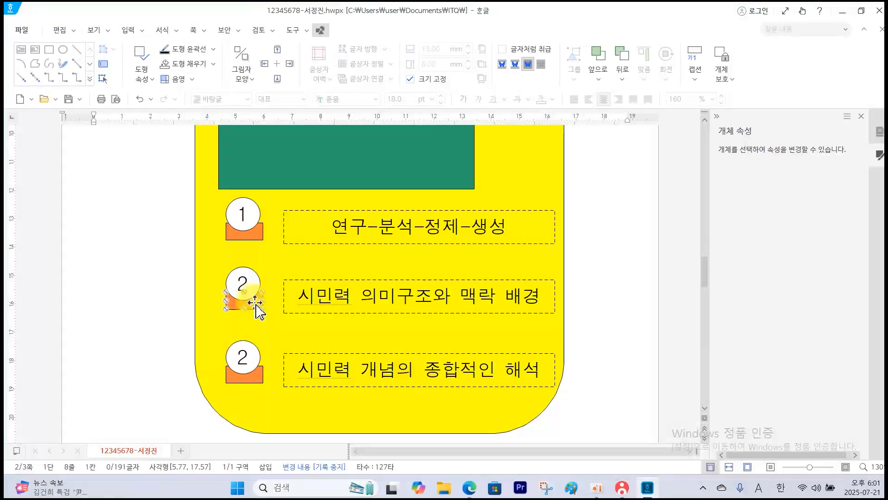
{"action": "double_click", "coordinate": [256, 305]}
{"action": "left_click", "coordinate": [362, 128]}
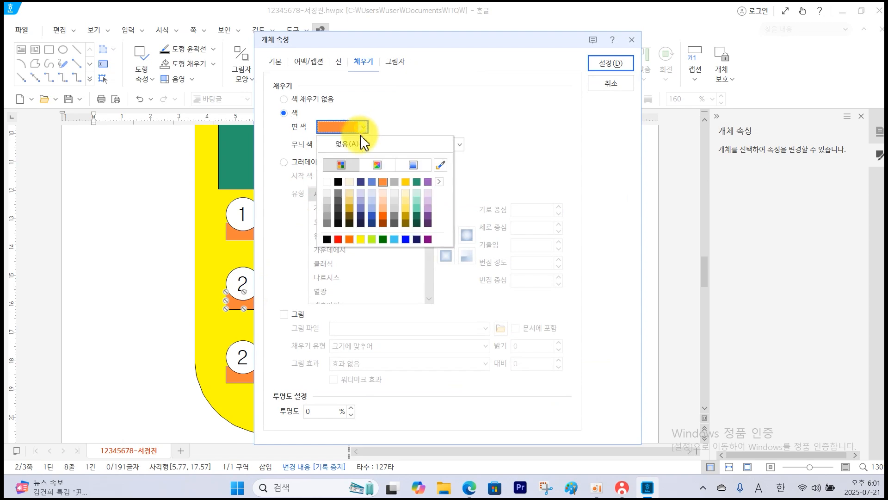
{"action": "left_click", "coordinate": [417, 182]}
{"action": "left_click", "coordinate": [610, 64]}
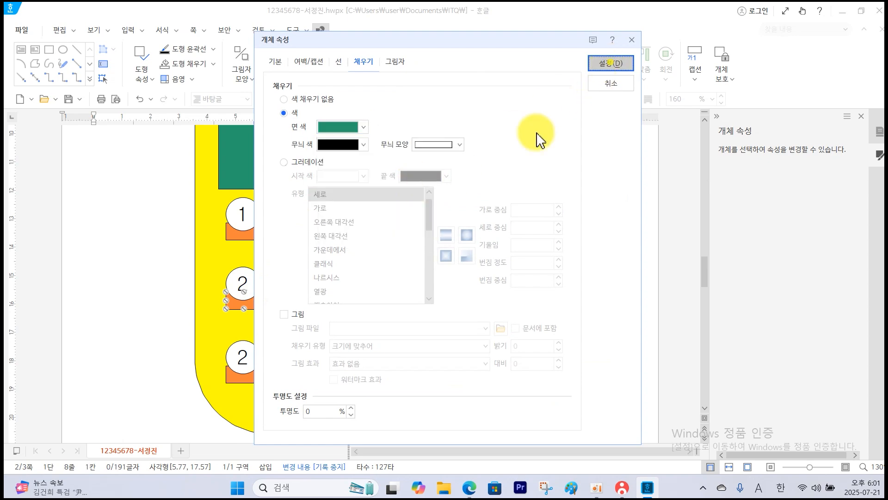
Fill the orange rectangle below the lowest row's circle with blue.
{"action": "double_click", "coordinate": [254, 377]}
{"action": "left_click", "coordinate": [364, 127]}
{"action": "left_click", "coordinate": [406, 239]}
{"action": "key", "text": "Return"}
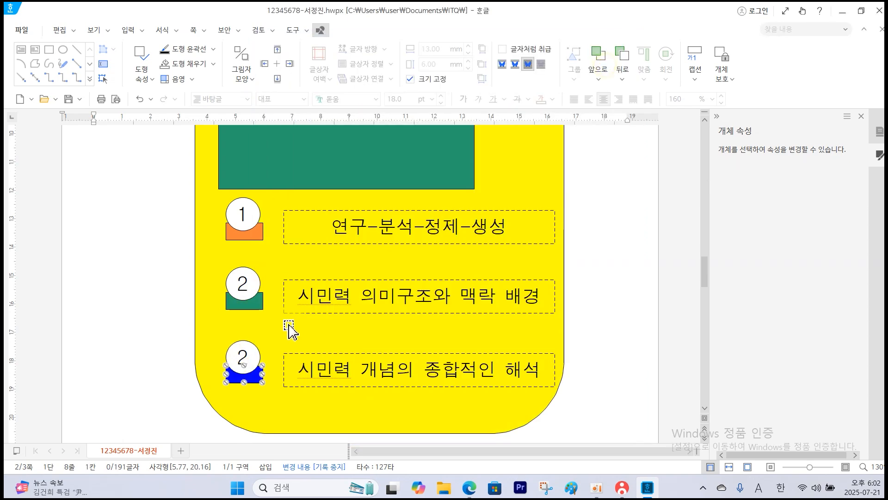
Switch to the question PDF and examine the shape, size, font and colour specifications for the WordArt (글맵시).
{"action": "scroll", "coordinate": [290, 333], "scroll_direction": "down", "scroll_amount": 1}
{"action": "scroll", "coordinate": [291, 333], "scroll_direction": "up", "scroll_amount": 5}
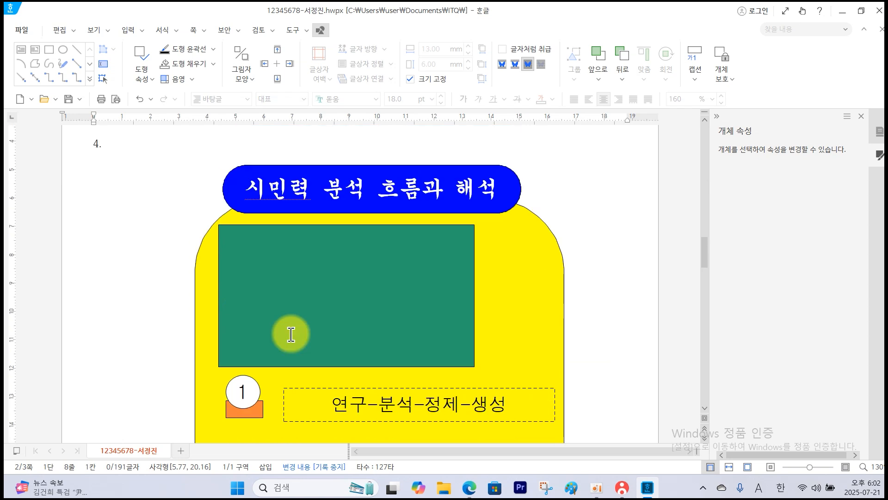
{"action": "left_click", "coordinate": [473, 490]}
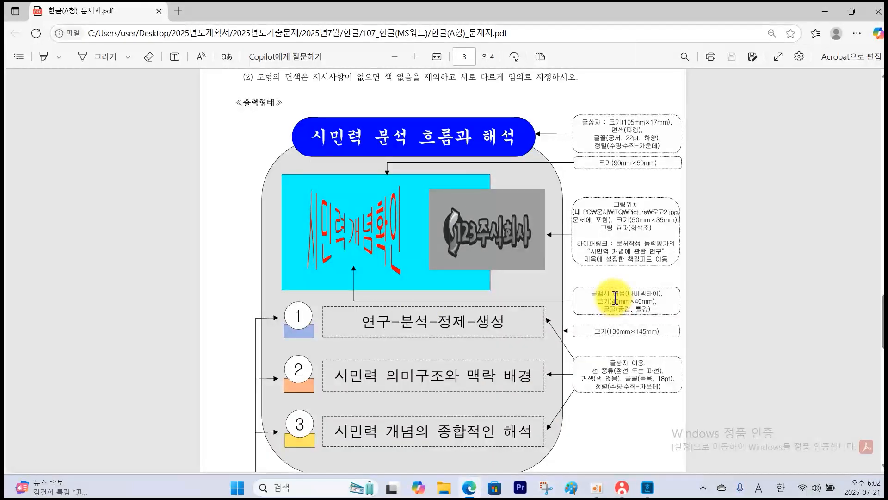
{"action": "mouse_move", "coordinate": [568, 277]}
{"action": "left_mouse_down"}
{"action": "mouse_move", "coordinate": [593, 306]}
{"action": "mouse_move", "coordinate": [677, 314]}
{"action": "mouse_move", "coordinate": [633, 295]}
{"action": "mouse_move", "coordinate": [649, 312]}
{"action": "left_mouse_up"}
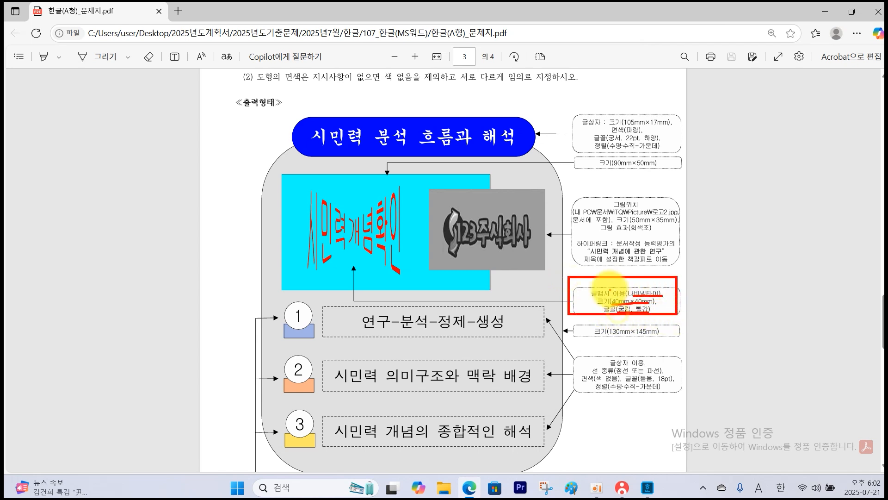
{"action": "key", "text": "Escape"}
Return to the Hangul document and insert a WordArt (글맵시) reading 시민력개념확인 on the empty line under "4.".
{"action": "left_click", "coordinate": [648, 488]}
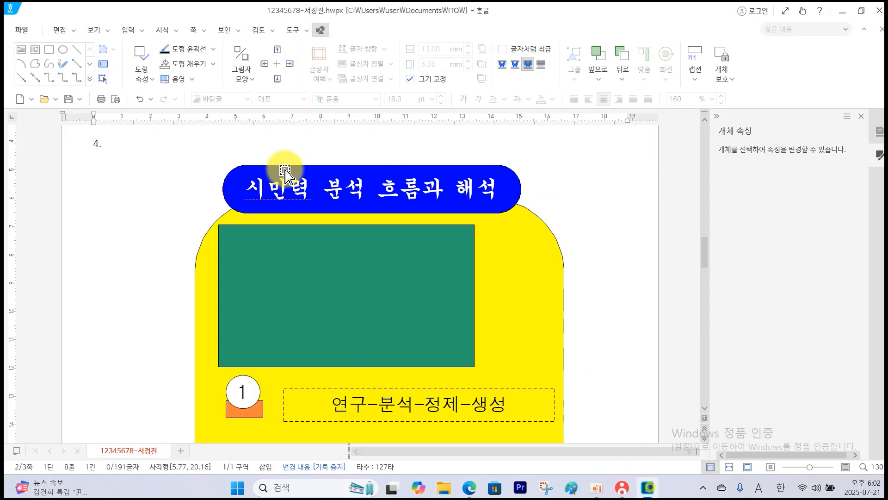
{"action": "left_click", "coordinate": [100, 167]}
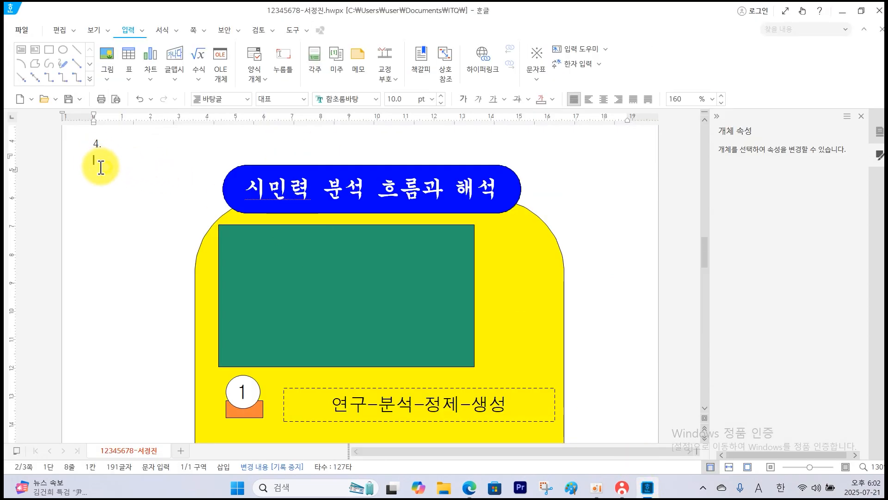
{"action": "left_click", "coordinate": [180, 60]}
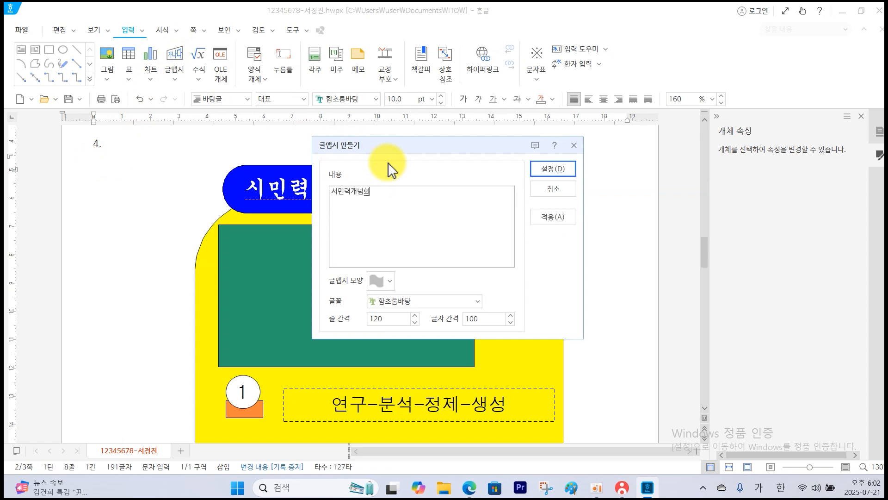
{"action": "left_click", "coordinate": [553, 168]}
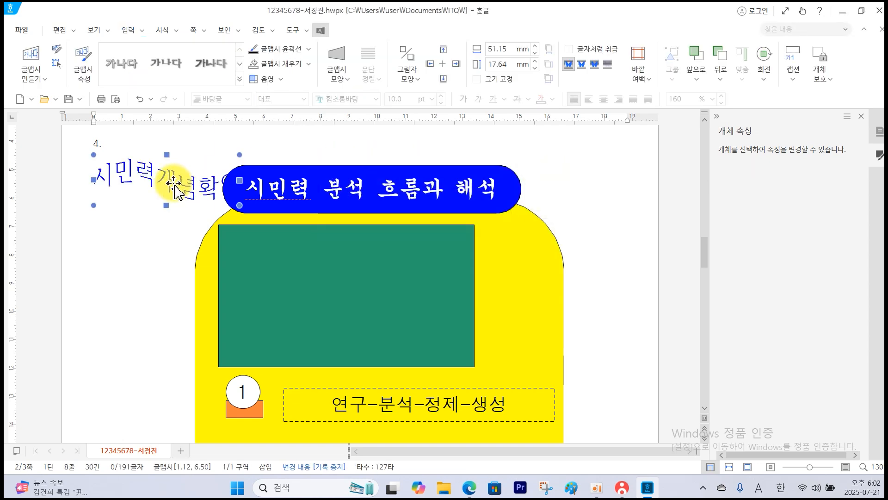
Place the 시민력개념확인 WordArt in front of the text and set its size to 40 × 40 mm.
{"action": "double_click", "coordinate": [175, 187]}
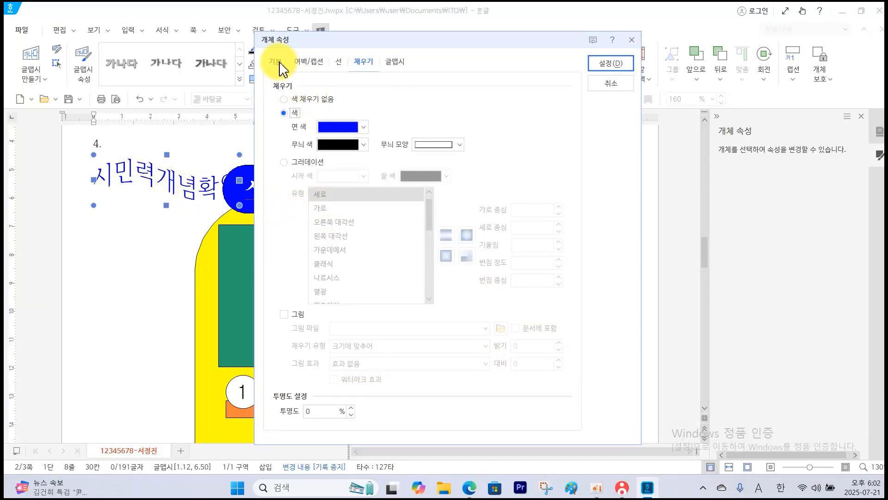
{"action": "left_click", "coordinate": [276, 61]}
{"action": "left_click", "coordinate": [345, 200]}
{"action": "double_click", "coordinate": [410, 100]}
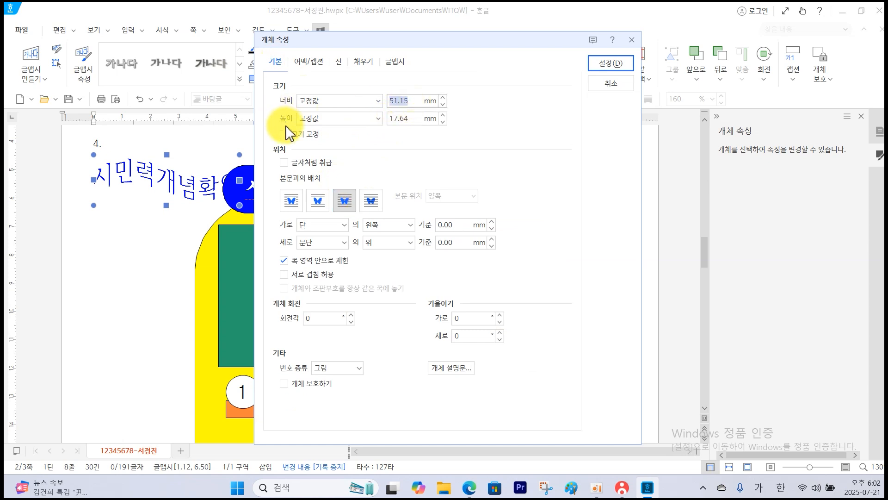
{"action": "type", "text": "40"}
{"action": "double_click", "coordinate": [407, 119]}
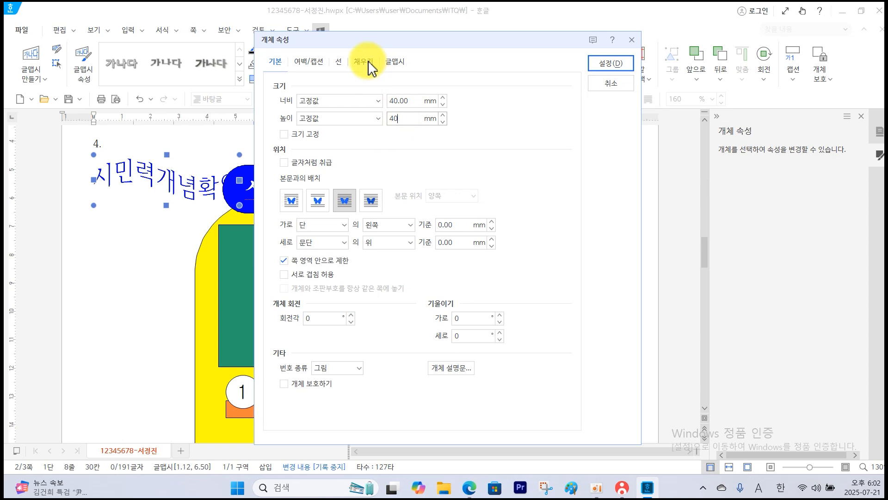
Give the WordArt a red fill and the bow-tie (나비넥타이) shape.
{"action": "left_click", "coordinate": [369, 63]}
{"action": "left_click", "coordinate": [363, 127]}
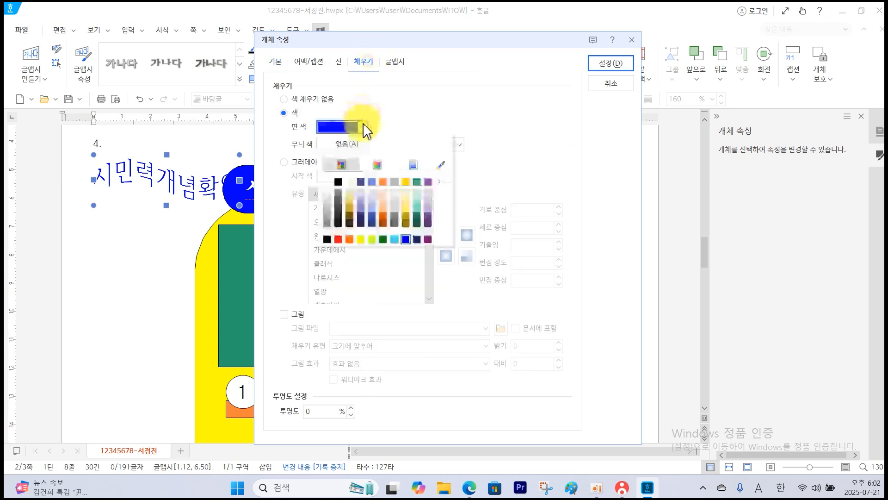
{"action": "left_click", "coordinate": [338, 240]}
{"action": "left_click", "coordinate": [395, 62]}
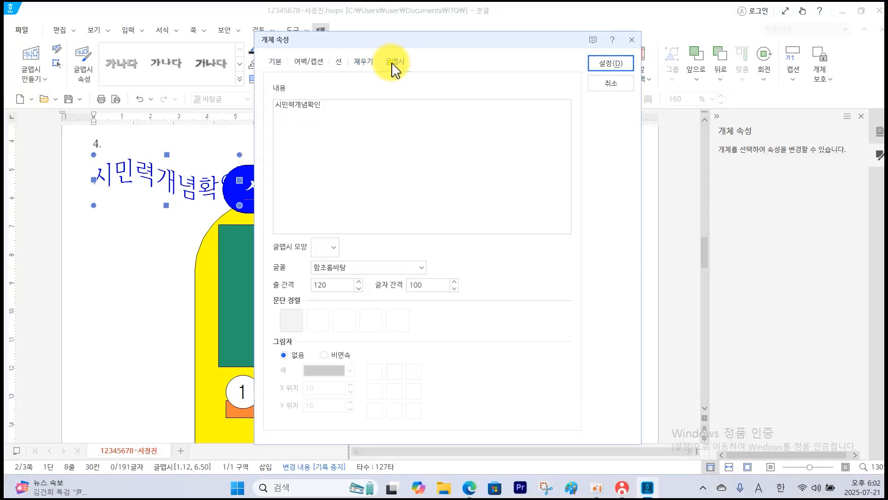
{"action": "left_click", "coordinate": [339, 250]}
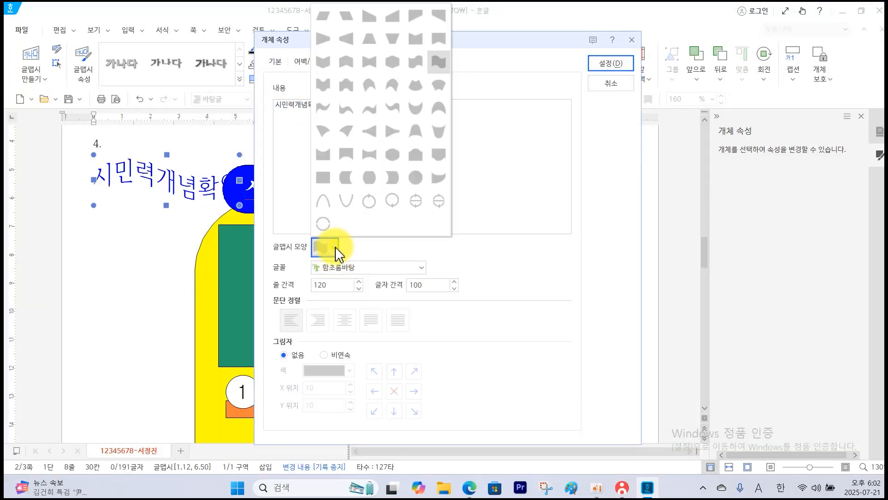
{"action": "left_click", "coordinate": [374, 75]}
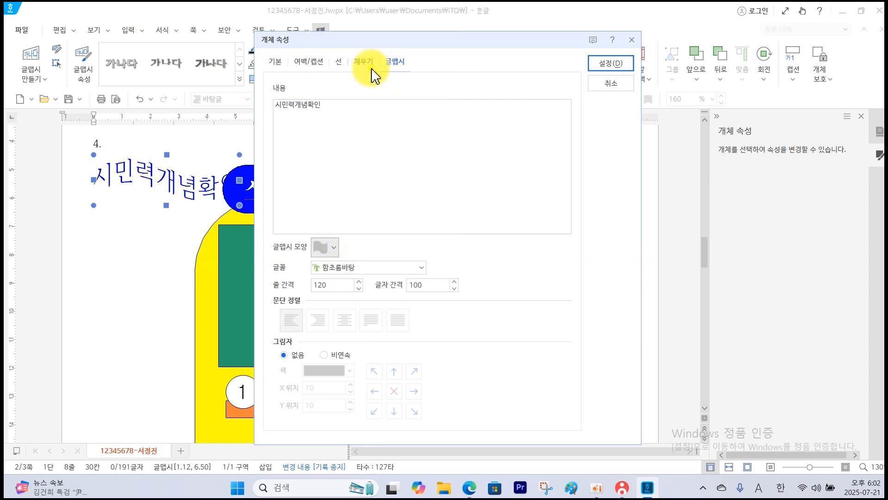
Set the WordArt font to 굴림, apply its properties and move it onto the left half of the green rectangle.
{"action": "left_click", "coordinate": [421, 268]}
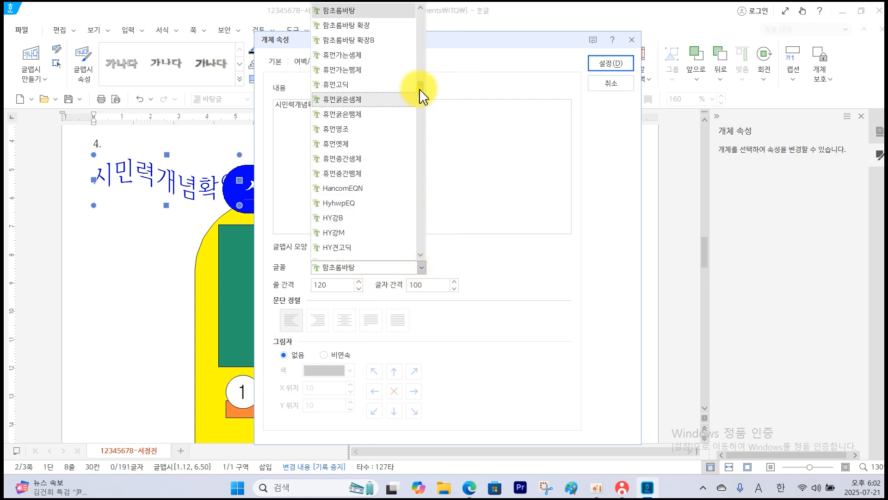
{"action": "left_click_drag", "start_coordinate": [422, 97], "coordinate": [422, 18]}
{"action": "left_click", "coordinate": [362, 26]}
{"action": "left_click", "coordinate": [603, 65]}
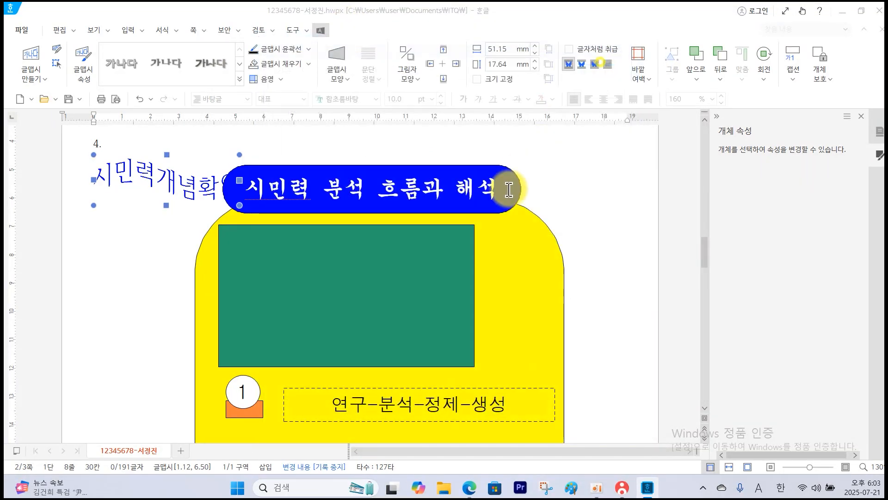
{"action": "left_click_drag", "start_coordinate": [147, 201], "coordinate": [280, 288]}
Switch to the question PDF and examine the logo picture's file, size, effect and hyperlink specifications.
{"action": "mouse_move", "coordinate": [477, 493]}
{"action": "left_click", "coordinate": [511, 410]}
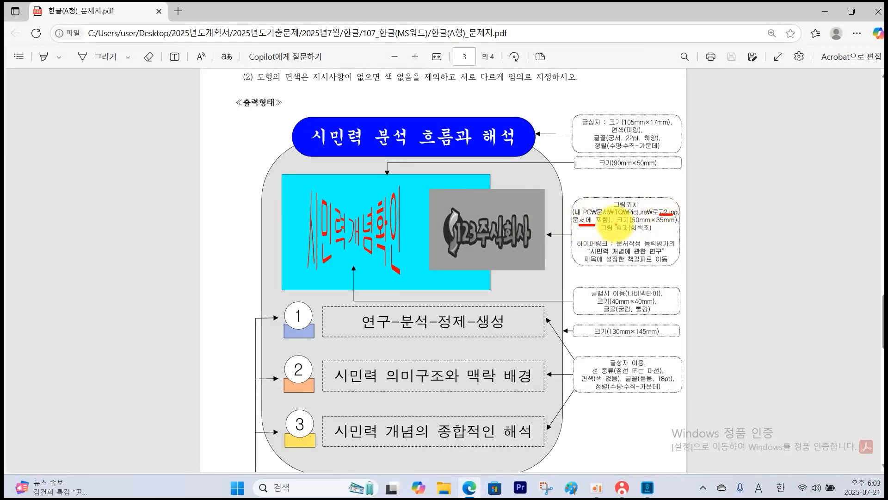
{"action": "left_click_drag", "start_coordinate": [616, 224], "coordinate": [655, 223]}
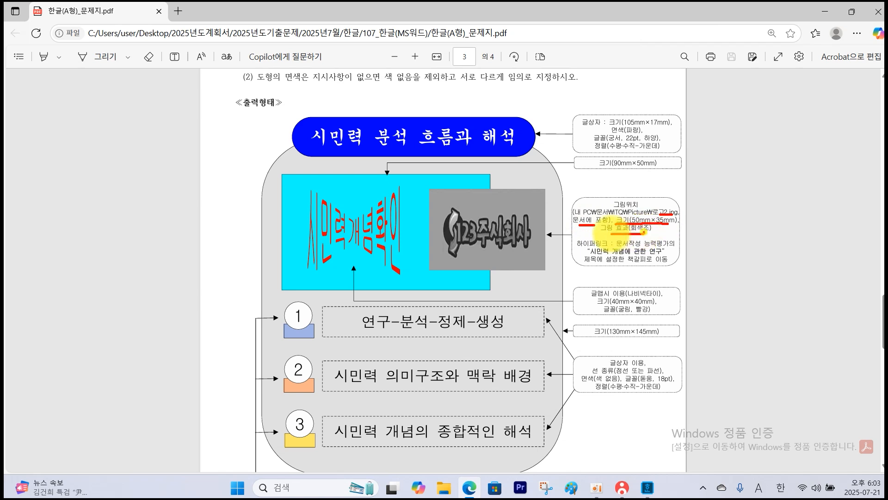
{"action": "mouse_move", "coordinate": [600, 234]}
{"action": "left_mouse_down"}
{"action": "mouse_move", "coordinate": [644, 234]}
{"action": "mouse_move", "coordinate": [574, 255]}
{"action": "mouse_move", "coordinate": [613, 266]}
{"action": "left_mouse_up"}
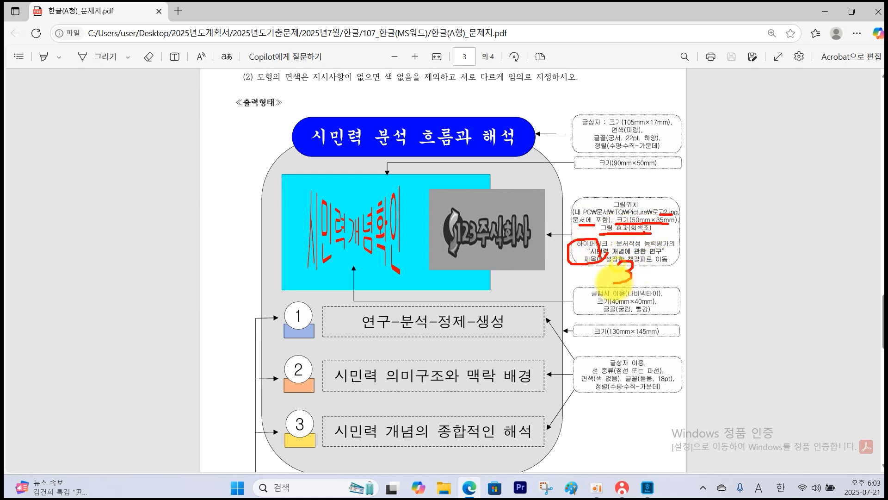
{"action": "left_click_drag", "start_coordinate": [657, 262], "coordinate": [656, 274]}
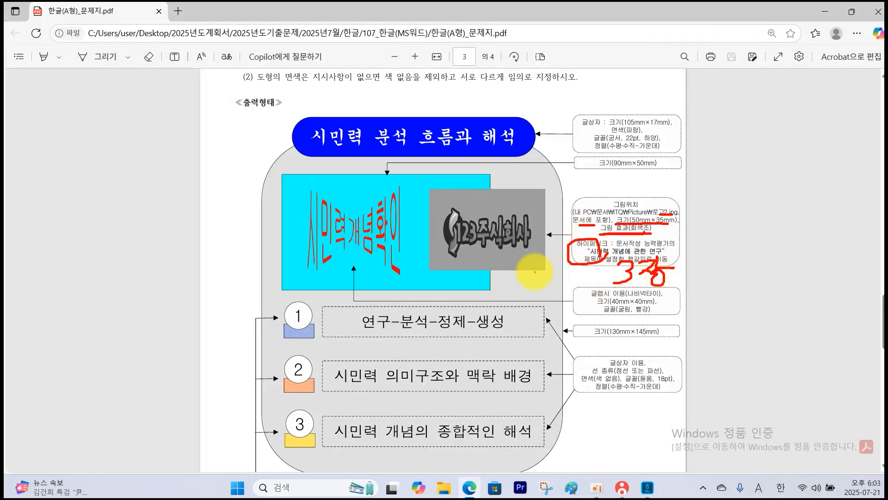
{"action": "key", "text": "Escape"}
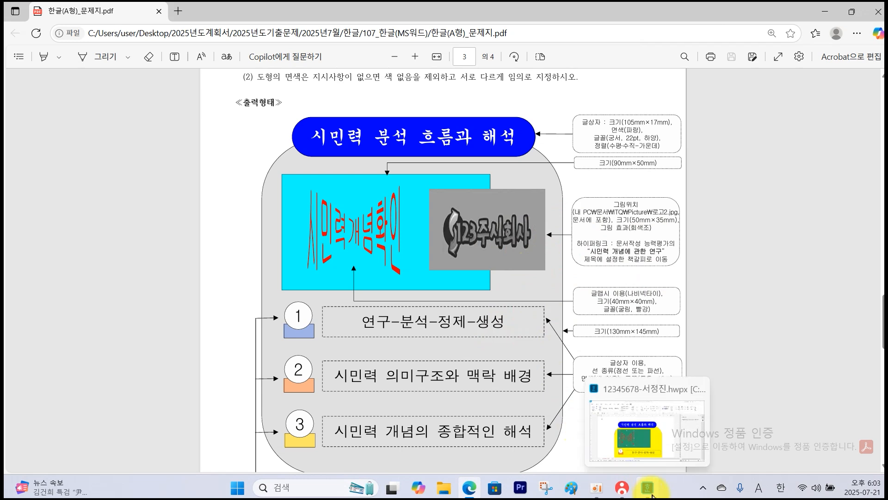
In the Hangul document, insert 로고2.jpg from 문서\ITQ\Picture, drawn about 42 × 15 mm beside the blue title box.
{"action": "left_click", "coordinate": [650, 493]}
{"action": "left_click", "coordinate": [111, 184]}
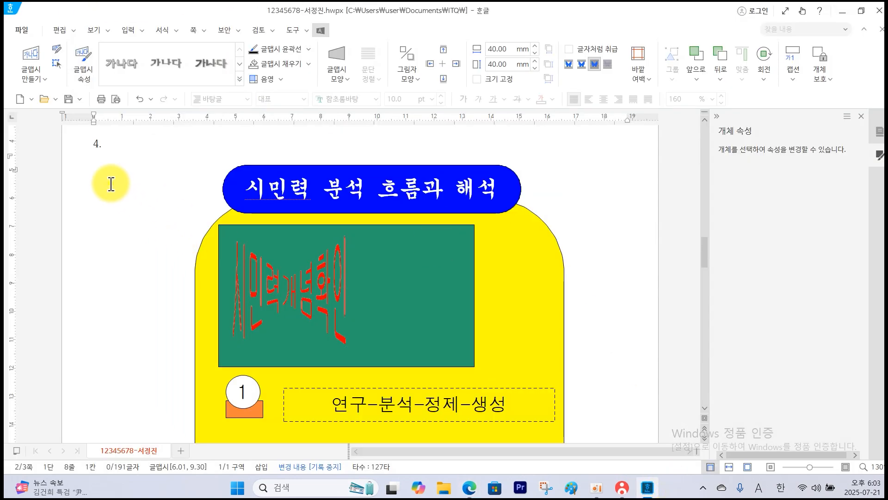
{"action": "left_click", "coordinate": [113, 74]}
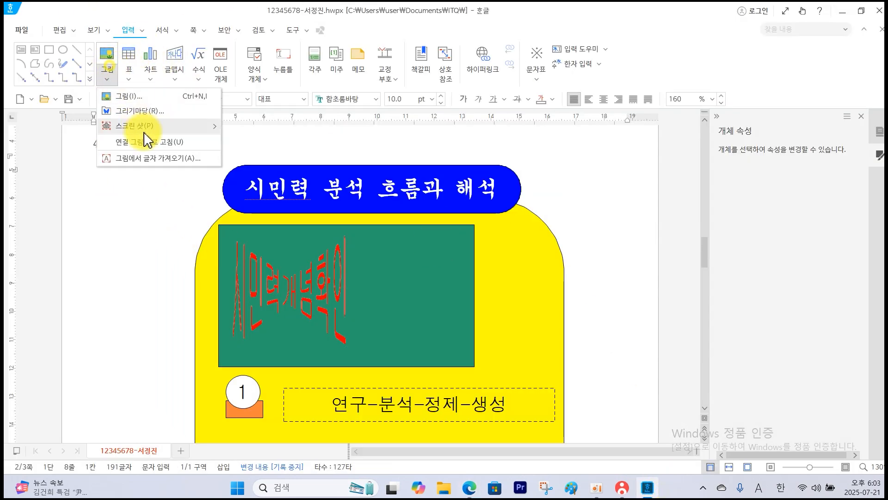
{"action": "left_click", "coordinate": [143, 104]}
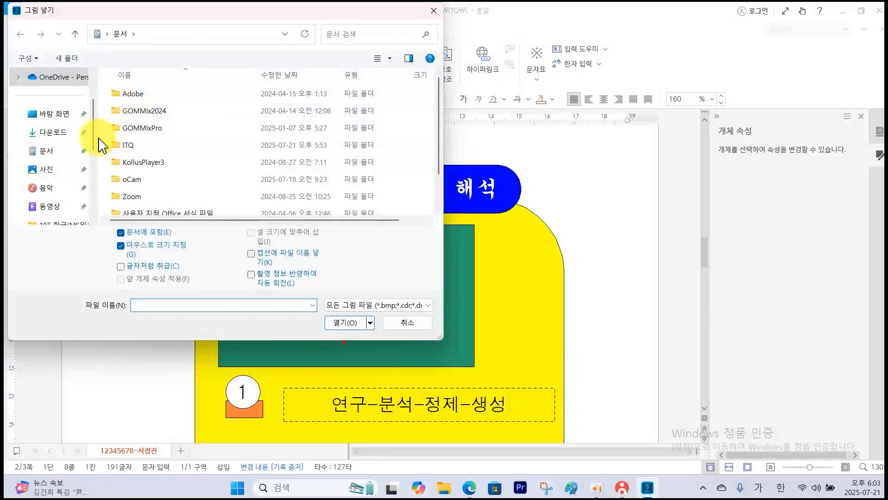
{"action": "double_click", "coordinate": [139, 148]}
{"action": "left_click", "coordinate": [154, 97]}
{"action": "double_click", "coordinate": [154, 97]}
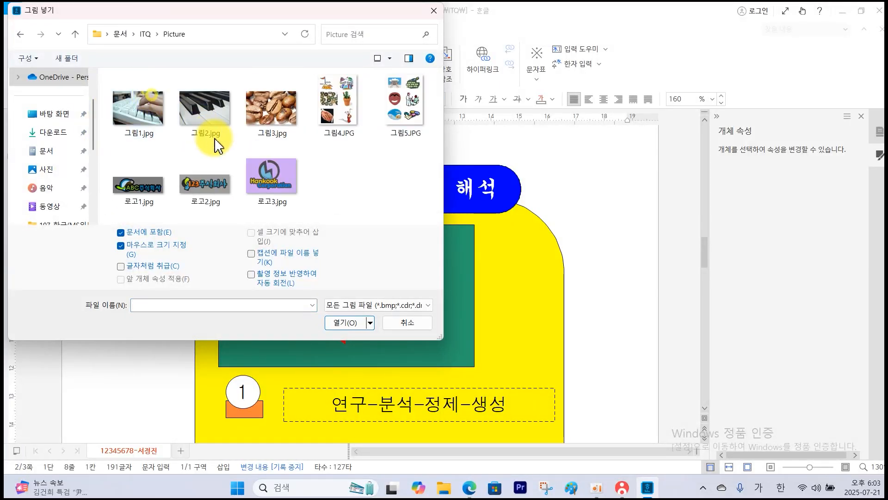
{"action": "left_click", "coordinate": [214, 189]}
{"action": "left_click", "coordinate": [347, 322]}
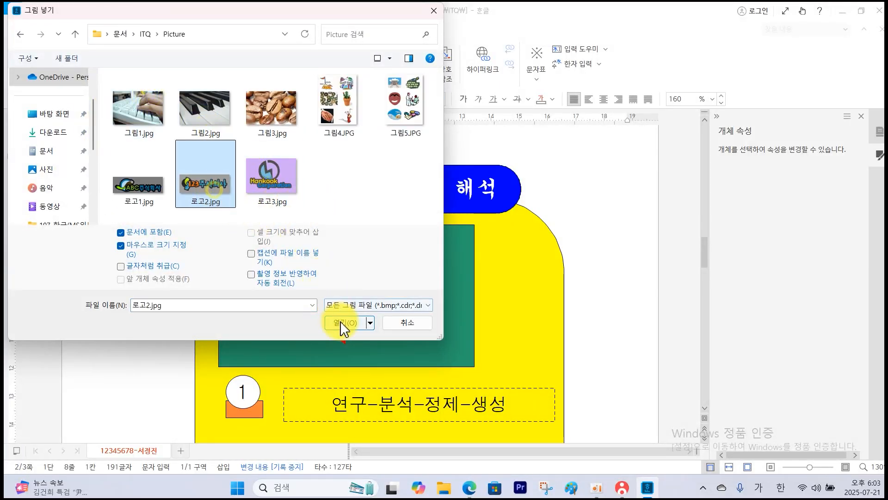
{"action": "left_click_drag", "start_coordinate": [112, 180], "coordinate": [184, 227]}
Place the inserted logo picture in front of the text and fix its size at 50 mm wide by 35 mm high.
{"action": "left_click", "coordinate": [183, 204]}
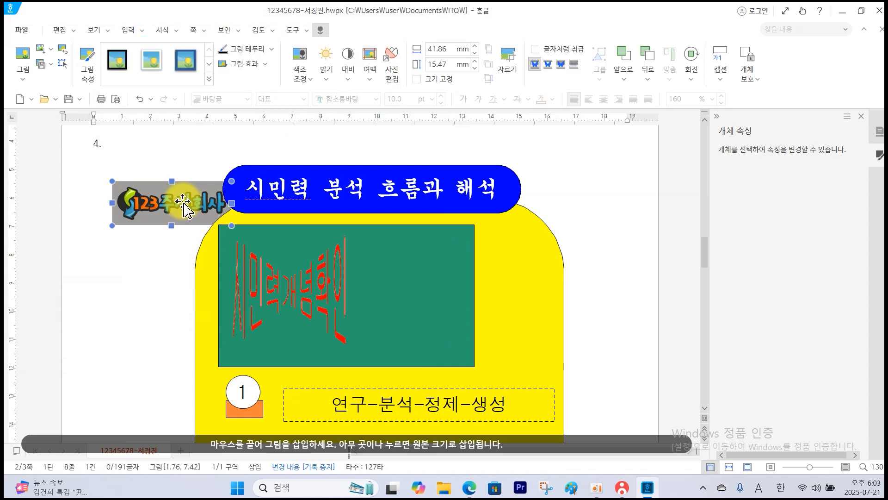
{"action": "double_click", "coordinate": [183, 204]}
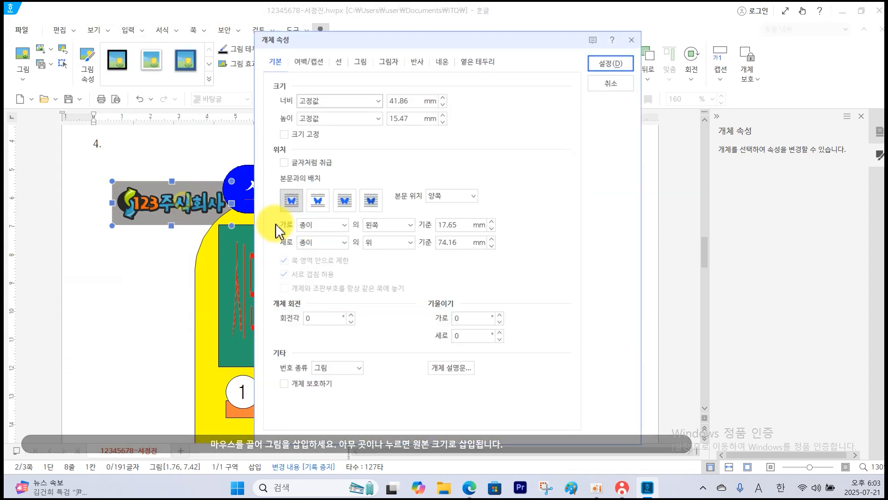
{"action": "left_click", "coordinate": [345, 204]}
{"action": "left_click_drag", "start_coordinate": [412, 101], "coordinate": [274, 127]}
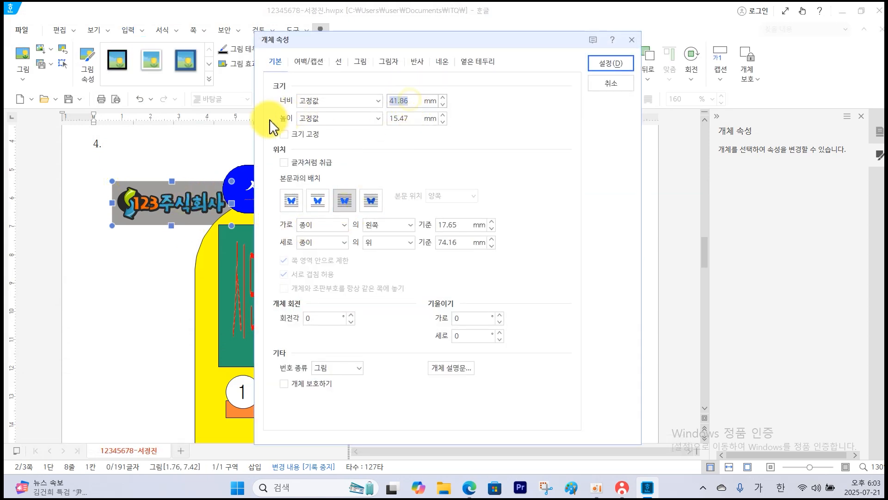
{"action": "type", "text": "50"}
{"action": "double_click", "coordinate": [414, 119]}
{"action": "type", "text": "3"}
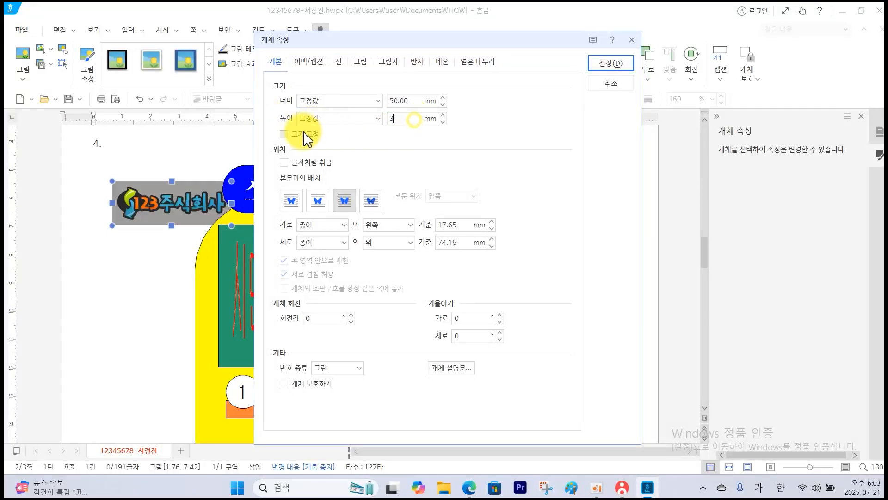
{"action": "type", "text": "5"}
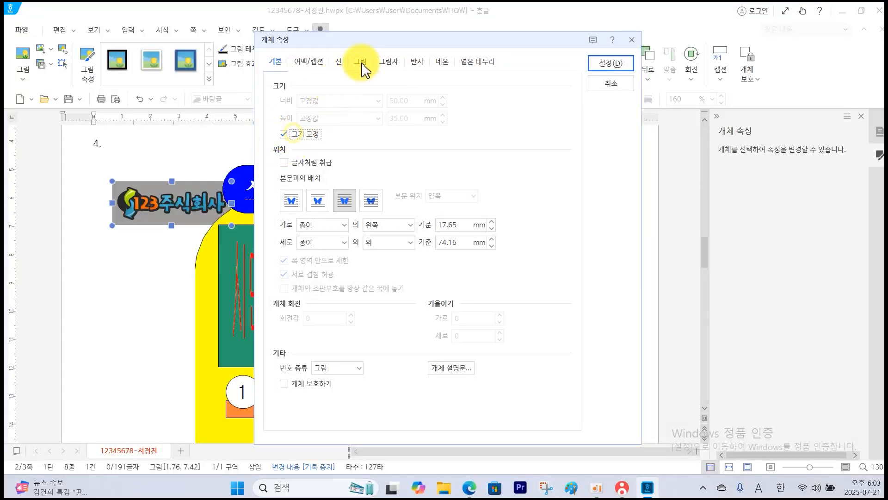
Apply the greyscale (회색조) effect to the logo and move it over the green rectangle's right edge.
{"action": "left_click", "coordinate": [361, 62]}
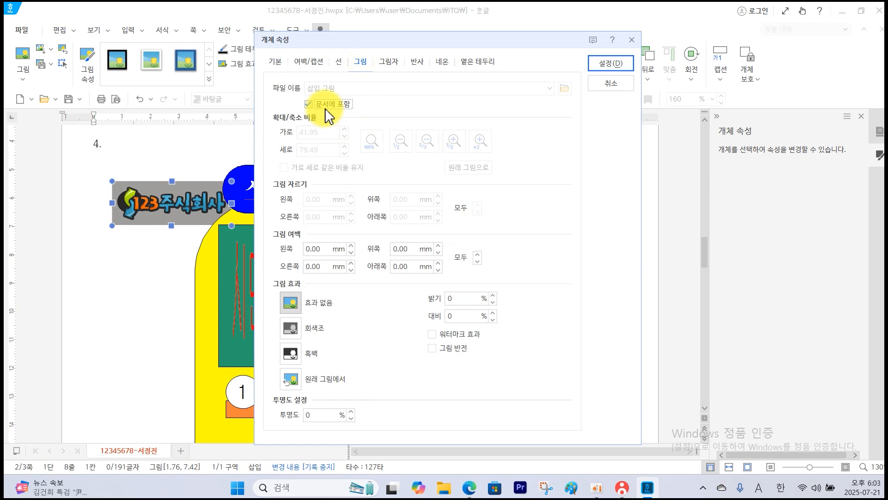
{"action": "left_click", "coordinate": [309, 330]}
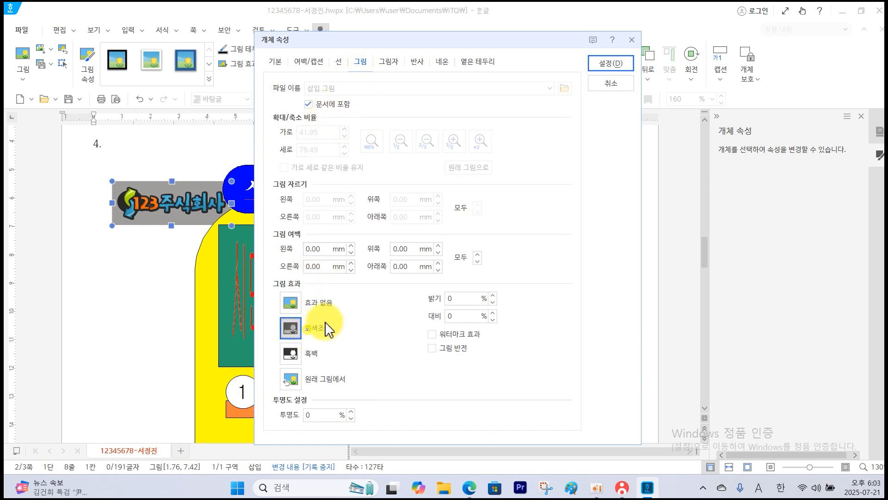
{"action": "left_click", "coordinate": [623, 59]}
{"action": "left_click_drag", "start_coordinate": [183, 227], "coordinate": [470, 288]}
{"action": "scroll", "coordinate": [518, 327], "scroll_direction": "down", "scroll_amount": 2}
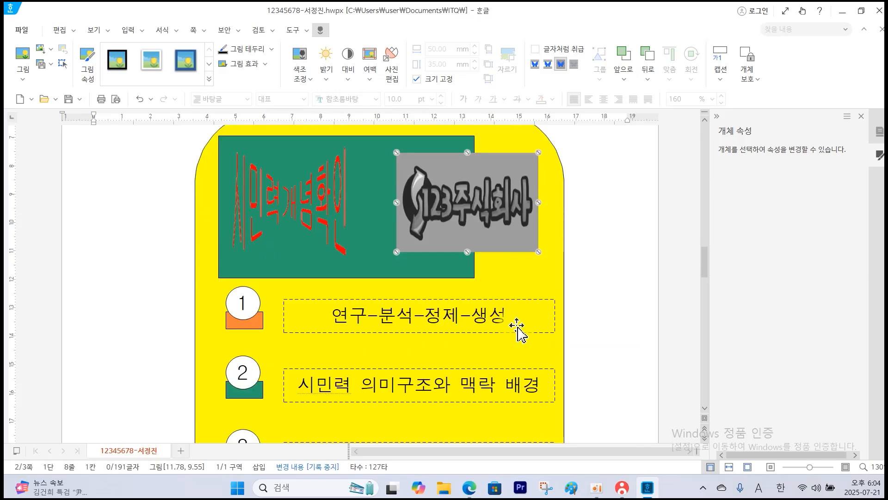
{"action": "scroll", "coordinate": [518, 327], "scroll_direction": "up", "scroll_amount": 3}
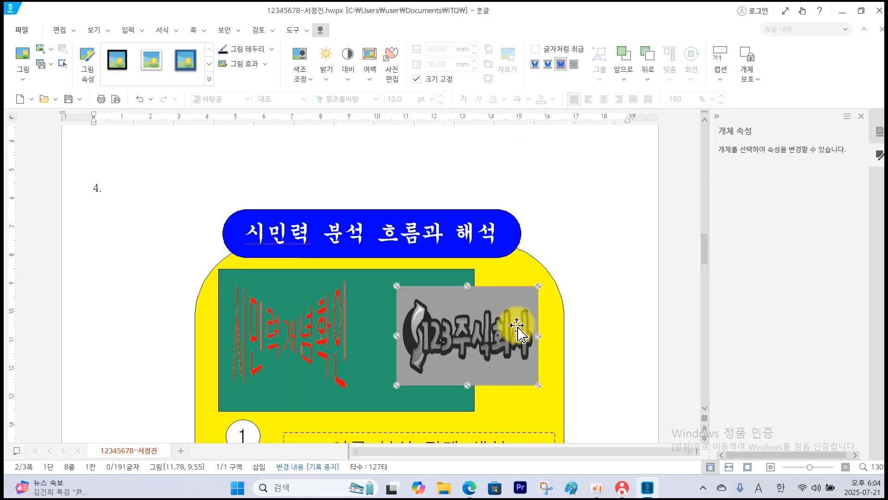
Save the document and send the answer file to the proctor's PC through the KOAS exam program.
{"action": "left_click", "coordinate": [68, 98]}
{"action": "left_click", "coordinate": [621, 488]}
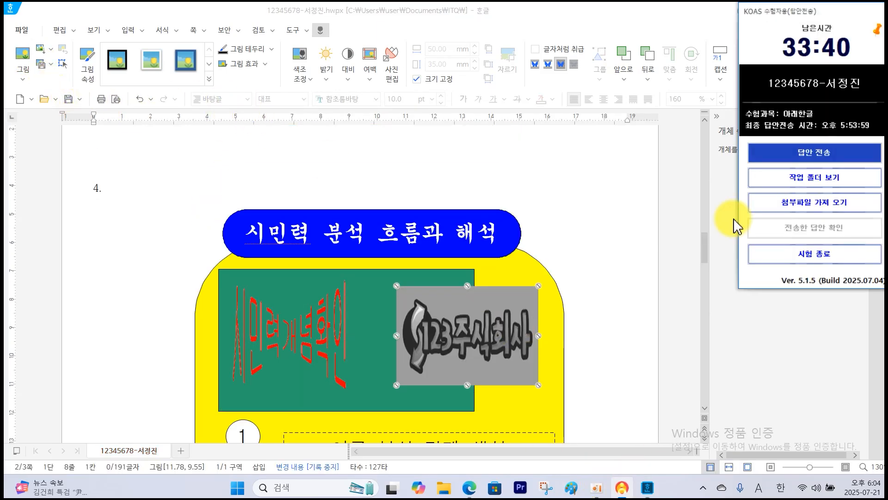
{"action": "left_click", "coordinate": [770, 154]}
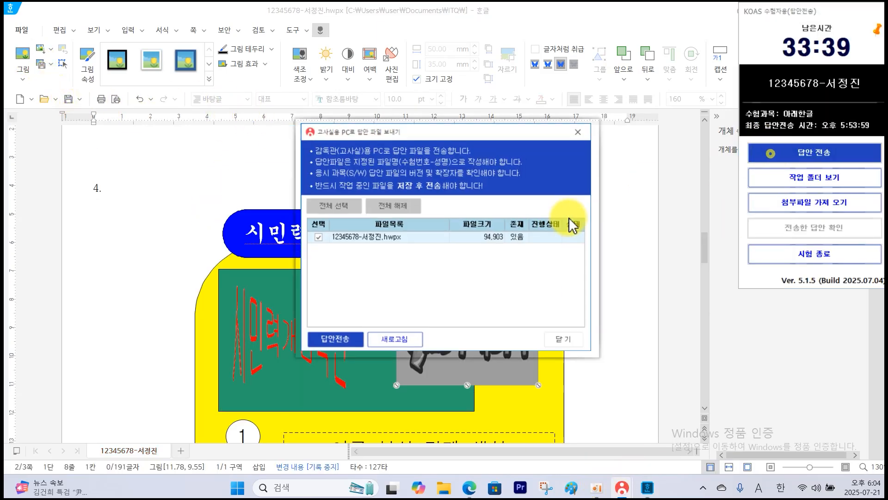
{"action": "left_click", "coordinate": [345, 352]}
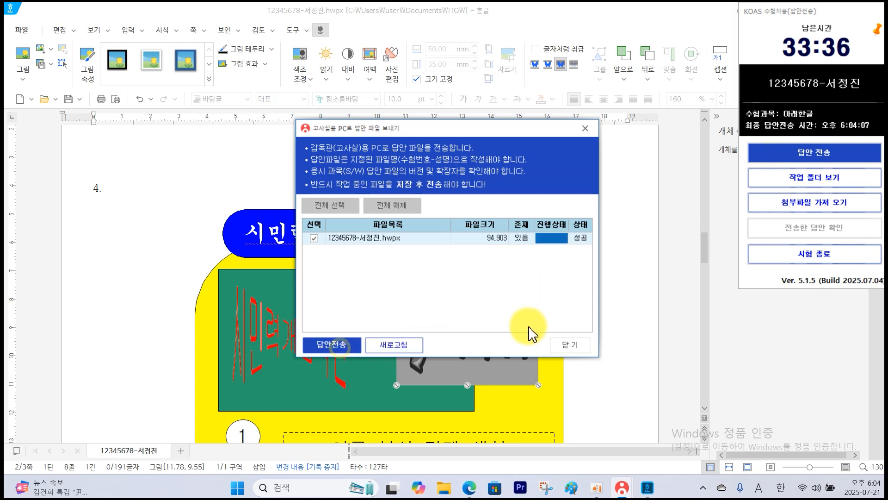
{"action": "left_click", "coordinate": [572, 346]}
Place the text cursor at the start of the blank third page in the Hangul document.
{"action": "scroll", "coordinate": [516, 318], "scroll_direction": "down", "scroll_amount": 10}
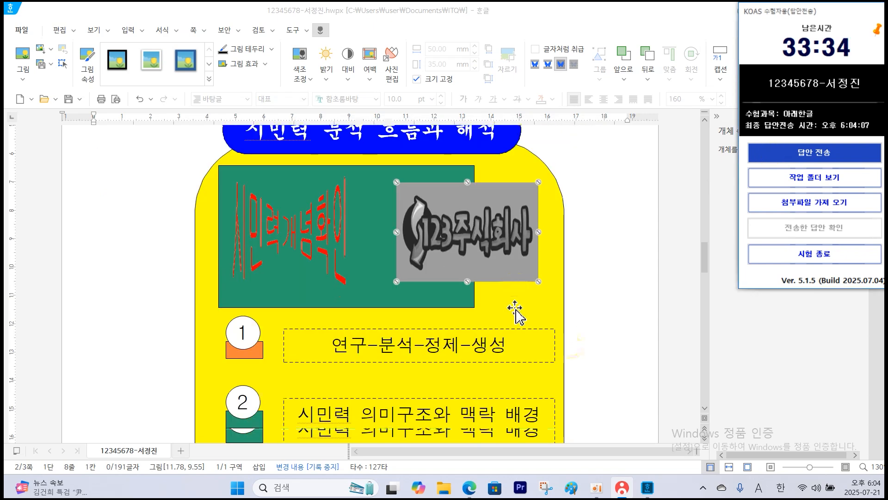
{"action": "scroll", "coordinate": [516, 319], "scroll_direction": "down", "scroll_amount": 5}
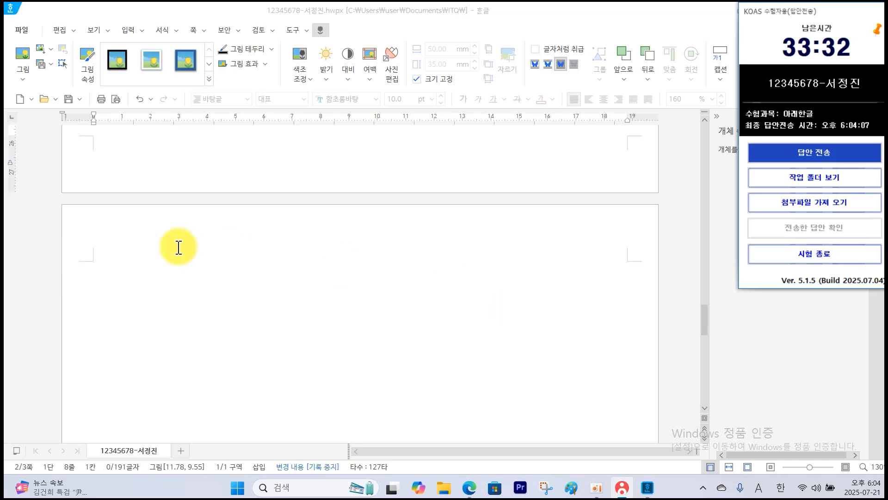
{"action": "left_click", "coordinate": [165, 263]}
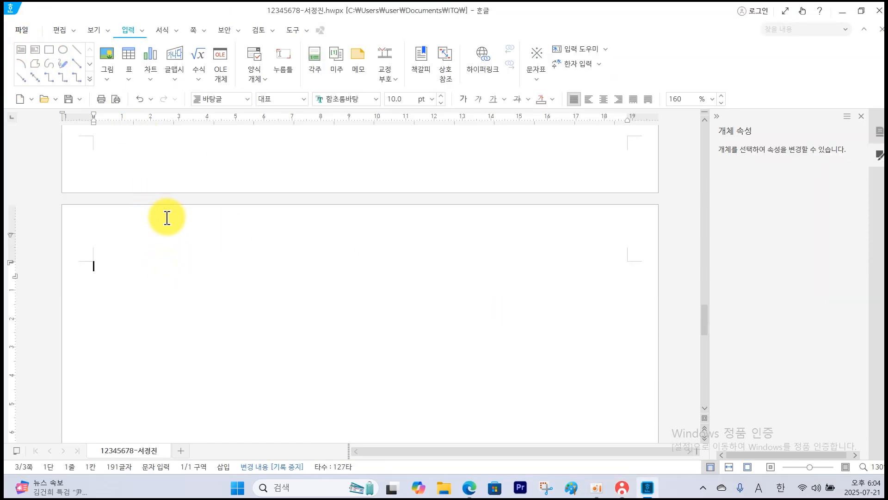
Switch to the question PDF and examine the header text, font, size and alignment specified on page 4.
{"action": "left_click", "coordinate": [469, 491]}
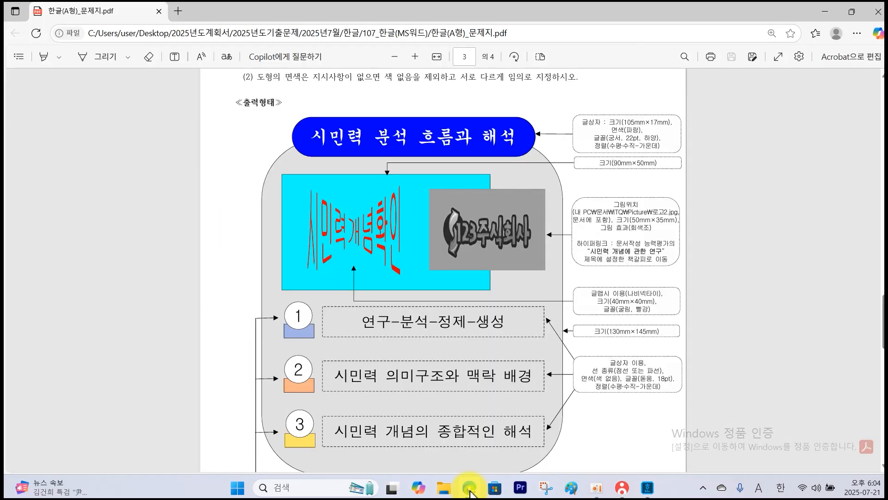
{"action": "scroll", "coordinate": [479, 443], "scroll_direction": "down", "scroll_amount": 15}
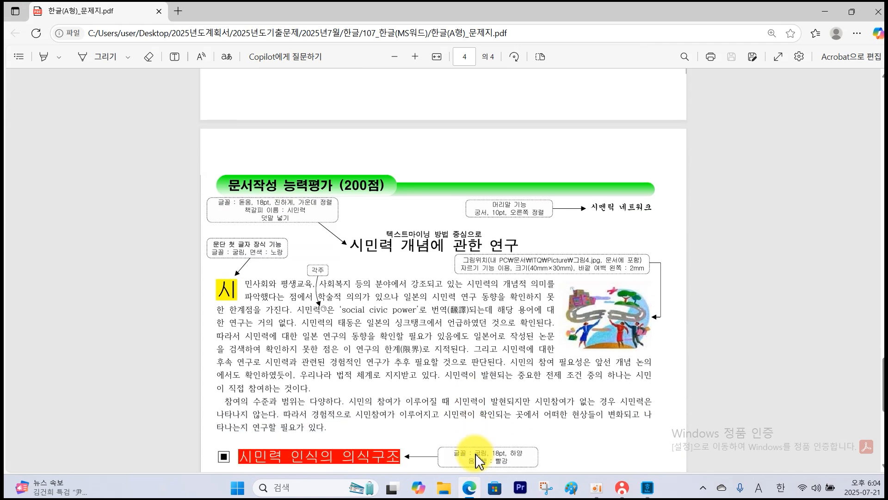
{"action": "scroll", "coordinate": [479, 461], "scroll_direction": "down", "scroll_amount": 1}
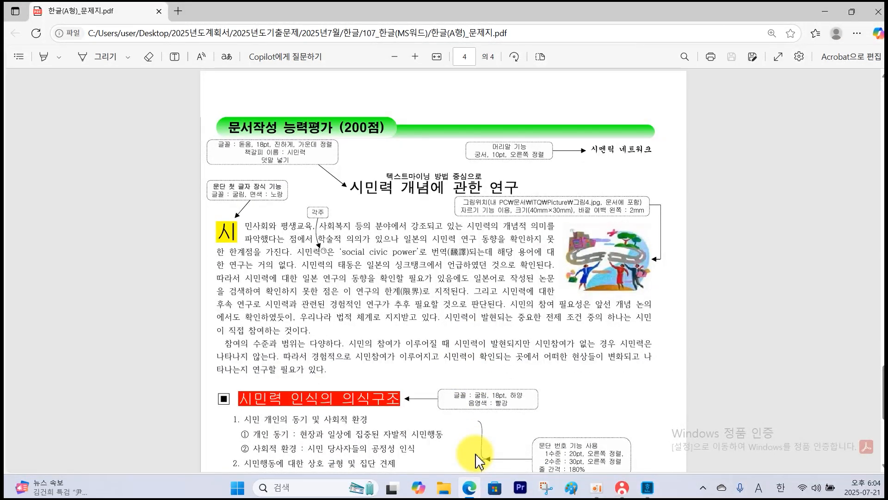
{"action": "mouse_move", "coordinate": [462, 131]}
{"action": "left_mouse_down"}
{"action": "mouse_move", "coordinate": [479, 155]}
{"action": "mouse_move", "coordinate": [662, 168]}
{"action": "left_mouse_up"}
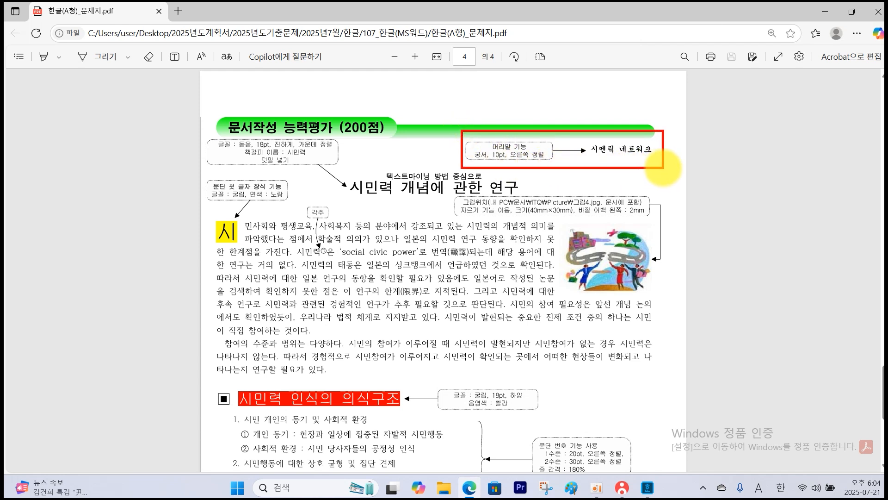
{"action": "key", "text": "Escape"}
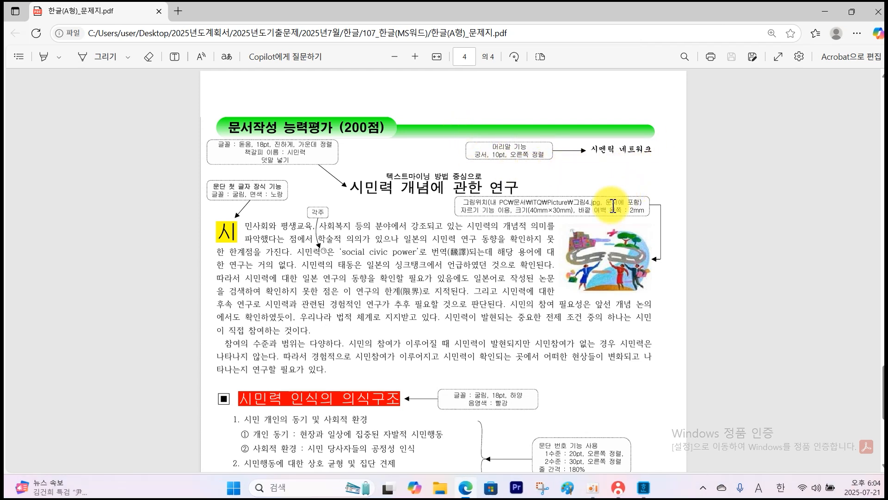
Switch back to the Hangul document and create a header for both pages (양쪽) on page 3.
{"action": "left_click", "coordinate": [657, 488]}
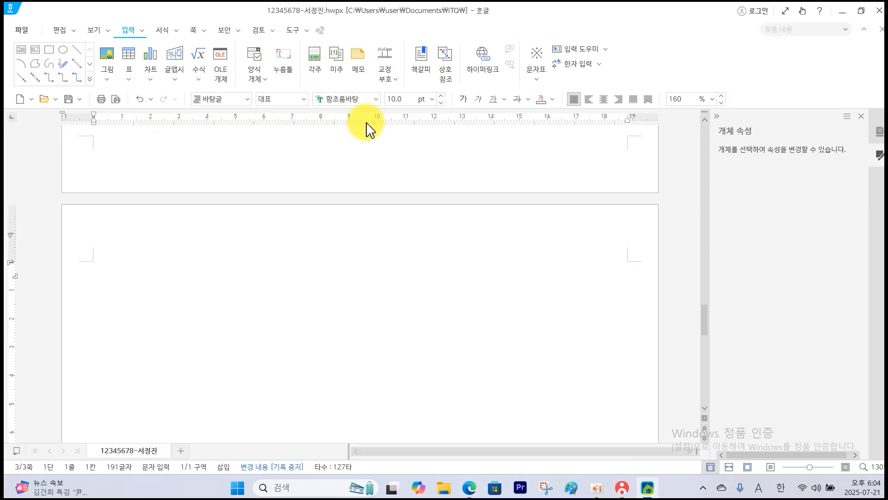
{"action": "left_click", "coordinate": [193, 31]}
{"action": "left_click", "coordinate": [196, 78]}
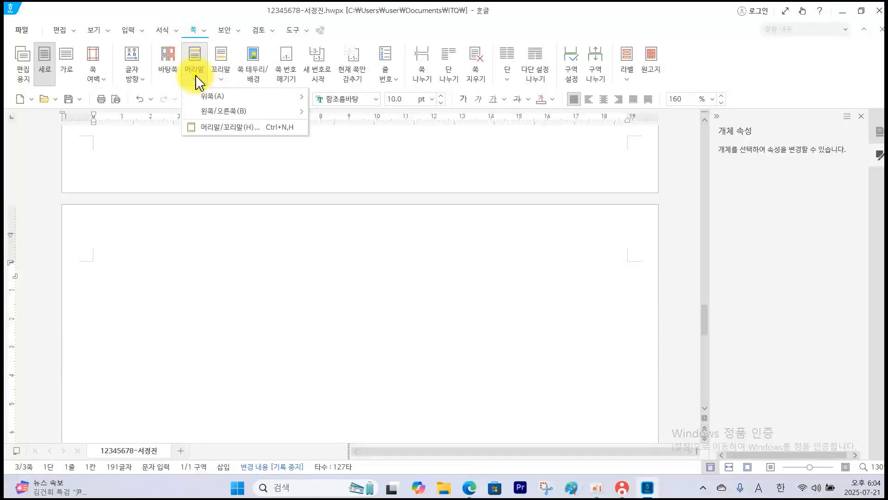
{"action": "left_click", "coordinate": [222, 134]}
{"action": "left_click", "coordinate": [616, 128]}
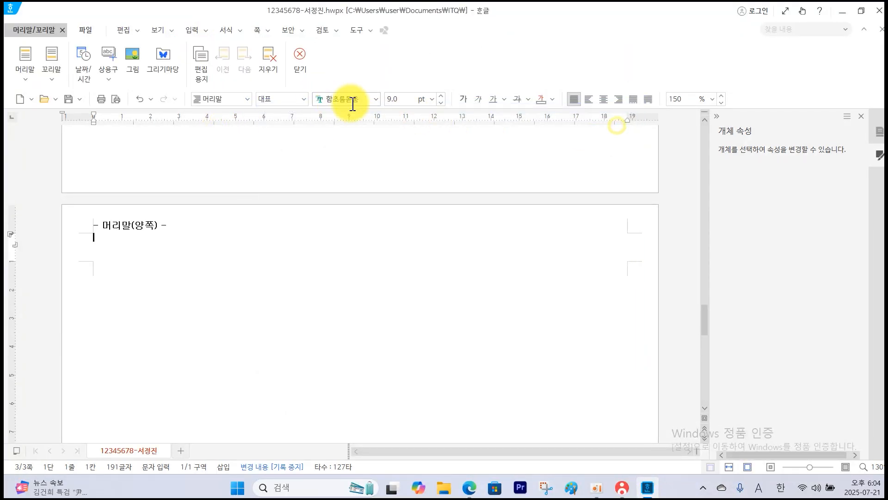
Format the header as 궁서, 10 pt, right-aligned, enter 시멘틱 네트워크 and close header editing.
{"action": "left_click", "coordinate": [378, 99]}
{"action": "left_click", "coordinate": [347, 213]}
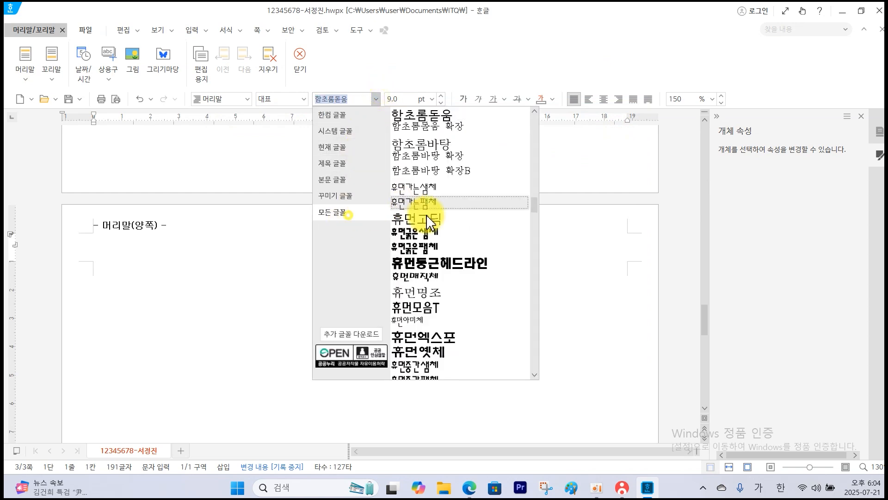
{"action": "left_click_drag", "start_coordinate": [532, 213], "coordinate": [532, 123]}
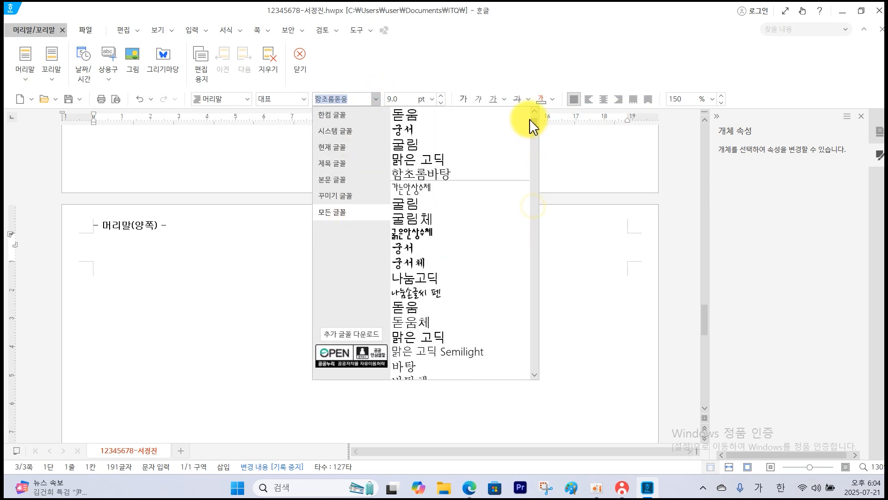
{"action": "left_click", "coordinate": [429, 130]}
{"action": "left_click", "coordinate": [442, 94]}
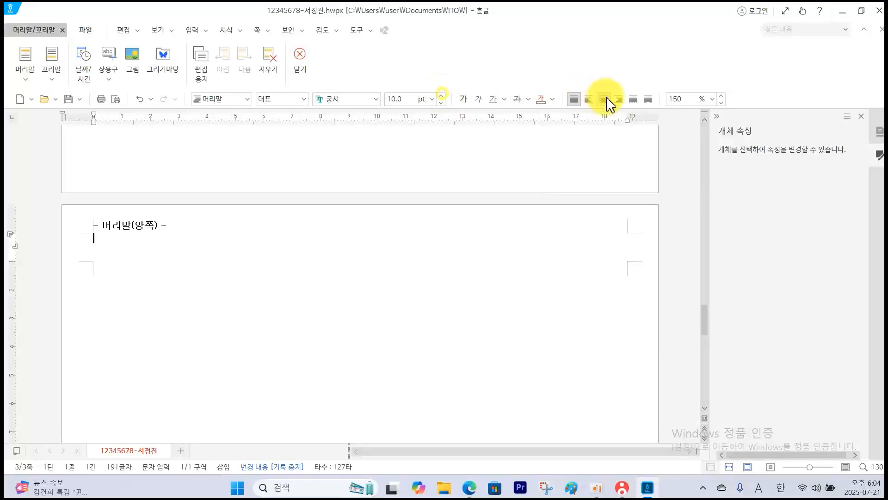
{"action": "left_click", "coordinate": [619, 101]}
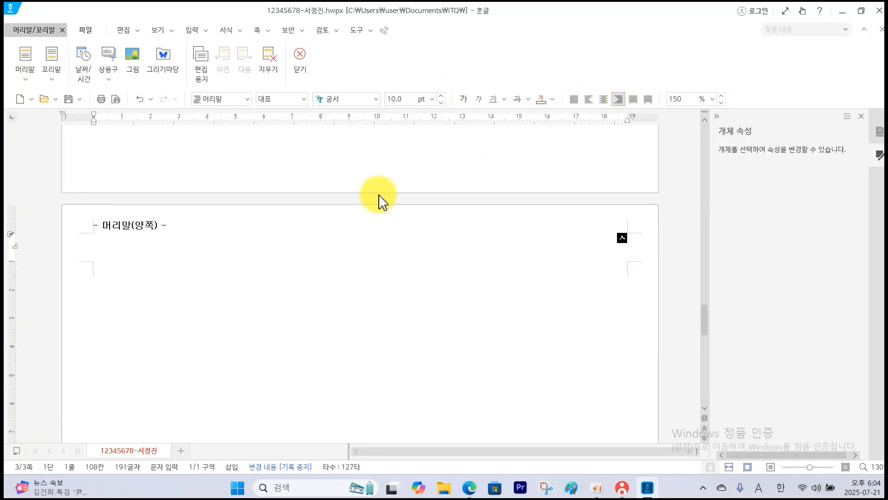
{"action": "type", "text": "워크"}
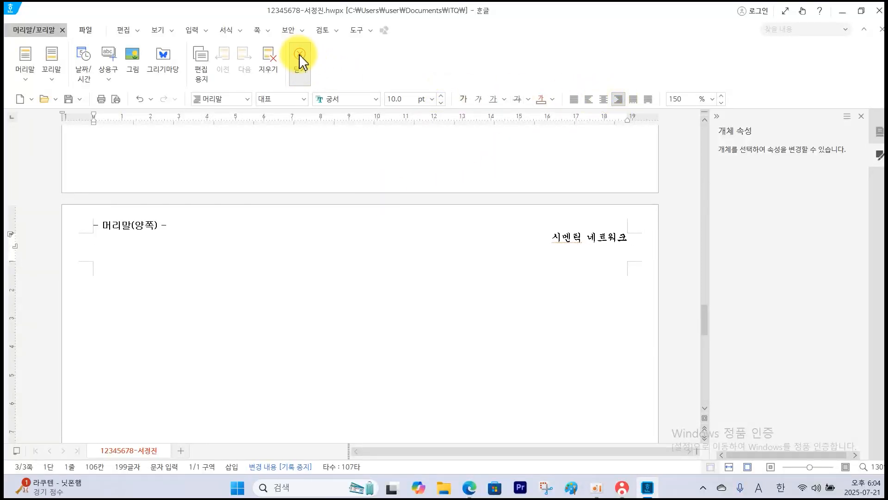
{"action": "left_click", "coordinate": [299, 55]}
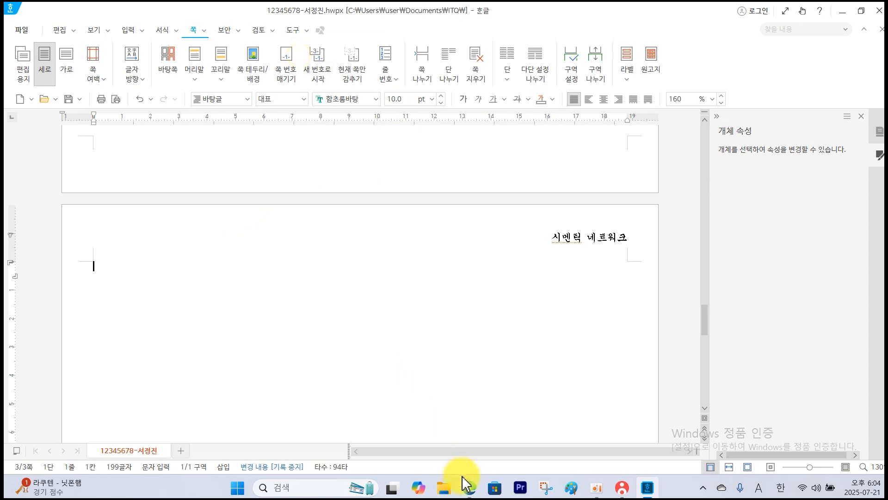
Switch to the question PDF and read the title and the first paragraph up to 거의 없다.
{"action": "left_click", "coordinate": [476, 494]}
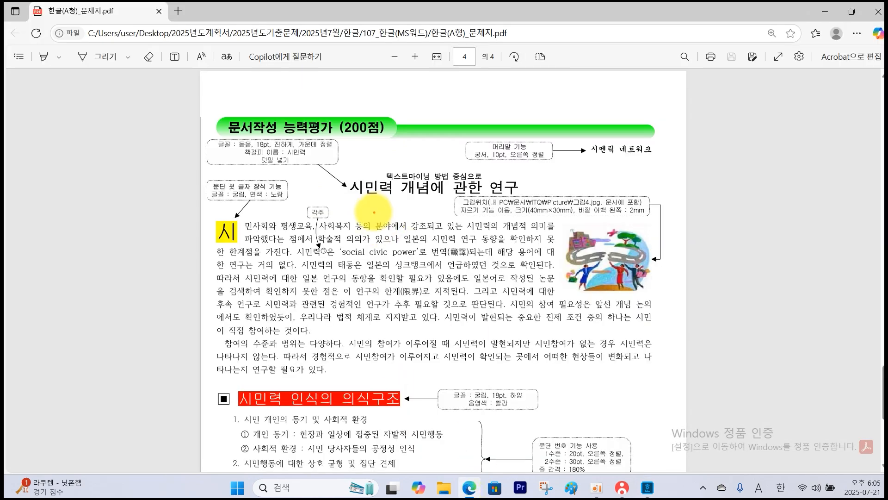
{"action": "mouse_move", "coordinate": [346, 172]}
{"action": "left_mouse_down"}
{"action": "mouse_move", "coordinate": [405, 190]}
{"action": "mouse_move", "coordinate": [514, 193]}
{"action": "left_mouse_up"}
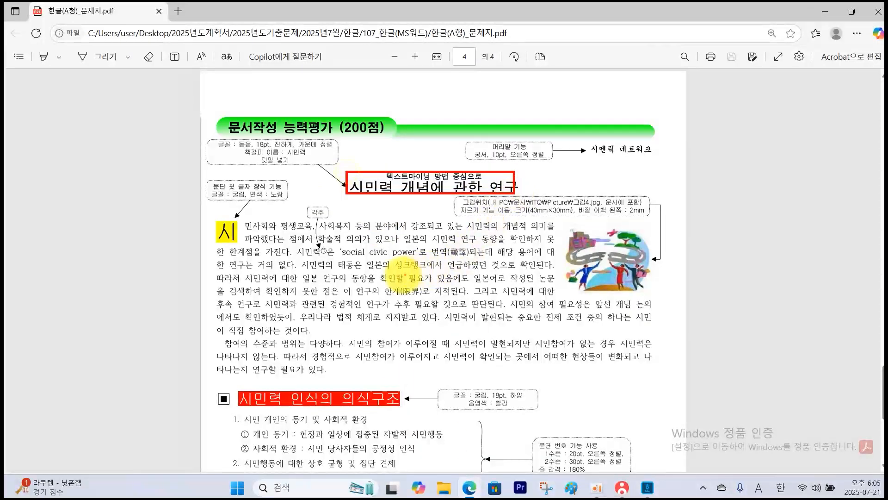
{"action": "left_click_drag", "start_coordinate": [281, 268], "coordinate": [299, 267]}
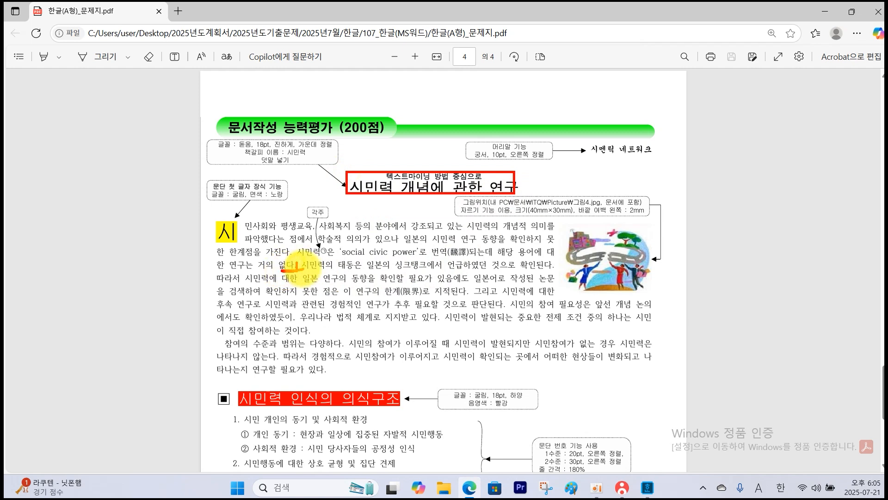
{"action": "key", "text": "Escape"}
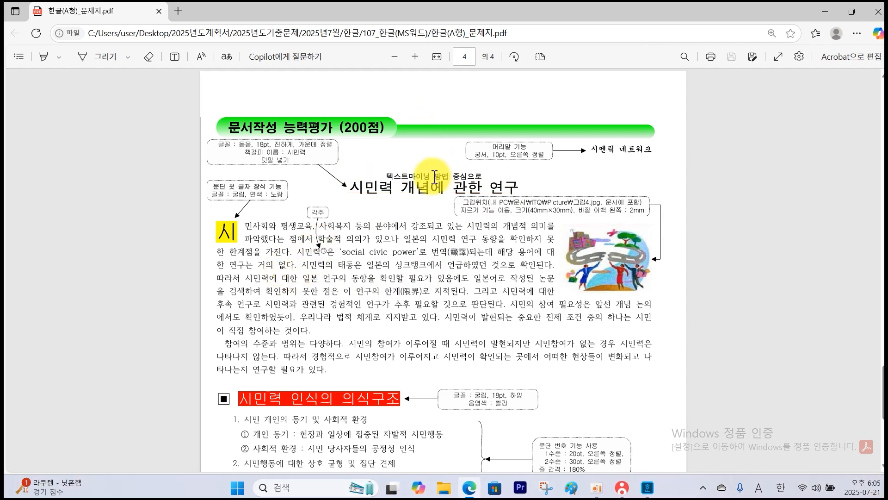
In the Hangul document, enter the title 시민력 개념에 관한 연구 and, after a blank line, the first paragraph through 거의 없다.
{"action": "left_click", "coordinate": [647, 487]}
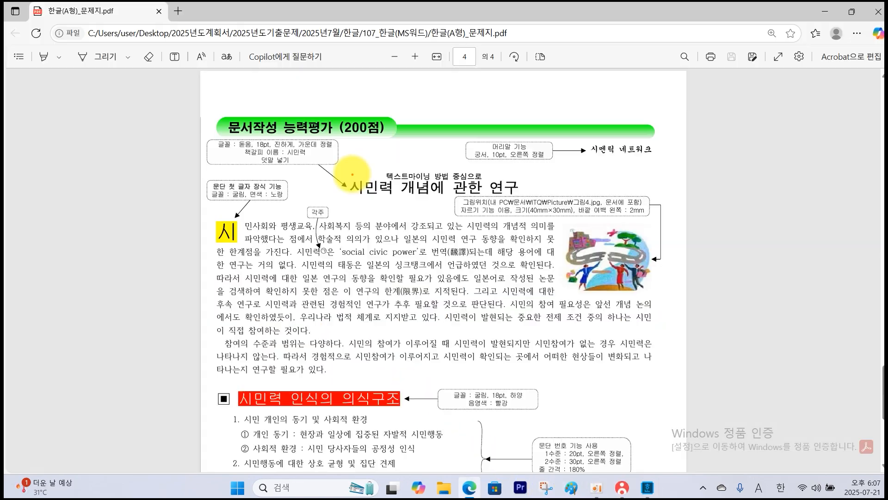
Switch to the question PDF and read the title's font, alignment, bookmark name and 덧말 requirements.
{"action": "mouse_move", "coordinate": [348, 175]}
{"action": "left_mouse_down"}
{"action": "mouse_move", "coordinate": [417, 199]}
{"action": "mouse_move", "coordinate": [526, 199]}
{"action": "left_mouse_up"}
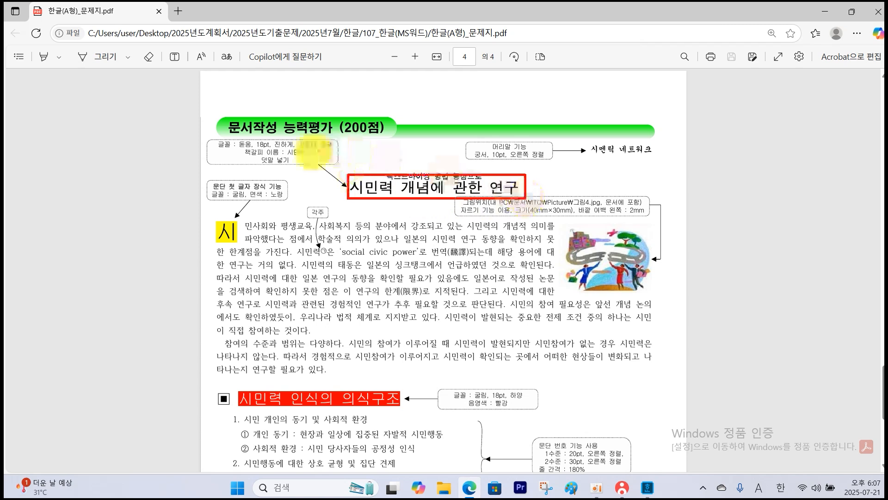
{"action": "left_click_drag", "start_coordinate": [256, 149], "coordinate": [321, 147]}
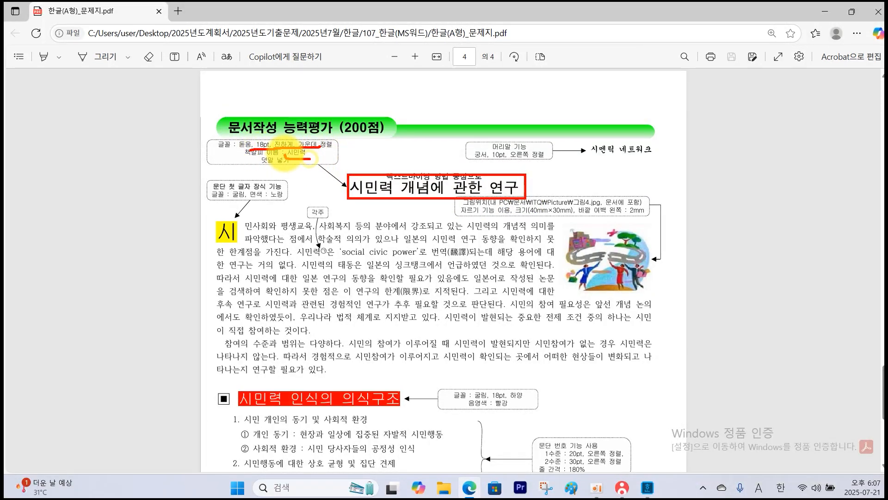
{"action": "left_click_drag", "start_coordinate": [289, 164], "coordinate": [385, 170]}
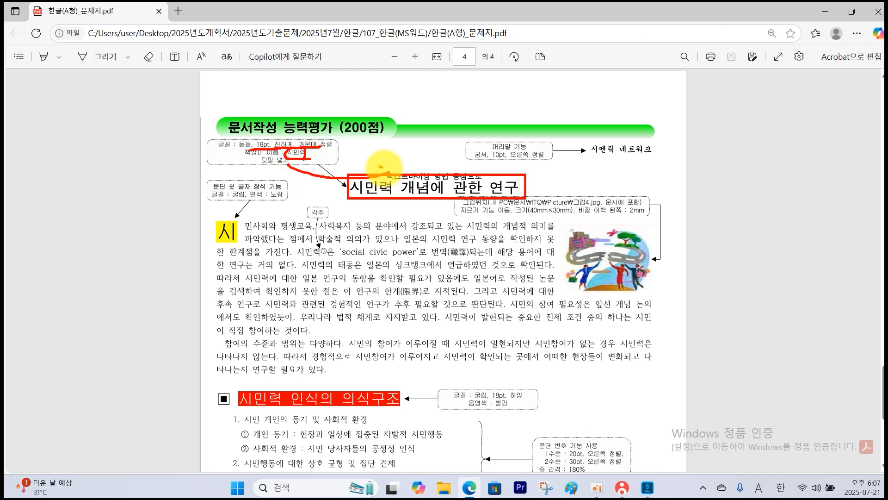
{"action": "key", "text": "Escape"}
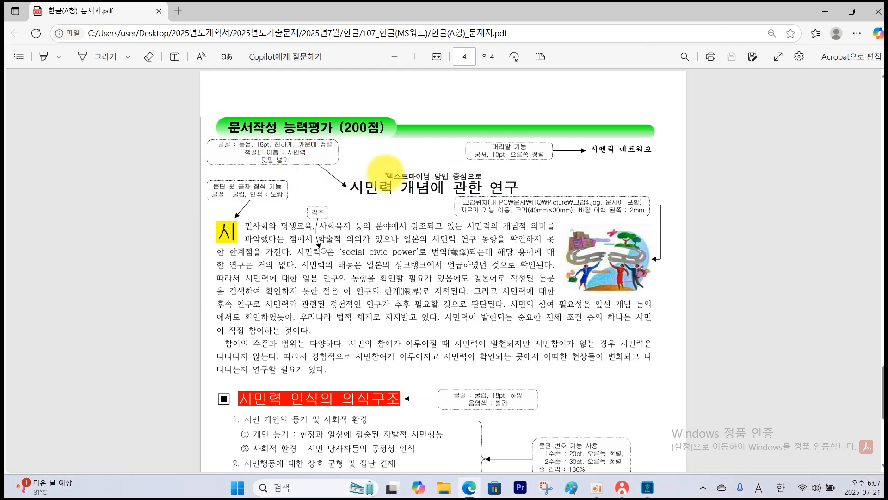
{"action": "left_click_drag", "start_coordinate": [380, 168], "coordinate": [409, 180]}
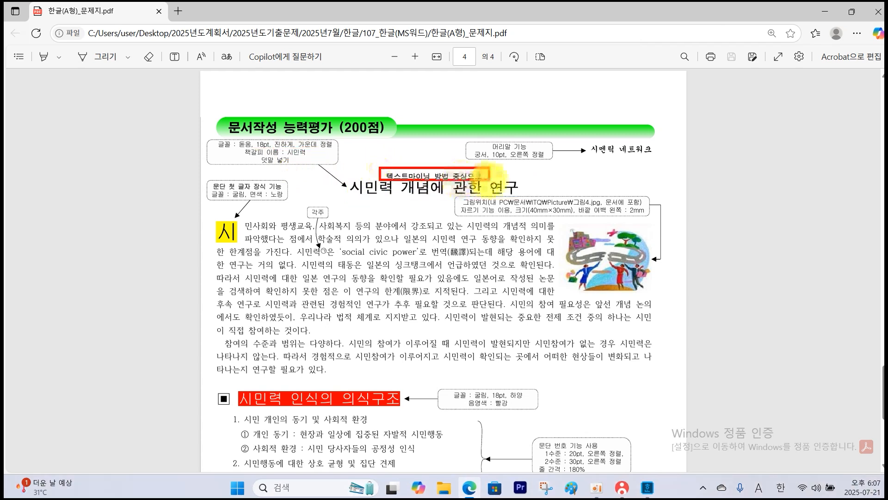
{"action": "left_click_drag", "start_coordinate": [288, 161], "coordinate": [367, 167]}
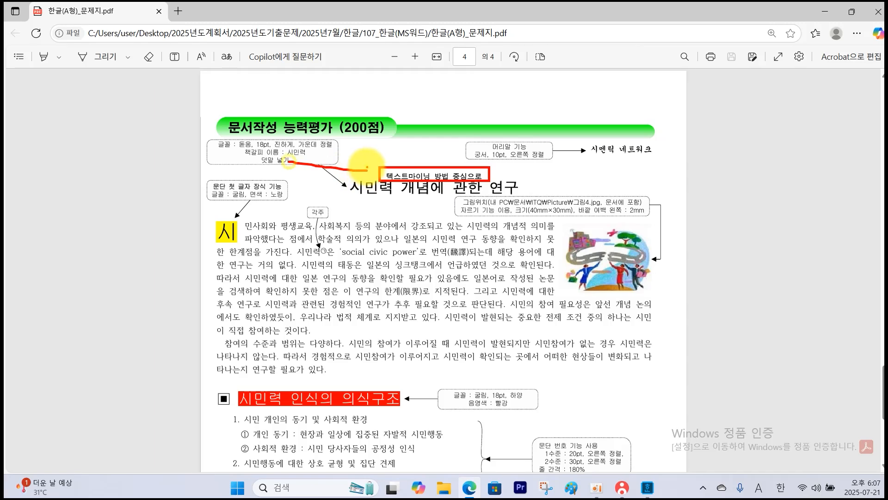
Switch back to the Hangul document and format the title 시민력 개념에 관한 연구 as 돋움, 18 pt, bold and centered.
{"action": "left_click", "coordinate": [648, 490]}
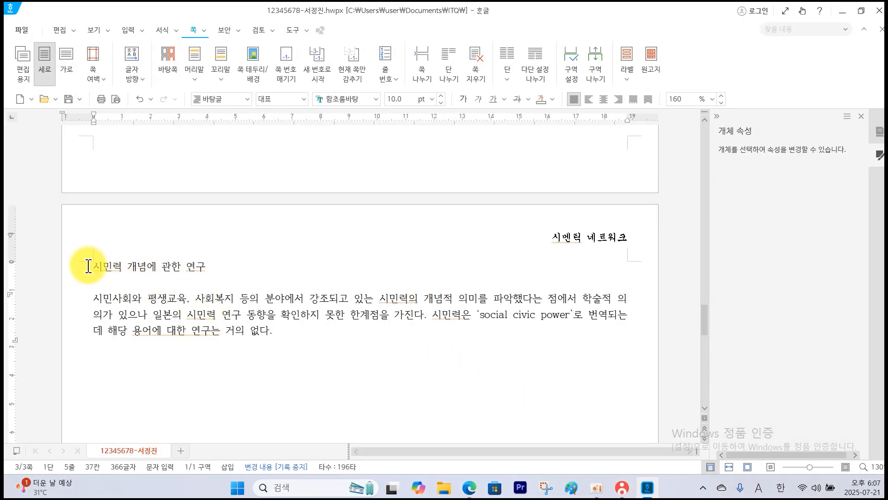
{"action": "left_click_drag", "start_coordinate": [93, 268], "coordinate": [222, 283]}
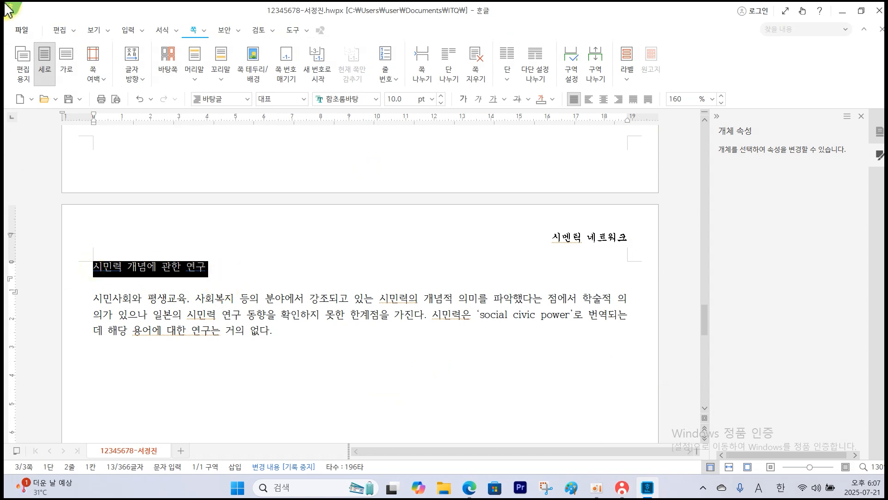
{"action": "left_click", "coordinate": [376, 100]}
{"action": "left_click", "coordinate": [414, 135]}
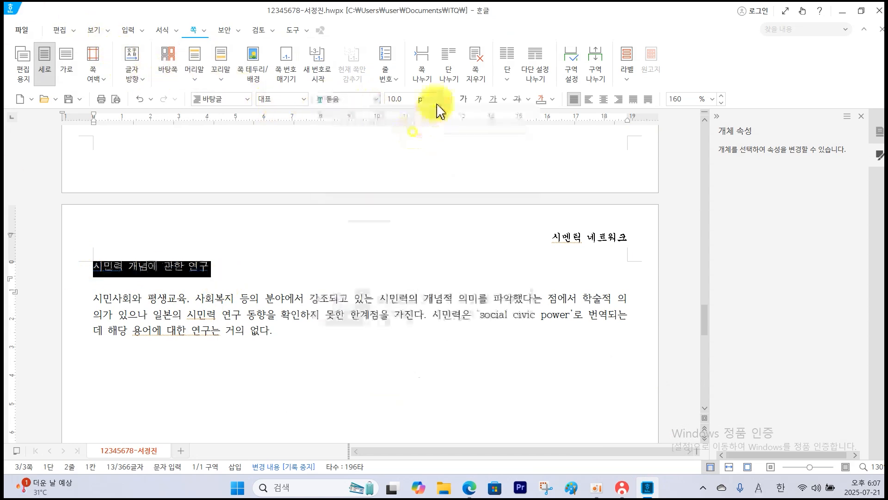
{"action": "left_click", "coordinate": [431, 99]}
{"action": "left_click", "coordinate": [396, 278]}
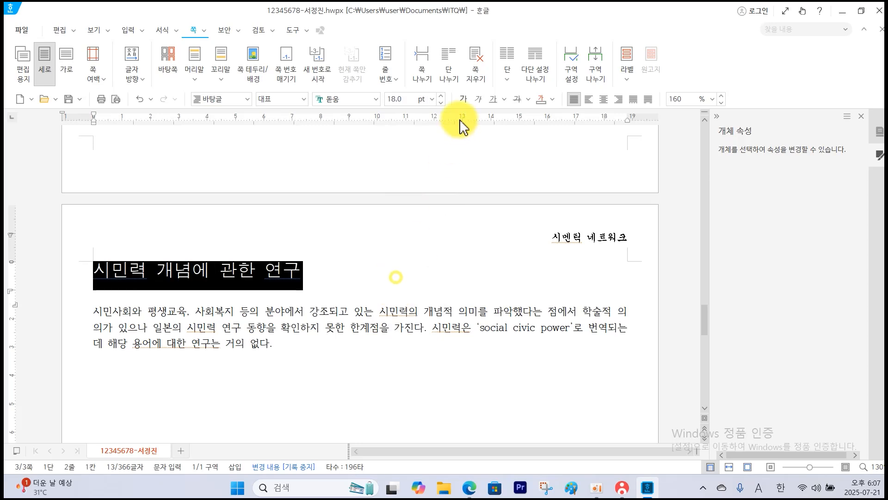
{"action": "left_click", "coordinate": [463, 99]}
{"action": "left_click", "coordinate": [604, 99]}
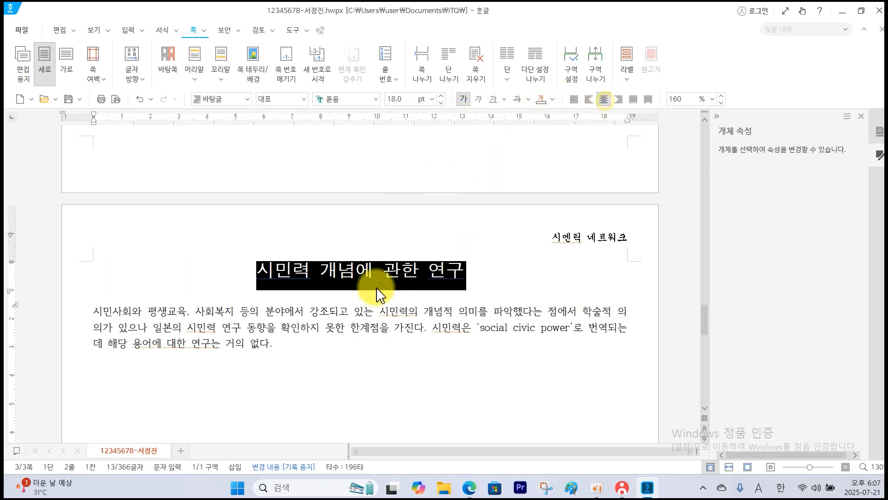
Add the 덧말 텍스트마이닝 방법 중심으로 above the title.
{"action": "left_click", "coordinate": [141, 31]}
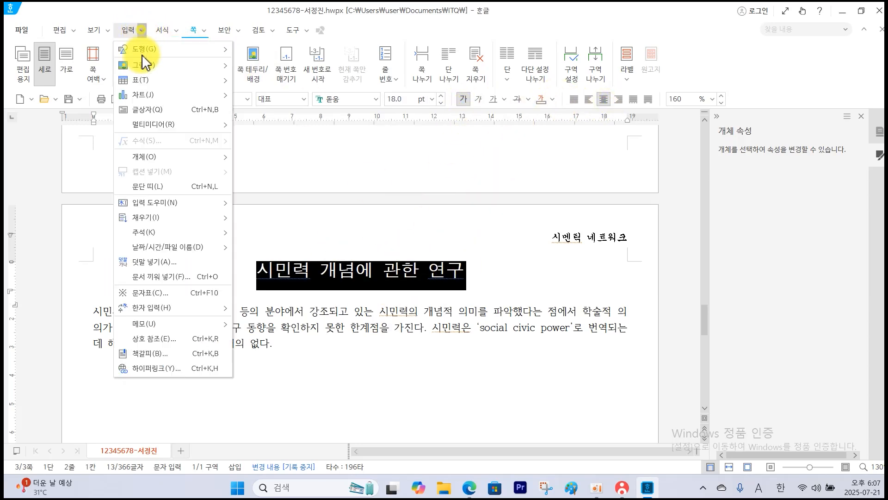
{"action": "left_click", "coordinate": [158, 264]}
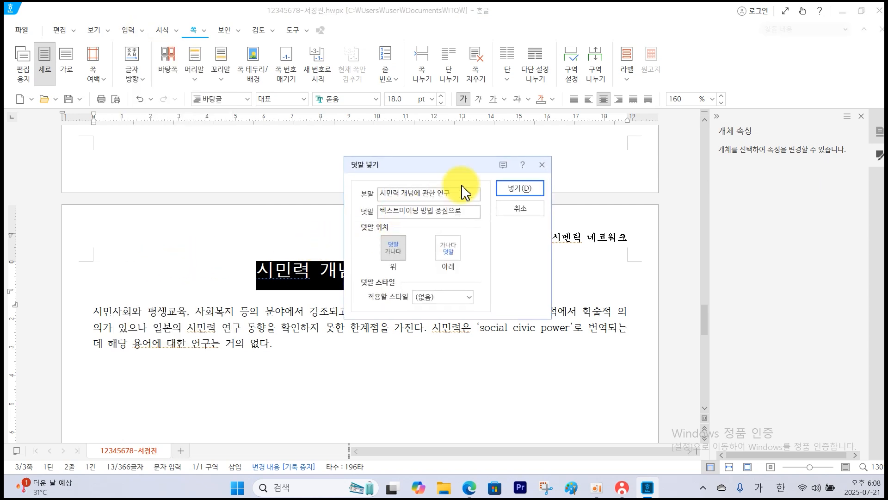
{"action": "left_click", "coordinate": [511, 193]}
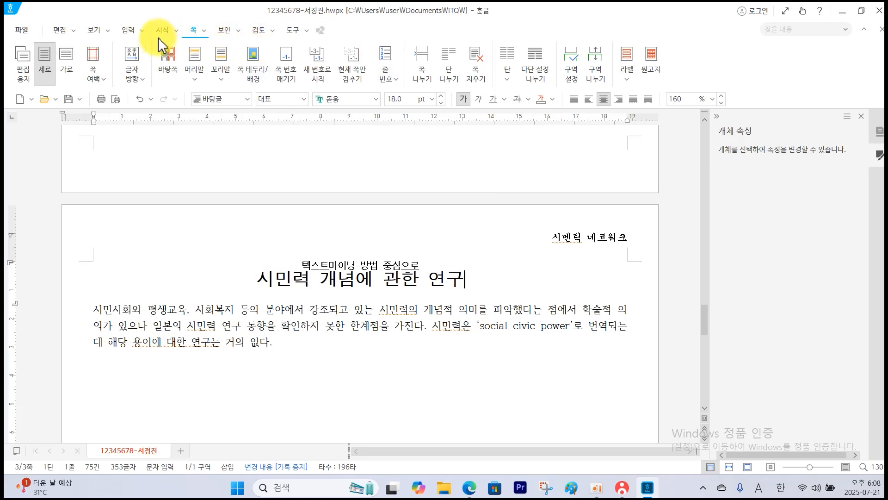
Insert a bookmark (책갈피) named 시민력 at the end of the title.
{"action": "left_click", "coordinate": [130, 31]}
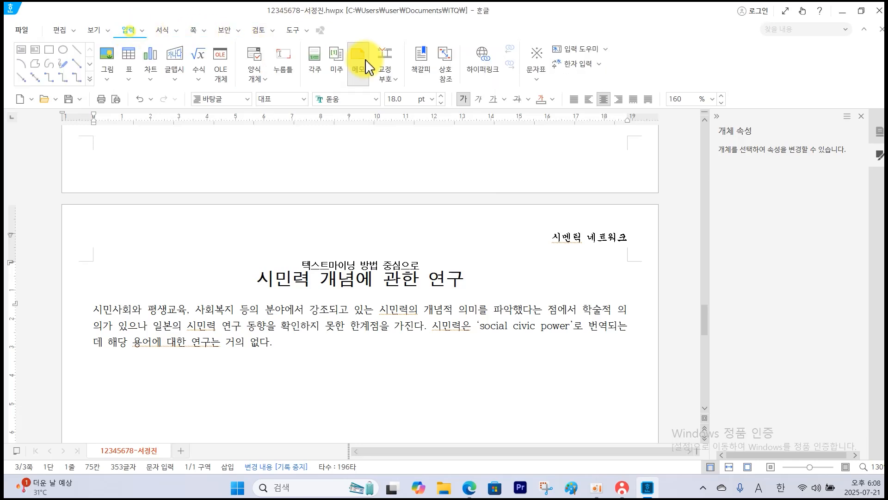
{"action": "left_click", "coordinate": [422, 71]}
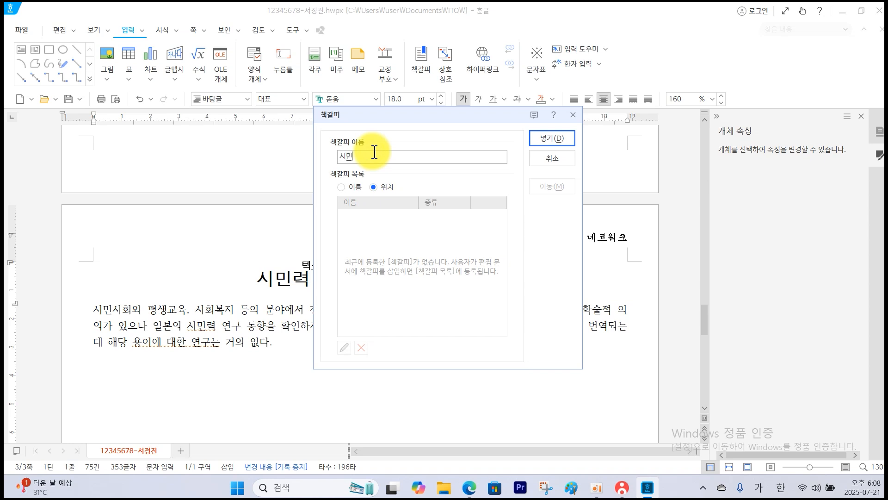
{"action": "left_click", "coordinate": [551, 139]}
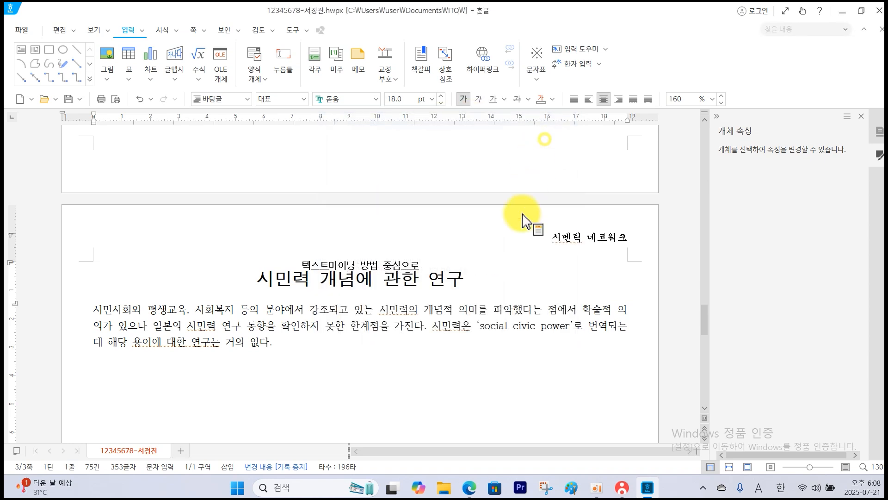
Hyperlink the 123주식회사 logo picture on page 2 to the 시민력 bookmark, as the question PDF specifies, and test the link.
{"action": "scroll", "coordinate": [522, 263], "scroll_direction": "up", "scroll_amount": 10}
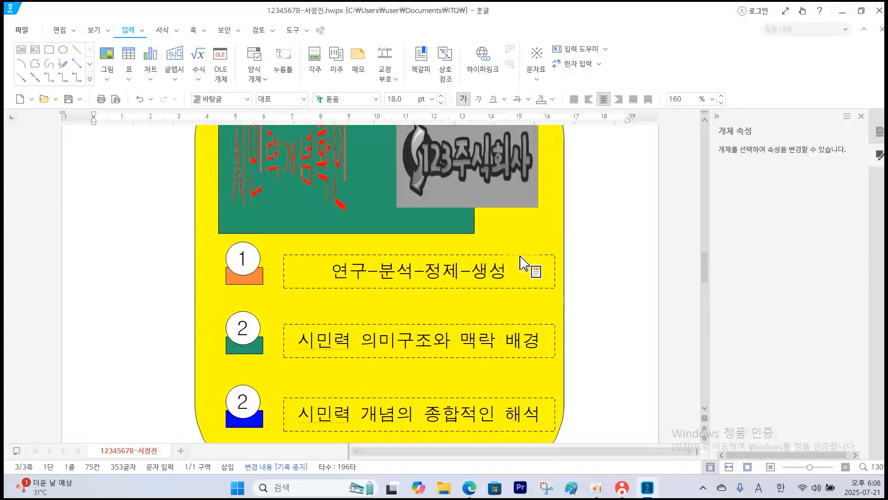
{"action": "left_click", "coordinate": [492, 239]}
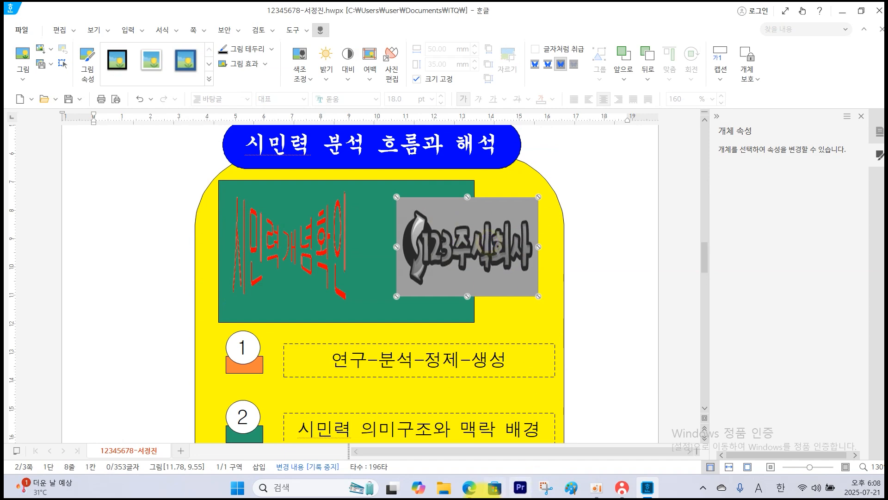
{"action": "left_click", "coordinate": [466, 491]}
{"action": "scroll", "coordinate": [532, 283], "scroll_direction": "up", "scroll_amount": 10}
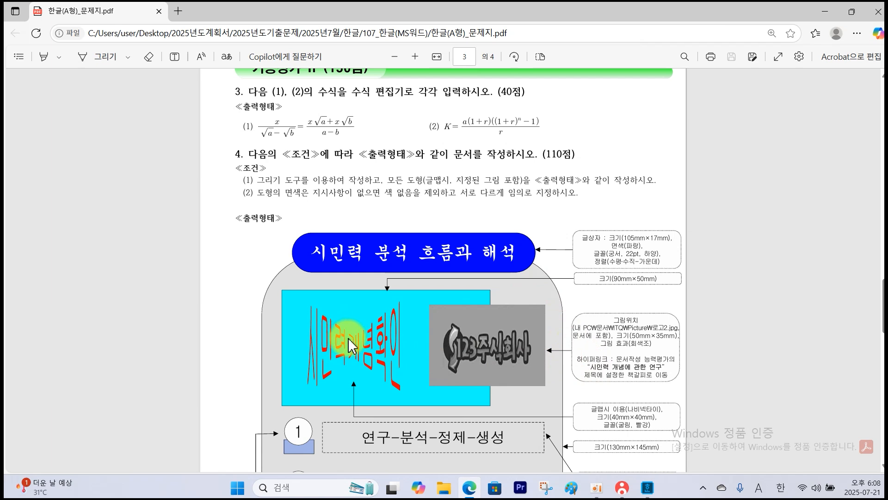
{"action": "left_click", "coordinate": [642, 493]}
{"action": "right_click", "coordinate": [476, 261]}
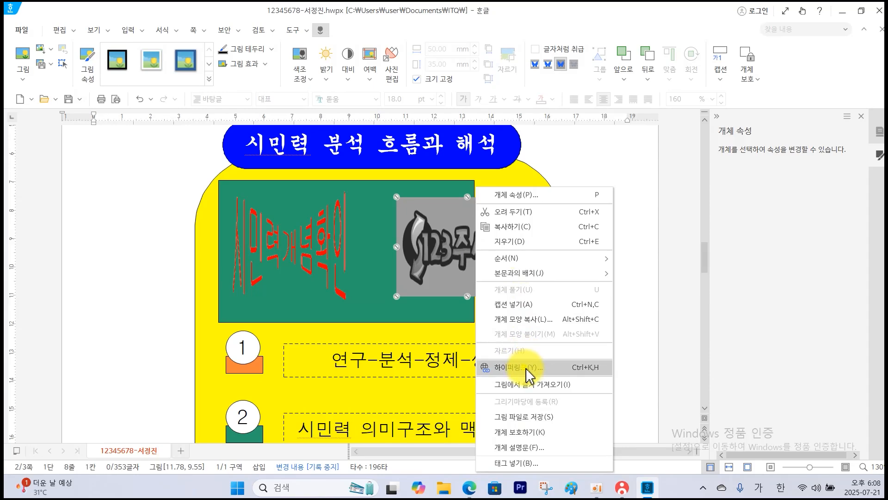
{"action": "left_click", "coordinate": [520, 366]}
{"action": "left_click", "coordinate": [378, 167]}
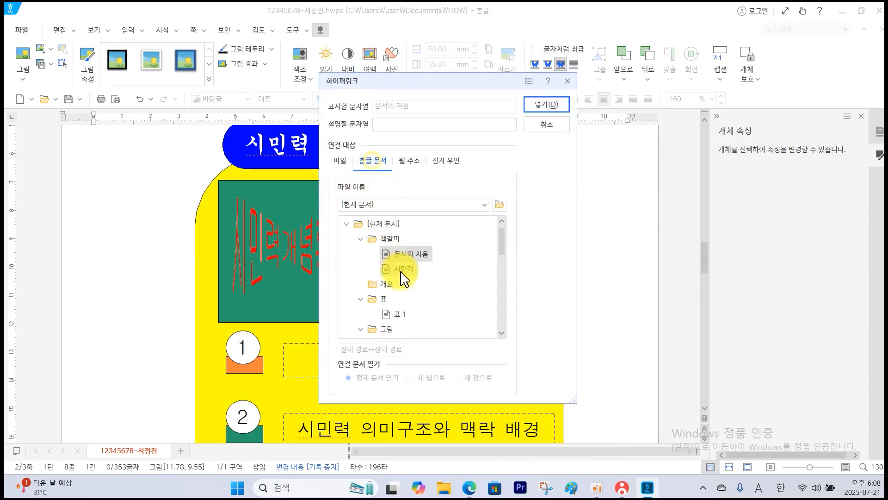
{"action": "left_click", "coordinate": [550, 107]}
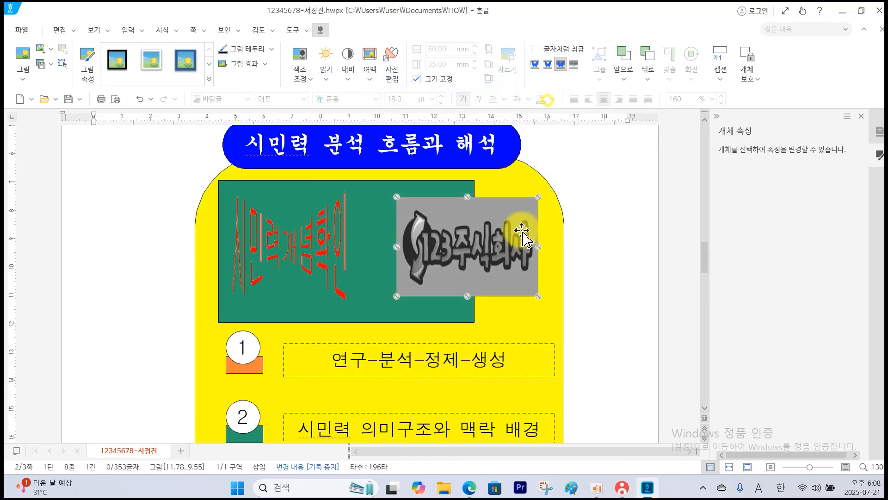
{"action": "right_click", "coordinate": [494, 245]}
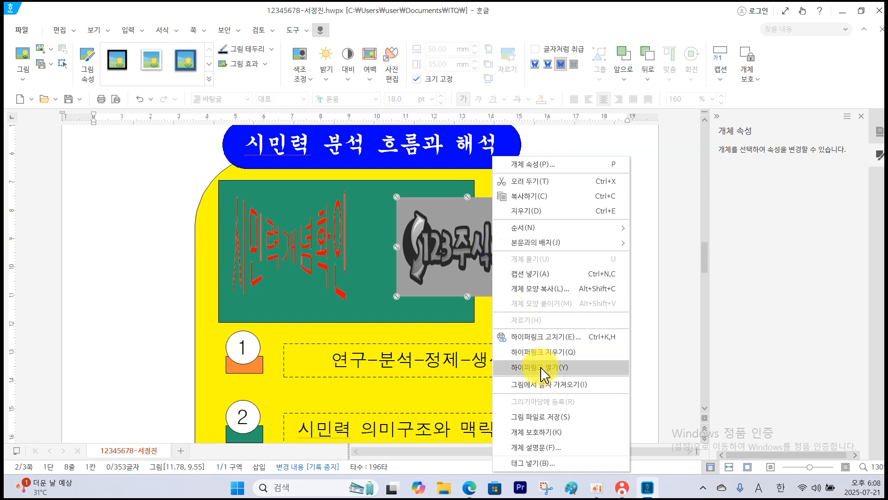
{"action": "left_click", "coordinate": [543, 367]}
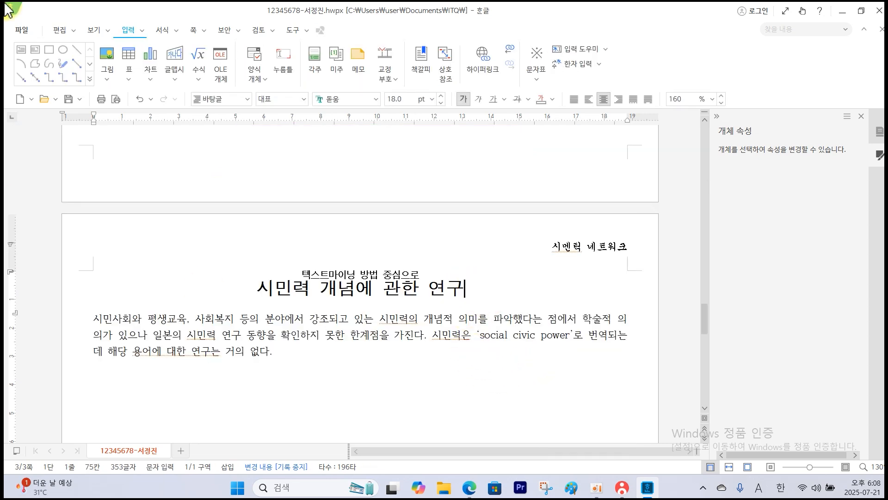
Switch to the question PDF and read the first-letter decoration requirements for the opening paragraph.
{"action": "left_click", "coordinate": [477, 494]}
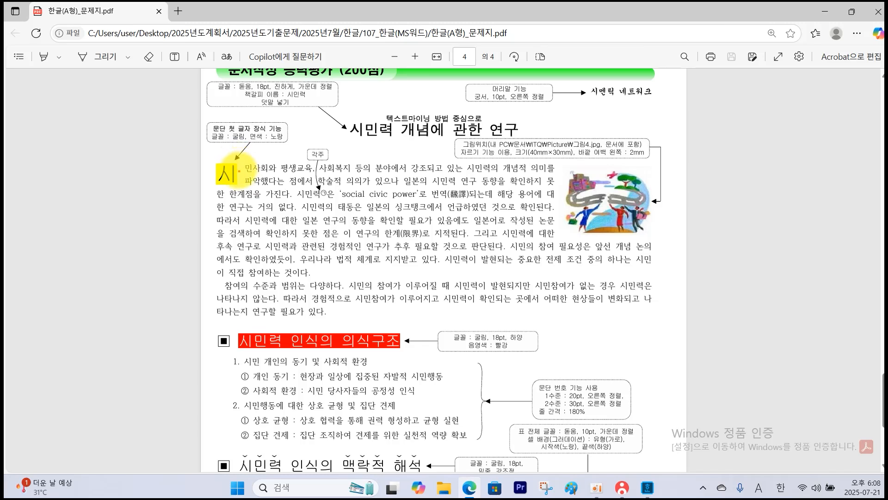
{"action": "mouse_move", "coordinate": [243, 169]}
{"action": "left_mouse_down"}
{"action": "mouse_move", "coordinate": [292, 169]}
{"action": "mouse_move", "coordinate": [290, 183]}
{"action": "left_mouse_up"}
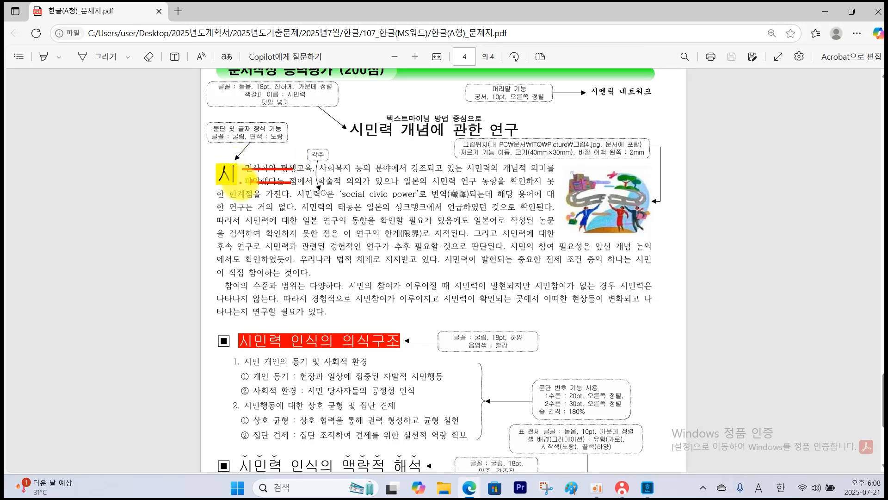
{"action": "mouse_move", "coordinate": [279, 129]}
{"action": "left_mouse_down"}
{"action": "mouse_move", "coordinate": [268, 136]}
{"action": "mouse_move", "coordinate": [283, 147]}
{"action": "left_mouse_up"}
{"action": "key", "text": "Escape"}
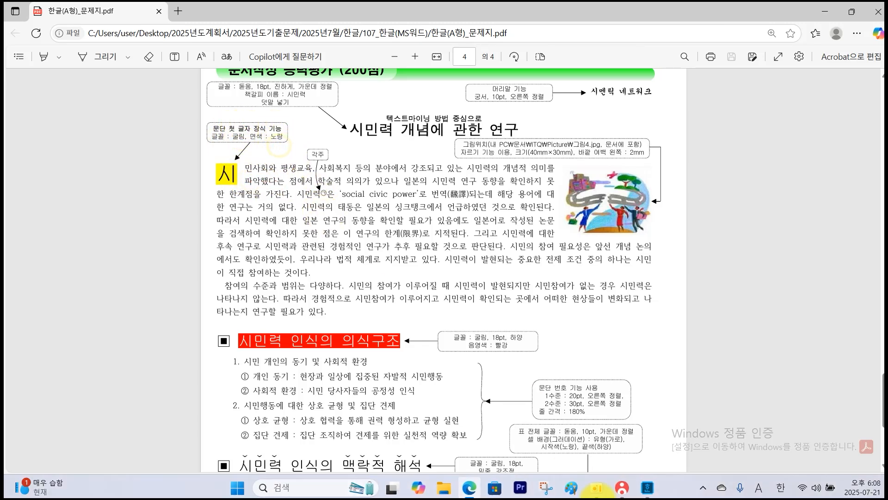
Return to the Hangul document and decorate the opening paragraph's first letter: two-line shape, font 굴림, yellow fill.
{"action": "left_click", "coordinate": [646, 488]}
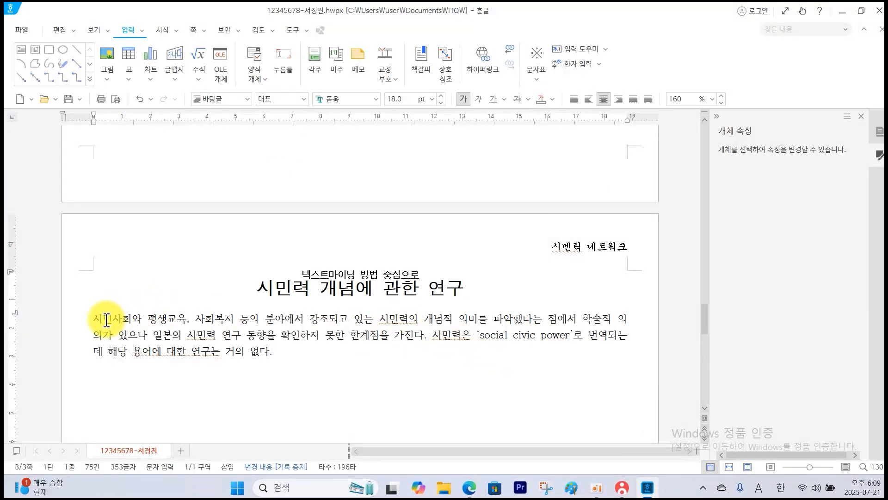
{"action": "double_click", "coordinate": [106, 320]}
{"action": "key", "text": "Escape"}
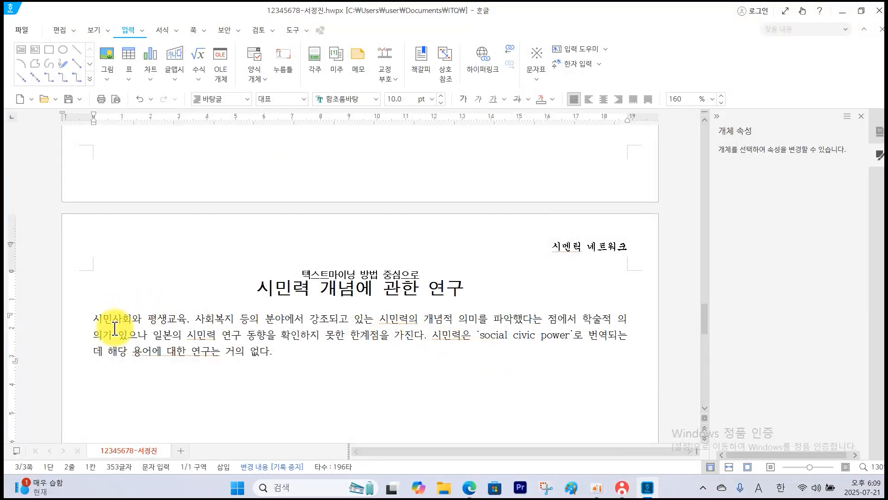
{"action": "left_click_drag", "start_coordinate": [105, 320], "coordinate": [95, 320]}
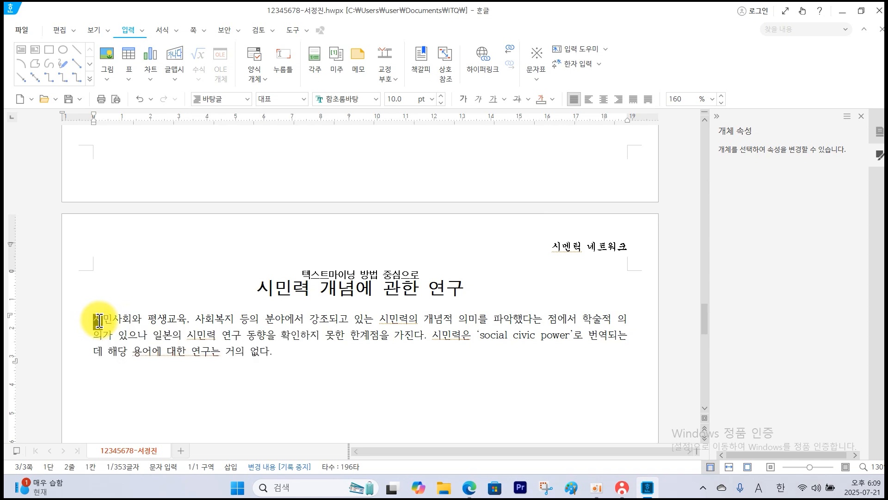
{"action": "left_click", "coordinate": [101, 321]}
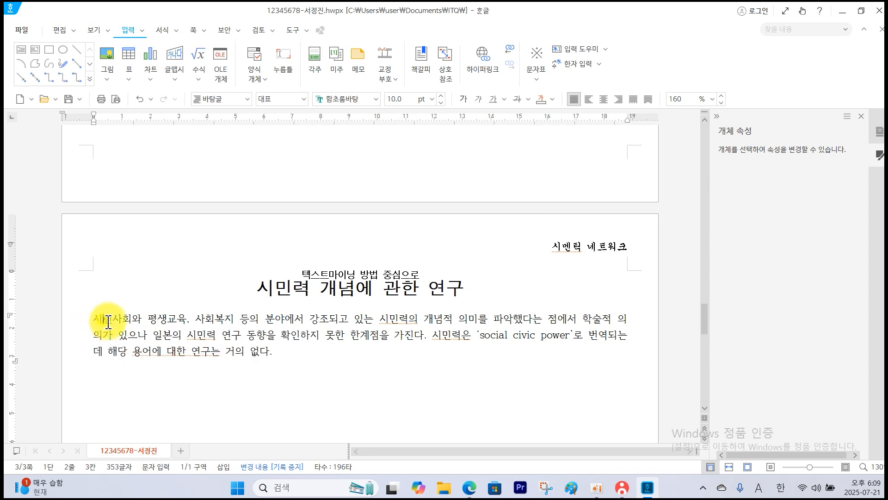
{"action": "left_click", "coordinate": [177, 31]}
{"action": "left_click", "coordinate": [190, 79]}
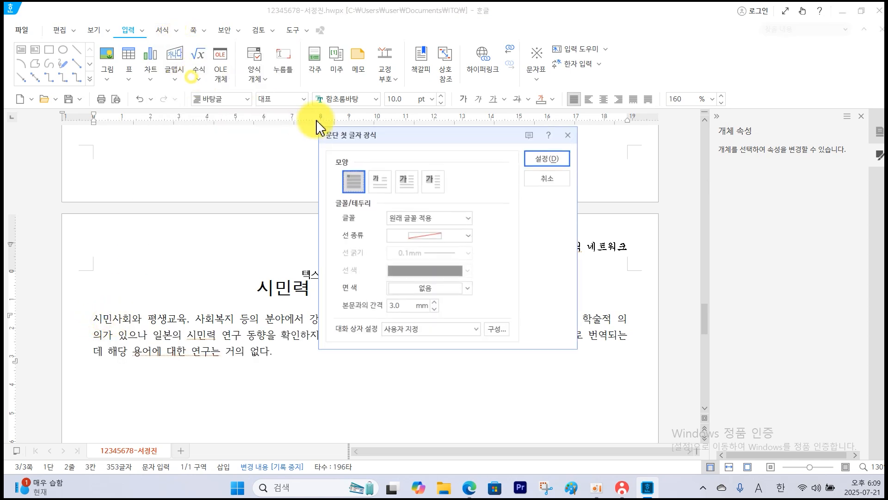
{"action": "left_click", "coordinate": [380, 182]}
{"action": "left_click", "coordinate": [469, 218]}
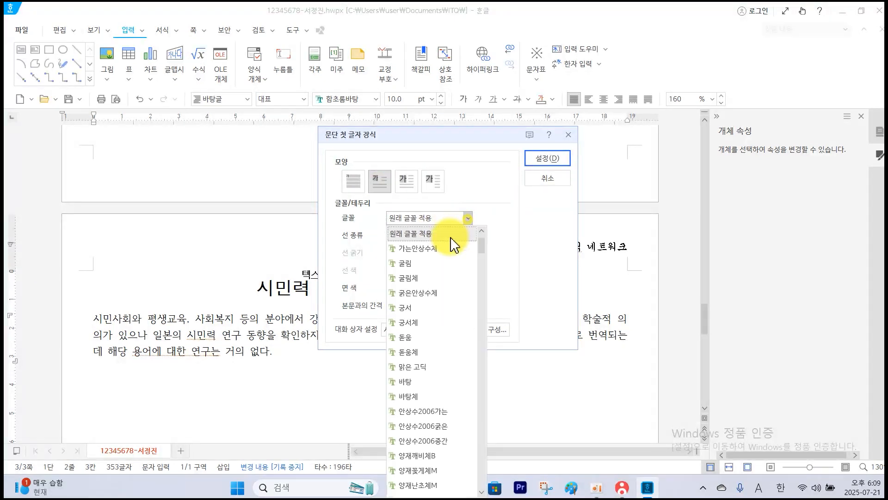
{"action": "left_click", "coordinate": [418, 264]}
{"action": "left_click", "coordinate": [469, 289]}
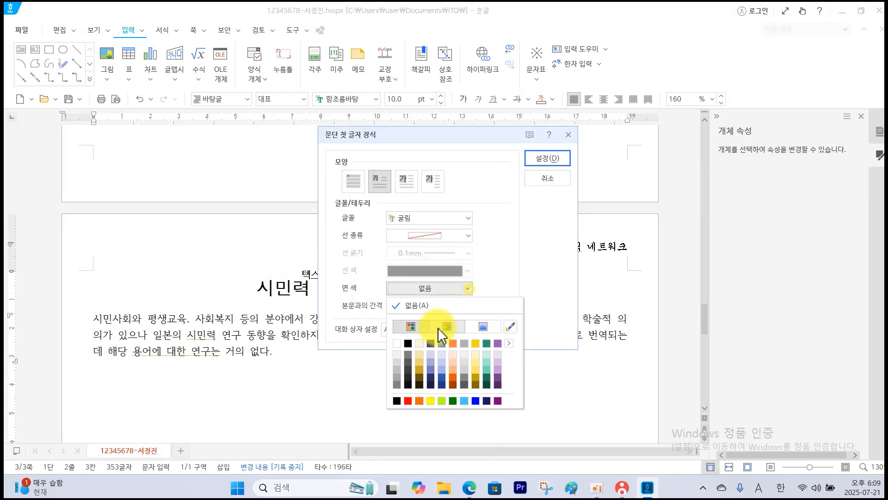
{"action": "left_click", "coordinate": [430, 401]}
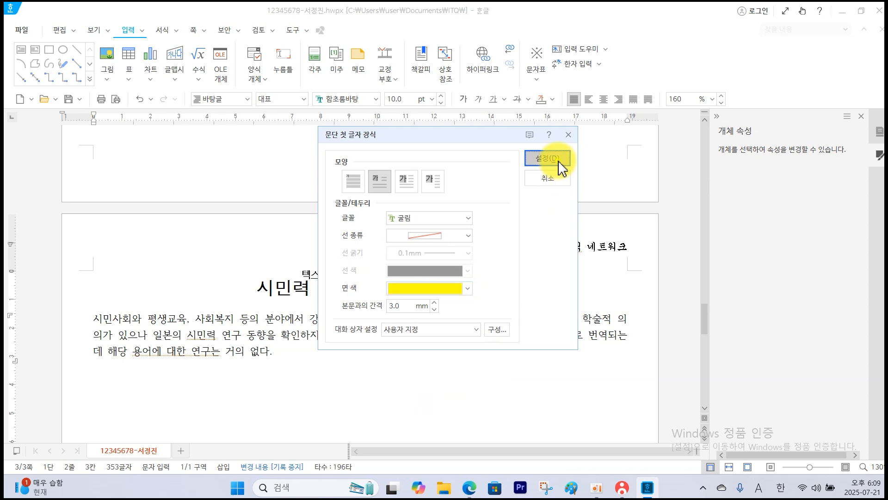
{"action": "left_click", "coordinate": [555, 162]}
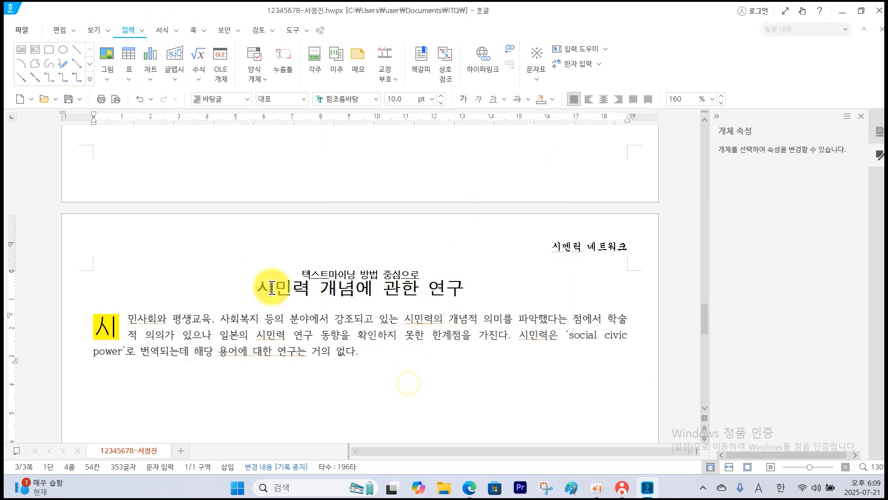
Check the picture requirements in the question PDF and insert 그림4.JPG beside the opening paragraph, embedded and about 55 × 72 mm.
{"action": "left_click", "coordinate": [472, 491]}
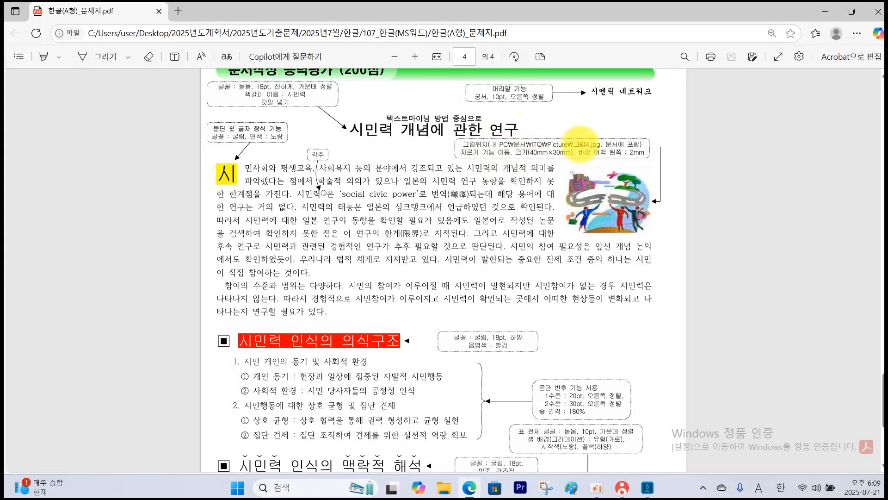
{"action": "left_click_drag", "start_coordinate": [603, 148], "coordinate": [636, 147]}
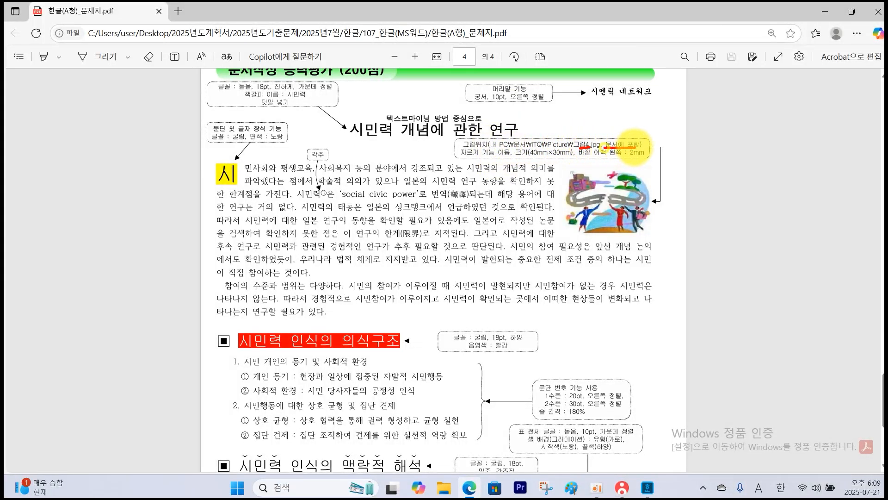
{"action": "left_click_drag", "start_coordinate": [559, 156], "coordinate": [561, 155]}
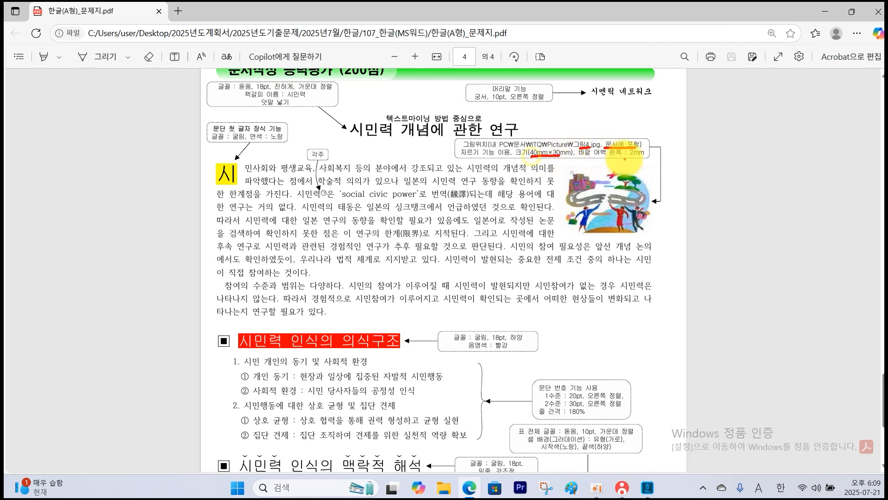
{"action": "mouse_move", "coordinate": [646, 160]}
{"action": "left_mouse_down"}
{"action": "mouse_move", "coordinate": [633, 161]}
{"action": "mouse_move", "coordinate": [648, 162]}
{"action": "left_mouse_up"}
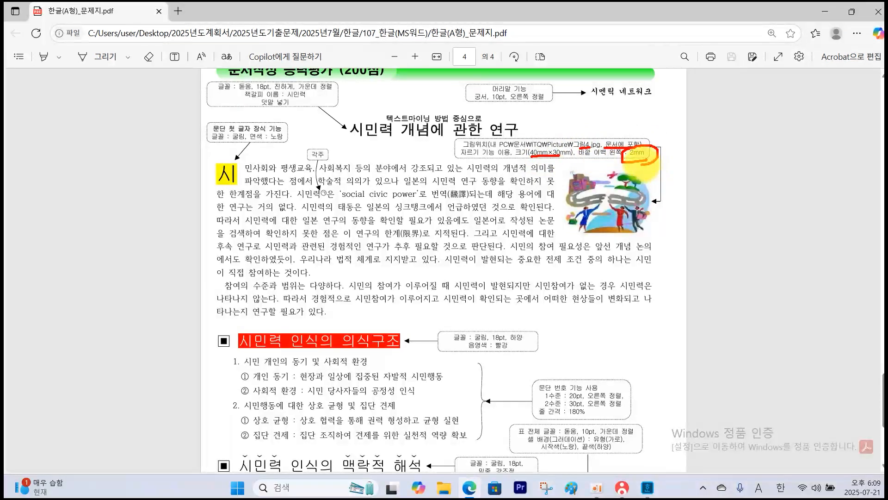
{"action": "left_click", "coordinate": [653, 492]}
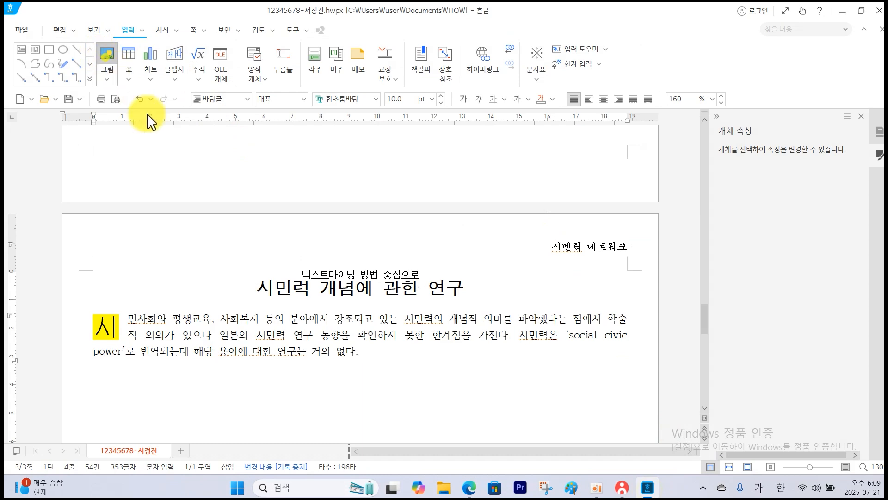
{"action": "key", "text": "ctrl+n"}
{"action": "key", "text": "i"}
{"action": "left_click", "coordinate": [339, 109]}
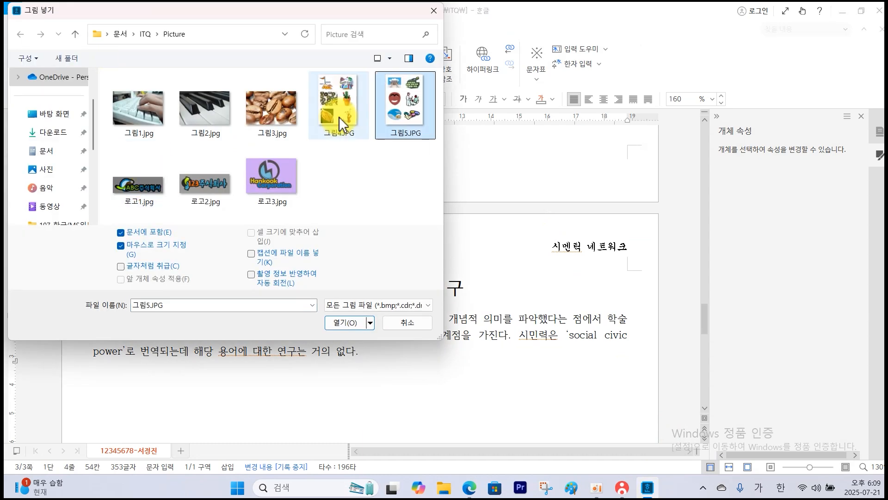
{"action": "left_click", "coordinate": [361, 323]}
{"action": "left_click_drag", "start_coordinate": [477, 275], "coordinate": [633, 373]}
Crop the inserted picture to the illustration of people and a road in its upper-right part.
{"action": "scroll", "coordinate": [540, 296], "scroll_direction": "down", "scroll_amount": 2}
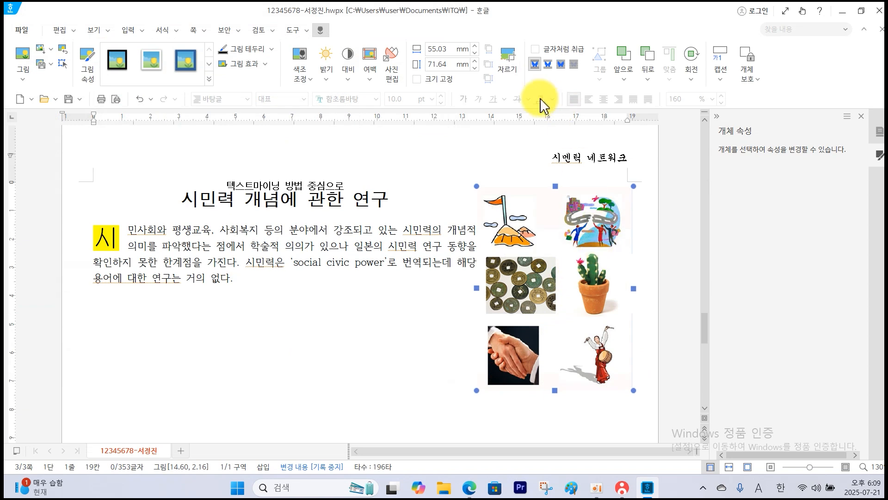
{"action": "left_click", "coordinate": [504, 61]}
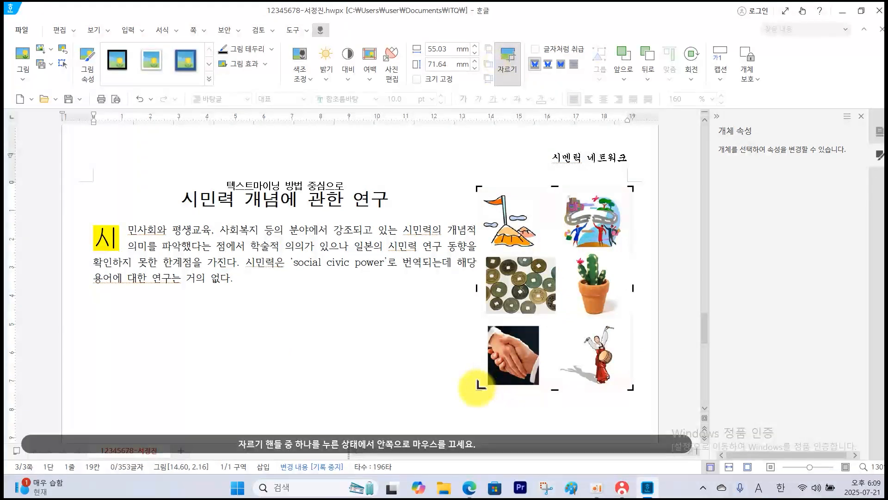
{"action": "left_click_drag", "start_coordinate": [480, 385], "coordinate": [549, 250]}
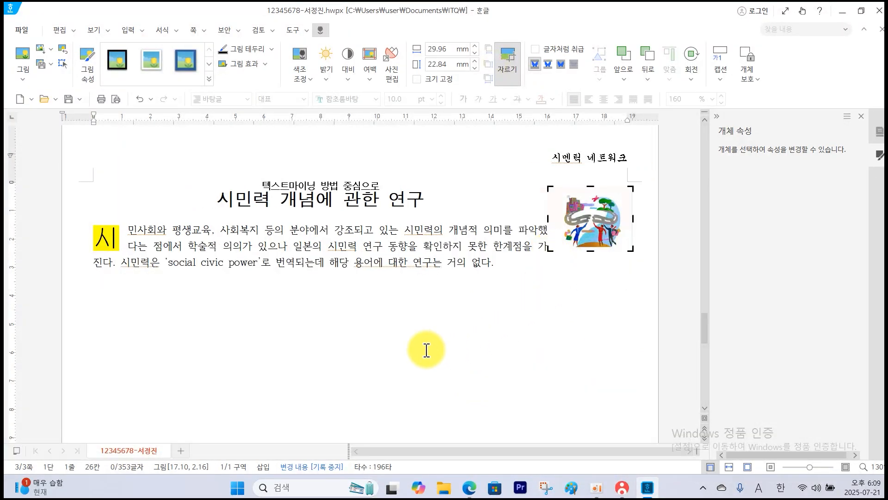
{"action": "left_click", "coordinate": [427, 350]}
Set the cropped picture's width to 40 mm and height to 30 mm, with 크기 고정 enabled.
{"action": "double_click", "coordinate": [604, 238]}
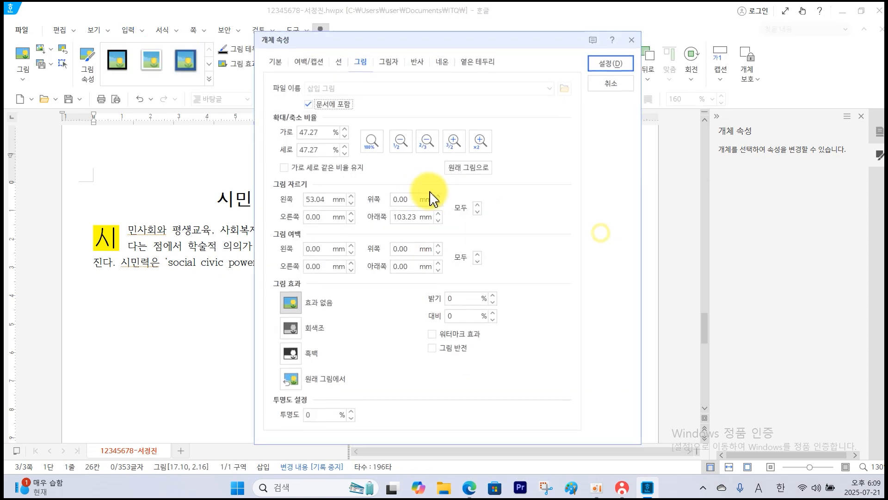
{"action": "left_click", "coordinate": [277, 62]}
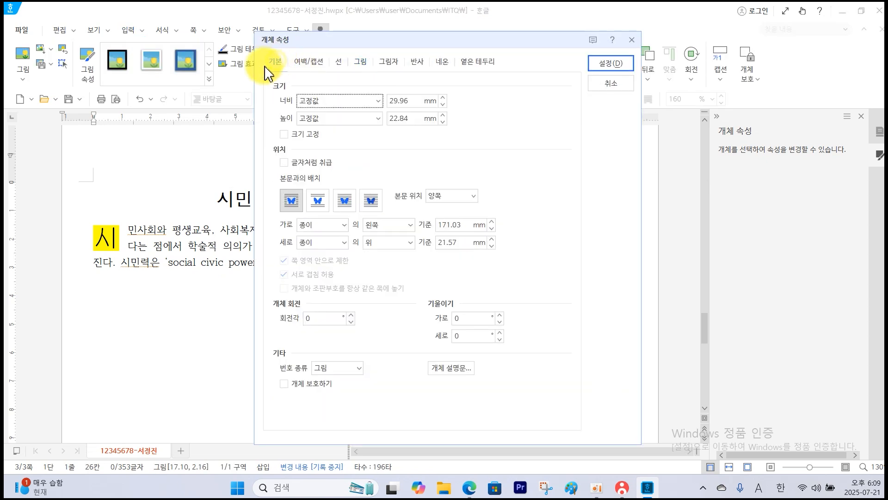
{"action": "double_click", "coordinate": [412, 101]}
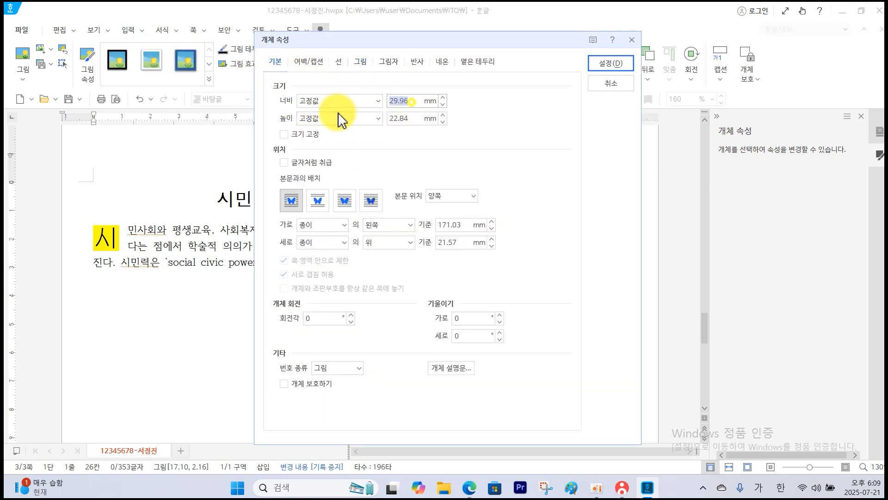
{"action": "type", "text": "40"}
{"action": "double_click", "coordinate": [411, 118]}
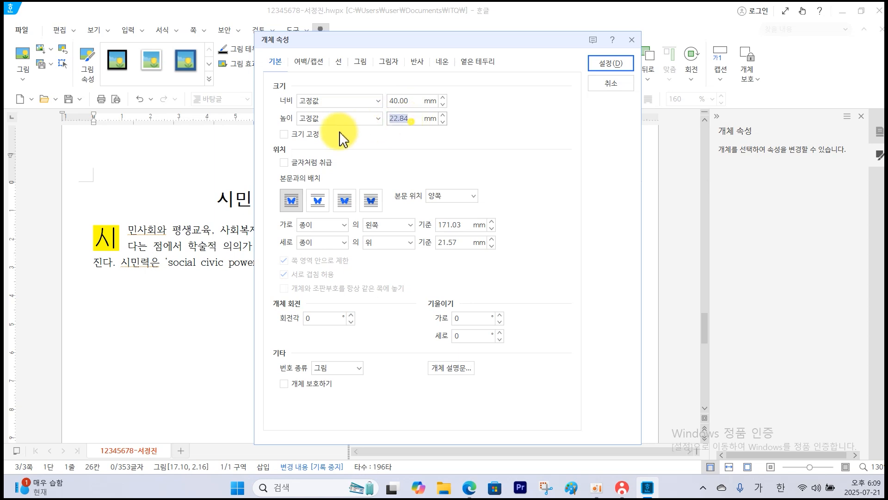
{"action": "type", "text": "30"}
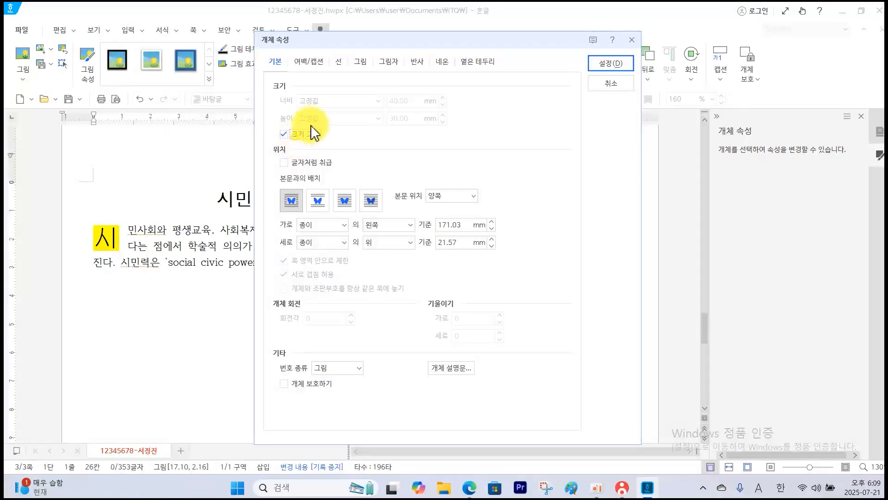
Give the picture a left outer margin of 2 mm and move it against the right margin beside the opening paragraph.
{"action": "left_click", "coordinate": [311, 63]}
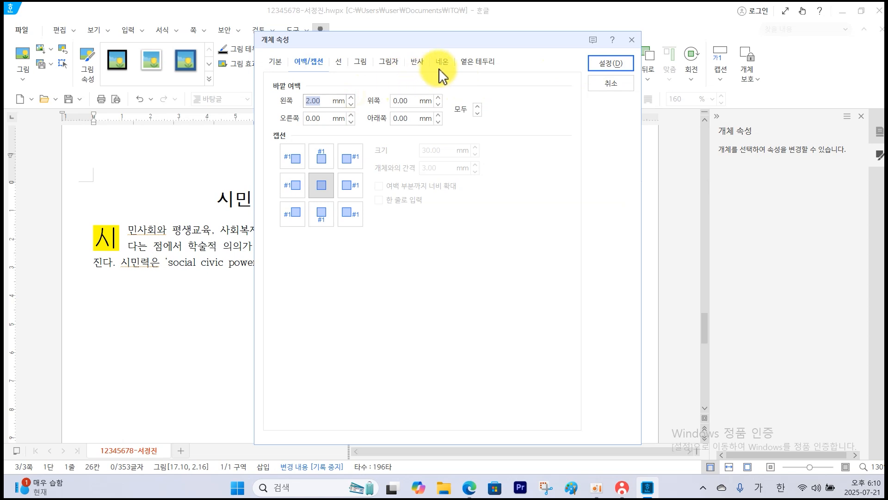
{"action": "left_click", "coordinate": [360, 62]}
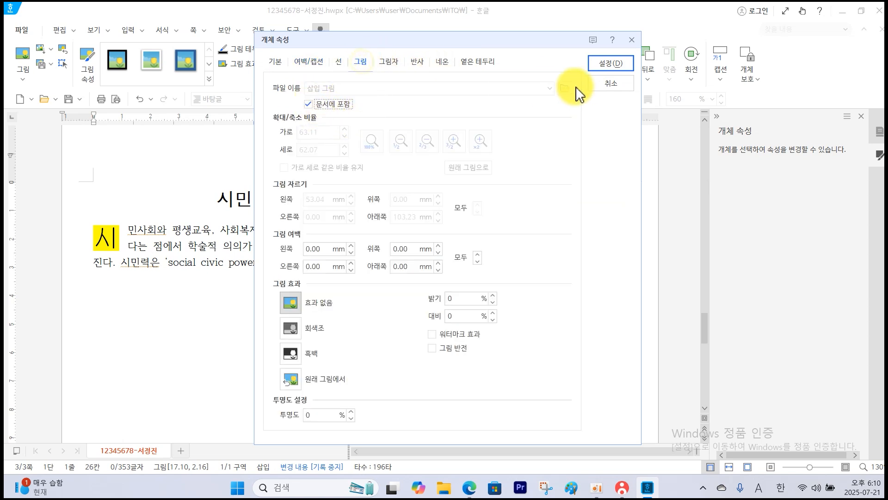
{"action": "left_click", "coordinate": [611, 68]}
{"action": "left_click_drag", "start_coordinate": [612, 223], "coordinate": [569, 260]}
{"action": "left_click", "coordinate": [387, 294]}
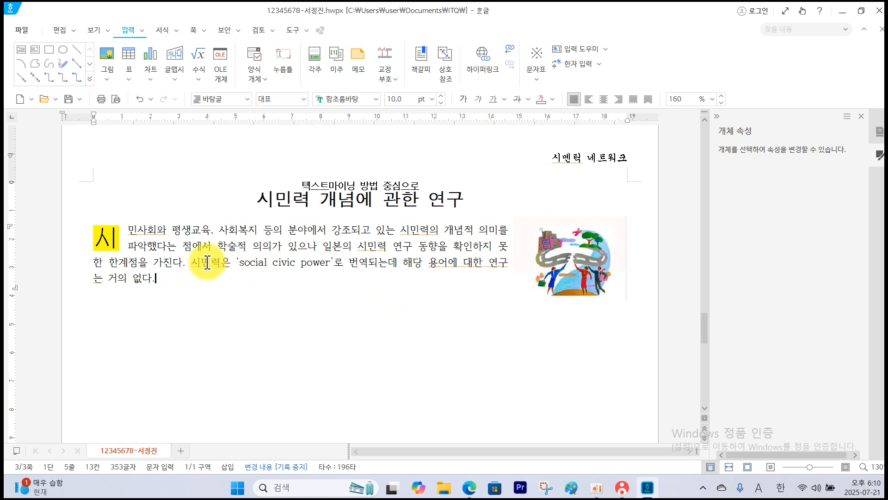
Insert a footnote (각주) after 시민력 before 'social civic power' and set its numbering to ㉠, ㉡, ㉢.
{"action": "left_click", "coordinate": [223, 262]}
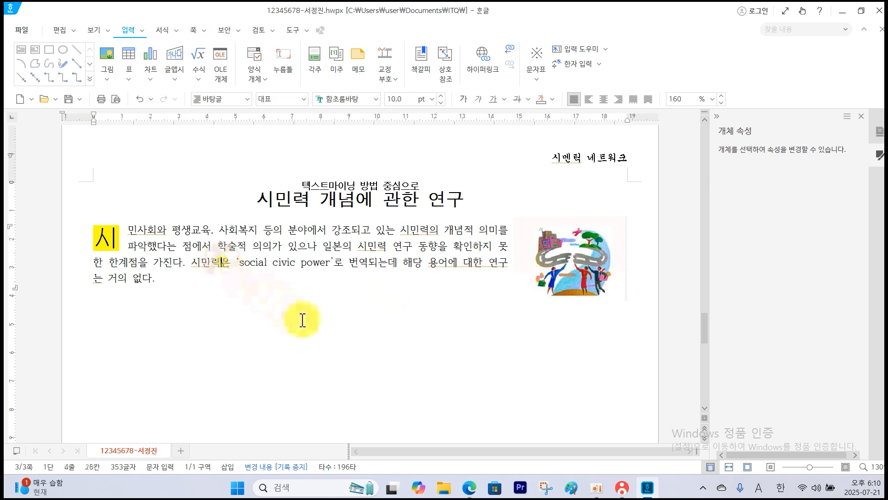
{"action": "left_click", "coordinate": [469, 487]}
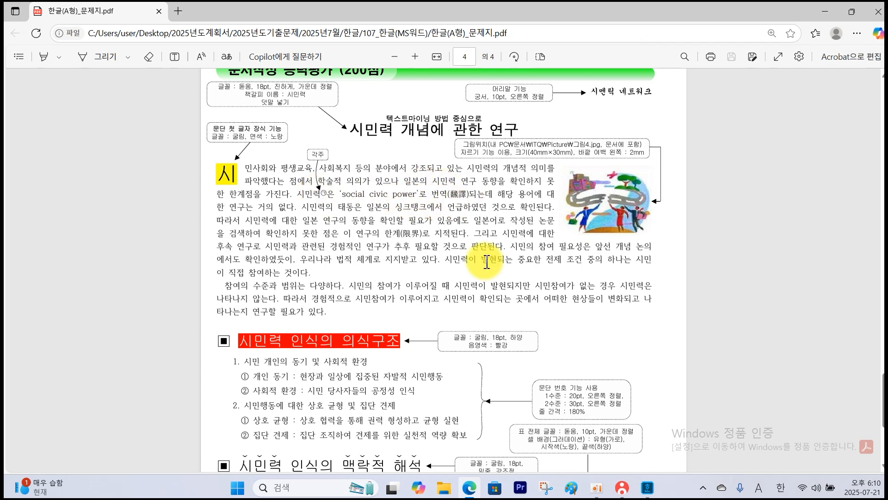
{"action": "left_click", "coordinate": [648, 487]}
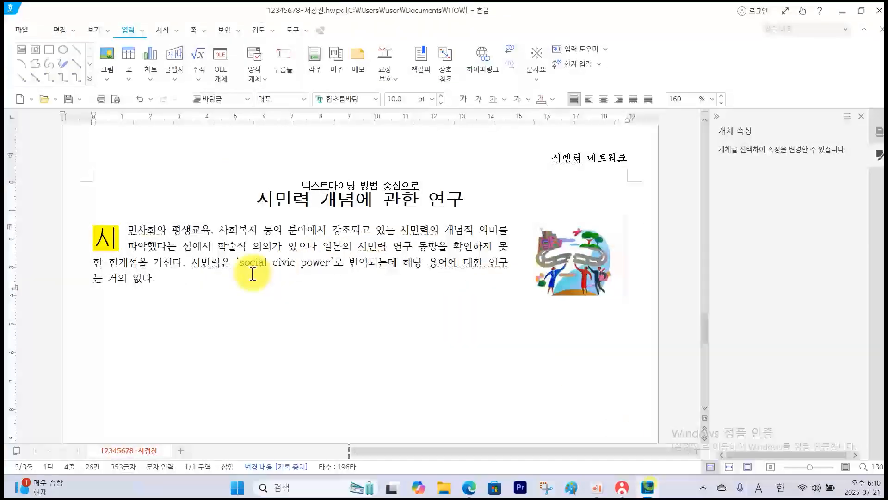
{"action": "left_click", "coordinate": [221, 263]}
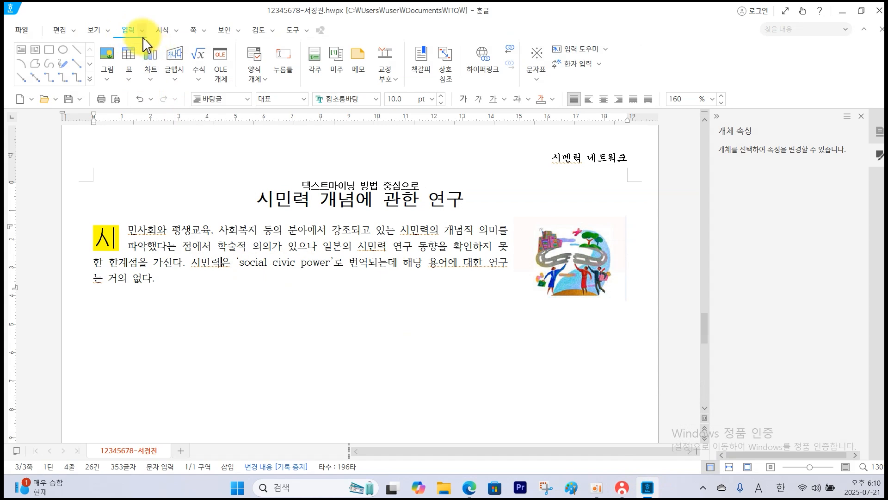
{"action": "left_click", "coordinate": [317, 61]}
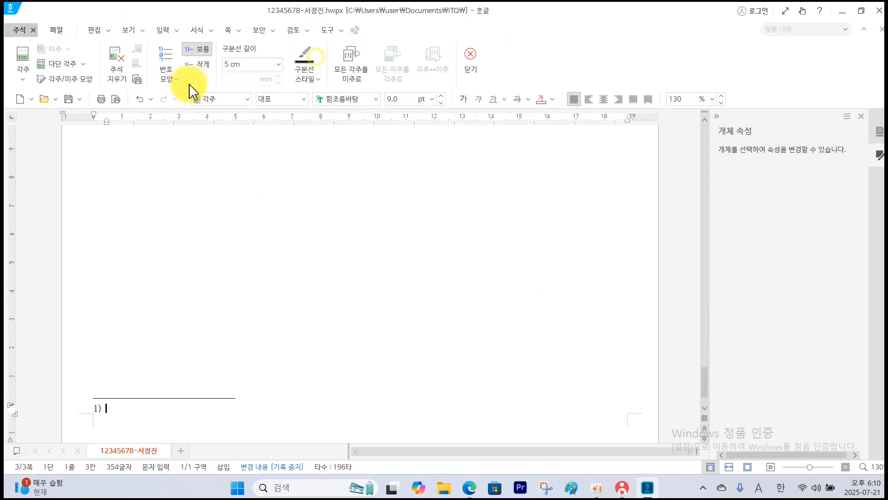
{"action": "left_click", "coordinate": [173, 87]}
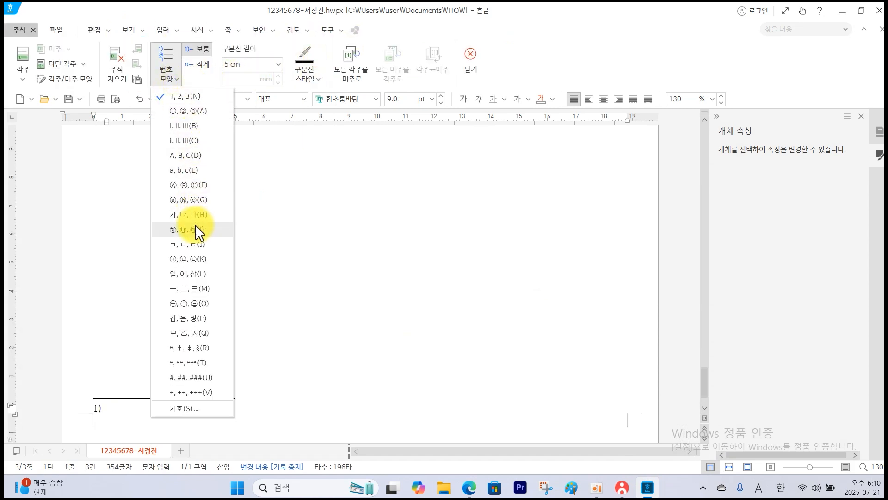
{"action": "left_click", "coordinate": [200, 259]}
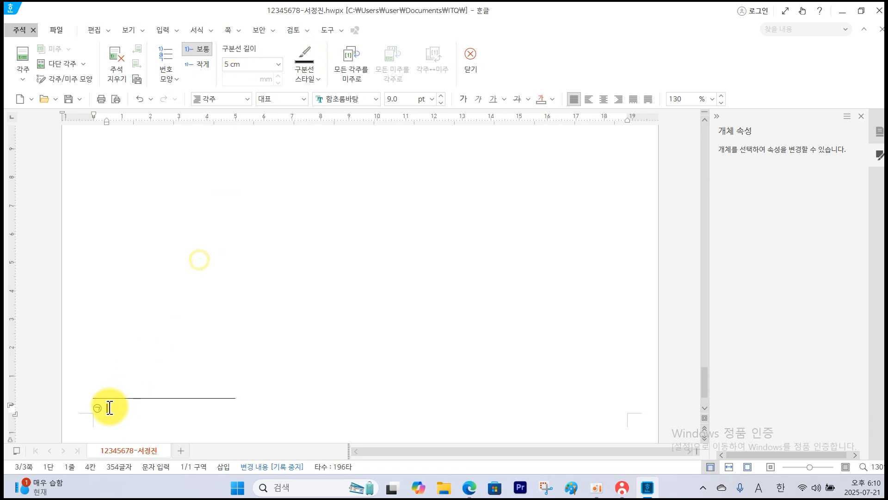
Enter the footnote text '시민의 힘. 일본의 싱크탱크 처음 사용. 최근 시민사회와 평생교육. 사회복지계 등에서 사용' from the exam PDF and leave footnote editing.
{"action": "left_click", "coordinate": [473, 493]}
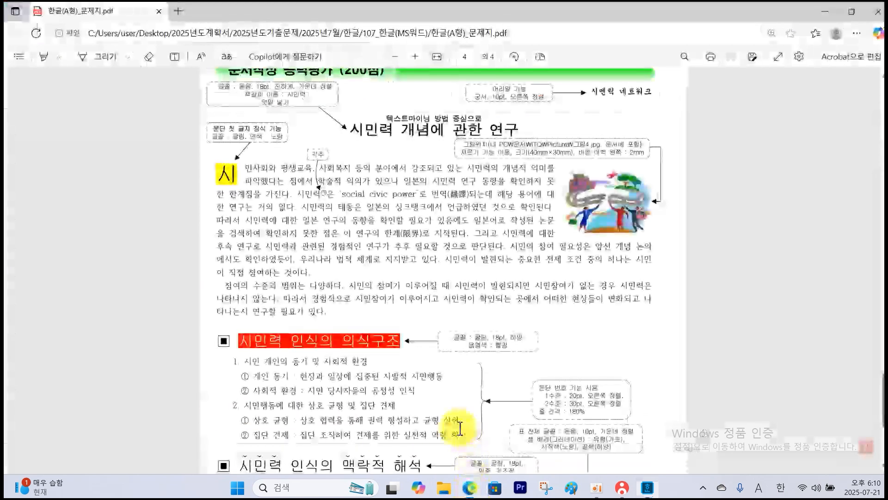
{"action": "scroll", "coordinate": [456, 423], "scroll_direction": "down", "scroll_amount": 5}
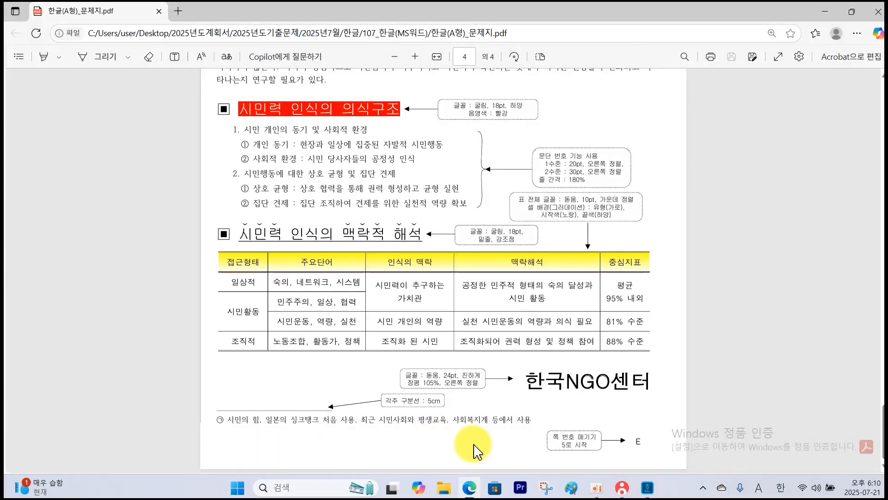
{"action": "left_click", "coordinate": [648, 487]}
{"action": "type", "text": "크탱크 처음 사용, 최근 시민사회"}
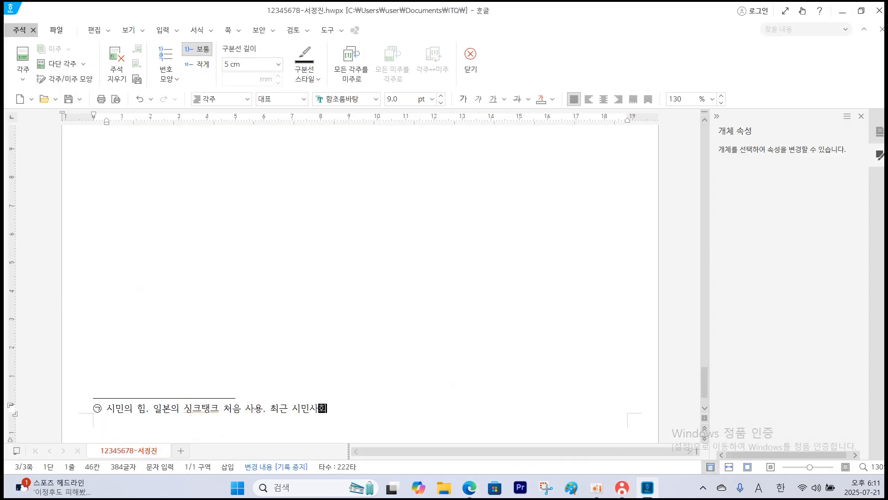
{"action": "type", "text": "등에서 사용"}
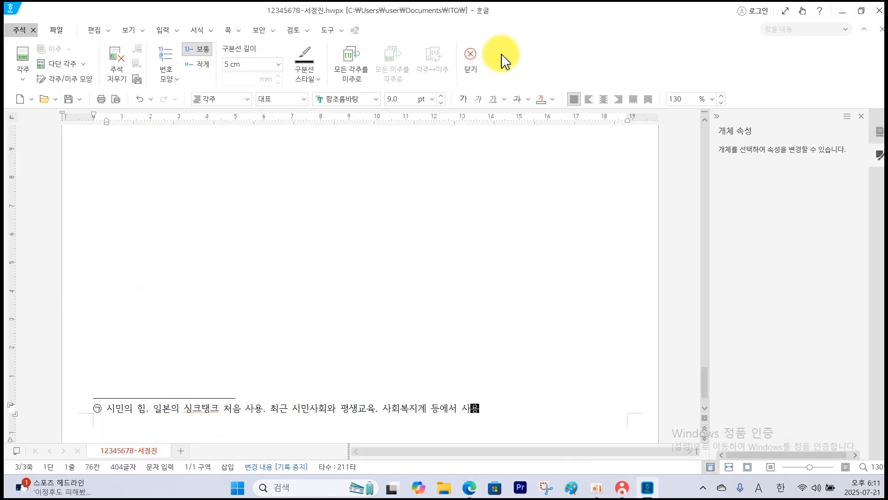
{"action": "left_click", "coordinate": [476, 57]}
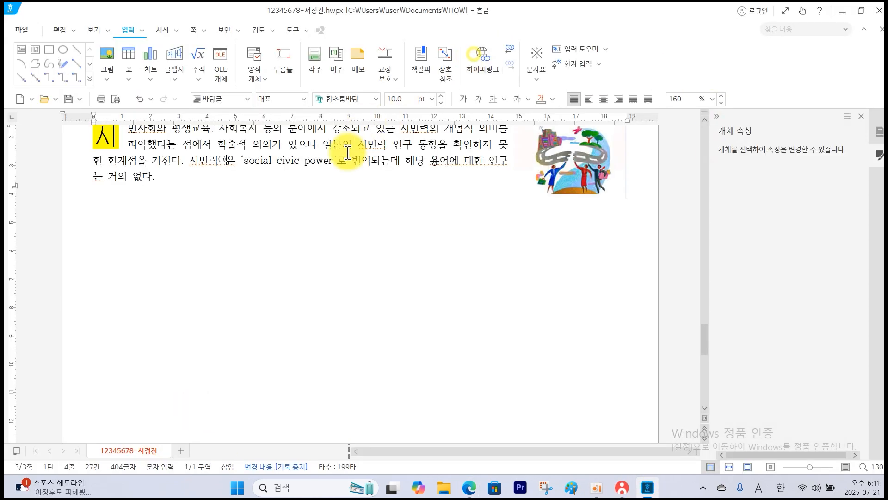
Convert 번역 after 'social civic power' to hanja 飜譯, using the 한글(漢字) input format.
{"action": "left_click", "coordinate": [370, 162]}
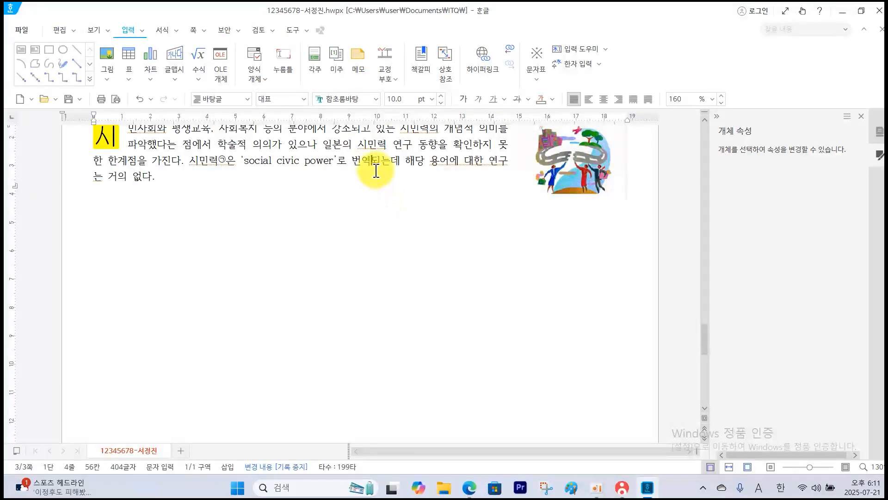
{"action": "key", "text": "F9"}
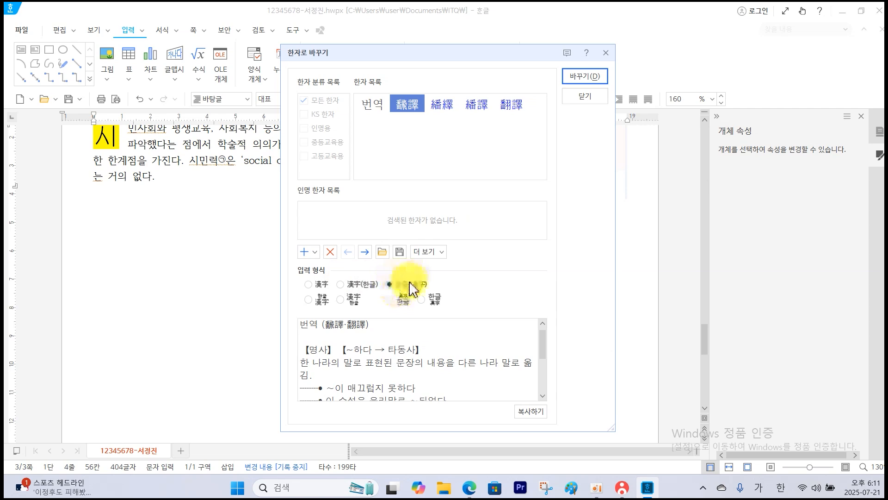
{"action": "left_click", "coordinate": [579, 86]}
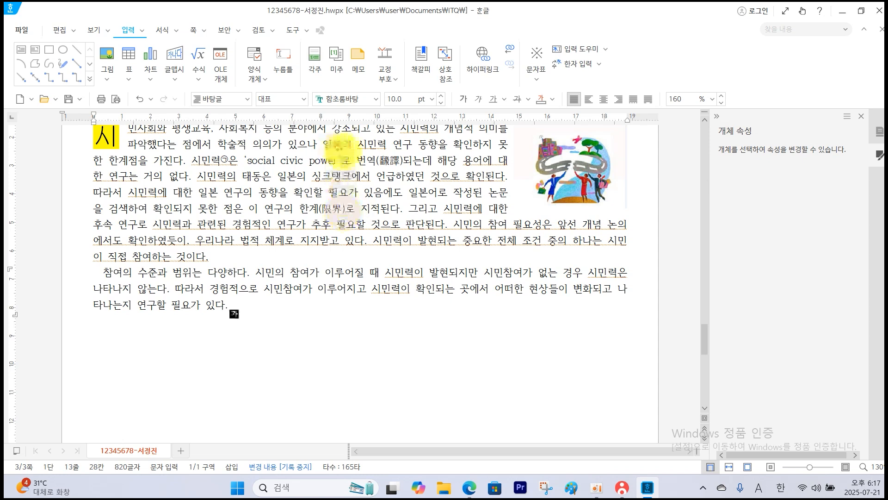
Check the hanja words, the second paragraph's indent and the line endings of the body text.
{"action": "mouse_move", "coordinate": [383, 144]}
{"action": "left_mouse_down"}
{"action": "mouse_move", "coordinate": [378, 168]}
{"action": "mouse_move", "coordinate": [391, 171]}
{"action": "left_mouse_up"}
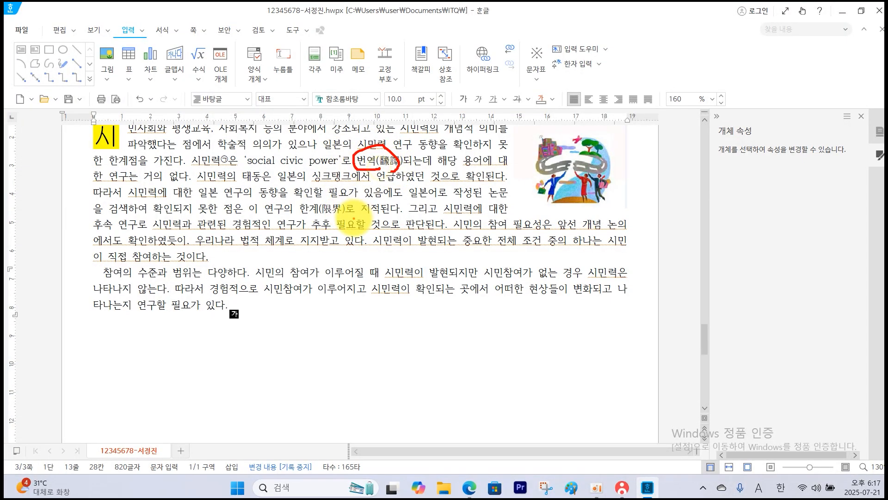
{"action": "mouse_move", "coordinate": [352, 215]}
{"action": "left_mouse_down"}
{"action": "mouse_move", "coordinate": [311, 210]}
{"action": "mouse_move", "coordinate": [319, 231]}
{"action": "left_mouse_up"}
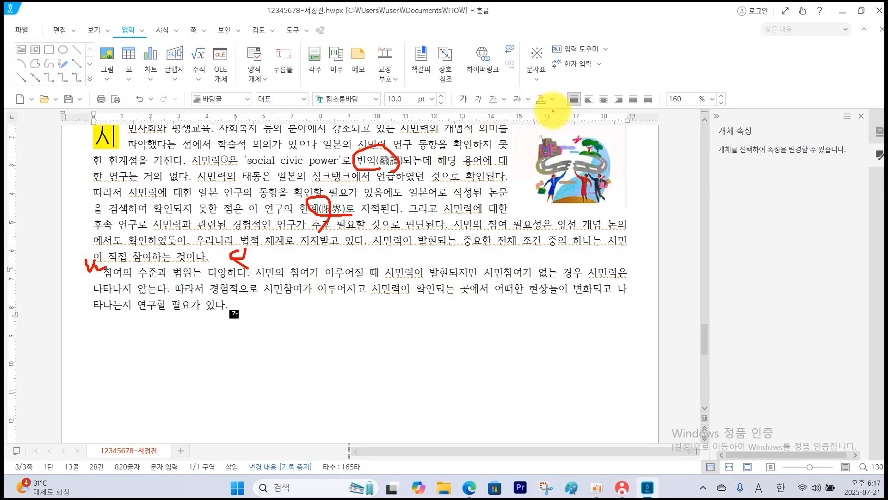
{"action": "key", "text": "Escape"}
{"action": "scroll", "coordinate": [551, 128], "scroll_direction": "up", "scroll_amount": 1}
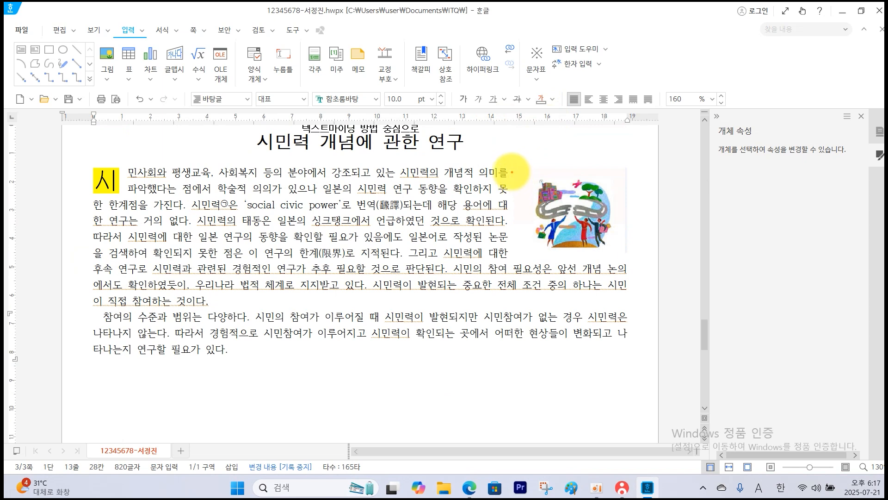
{"action": "left_click_drag", "start_coordinate": [505, 171], "coordinate": [500, 254]}
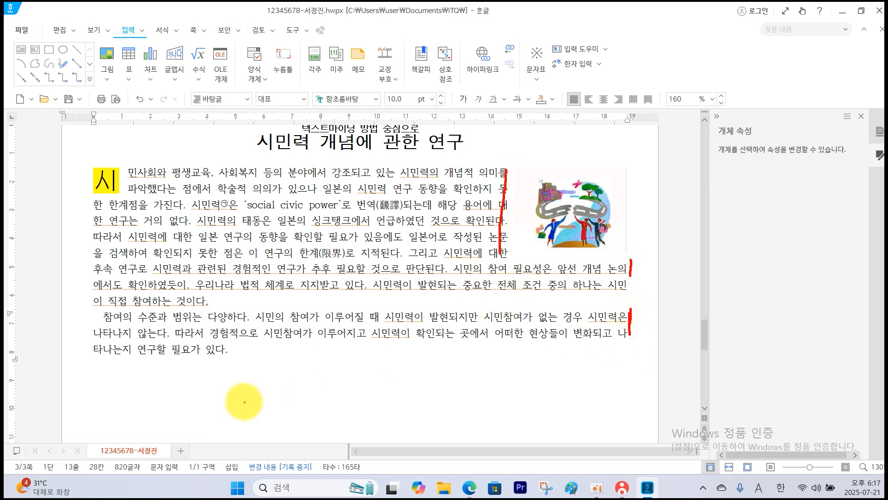
{"action": "key", "text": "Escape"}
Add a blank line below the body paragraphs and check the first subheading section in the exam PDF.
{"action": "key", "text": "Return"}
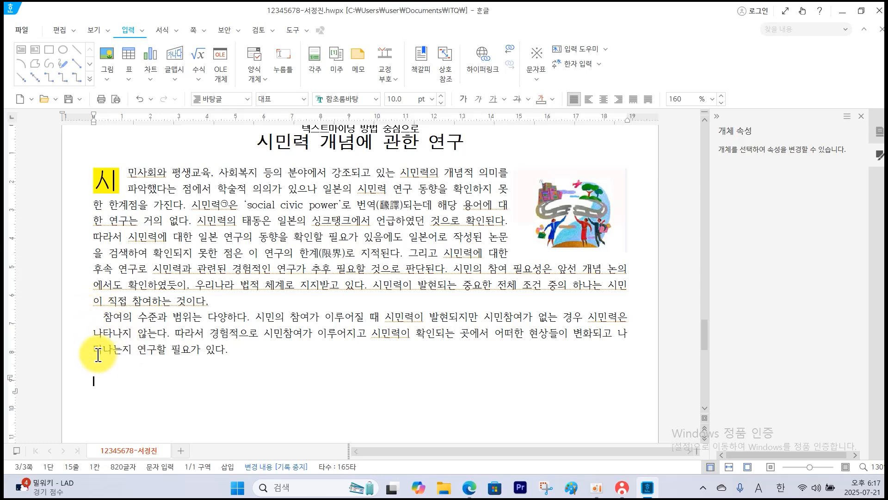
{"action": "mouse_move", "coordinate": [468, 487]}
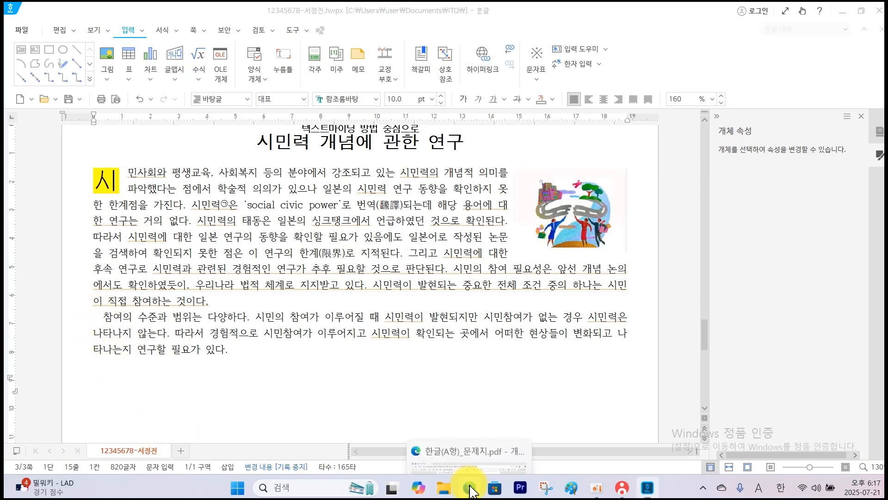
{"action": "left_click", "coordinate": [458, 437]}
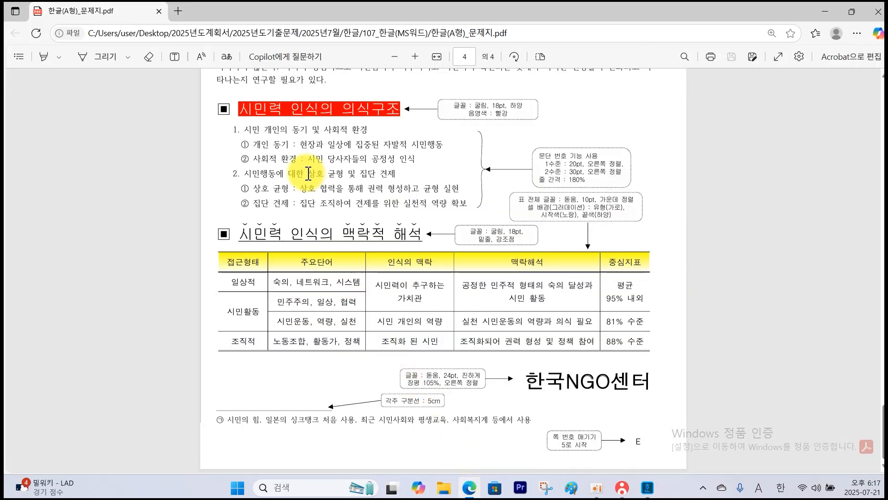
{"action": "left_click_drag", "start_coordinate": [208, 92], "coordinate": [650, 224]}
{"action": "left_click_drag", "start_coordinate": [215, 122], "coordinate": [410, 122]}
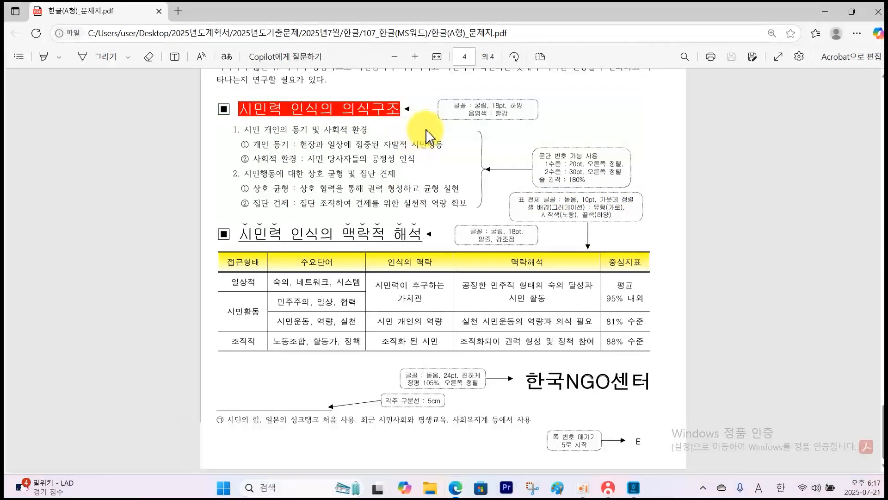
{"action": "left_click", "coordinate": [647, 487]}
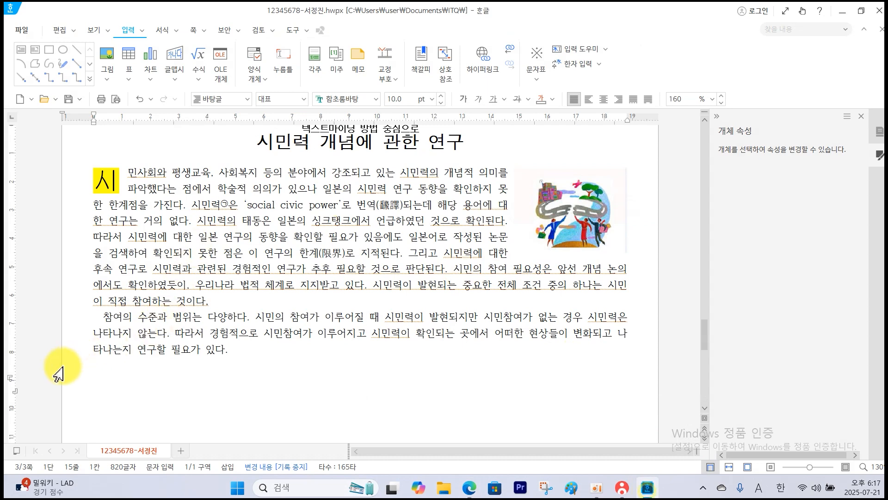
Insert the ▣ symbol from 전각 기호(일반) in the 한글(HNC) 문자표 and add the heading 시민력 인식의 의식구조.
{"action": "left_click", "coordinate": [100, 379]}
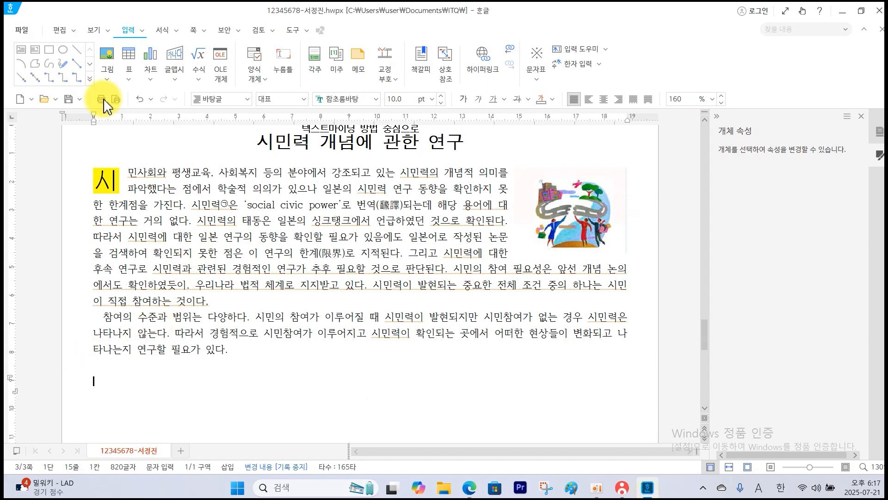
{"action": "left_click", "coordinate": [540, 72]}
{"action": "left_click", "coordinate": [557, 121]}
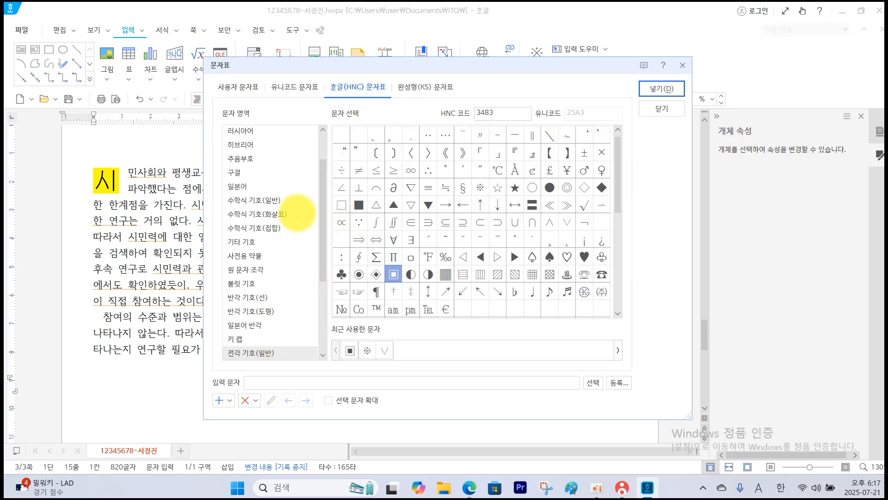
{"action": "left_click_drag", "start_coordinate": [357, 90], "coordinate": [370, 69]}
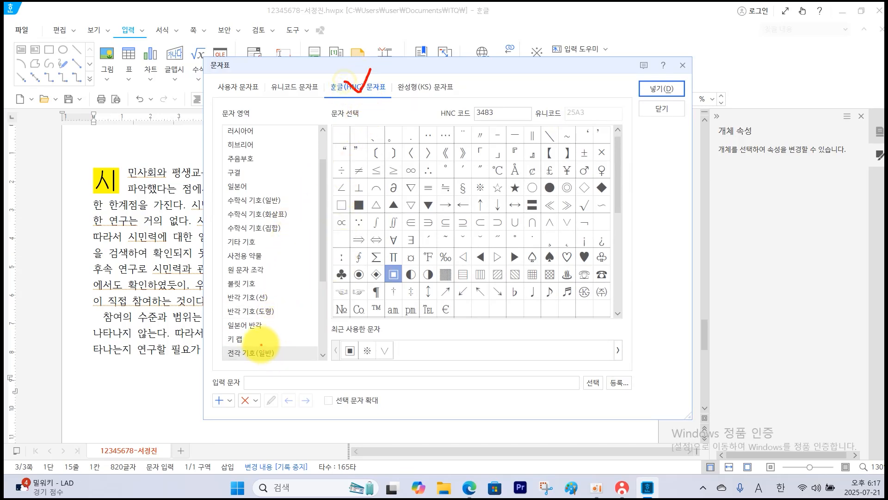
{"action": "key", "text": "Escape"}
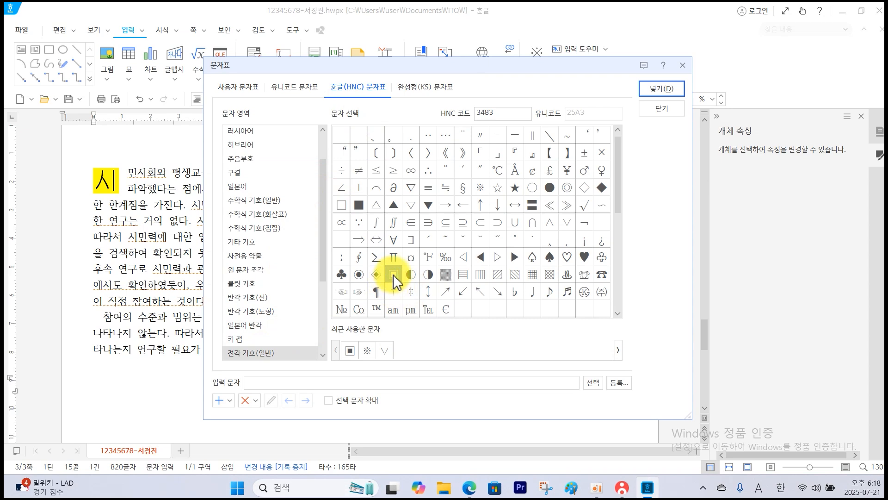
{"action": "left_click", "coordinate": [657, 90]}
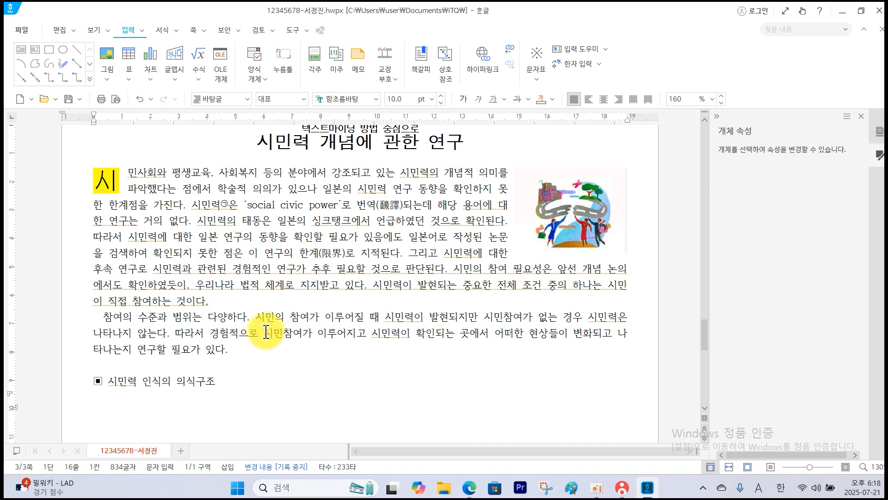
Review the two-level numbered list in the exam PDF and its 문단 번호, indent and line spacing instructions.
{"action": "scroll", "coordinate": [266, 332], "scroll_direction": "down", "scroll_amount": 5}
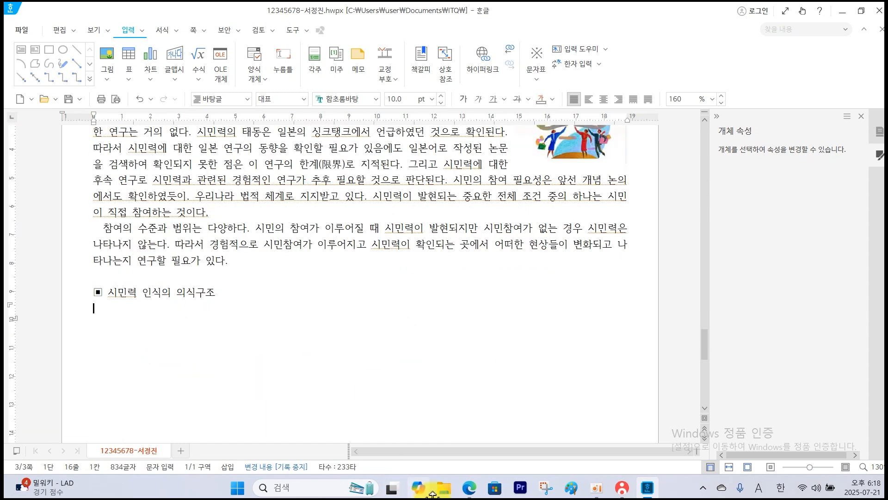
{"action": "left_click", "coordinate": [470, 488]}
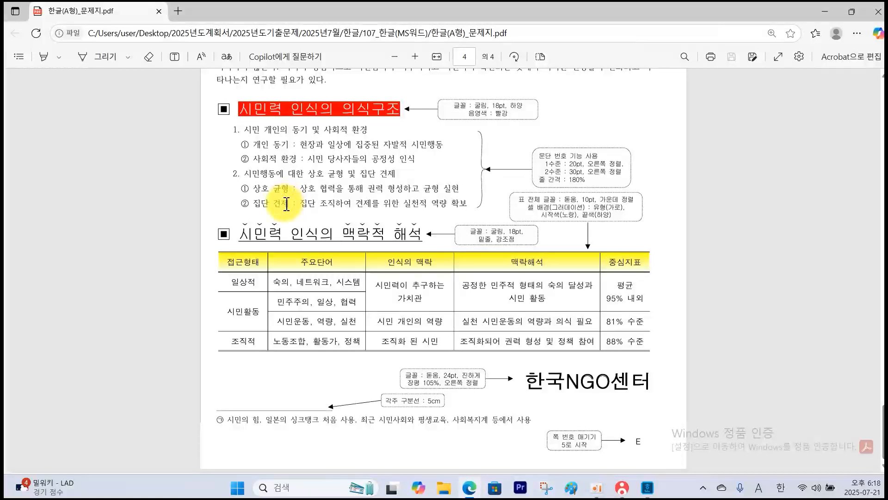
{"action": "mouse_move", "coordinate": [240, 136]}
{"action": "left_mouse_down"}
{"action": "mouse_move", "coordinate": [236, 116]}
{"action": "mouse_move", "coordinate": [234, 144]}
{"action": "left_mouse_up"}
{"action": "mouse_move", "coordinate": [243, 181]}
{"action": "left_mouse_down"}
{"action": "mouse_move", "coordinate": [237, 190]}
{"action": "mouse_move", "coordinate": [241, 179]}
{"action": "left_mouse_up"}
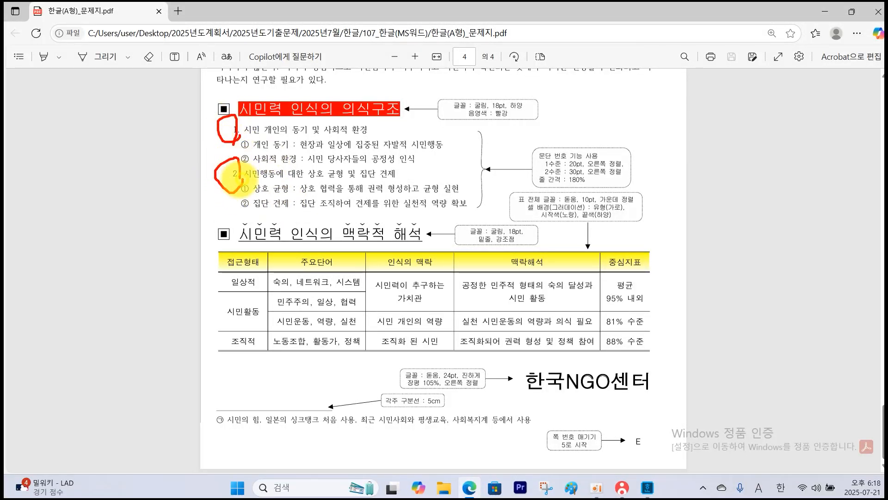
{"action": "mouse_move", "coordinate": [221, 148]}
{"action": "left_mouse_down"}
{"action": "mouse_move", "coordinate": [215, 158]}
{"action": "mouse_move", "coordinate": [249, 132]}
{"action": "mouse_move", "coordinate": [264, 161]}
{"action": "left_mouse_up"}
{"action": "mouse_move", "coordinate": [269, 210]}
{"action": "left_mouse_down"}
{"action": "mouse_move", "coordinate": [246, 179]}
{"action": "mouse_move", "coordinate": [262, 196]}
{"action": "left_mouse_up"}
{"action": "left_click_drag", "start_coordinate": [293, 170], "coordinate": [303, 175]}
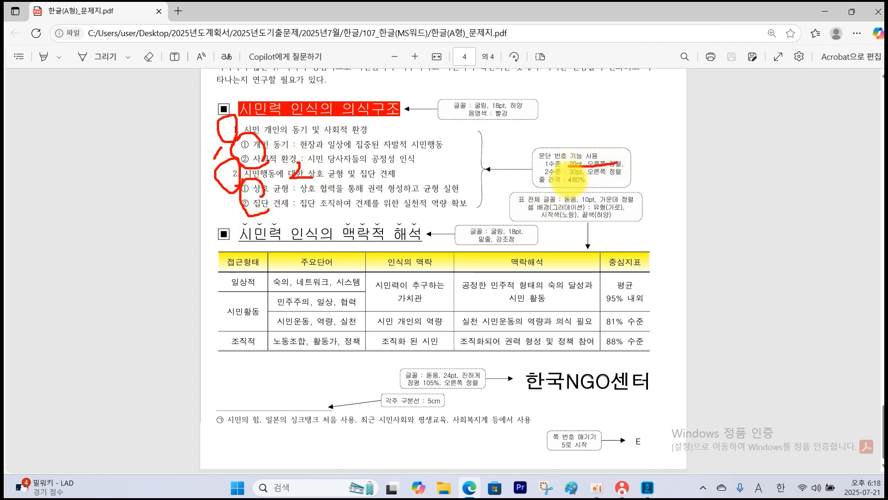
{"action": "mouse_move", "coordinate": [569, 176]}
{"action": "left_mouse_down"}
{"action": "mouse_move", "coordinate": [621, 174]}
{"action": "mouse_move", "coordinate": [581, 188]}
{"action": "left_mouse_up"}
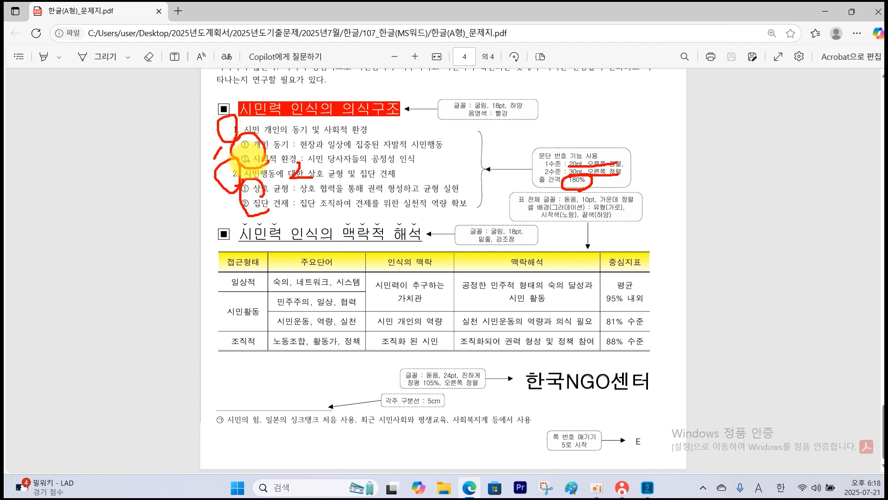
{"action": "key", "text": "Escape"}
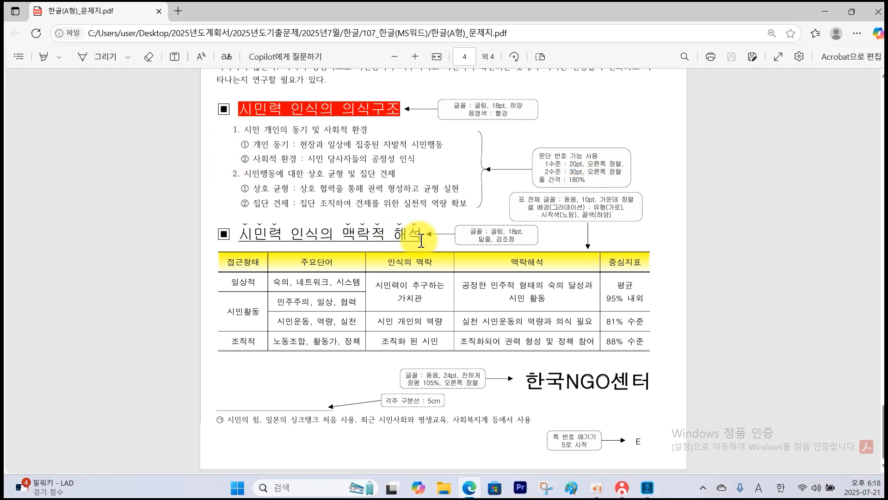
Type the six unnumbered list lines below the heading, from 시민 개인의 동기 및 사회적 환경 to 집단 견제 : 집단 조직하여 견제를 위한 실천적 역량 확보.
{"action": "left_click", "coordinate": [649, 494]}
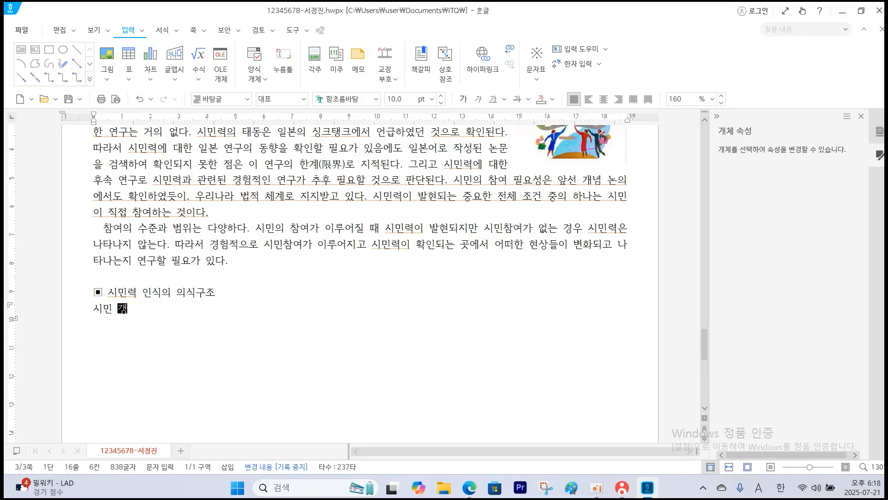
{"action": "type", "text": "개인 동기 : 현장과 일상에 집중된 자발적 시민행동"}
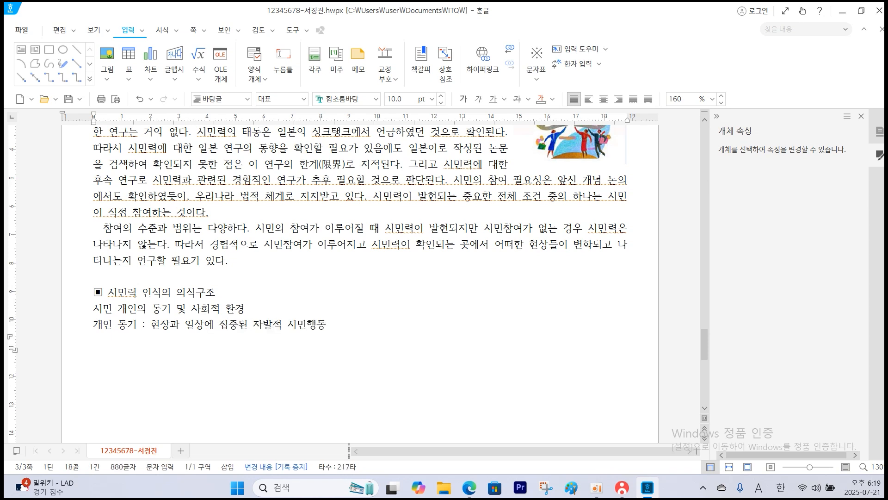
{"action": "type", "text": " 사회적 환경 : 시민 당사자들의 공정성 인식"}
{"action": "key", "text": "Return"}
{"action": "type", "text": "시민행동에 대한 상호 균형 및 집단 견제"}
{"action": "key", "text": "Return"}
{"action": "type", "text": "상호 균형 : 상호 협력을 통해 권력 형성하고 균형 실현"}
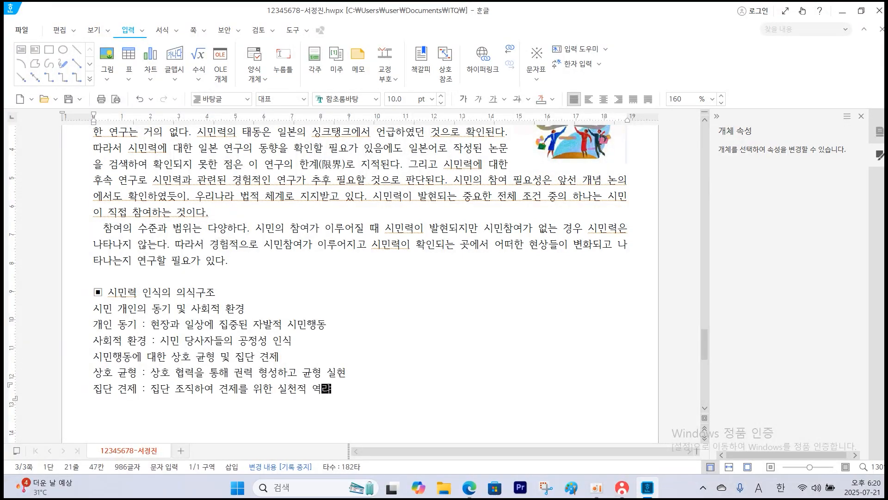
Leave a blank line below the list and insert another ▣ symbol for the second subheading.
{"action": "key", "text": "Return"}
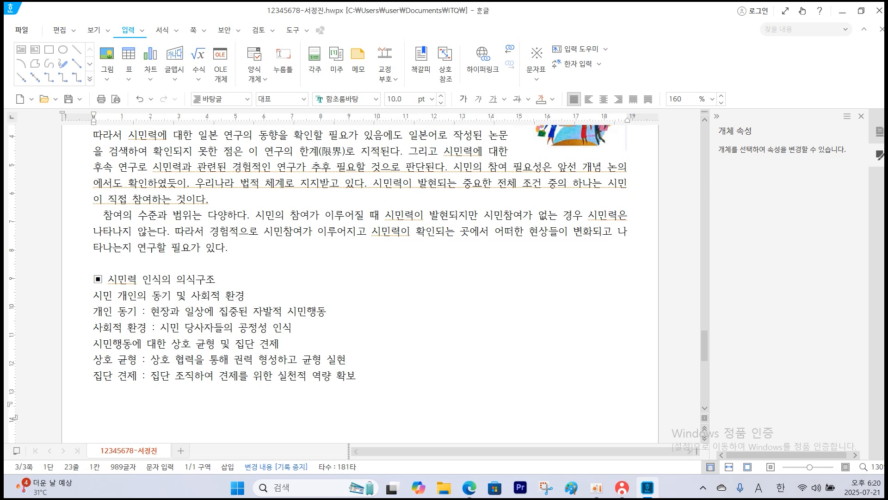
{"action": "left_click", "coordinate": [537, 80]}
{"action": "left_click", "coordinate": [539, 99]}
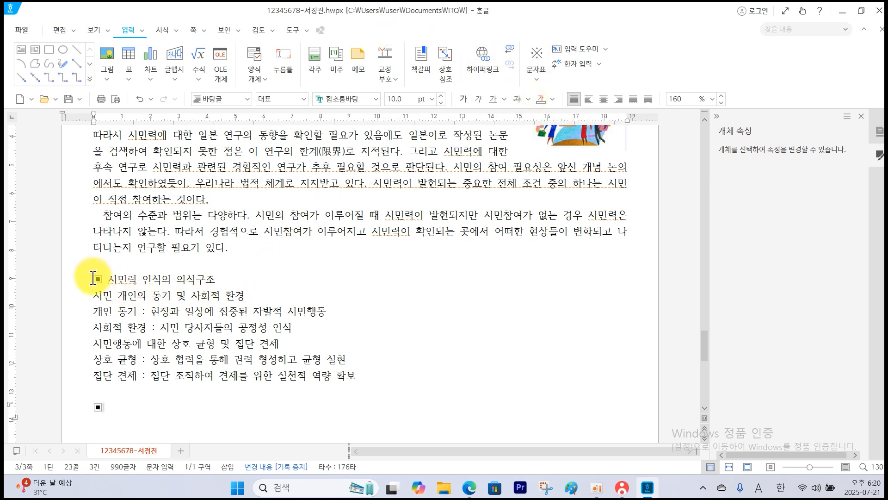
Check the first subheading's format in the exam PDF and set the whole ▣ 시민력 인식의 의식구조 line to 굴림, 18 pt.
{"action": "left_click_drag", "start_coordinate": [93, 279], "coordinate": [230, 278]}
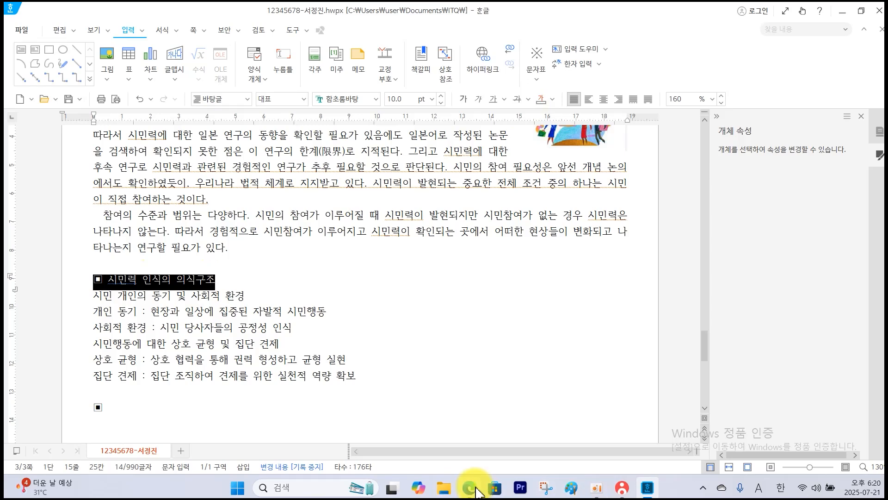
{"action": "left_click", "coordinate": [476, 488]}
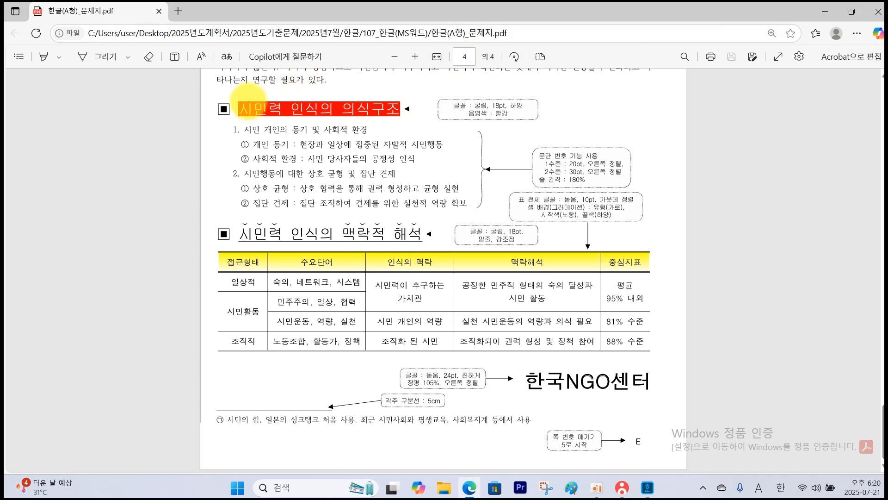
{"action": "mouse_move", "coordinate": [237, 97]}
{"action": "left_mouse_down"}
{"action": "mouse_move", "coordinate": [259, 116]}
{"action": "mouse_move", "coordinate": [407, 115]}
{"action": "mouse_move", "coordinate": [324, 93]}
{"action": "mouse_move", "coordinate": [246, 103]}
{"action": "mouse_move", "coordinate": [274, 119]}
{"action": "left_mouse_up"}
{"action": "key", "text": "Escape"}
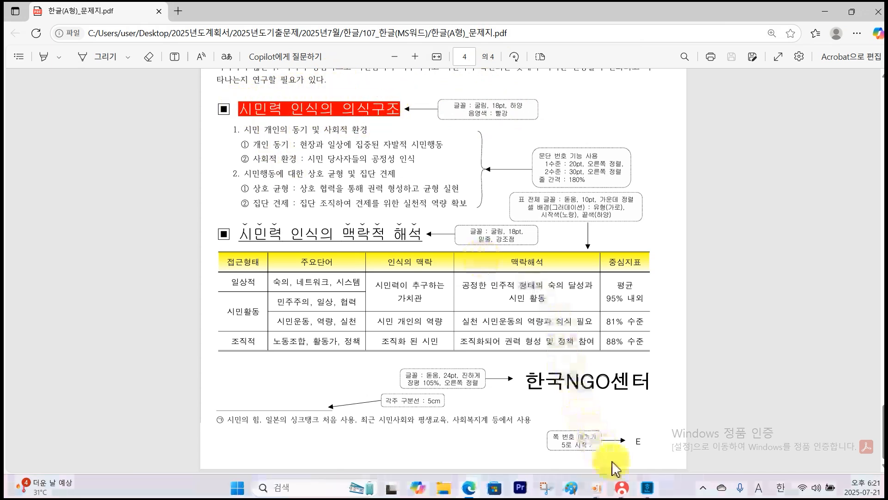
{"action": "left_click", "coordinate": [646, 489]}
{"action": "left_click", "coordinate": [407, 146]}
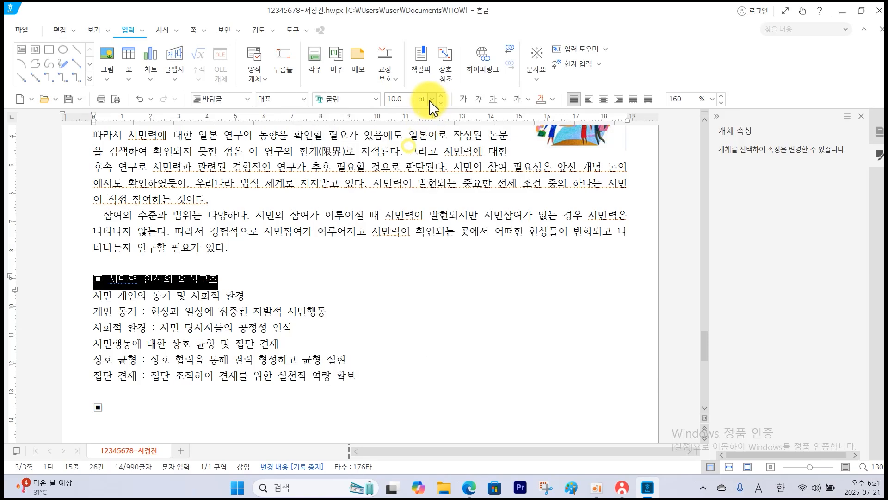
{"action": "left_click", "coordinate": [433, 99]}
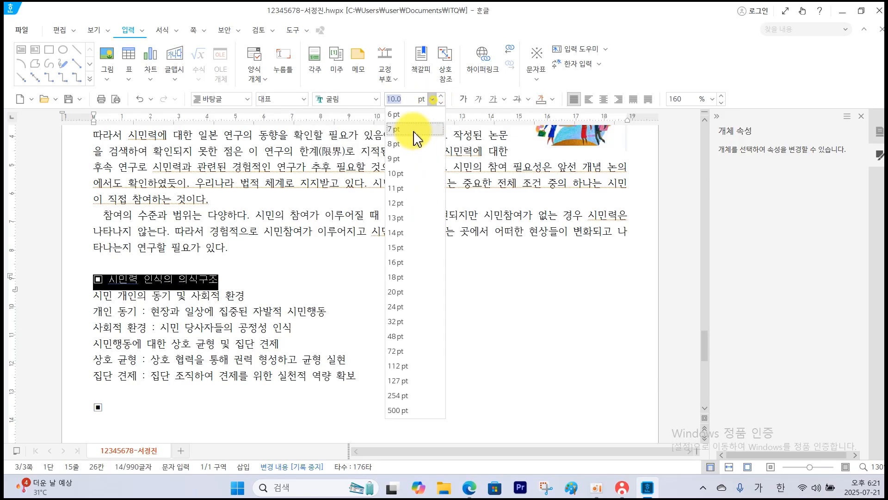
{"action": "left_click", "coordinate": [414, 277]}
{"action": "left_click", "coordinate": [389, 281]}
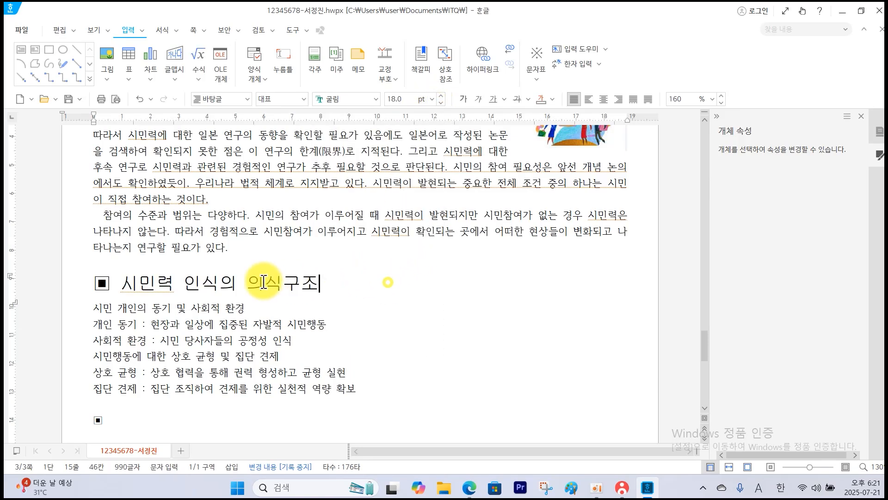
Give the heading text 시민력 인식의 의식구조, without the ▣ symbol, a white font colour and red shading in 글자 모양.
{"action": "left_click_drag", "start_coordinate": [126, 287], "coordinate": [338, 294]}
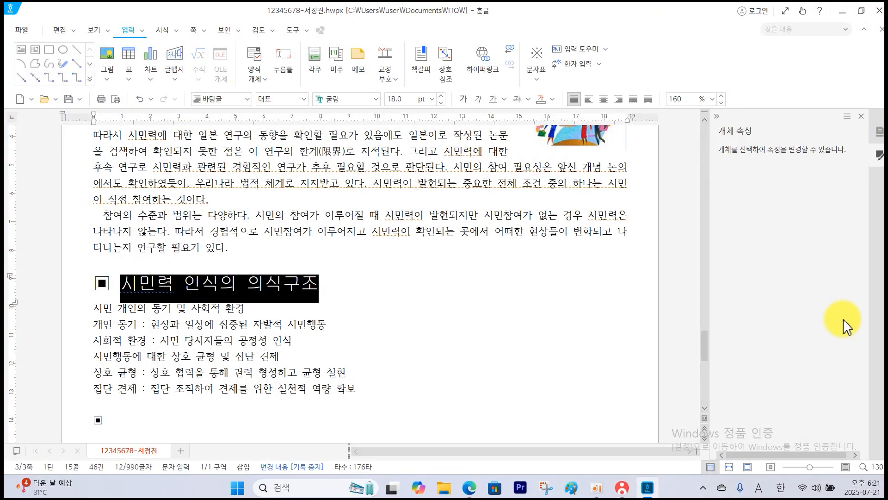
{"action": "left_click", "coordinate": [180, 33]}
{"action": "left_click", "coordinate": [179, 49]}
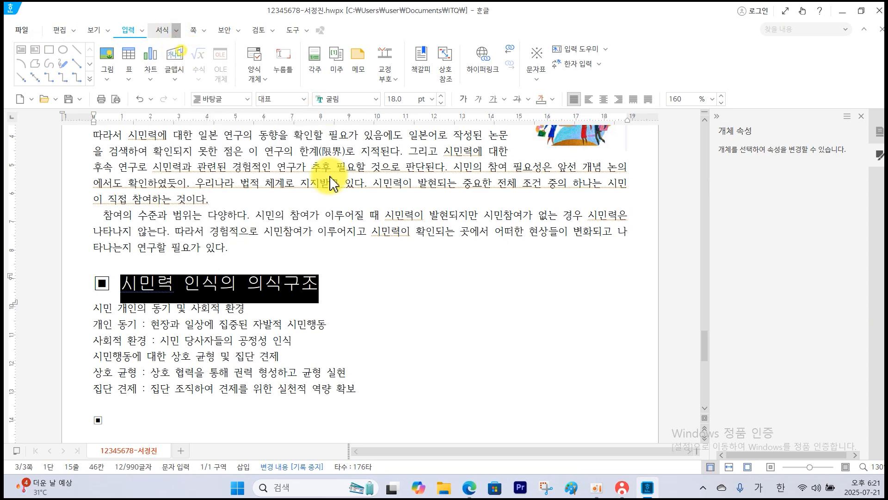
{"action": "left_click", "coordinate": [346, 255]}
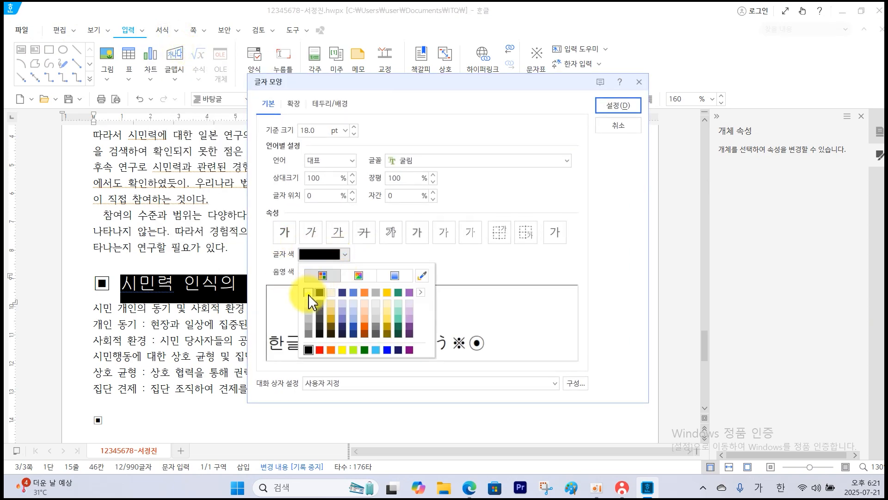
{"action": "left_click", "coordinate": [308, 292]}
{"action": "left_click", "coordinate": [344, 272]}
{"action": "left_click", "coordinate": [319, 385]}
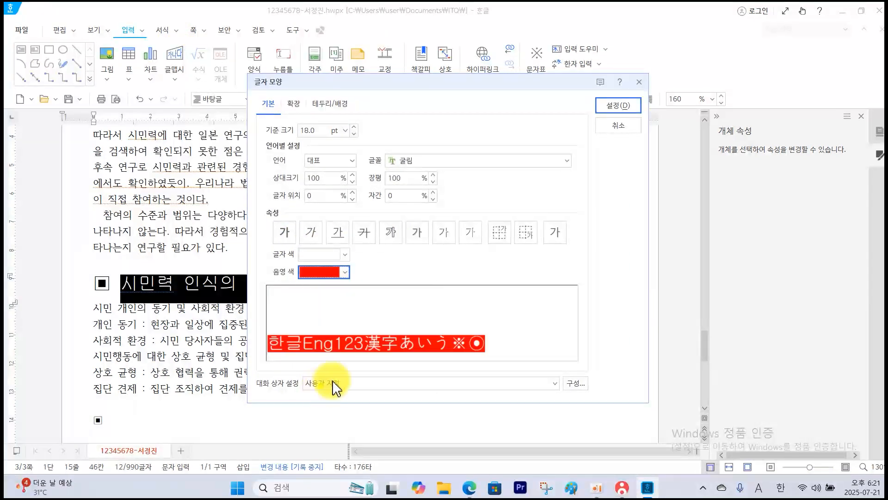
{"action": "left_click", "coordinate": [620, 105]}
{"action": "left_click", "coordinate": [487, 284]}
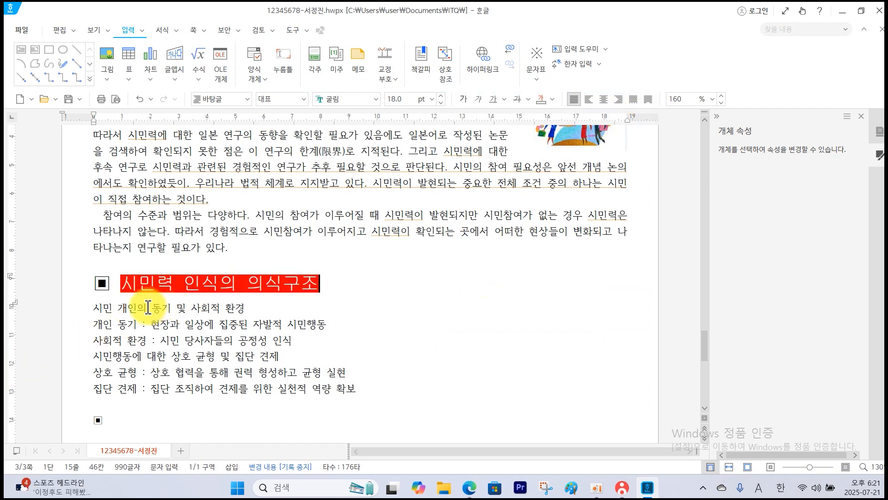
For the six list lines below the heading, choose the 1. 가. 1) 가) 문단 번호 style as a new number list.
{"action": "left_click_drag", "start_coordinate": [94, 309], "coordinate": [376, 387]}
{"action": "left_click", "coordinate": [177, 29]}
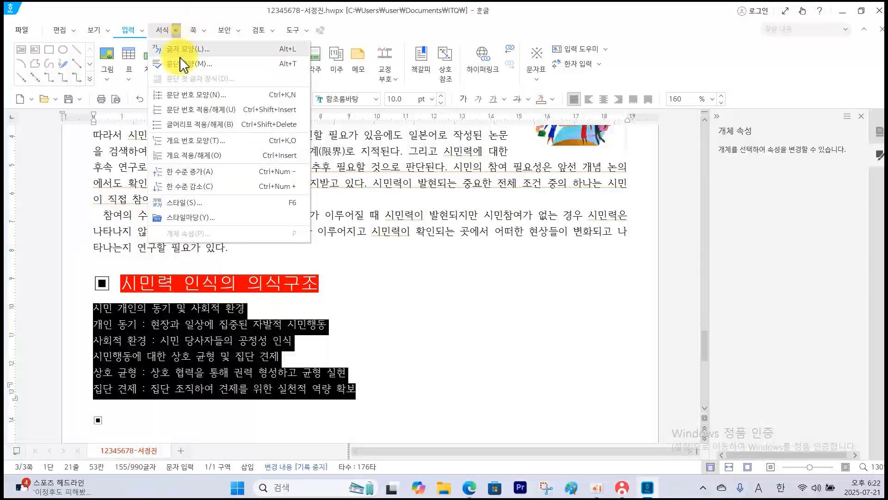
{"action": "left_click", "coordinate": [192, 105]}
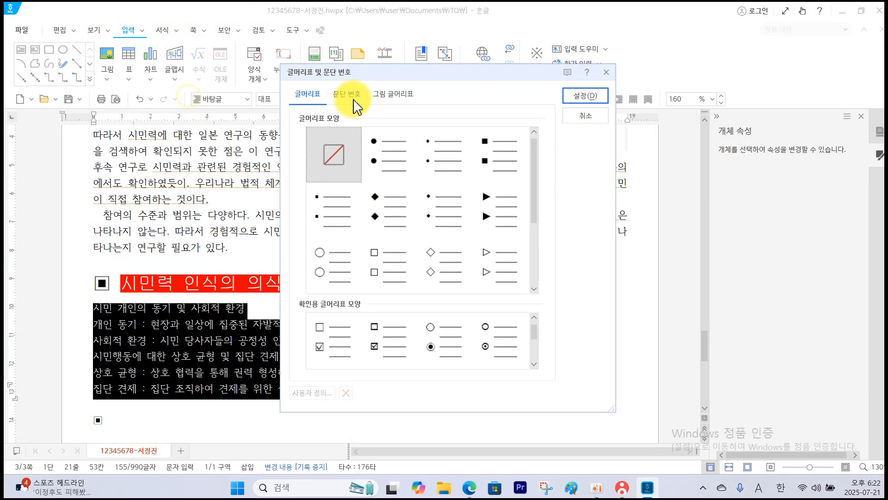
{"action": "left_click", "coordinate": [349, 97]}
{"action": "left_click", "coordinate": [385, 157]}
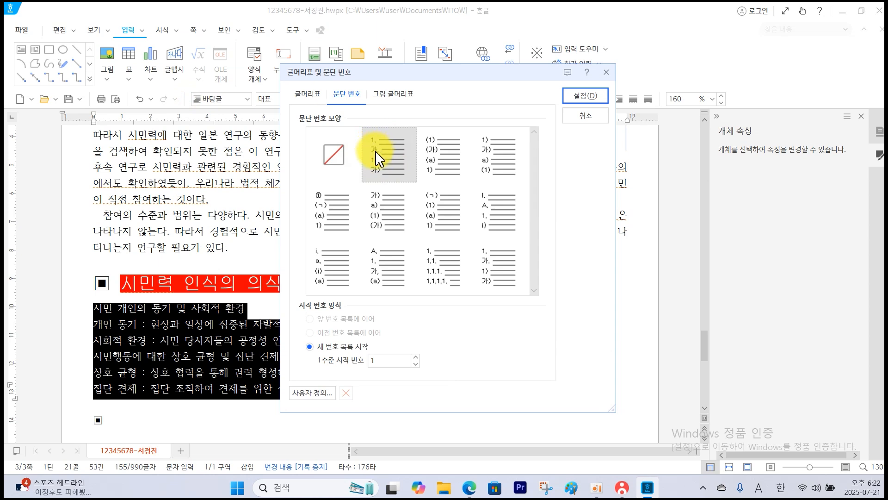
Customize level 1 of the chosen number style with a 20 pt width adjustment and 오른쪽 alignment.
{"action": "left_click", "coordinate": [312, 393]}
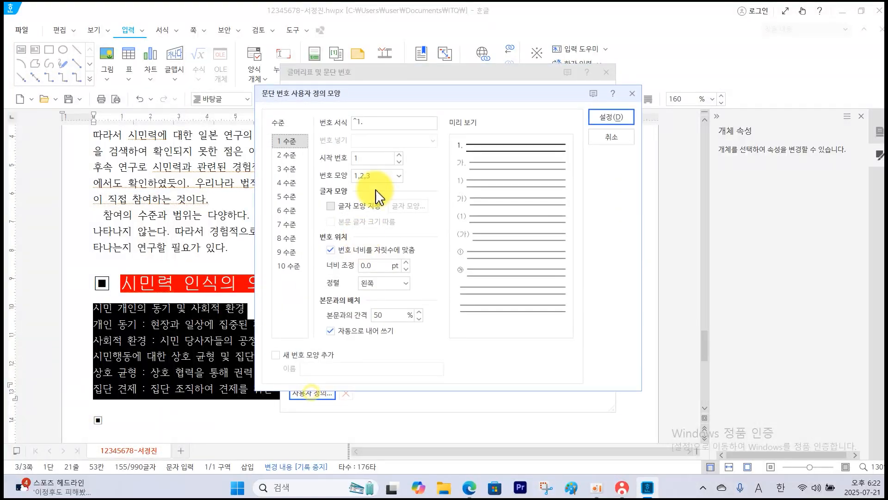
{"action": "double_click", "coordinate": [377, 266]}
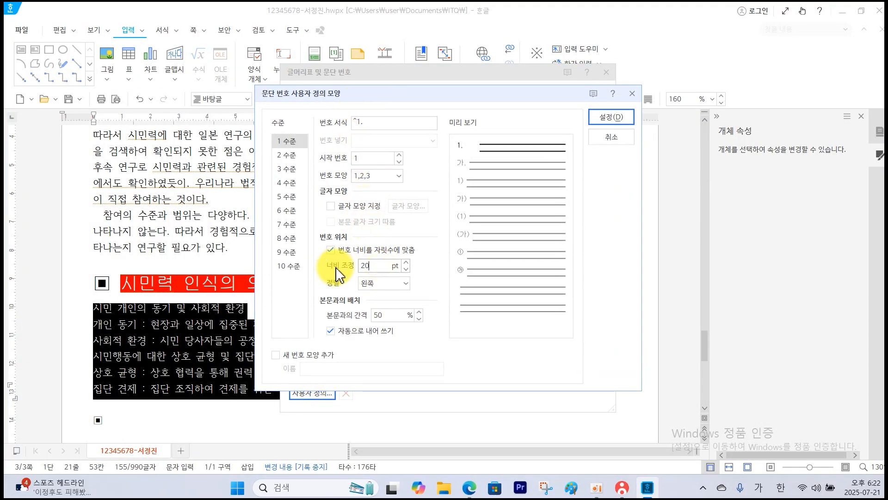
{"action": "type", "text": "20"}
{"action": "left_click", "coordinate": [406, 283]}
{"action": "left_click", "coordinate": [387, 327]}
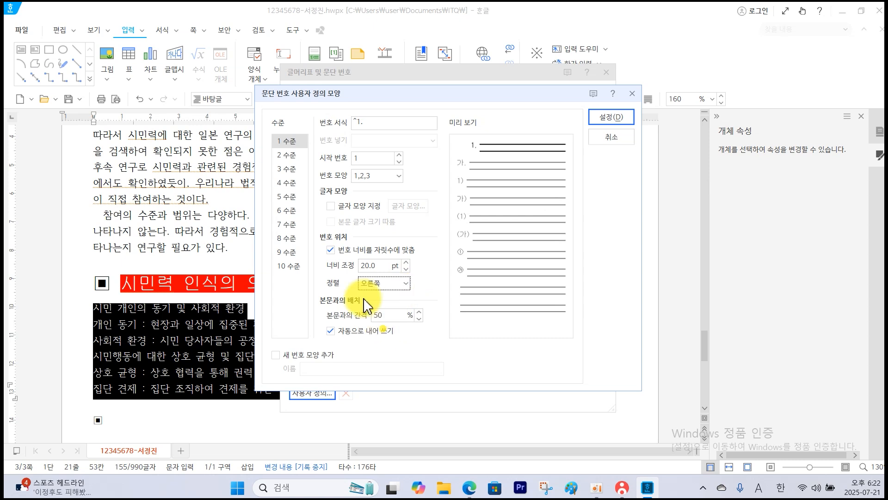
Customize level 2 with format ^2 without the period, ①,②,③ numbering, 30 pt width and 오른쪽 alignment, and apply the numbering to the list.
{"action": "left_click", "coordinate": [291, 156]}
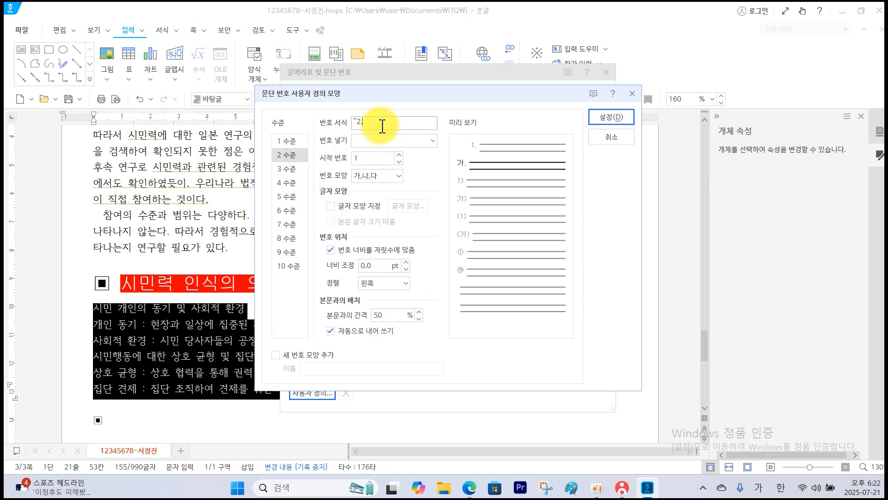
{"action": "left_click", "coordinate": [380, 125]}
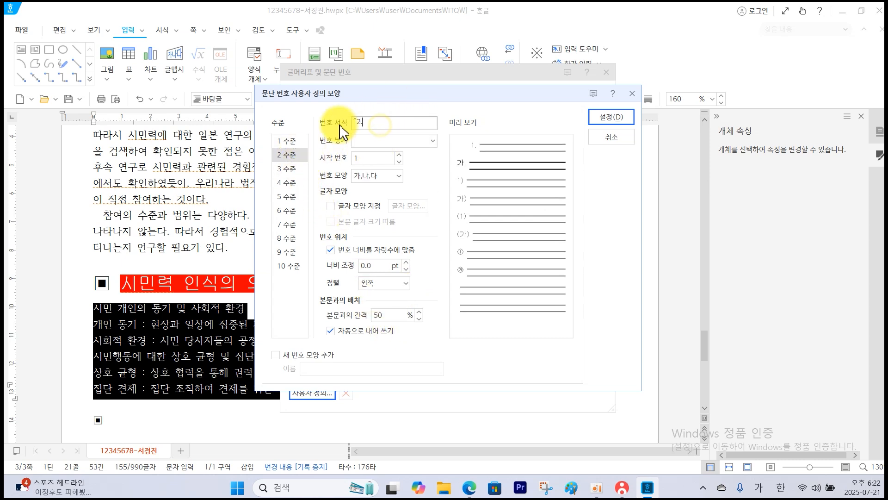
{"action": "left_click", "coordinate": [404, 184]}
{"action": "left_click", "coordinate": [383, 204]}
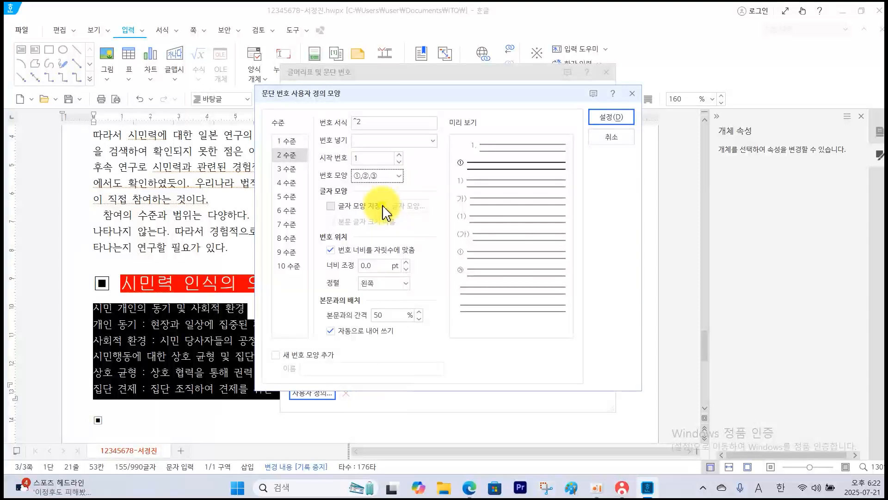
{"action": "left_click", "coordinate": [380, 267]}
{"action": "type", "text": "3"}
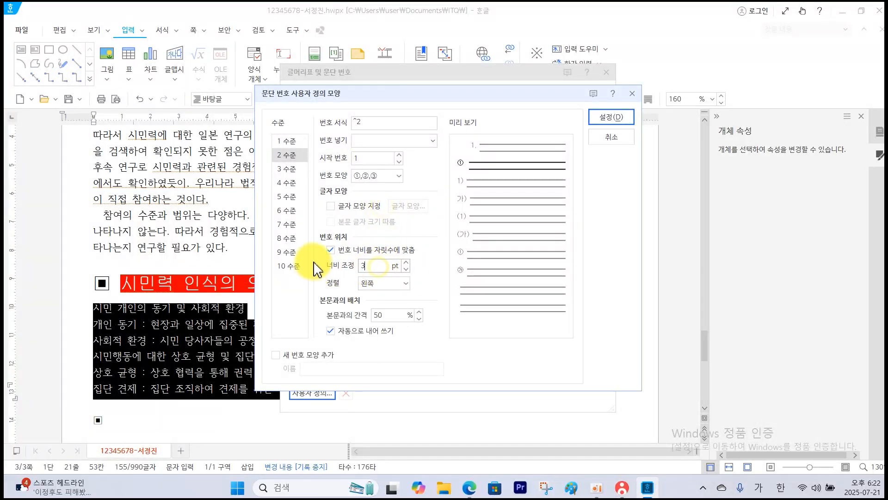
{"action": "type", "text": "0"}
{"action": "left_click", "coordinate": [407, 286]}
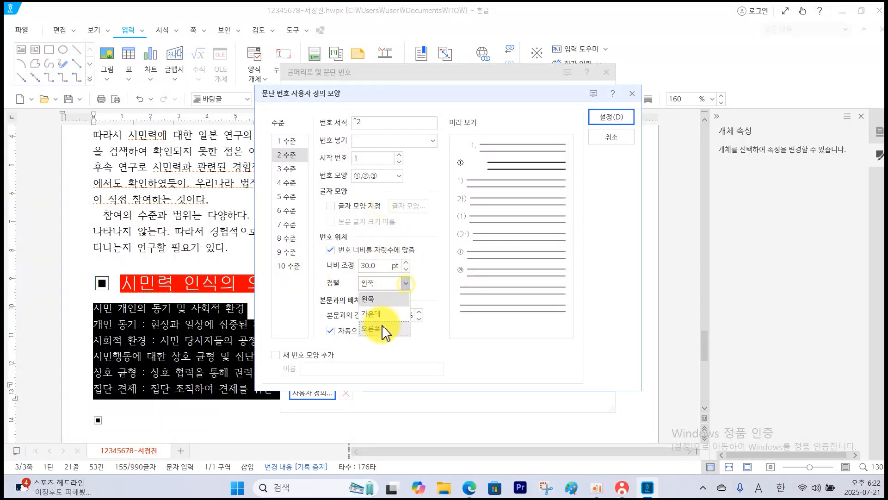
{"action": "left_click", "coordinate": [380, 325]}
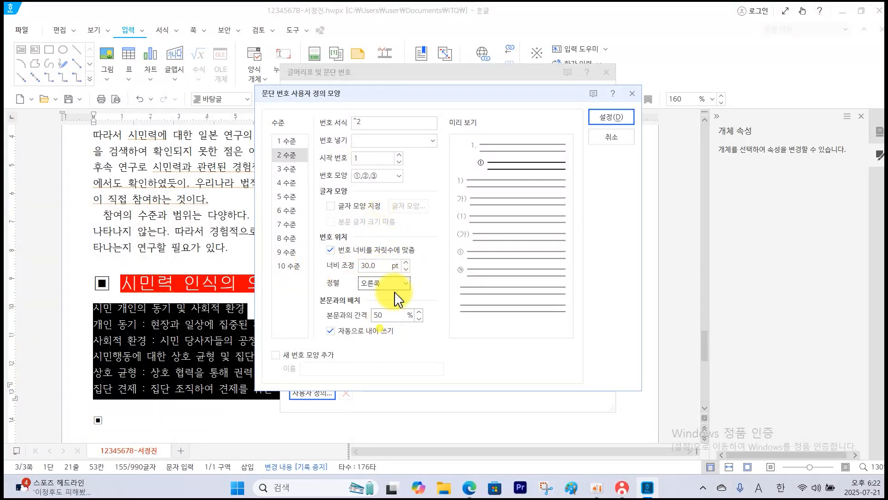
{"action": "left_click", "coordinate": [607, 119]}
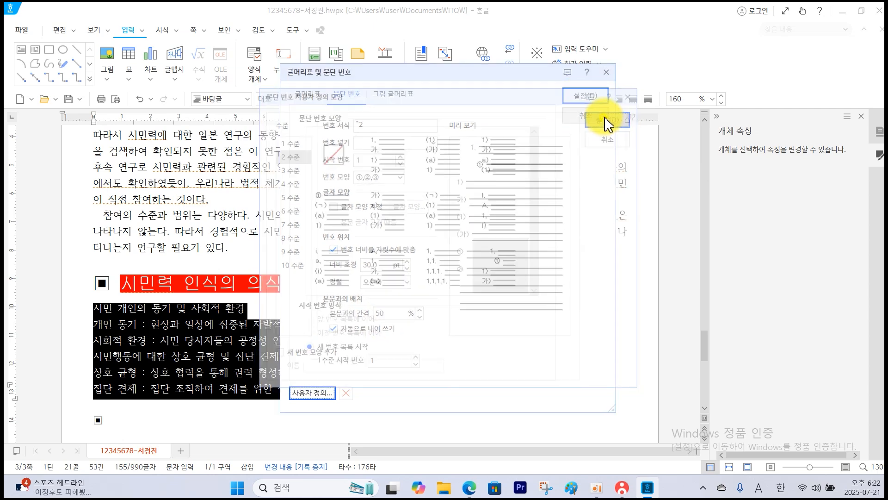
{"action": "left_click", "coordinate": [586, 96]}
{"action": "left_click", "coordinate": [411, 317]}
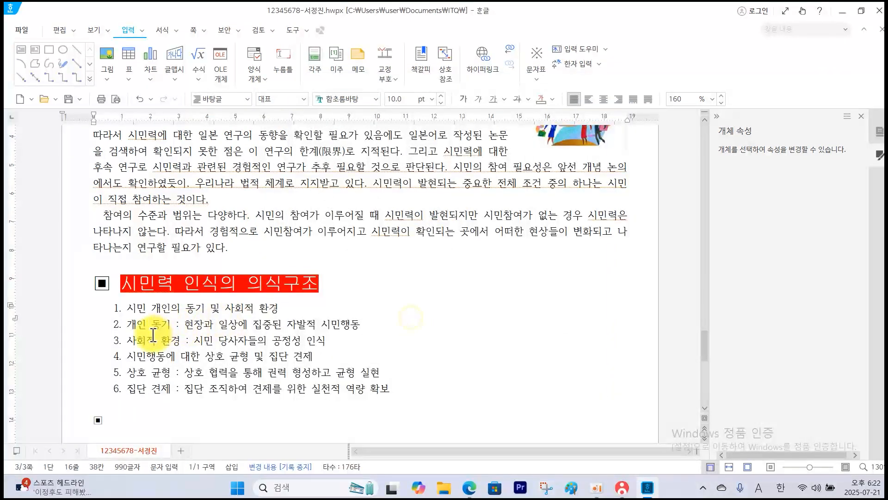
Demote the 개인 동기, 사회적 환경, 상호 균형 and 집단 견제 lines to level 2 of the numbered list.
{"action": "left_click_drag", "start_coordinate": [131, 325], "coordinate": [343, 344]}
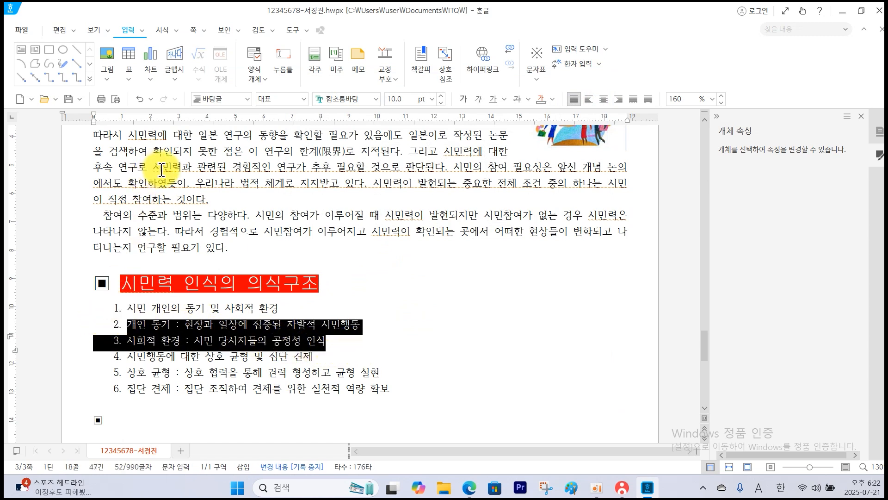
{"action": "left_click", "coordinate": [177, 31]}
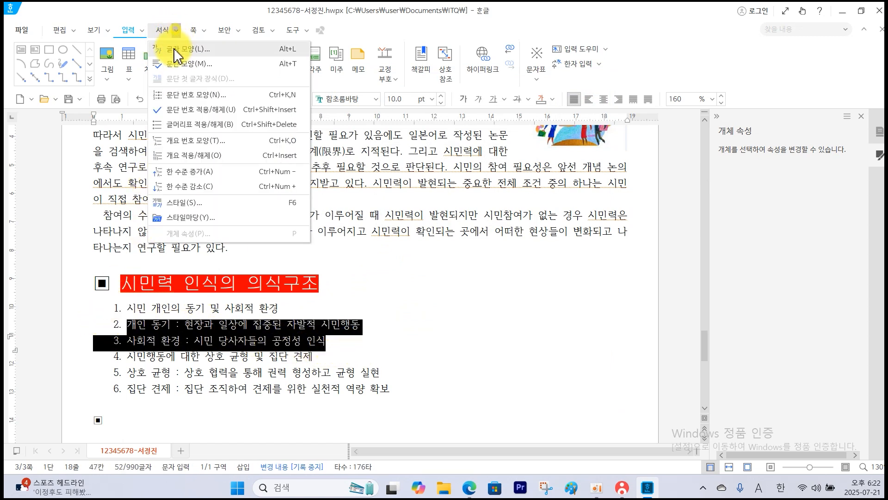
{"action": "left_click", "coordinate": [196, 185]}
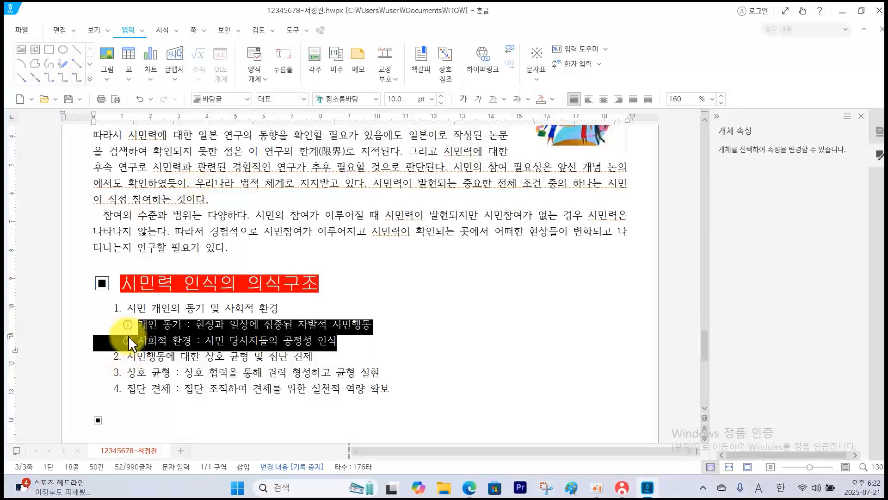
{"action": "left_click_drag", "start_coordinate": [127, 373], "coordinate": [402, 397]}
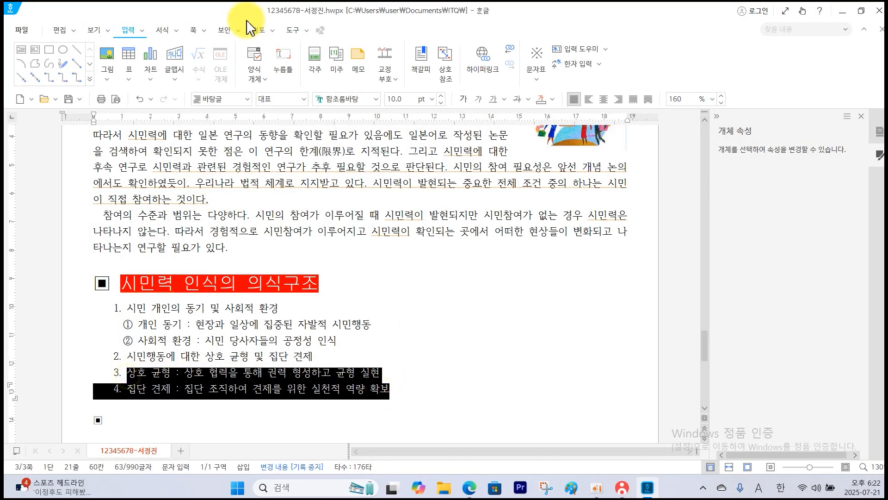
{"action": "left_click", "coordinate": [176, 31]}
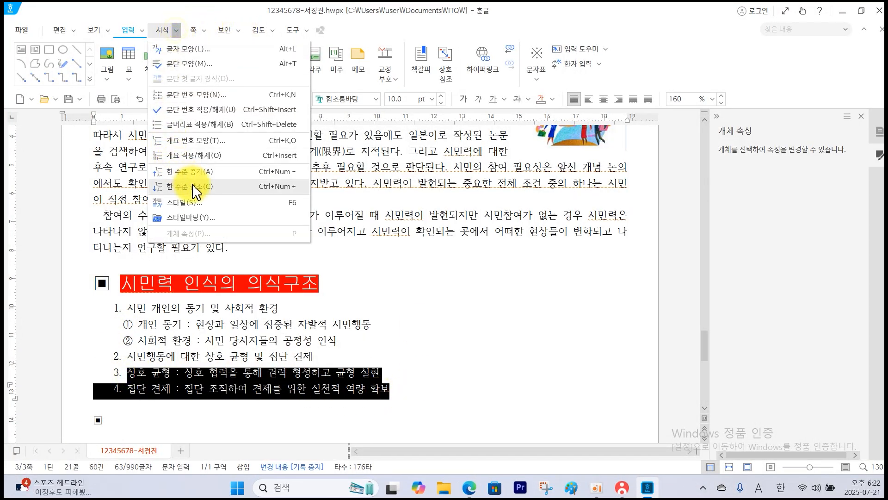
{"action": "left_click", "coordinate": [189, 186]}
{"action": "left_click", "coordinate": [363, 328]}
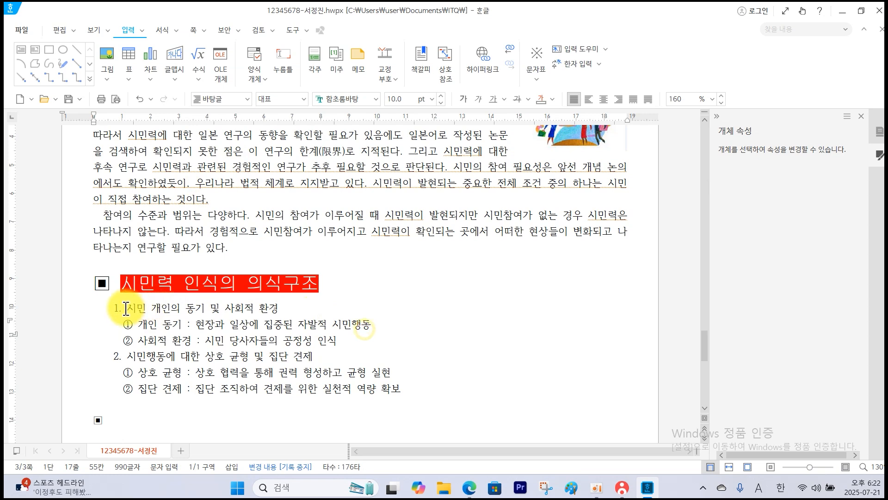
Check the list's line spacing requirement in the exam PDF and set all six numbered lines to 180% line spacing.
{"action": "left_click_drag", "start_coordinate": [126, 309], "coordinate": [430, 396]}
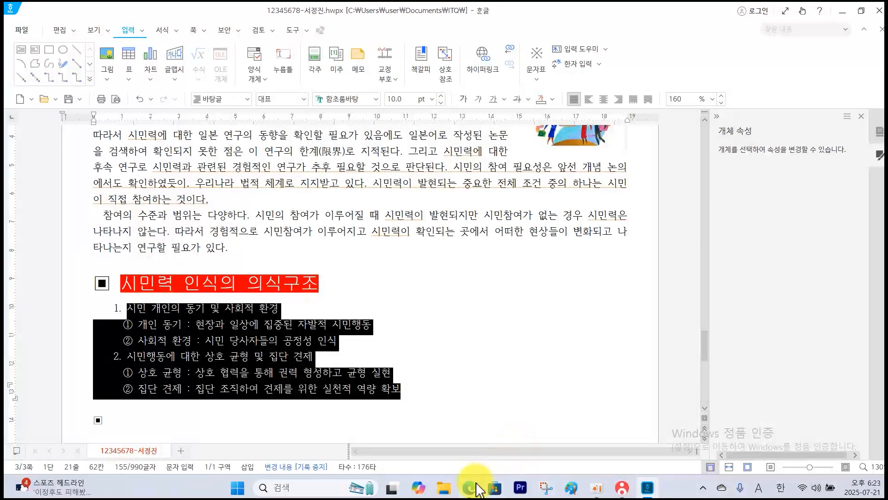
{"action": "left_click", "coordinate": [478, 489]}
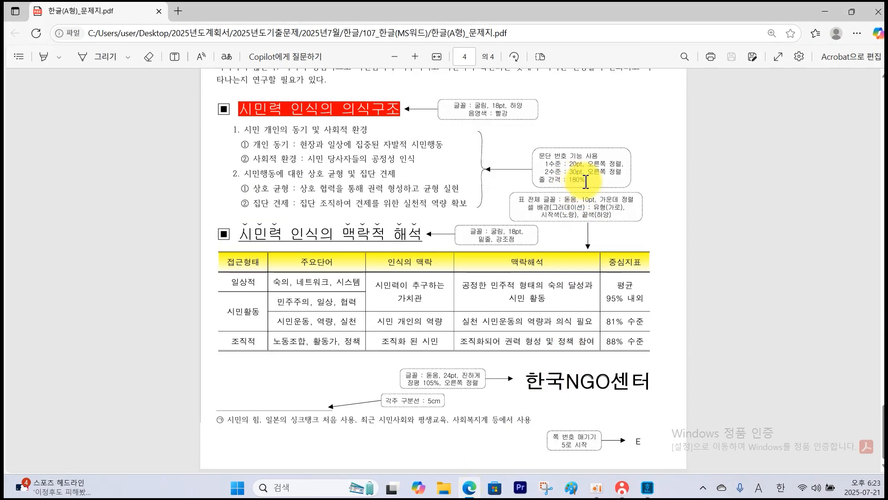
{"action": "left_click", "coordinate": [648, 488]}
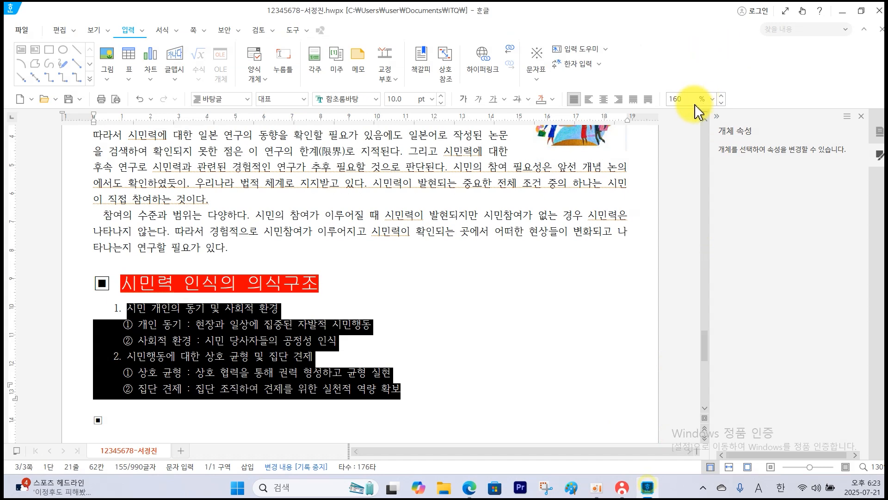
{"action": "left_click", "coordinate": [715, 99]}
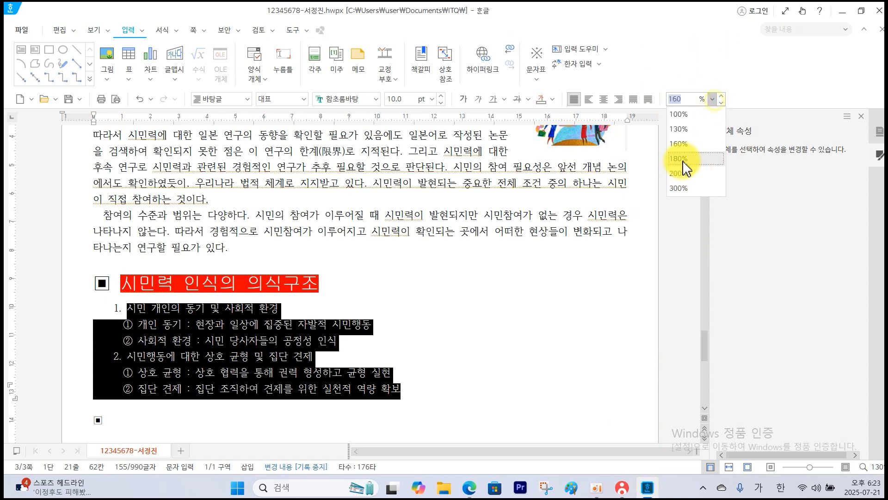
{"action": "left_click", "coordinate": [681, 180]}
{"action": "left_click", "coordinate": [522, 253]}
Save the document and send the answer file to the supervisor's PC from the KOAS exam program.
{"action": "scroll", "coordinate": [361, 330], "scroll_direction": "down", "scroll_amount": 1}
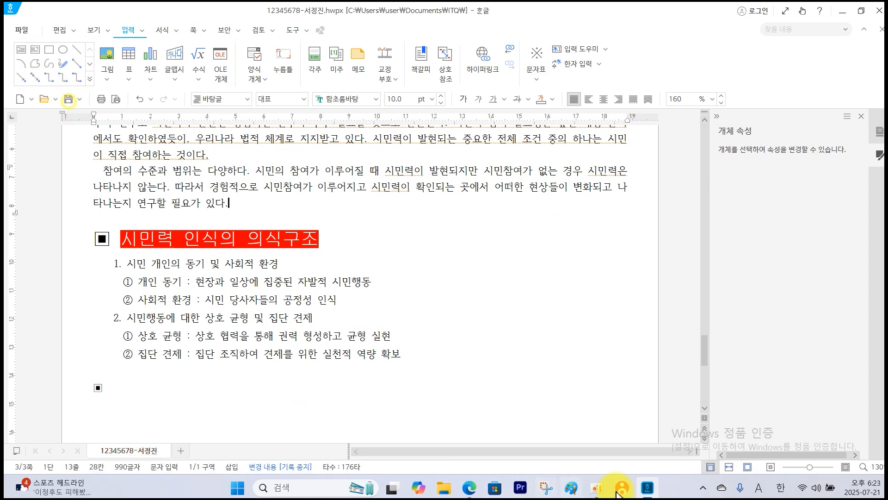
{"action": "left_click", "coordinate": [648, 489]}
{"action": "left_click", "coordinate": [777, 157]}
{"action": "left_click", "coordinate": [335, 344]}
{"action": "left_click", "coordinate": [335, 343]}
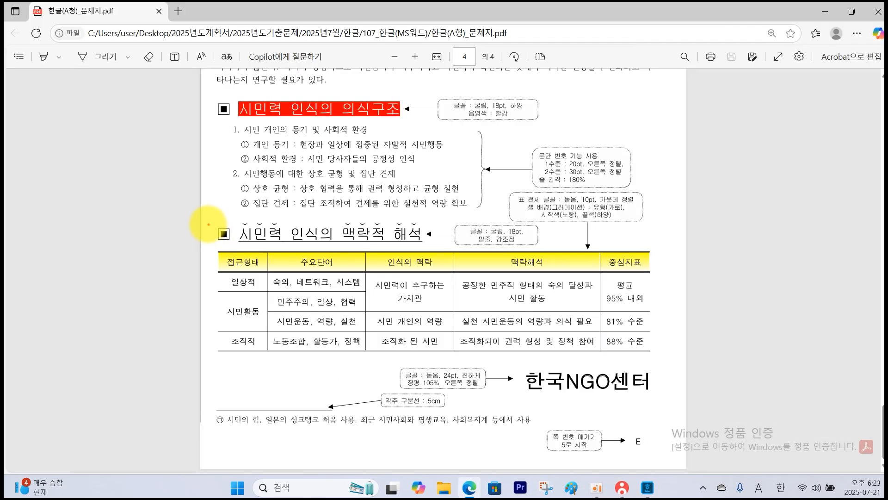
Check the second subheading in the exam PDF and enter 시민력 인식의 맥락적 해석 after the second ▣ symbol, followed by a new line.
{"action": "mouse_move", "coordinate": [208, 223]}
{"action": "left_mouse_down"}
{"action": "mouse_move", "coordinate": [364, 254]}
{"action": "mouse_move", "coordinate": [446, 254]}
{"action": "left_mouse_up"}
{"action": "key", "text": "Escape"}
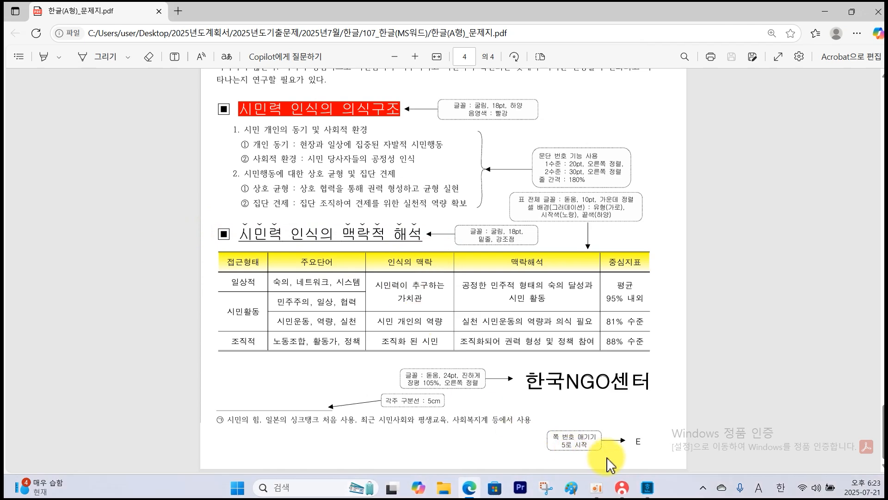
{"action": "left_click", "coordinate": [648, 489]}
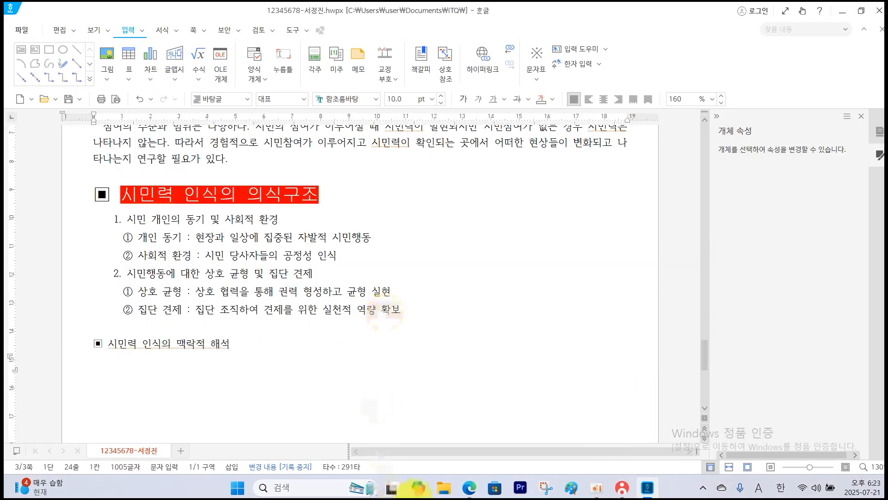
Examine the table in the exam PDF and count its rows and columns.
{"action": "left_click", "coordinate": [469, 487]}
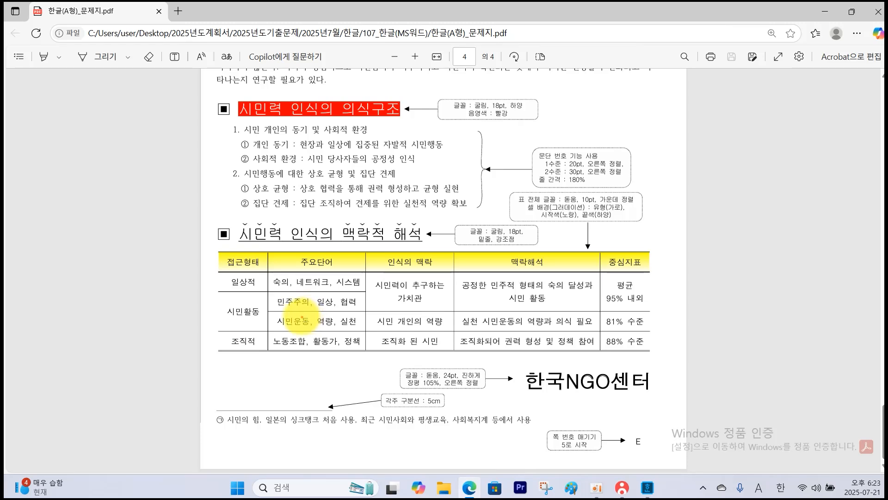
{"action": "left_click_drag", "start_coordinate": [260, 264], "coordinate": [363, 262]}
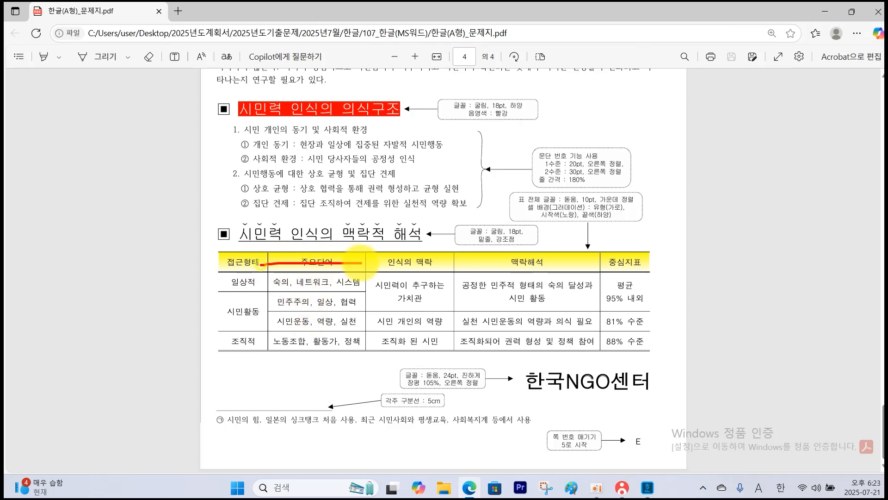
{"action": "left_click_drag", "start_coordinate": [274, 281], "coordinate": [360, 283]}
{"action": "left_click_drag", "start_coordinate": [278, 304], "coordinate": [357, 304]}
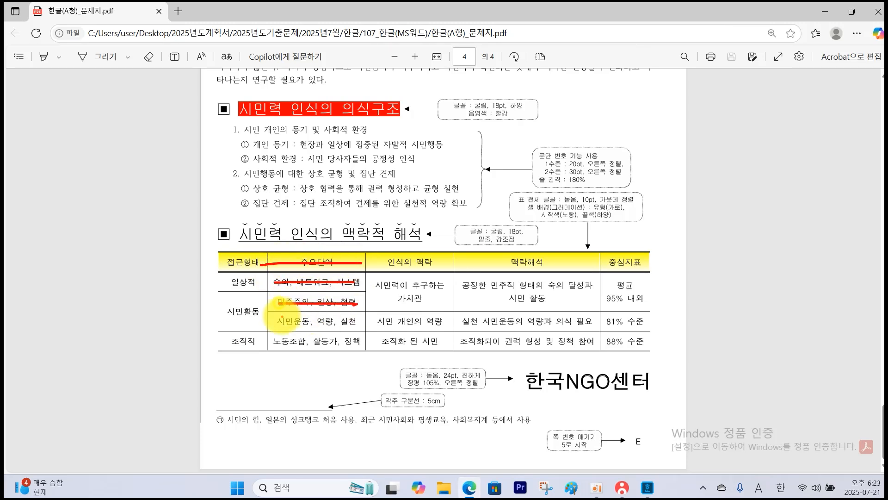
{"action": "mouse_move", "coordinate": [282, 319]}
{"action": "left_mouse_down"}
{"action": "mouse_move", "coordinate": [284, 345]}
{"action": "mouse_move", "coordinate": [363, 345]}
{"action": "left_mouse_up"}
{"action": "left_click_drag", "start_coordinate": [249, 253], "coordinate": [252, 365]}
{"action": "left_click_drag", "start_coordinate": [305, 252], "coordinate": [312, 366]}
{"action": "left_click_drag", "start_coordinate": [409, 273], "coordinate": [419, 368]}
{"action": "left_click_drag", "start_coordinate": [523, 254], "coordinate": [526, 326]}
{"action": "left_click_drag", "start_coordinate": [618, 260], "coordinate": [624, 309]}
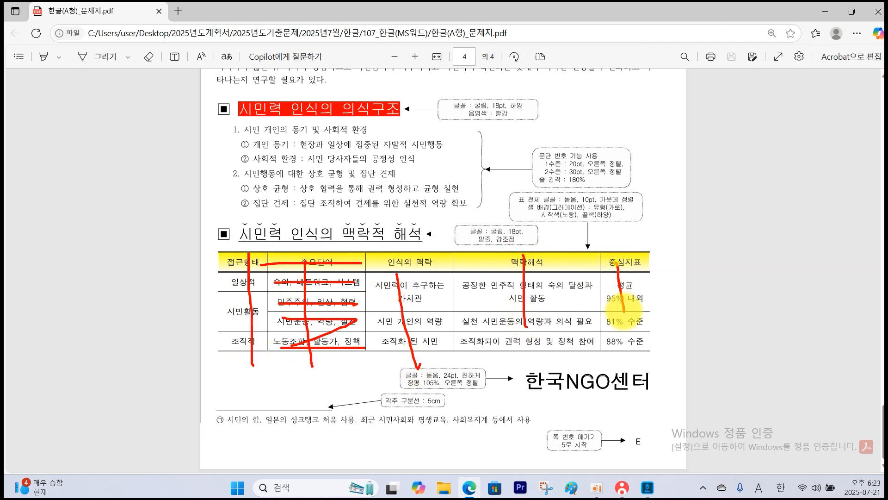
{"action": "key", "text": "Escape"}
Insert a table with 5 rows and 5 columns below the 시민력 인식의 맥락적 해석 heading in the Hangul document.
{"action": "left_click", "coordinate": [648, 487]}
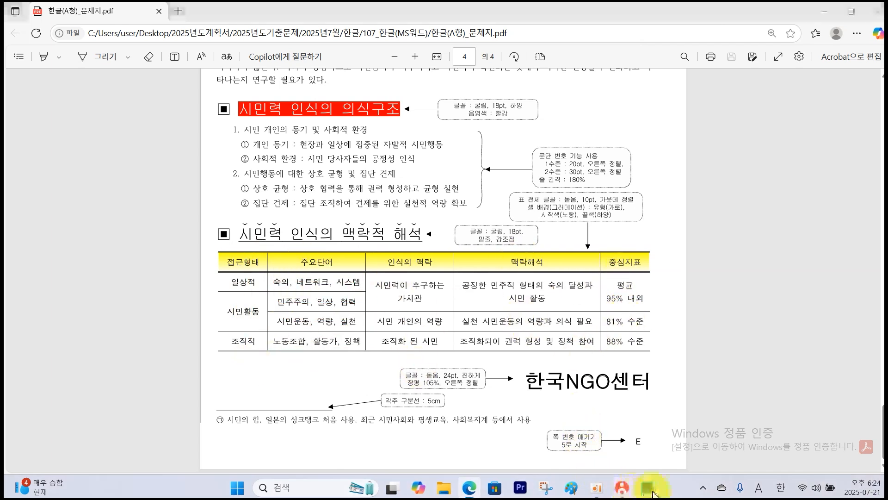
{"action": "left_click", "coordinate": [129, 62]}
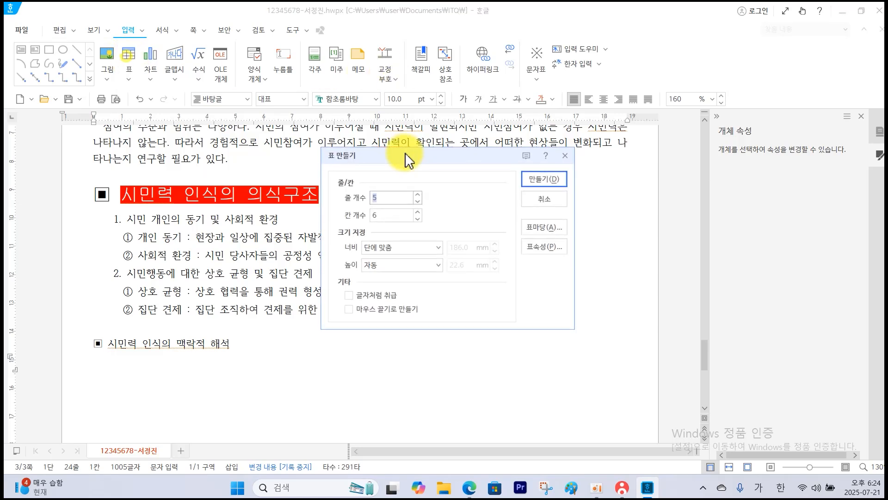
{"action": "left_click", "coordinate": [418, 212]}
{"action": "left_click", "coordinate": [418, 218]}
{"action": "left_click", "coordinate": [532, 183]}
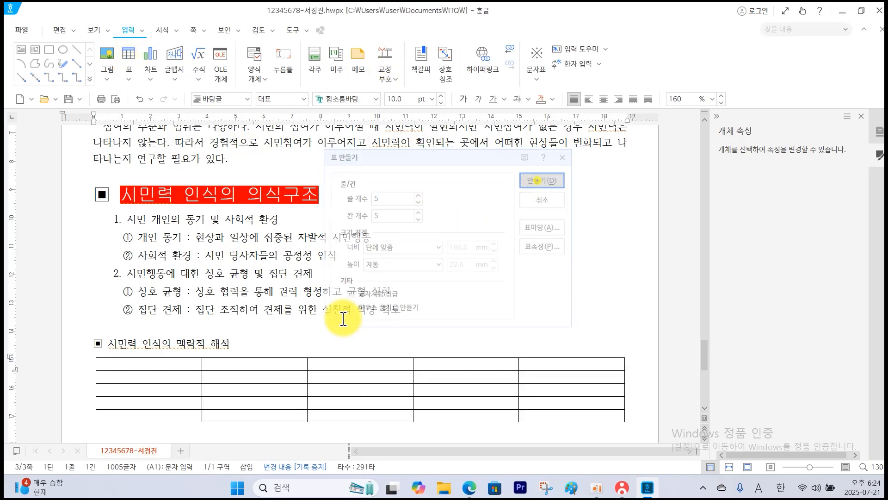
Adjust the new table's column widths by narrowing the first, third and fifth columns and widening the fourth.
{"action": "left_click_drag", "start_coordinate": [202, 366], "coordinate": [171, 370]}
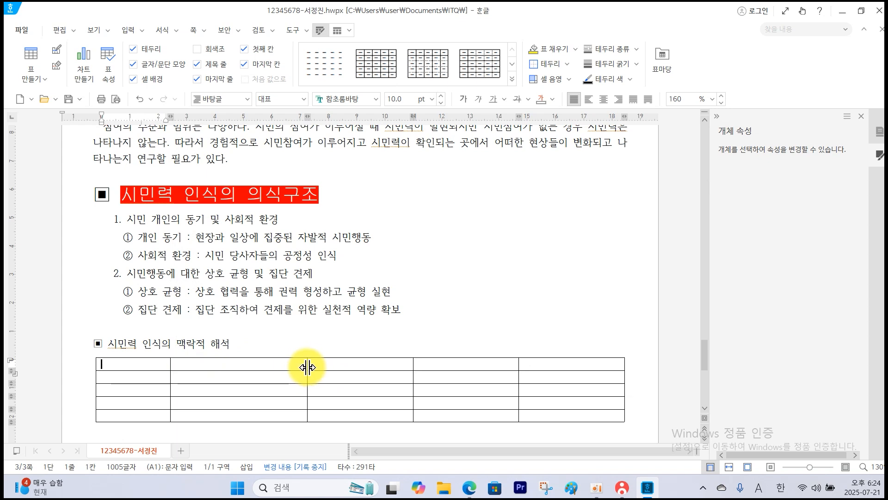
{"action": "left_click_drag", "start_coordinate": [305, 367], "coordinate": [279, 367]}
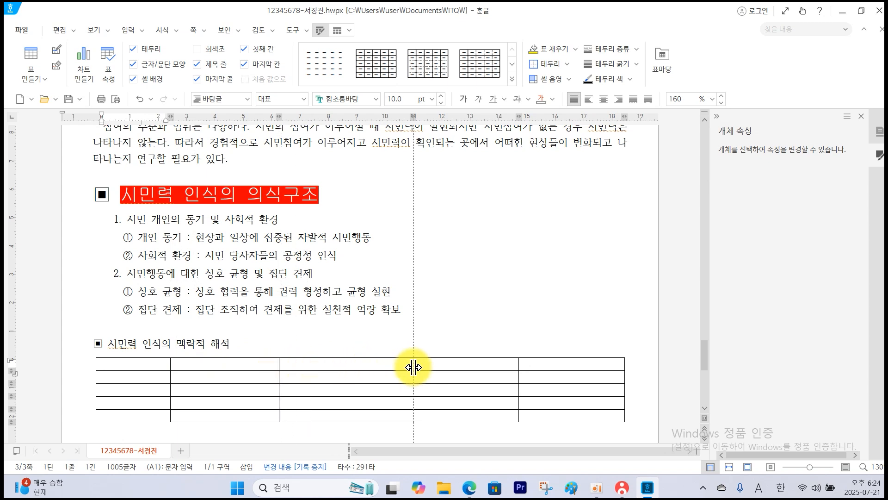
{"action": "left_click_drag", "start_coordinate": [413, 367], "coordinate": [368, 367]}
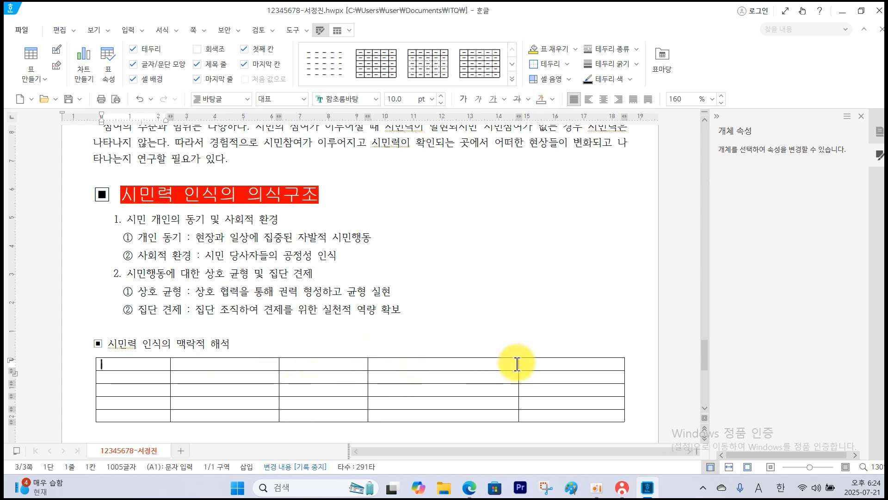
{"action": "left_click_drag", "start_coordinate": [518, 364], "coordinate": [536, 364]}
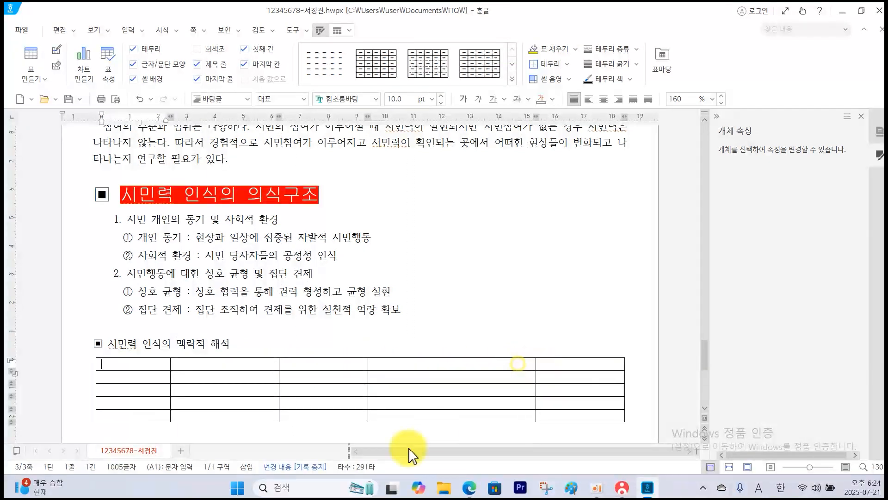
Switch to the exam PDF and examine which table cells span two rows, circling them temporarily on screen.
{"action": "left_click", "coordinate": [470, 489]}
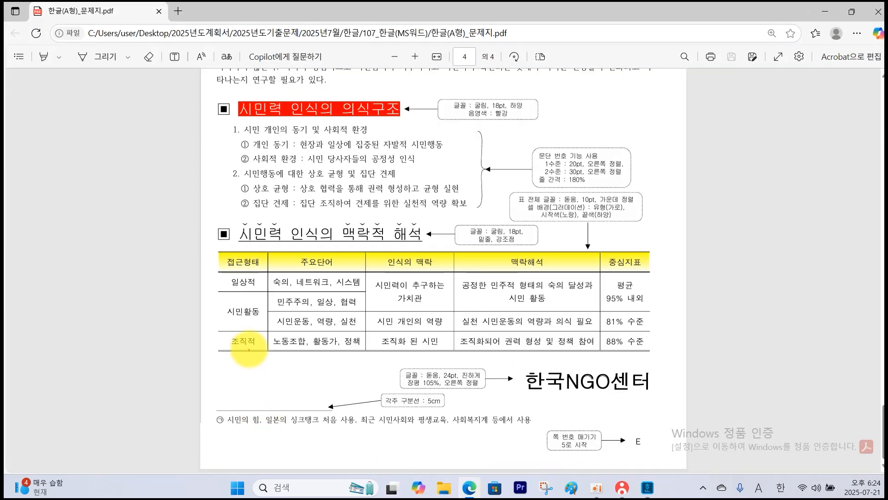
{"action": "left_click_drag", "start_coordinate": [255, 319], "coordinate": [243, 307]}
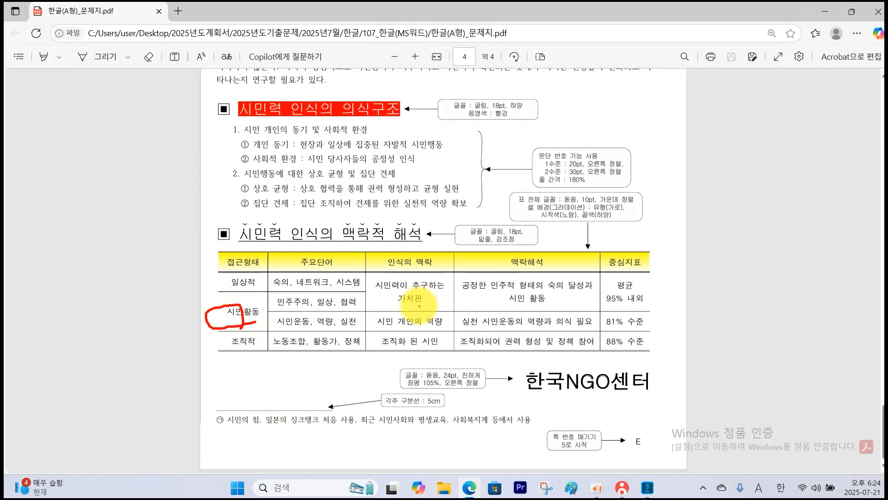
{"action": "mouse_move", "coordinate": [419, 305]}
{"action": "left_mouse_down"}
{"action": "mouse_move", "coordinate": [435, 295]}
{"action": "mouse_move", "coordinate": [430, 317]}
{"action": "left_mouse_up"}
{"action": "mouse_move", "coordinate": [513, 283]}
{"action": "left_mouse_down"}
{"action": "mouse_move", "coordinate": [498, 307]}
{"action": "mouse_move", "coordinate": [523, 303]}
{"action": "left_mouse_up"}
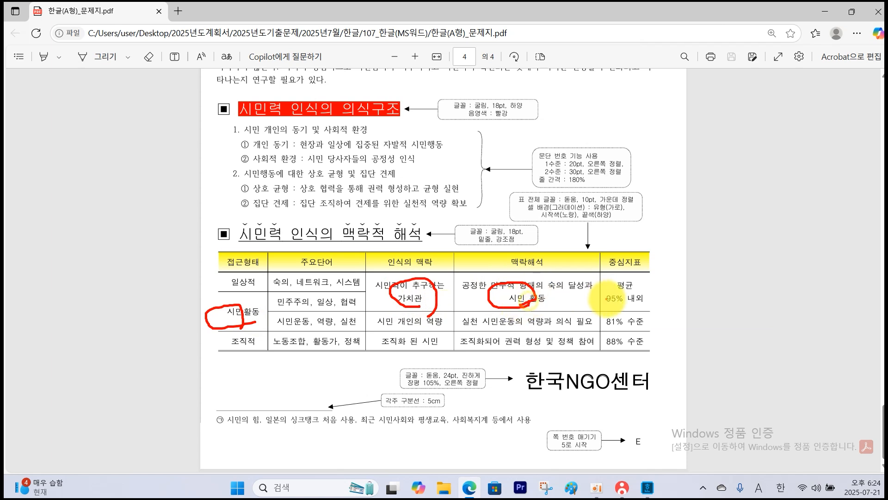
{"action": "left_click_drag", "start_coordinate": [635, 280], "coordinate": [616, 299]}
{"action": "key", "text": "Escape"}
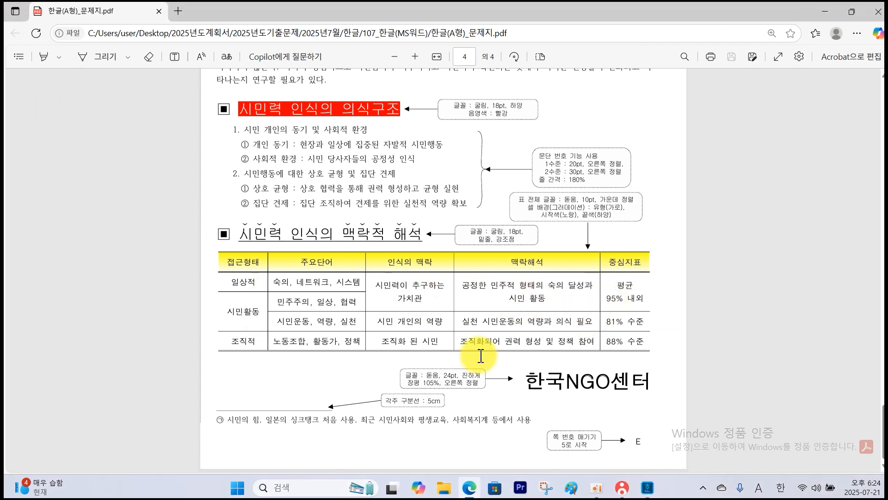
Return to the Hangul document and merge the third and fourth row cells of the table's first column.
{"action": "left_click", "coordinate": [649, 487]}
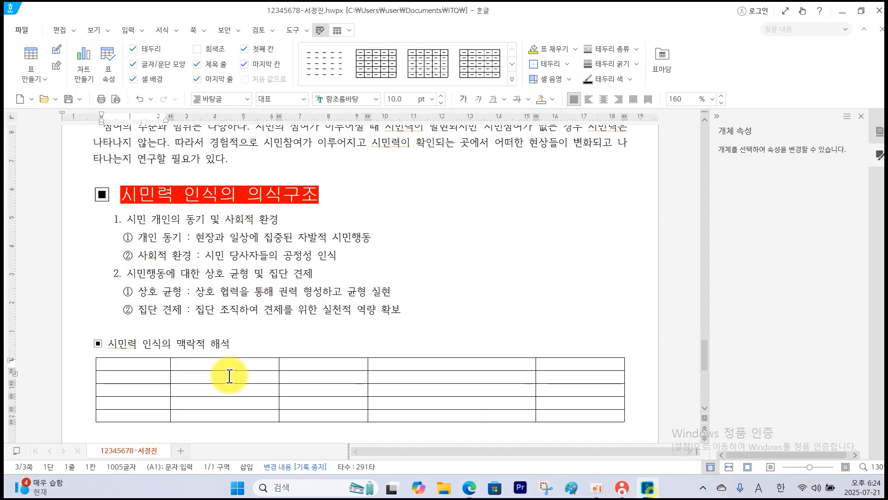
{"action": "left_click_drag", "start_coordinate": [143, 389], "coordinate": [146, 400]}
{"action": "right_click", "coordinate": [146, 399]}
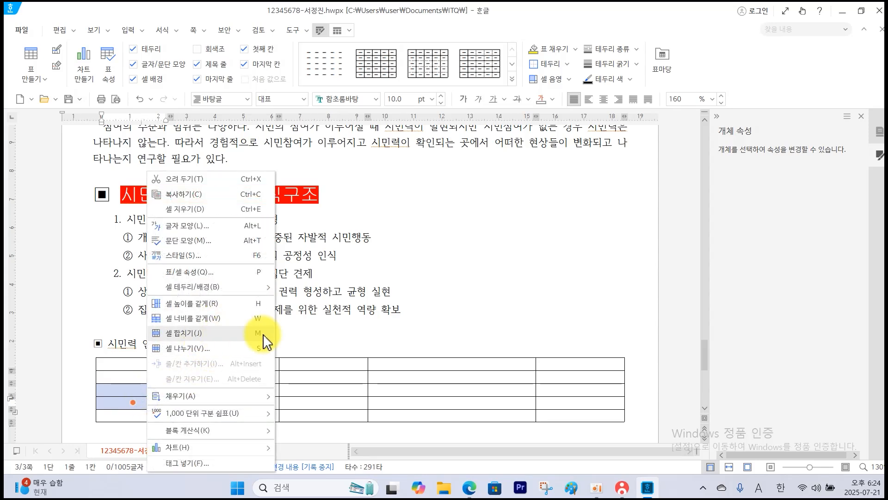
{"action": "left_click", "coordinate": [132, 388]}
{"action": "key", "text": "m"}
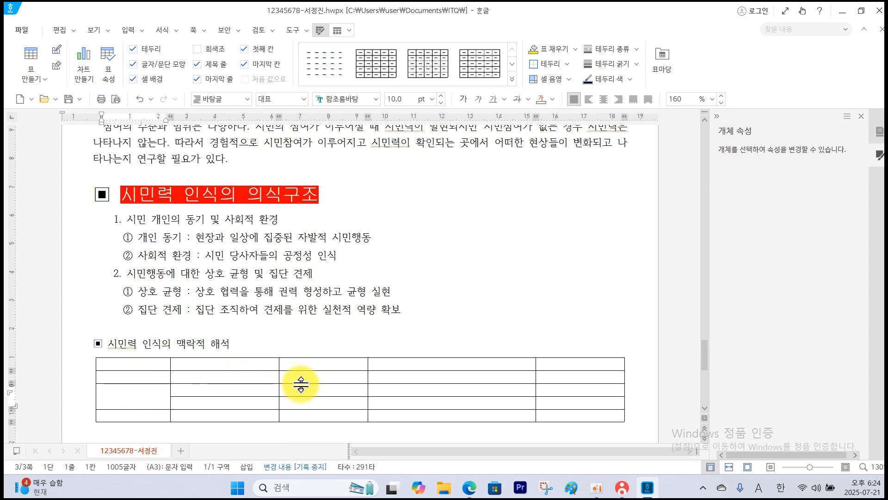
Merge the second and third row cells in each of the table's third, fourth and fifth columns.
{"action": "left_click_drag", "start_coordinate": [333, 379], "coordinate": [332, 390]}
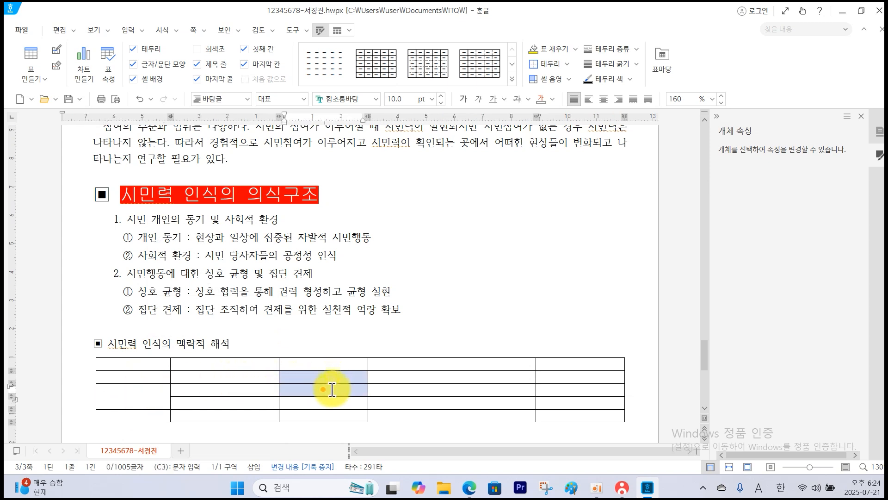
{"action": "key", "text": "m"}
{"action": "left_click_drag", "start_coordinate": [437, 376], "coordinate": [441, 388]}
{"action": "key", "text": "m"}
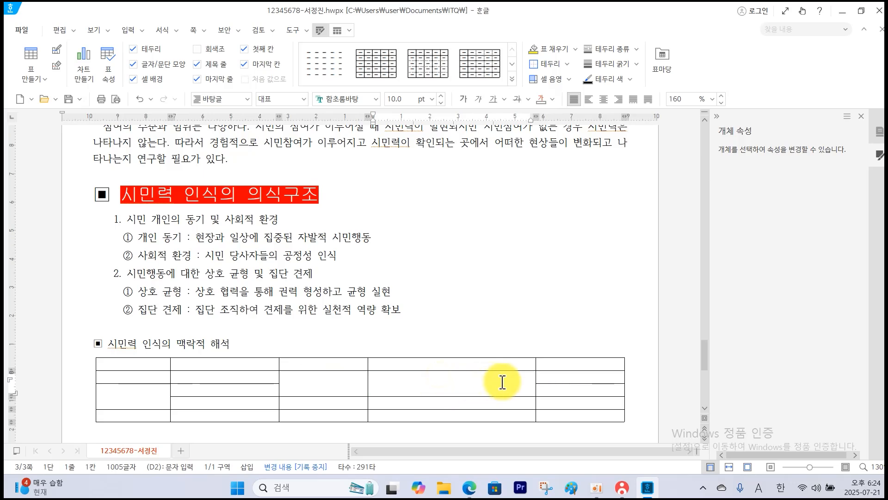
{"action": "left_click_drag", "start_coordinate": [545, 374], "coordinate": [547, 388]}
{"action": "key", "text": "m"}
{"action": "left_click", "coordinate": [411, 386]}
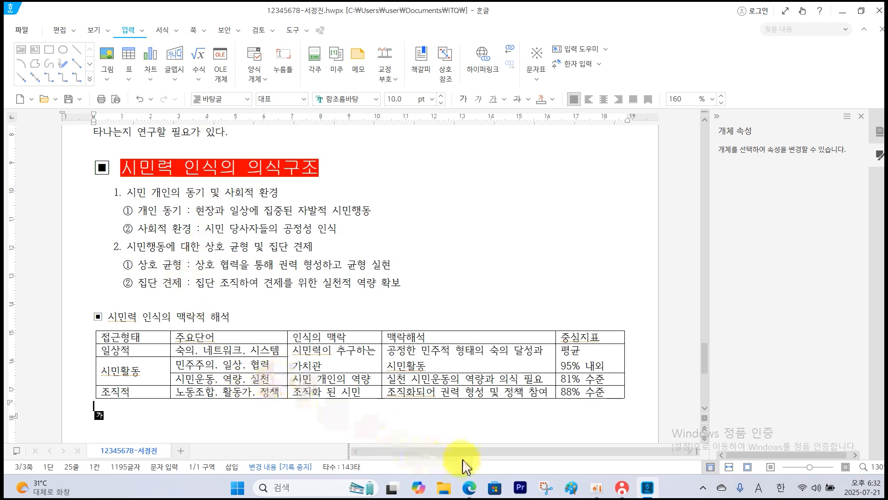
Examine the formatting instructions for the 시민력 인식의 맥락적 해석 heading in the exam PDF, including which words carry emphasis marks.
{"action": "left_click", "coordinate": [469, 486]}
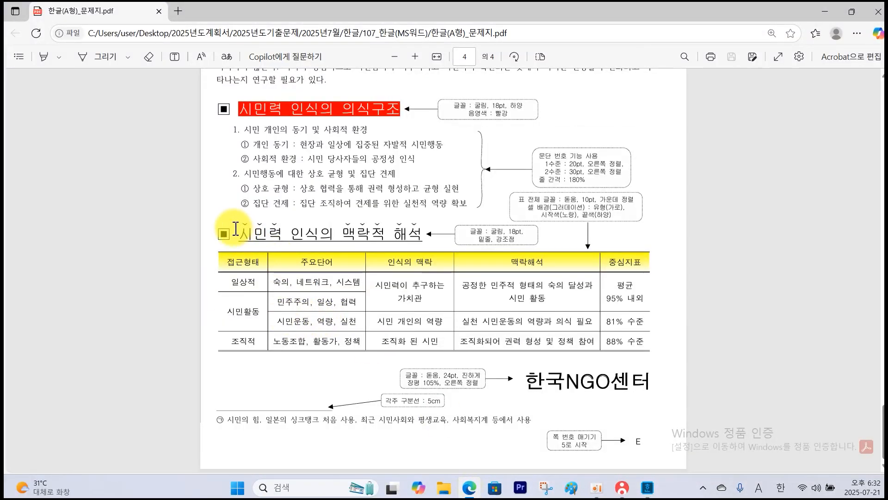
{"action": "left_click_drag", "start_coordinate": [216, 234], "coordinate": [408, 229]}
{"action": "right_click", "coordinate": [505, 240]}
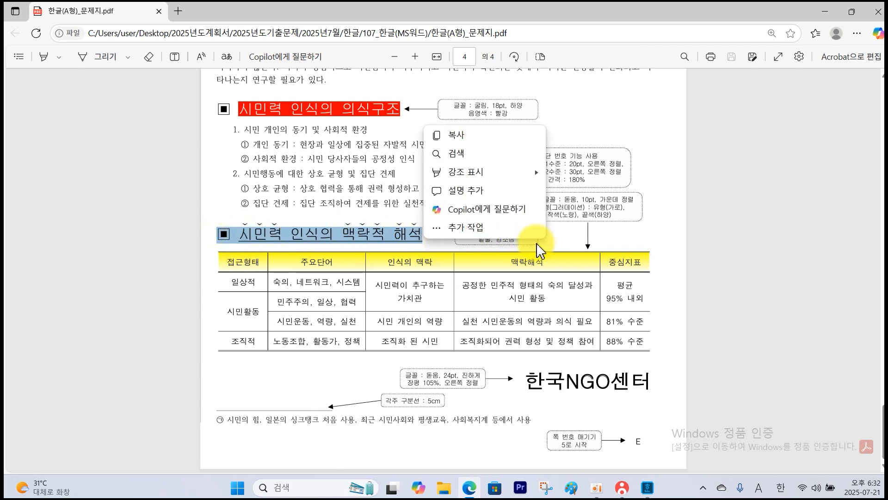
{"action": "left_click", "coordinate": [559, 243]}
{"action": "left_click_drag", "start_coordinate": [244, 237], "coordinate": [423, 234]}
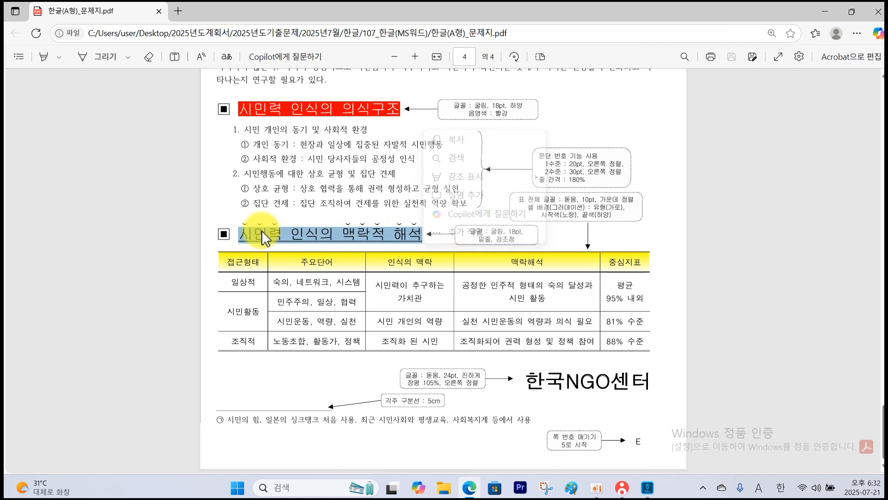
{"action": "left_click", "coordinate": [260, 237]}
{"action": "left_click_drag", "start_coordinate": [242, 237], "coordinate": [284, 235]}
{"action": "left_click", "coordinate": [434, 238]}
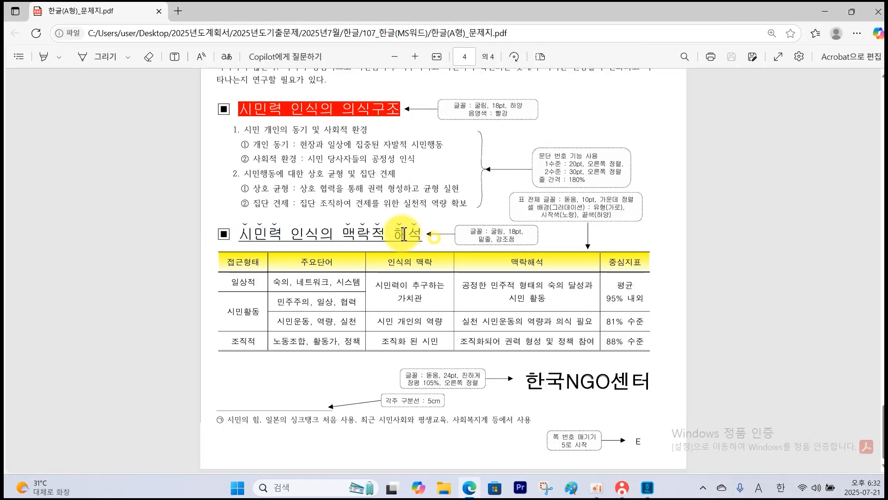
{"action": "left_click_drag", "start_coordinate": [339, 231], "coordinate": [406, 236]}
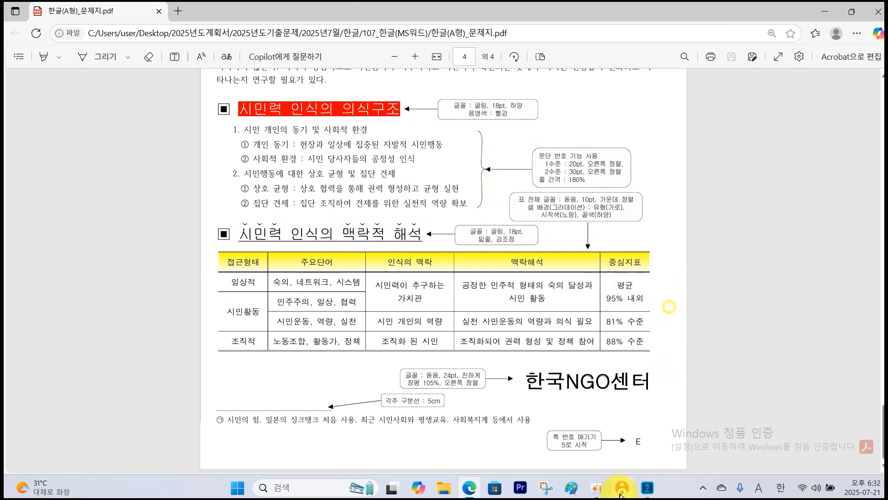
Back in the Hangul document, format the whole ▣ 시민력 인식의 맥락적 해석 heading in 돋움 at 18 pt.
{"action": "left_click", "coordinate": [647, 487]}
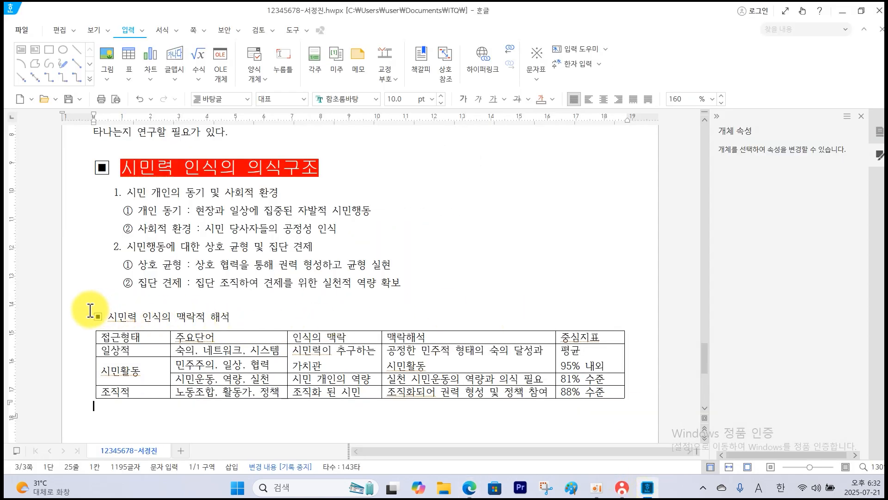
{"action": "left_click_drag", "start_coordinate": [98, 317], "coordinate": [248, 318]}
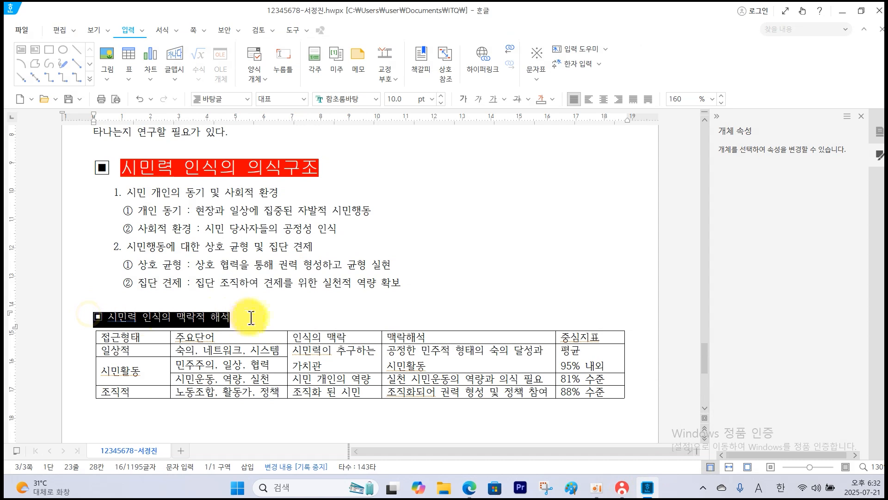
{"action": "left_click", "coordinate": [377, 100]}
{"action": "left_click", "coordinate": [428, 114]}
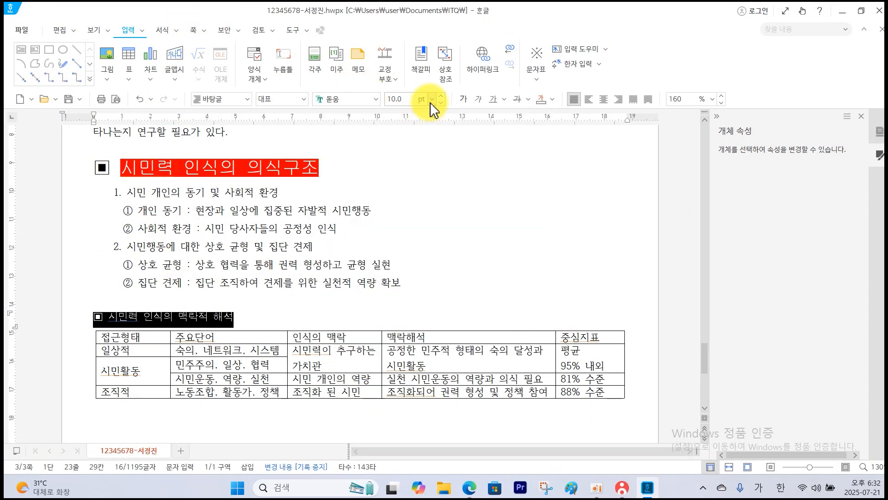
{"action": "left_click", "coordinate": [431, 100]}
{"action": "left_click", "coordinate": [410, 279]}
{"action": "left_click", "coordinate": [478, 249]}
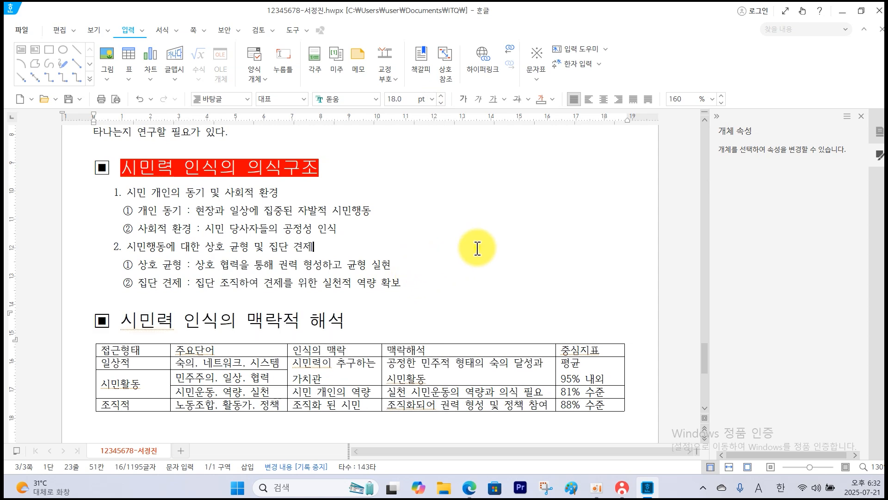
Underline the heading text 시민력 인식의 맥락적 해석, leaving out the ▣ symbol.
{"action": "left_click", "coordinate": [126, 333]}
{"action": "left_click_drag", "start_coordinate": [124, 320], "coordinate": [350, 321]}
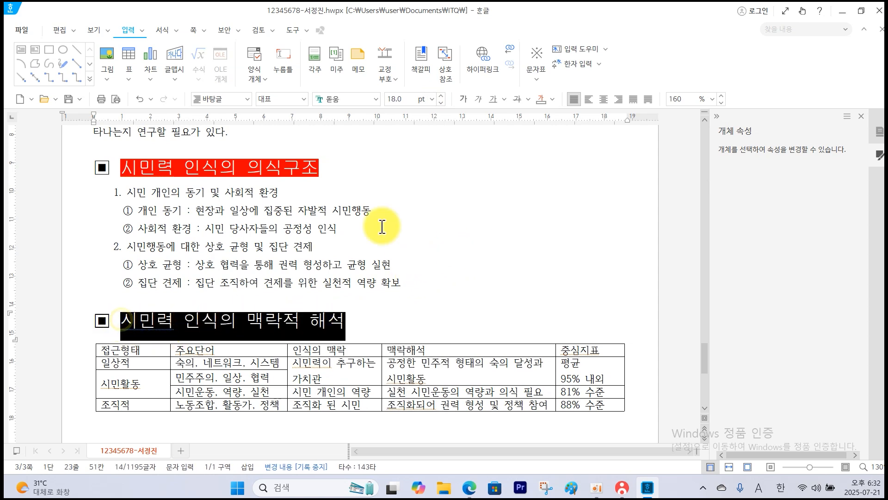
{"action": "left_click", "coordinate": [493, 100]}
{"action": "left_click", "coordinate": [456, 224]}
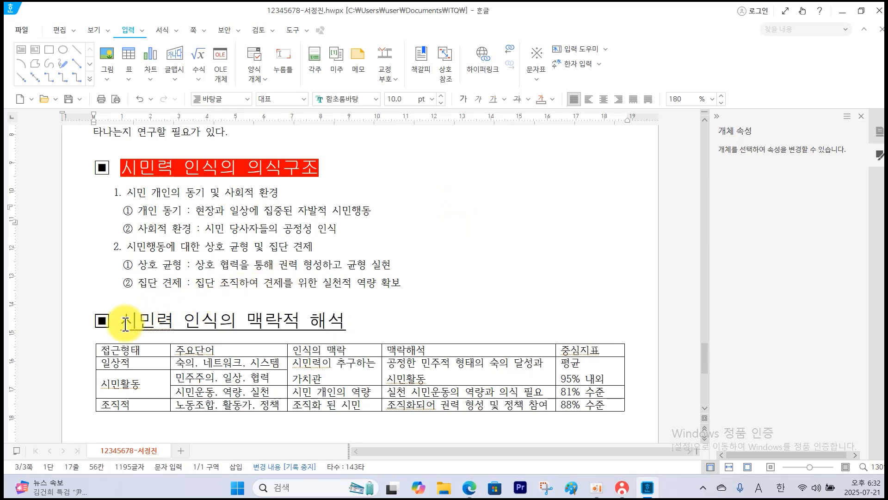
Add the ˇ emphasis mark above the word 시민력 in the second subheading.
{"action": "left_click_drag", "start_coordinate": [125, 324], "coordinate": [162, 326]}
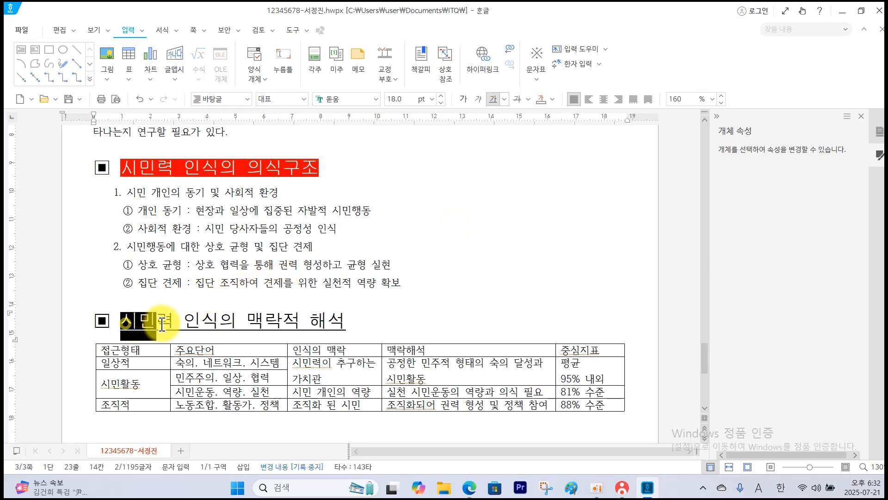
{"action": "left_click", "coordinate": [178, 32]}
{"action": "left_click", "coordinate": [179, 54]}
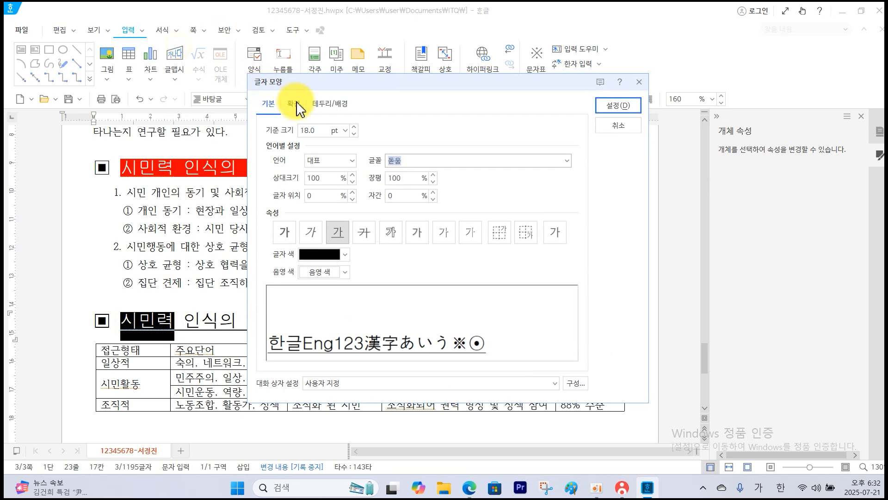
{"action": "left_click", "coordinate": [294, 104]}
{"action": "left_click", "coordinate": [345, 291]}
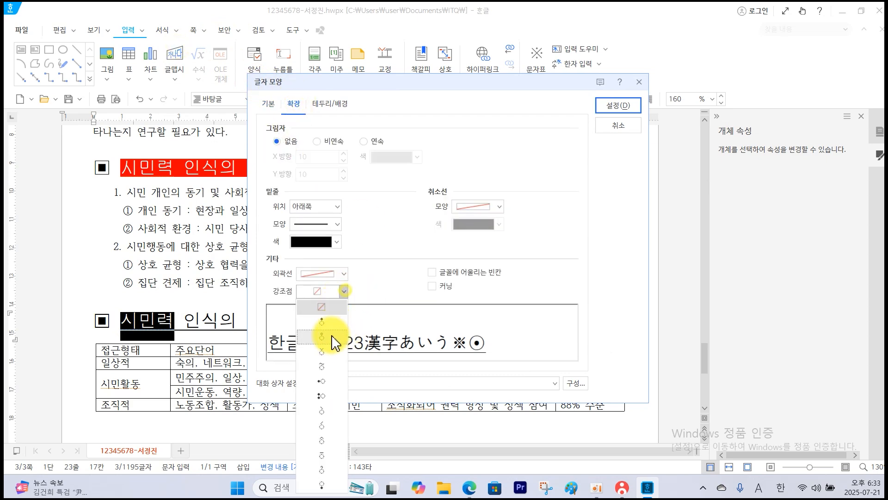
{"action": "left_click", "coordinate": [333, 360]}
{"action": "left_click", "coordinate": [618, 105]}
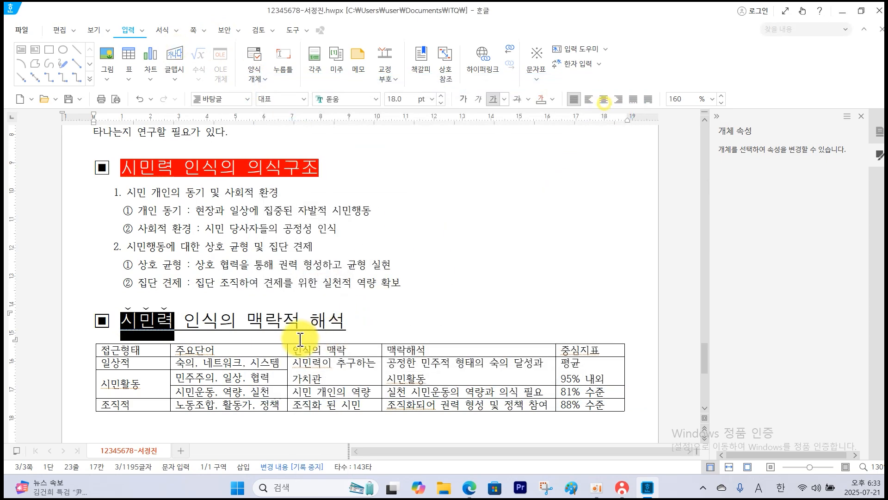
Add the ˇ emphasis mark above the words 맥락적 해석 in the second subheading.
{"action": "left_click_drag", "start_coordinate": [248, 321], "coordinate": [341, 320]}
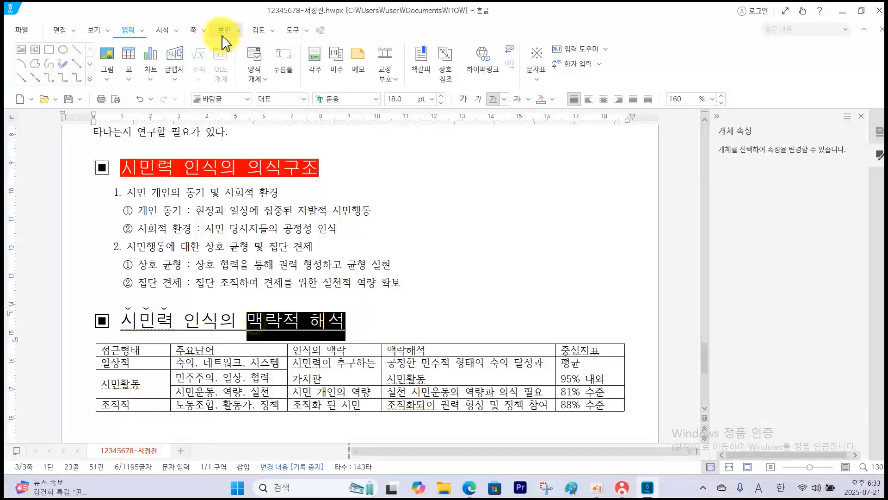
{"action": "left_click", "coordinate": [178, 32]}
{"action": "left_click", "coordinate": [177, 50]}
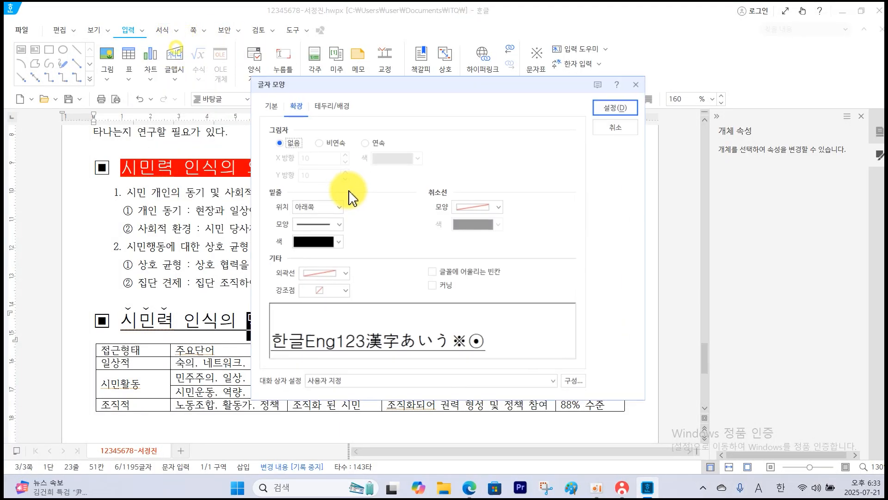
{"action": "left_click", "coordinate": [344, 291]}
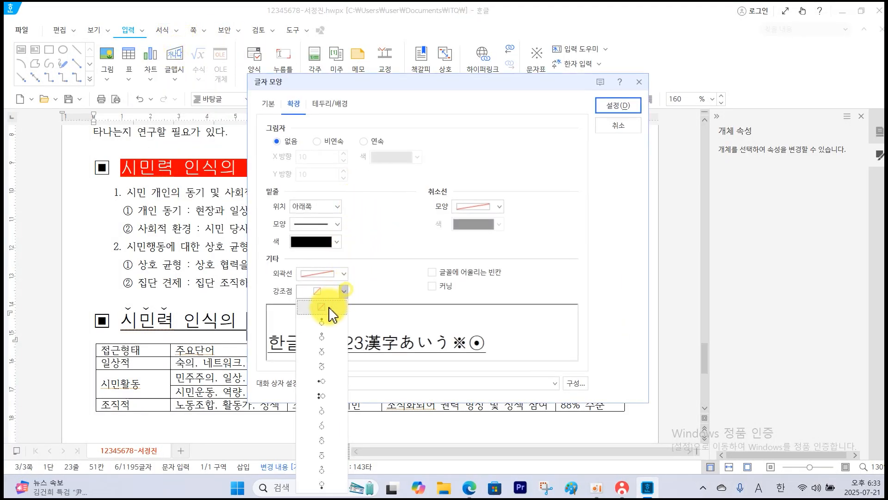
{"action": "left_click", "coordinate": [322, 351]}
{"action": "left_click", "coordinate": [607, 106]}
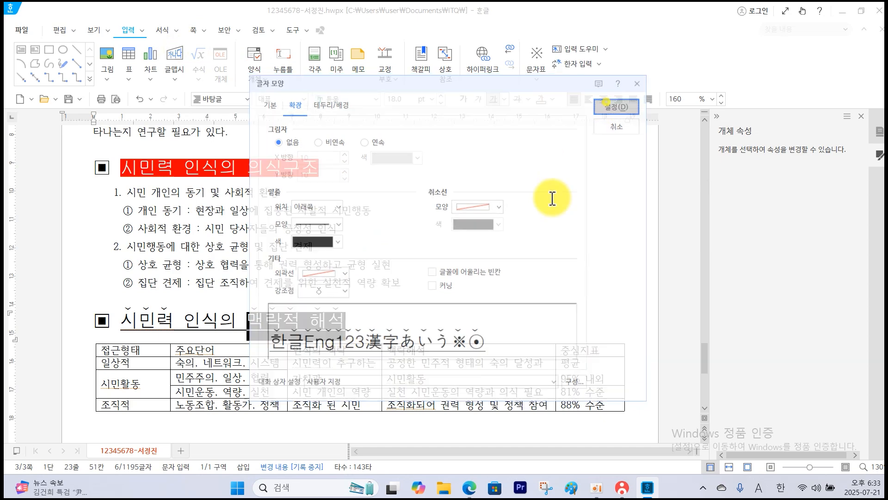
{"action": "left_click", "coordinate": [531, 238]}
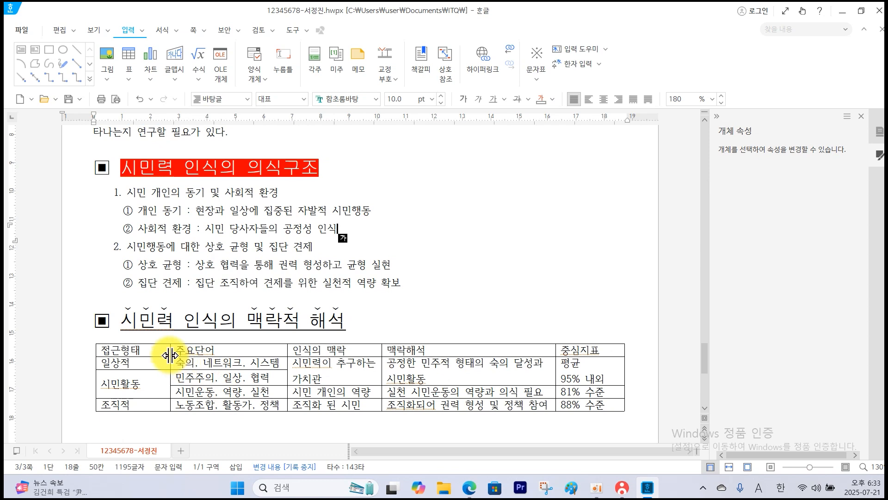
Narrow the 접근형태 column and adjust the border between the 인식의 맥락 and 맥락해석 columns to fit their text.
{"action": "left_click_drag", "start_coordinate": [161, 354], "coordinate": [162, 354]}
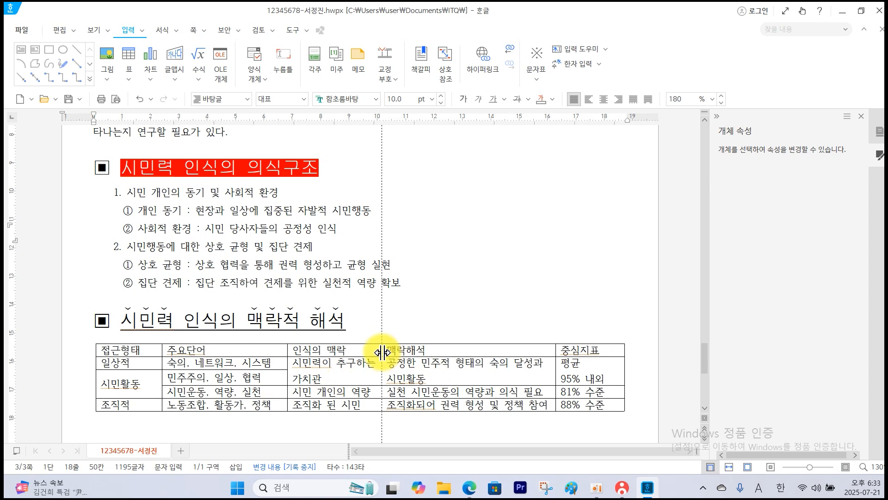
{"action": "left_click_drag", "start_coordinate": [376, 354], "coordinate": [377, 354]}
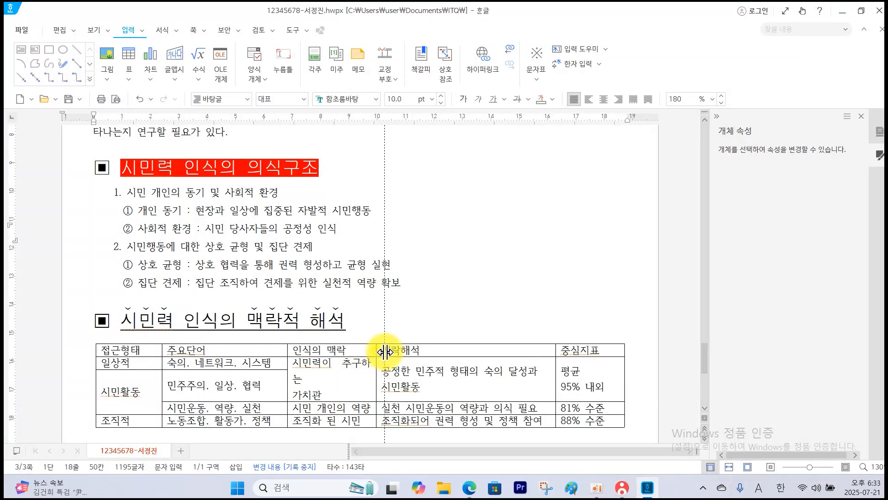
{"action": "left_click_drag", "start_coordinate": [384, 352], "coordinate": [385, 352]}
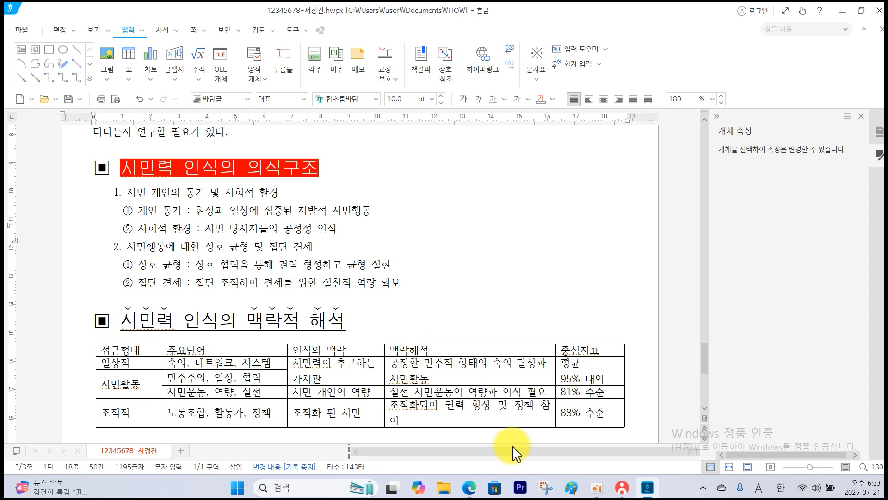
Following the exam sheet, set all the table's text to 돋움 and center-align it.
{"action": "left_click", "coordinate": [650, 492]}
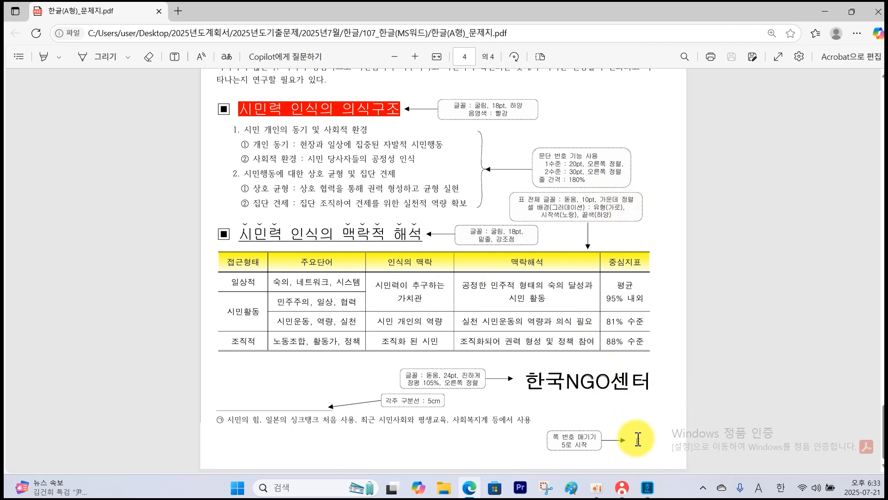
{"action": "left_click", "coordinate": [648, 488]}
{"action": "scroll", "coordinate": [495, 429], "scroll_direction": "up", "scroll_amount": 3}
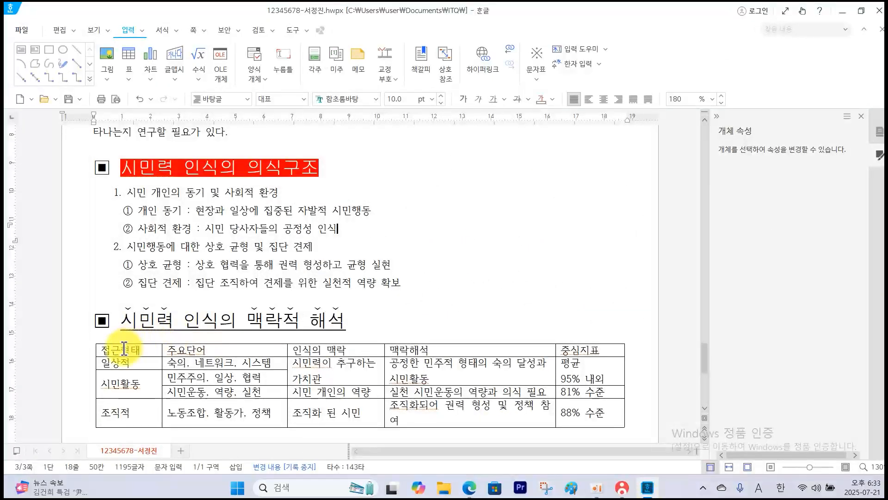
{"action": "left_click_drag", "start_coordinate": [121, 347], "coordinate": [585, 426]}
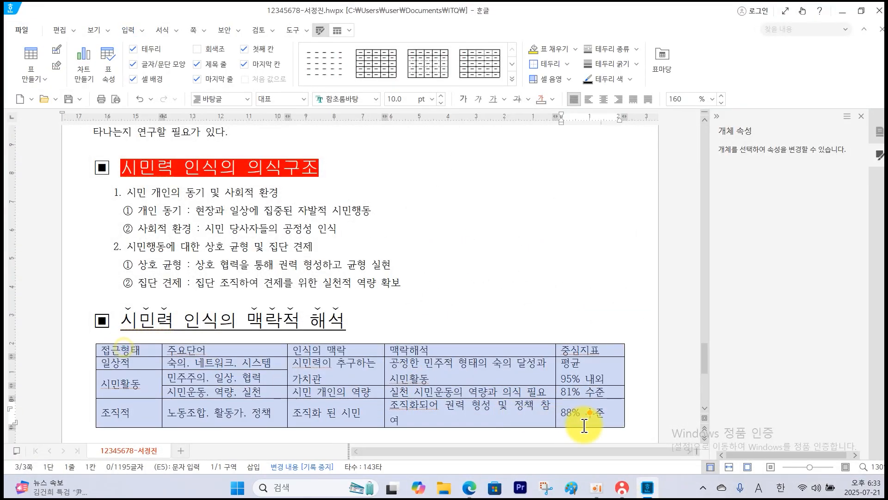
{"action": "left_click", "coordinate": [377, 99]}
{"action": "left_click", "coordinate": [419, 115]}
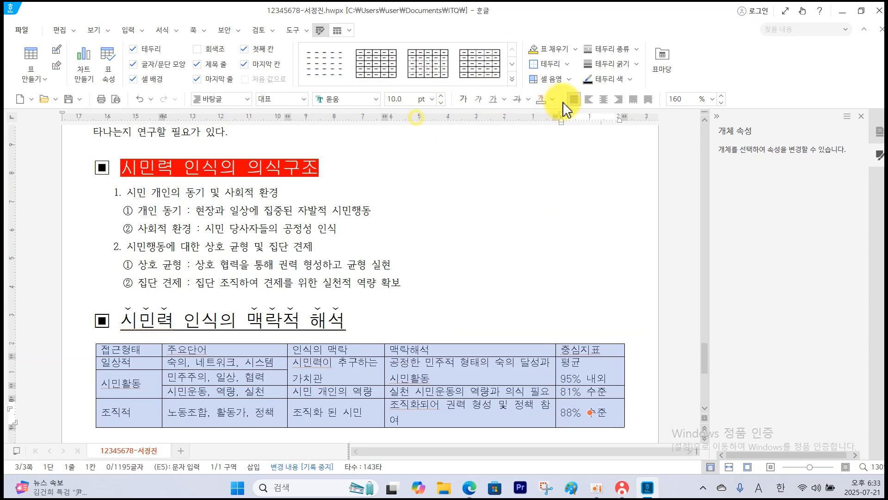
{"action": "left_click", "coordinate": [603, 100]}
{"action": "left_click", "coordinate": [559, 210]}
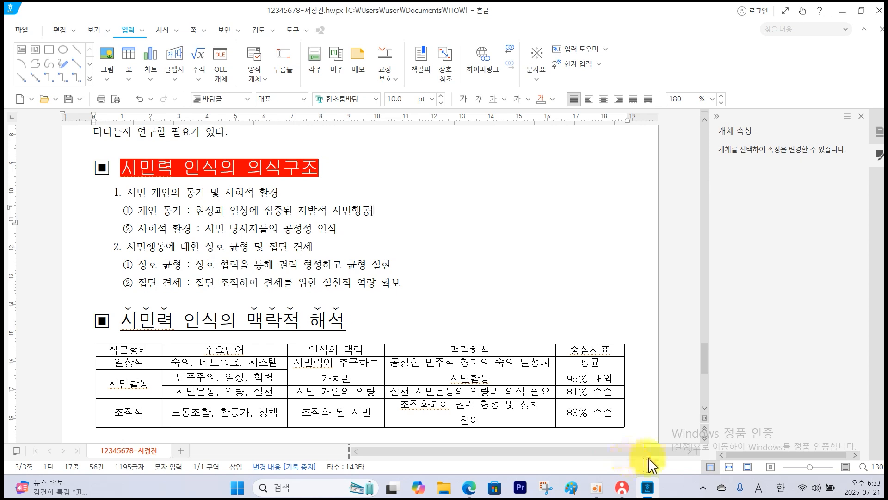
Following the exam sheet, fill the table's header row with a 가로 gradient from yellow to white.
{"action": "left_click", "coordinate": [473, 494]}
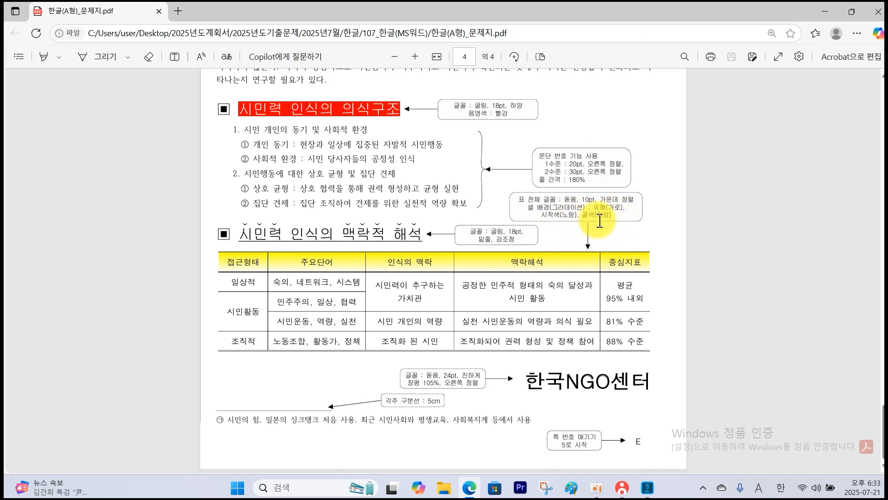
{"action": "left_click", "coordinate": [647, 492]}
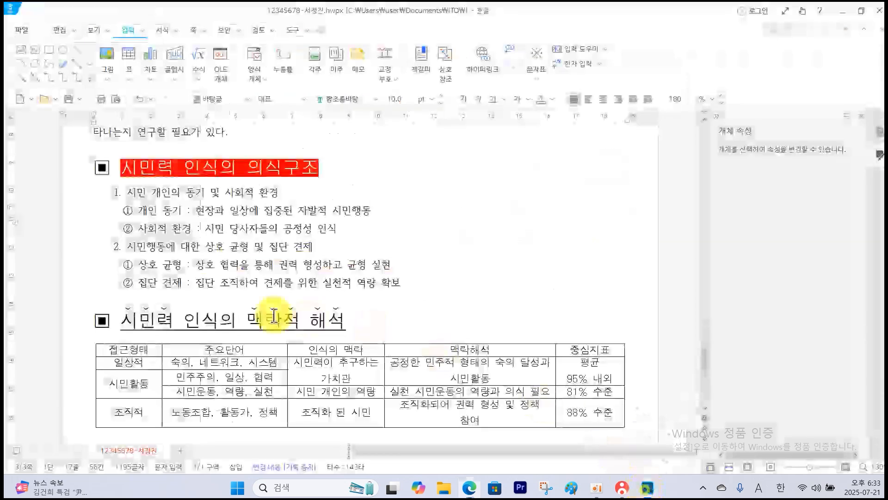
{"action": "left_click_drag", "start_coordinate": [149, 355], "coordinate": [571, 351]}
{"action": "right_click", "coordinate": [576, 353]}
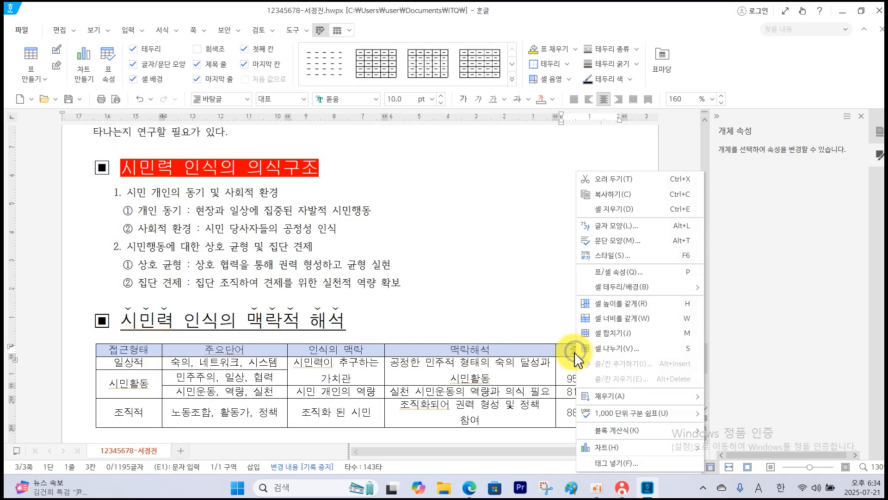
{"action": "mouse_move", "coordinate": [620, 290]}
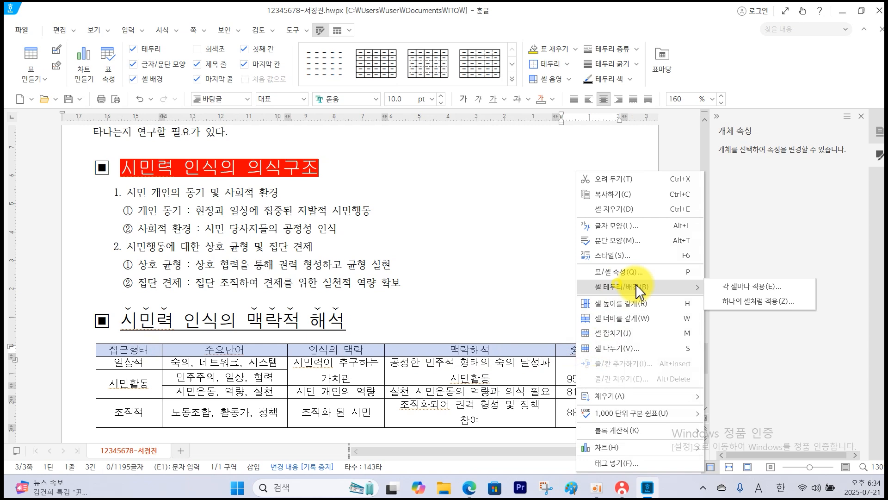
{"action": "left_click", "coordinate": [724, 288]}
{"action": "left_click", "coordinate": [316, 69]}
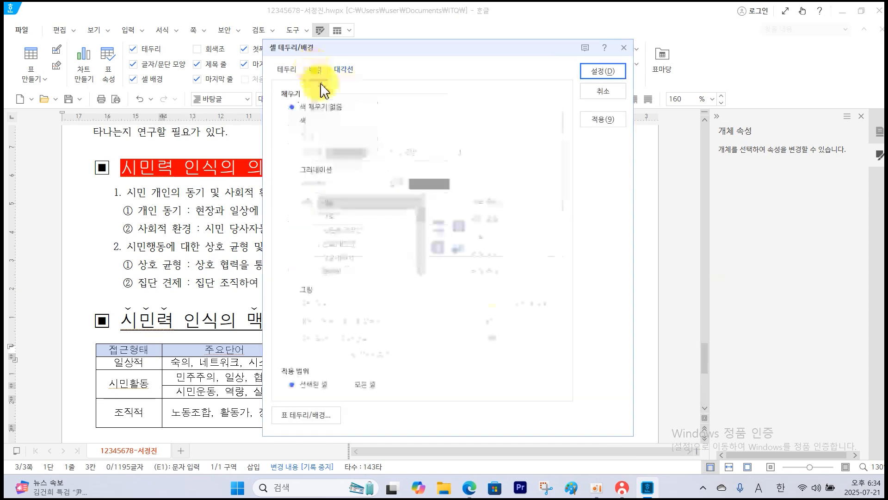
{"action": "left_click", "coordinate": [312, 170]}
{"action": "left_click", "coordinate": [371, 184]}
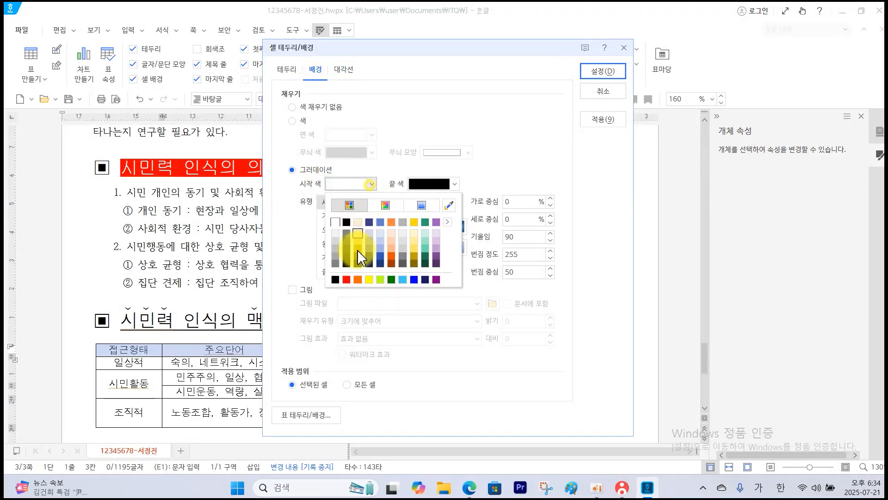
{"action": "left_click", "coordinate": [371, 280]}
{"action": "left_click", "coordinate": [455, 184]}
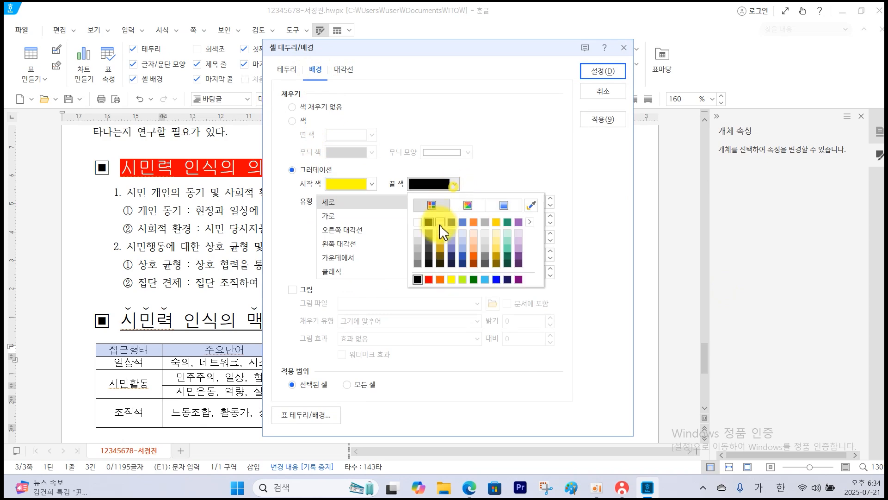
{"action": "left_click", "coordinate": [419, 222]}
{"action": "left_click", "coordinate": [350, 217]}
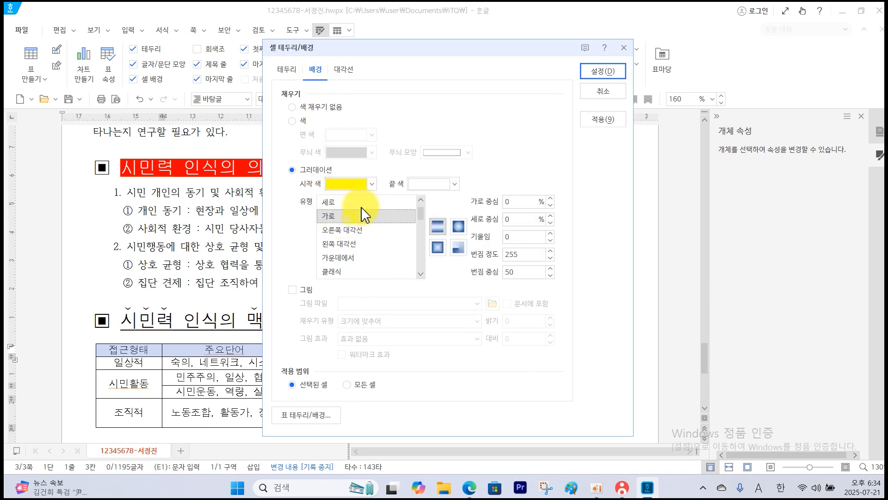
{"action": "left_click", "coordinate": [600, 74]}
{"action": "left_click", "coordinate": [511, 207]}
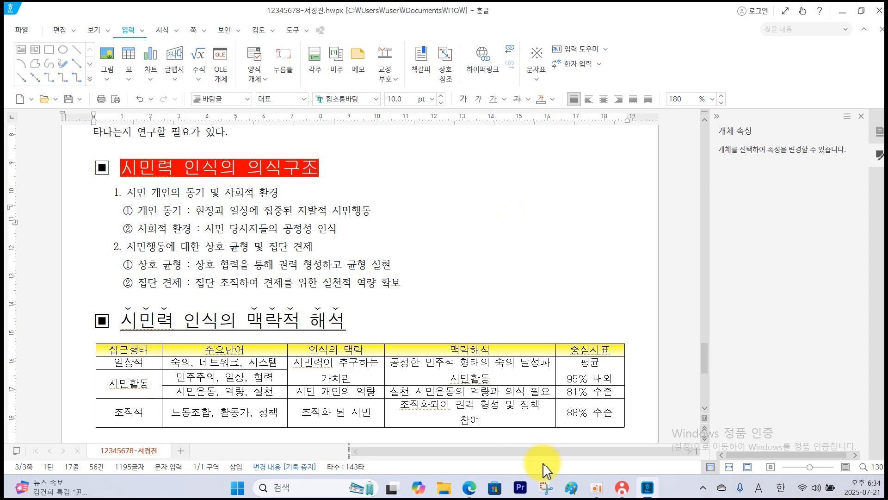
Switch to the exam PDF, examine which table borders are double or missing, and return to the Hangul document.
{"action": "left_click", "coordinate": [470, 488]}
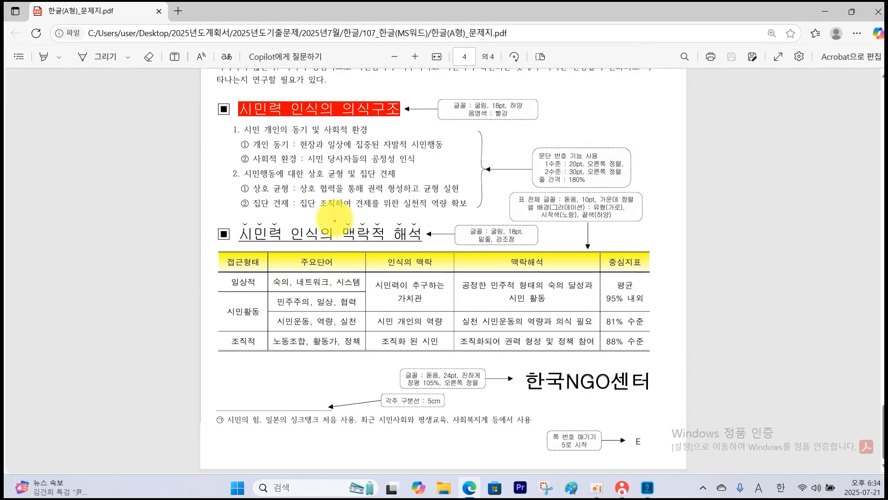
{"action": "left_click_drag", "start_coordinate": [364, 243], "coordinate": [403, 244]}
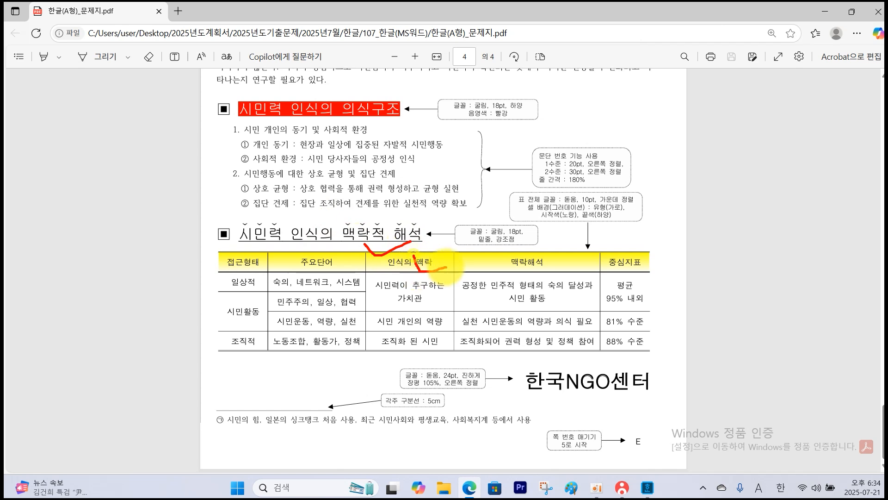
{"action": "left_click_drag", "start_coordinate": [446, 267], "coordinate": [447, 266]}
{"action": "left_click_drag", "start_coordinate": [394, 354], "coordinate": [409, 343]}
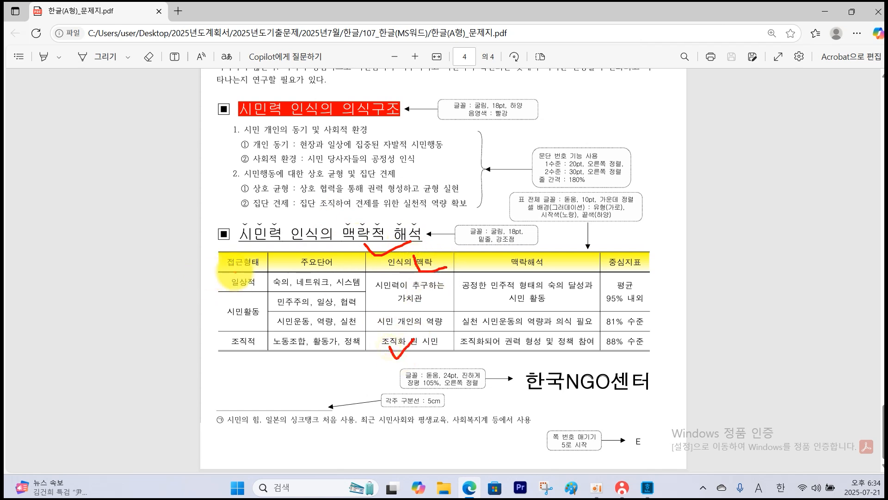
{"action": "mouse_move", "coordinate": [236, 273]}
{"action": "left_mouse_down"}
{"action": "mouse_move", "coordinate": [214, 298]}
{"action": "mouse_move", "coordinate": [230, 298]}
{"action": "left_mouse_up"}
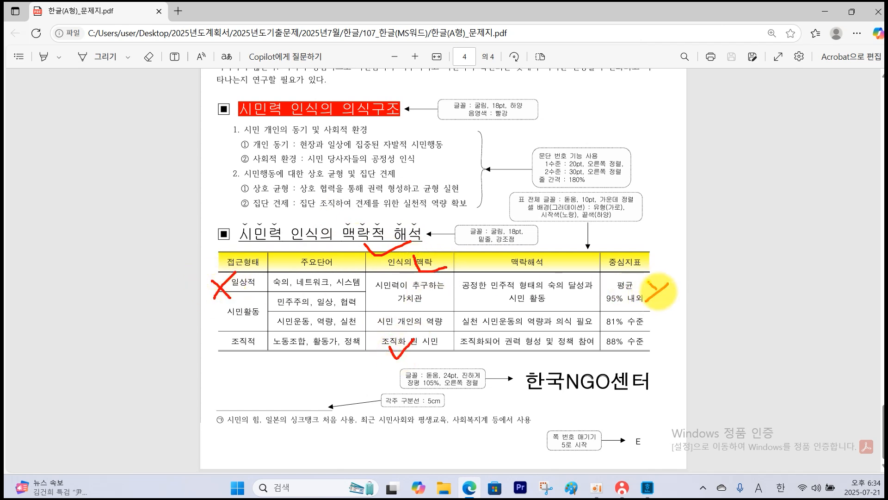
{"action": "key", "text": "alt+Tab"}
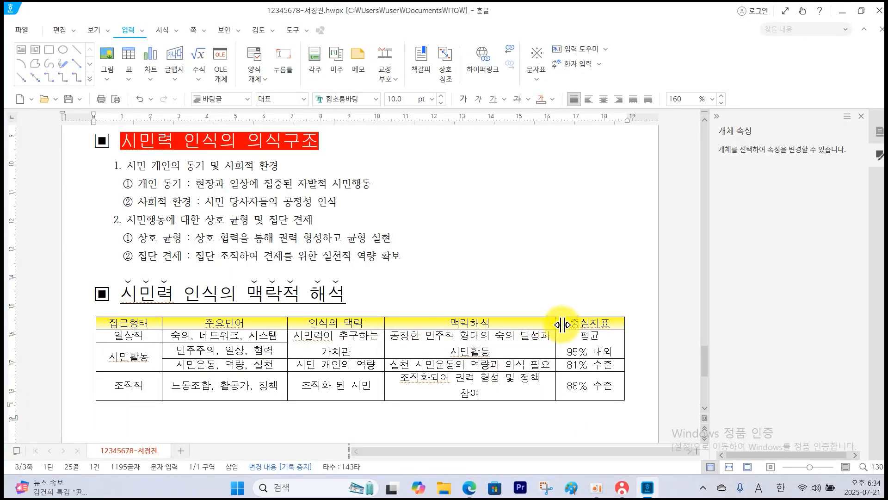
Widen the 맥락해석 column slightly and apply a 0.5 mm double-line outer border to the whole table.
{"action": "left_click_drag", "start_coordinate": [562, 324], "coordinate": [568, 324]}
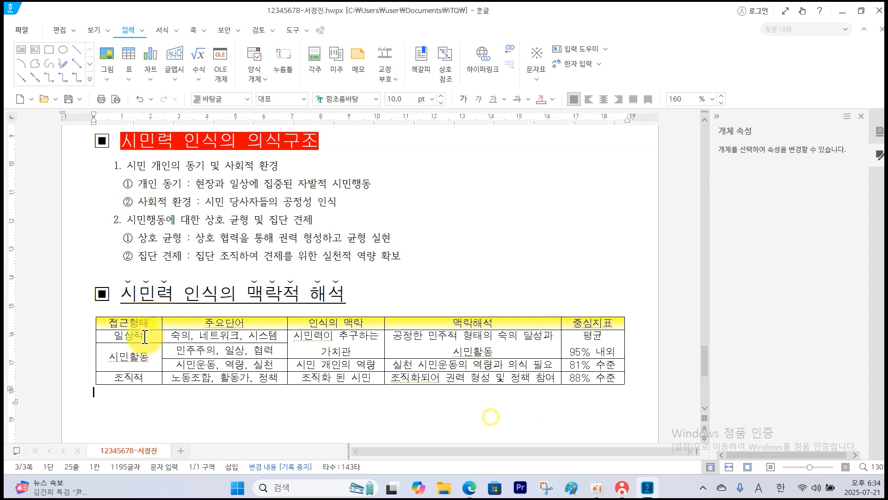
{"action": "left_click_drag", "start_coordinate": [143, 324], "coordinate": [589, 378]}
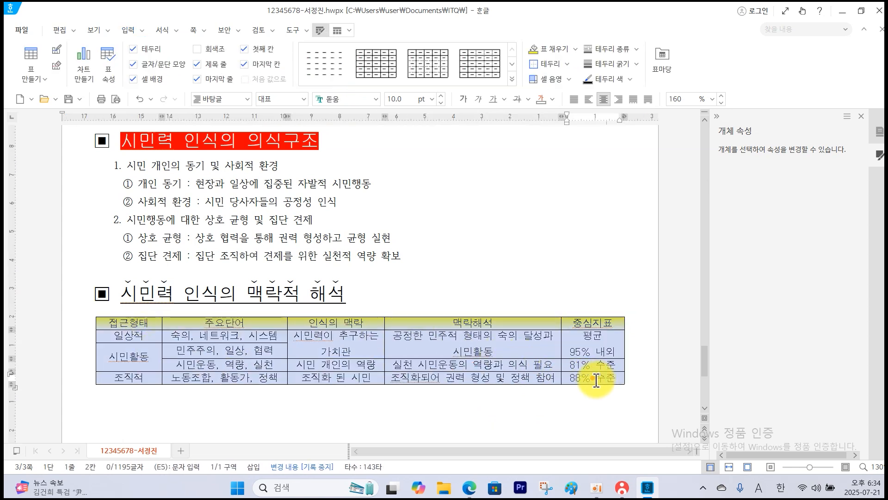
{"action": "right_click", "coordinate": [507, 345]}
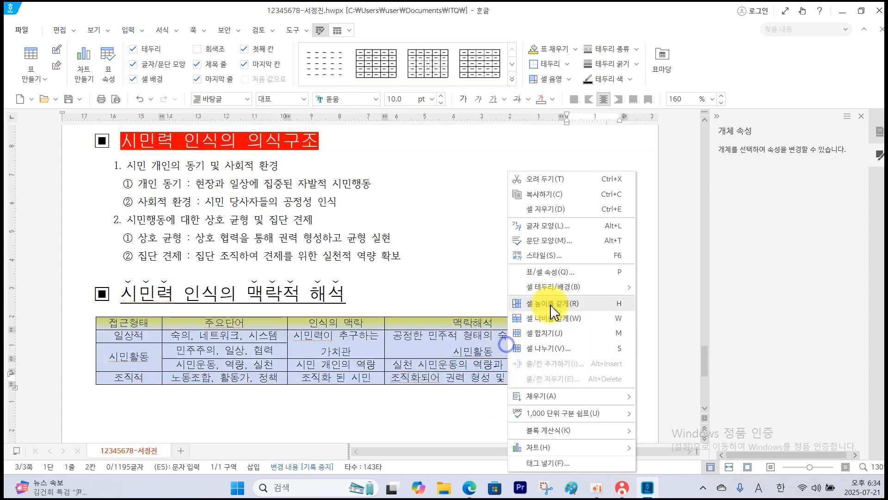
{"action": "mouse_move", "coordinate": [565, 287]}
{"action": "left_click", "coordinate": [650, 289]}
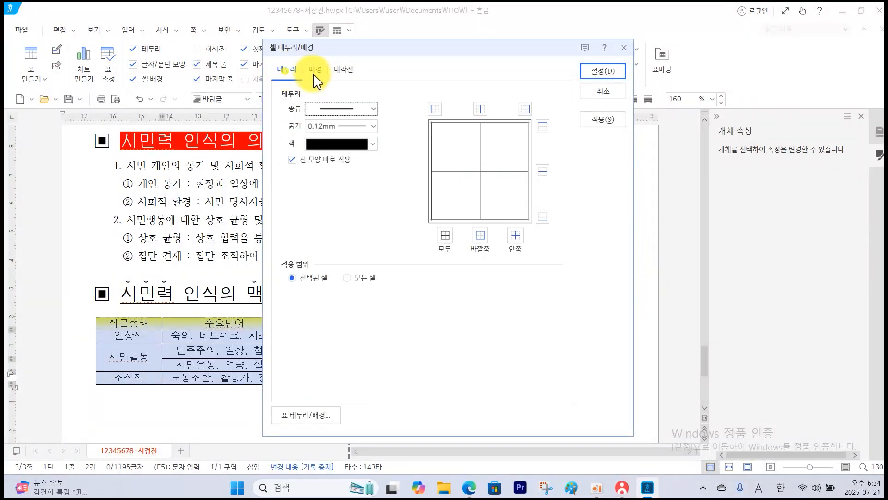
{"action": "left_click", "coordinate": [374, 109]}
{"action": "left_click", "coordinate": [350, 250]}
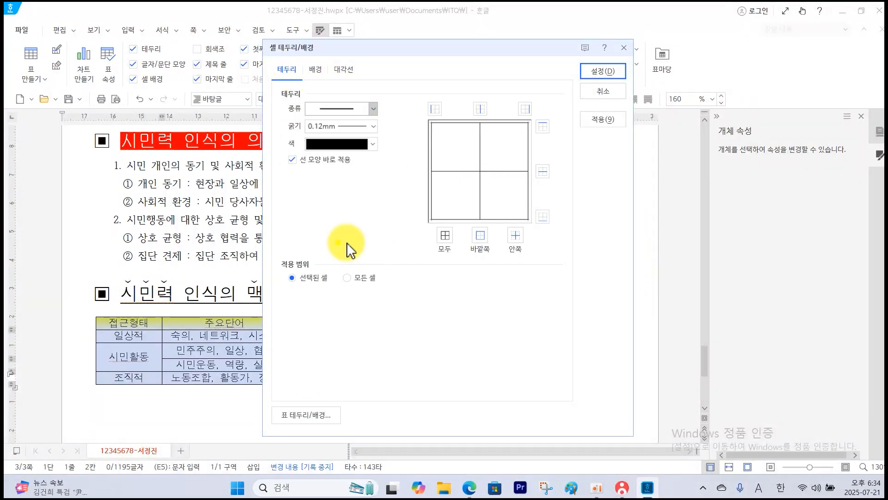
{"action": "left_click", "coordinate": [480, 236]}
{"action": "left_click", "coordinate": [600, 72]}
{"action": "left_click", "coordinate": [264, 313]}
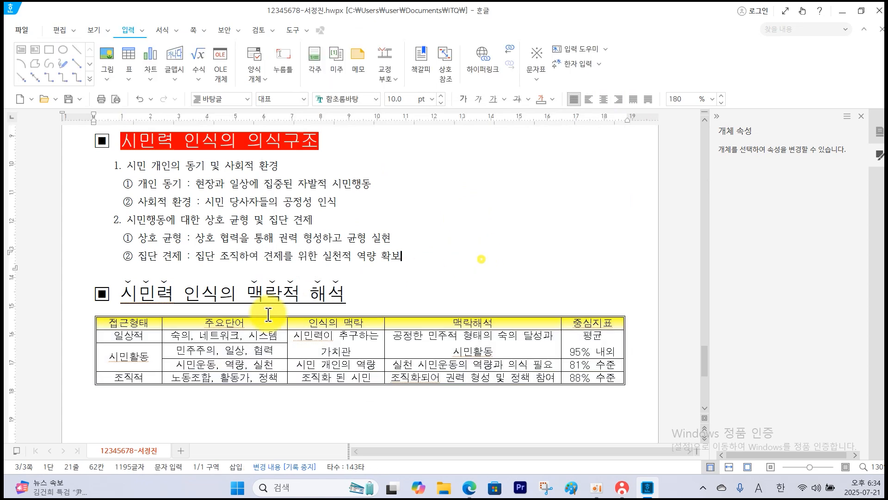
Apply a 0.5 mm double-line border around the outside of the table's header row.
{"action": "left_click_drag", "start_coordinate": [134, 323], "coordinate": [585, 332]}
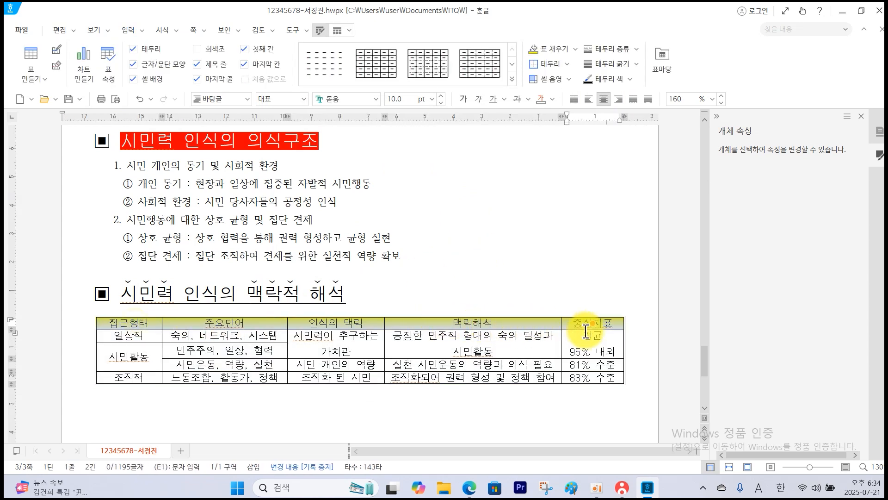
{"action": "right_click", "coordinate": [581, 325]}
{"action": "mouse_move", "coordinate": [659, 288]}
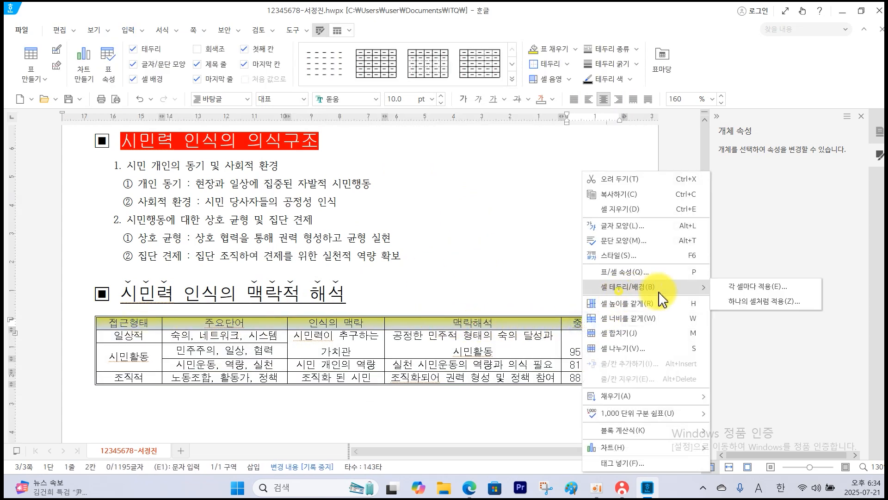
{"action": "left_click", "coordinate": [732, 291]}
{"action": "left_click", "coordinate": [374, 110]}
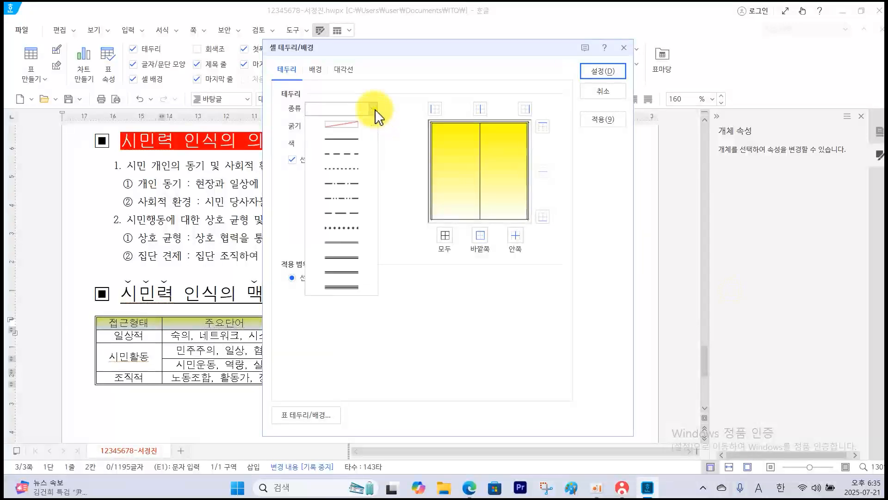
{"action": "left_click", "coordinate": [344, 242]}
{"action": "left_click", "coordinate": [480, 235]}
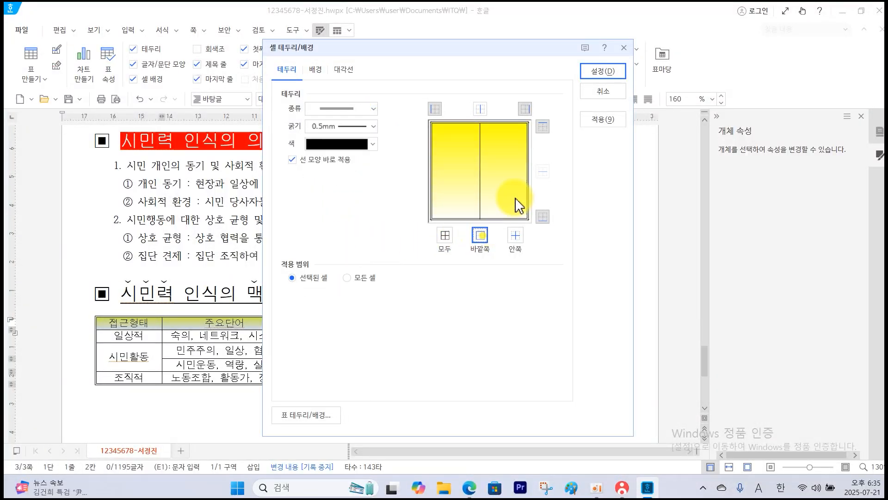
{"action": "left_click", "coordinate": [600, 79]}
{"action": "left_click", "coordinate": [527, 214]}
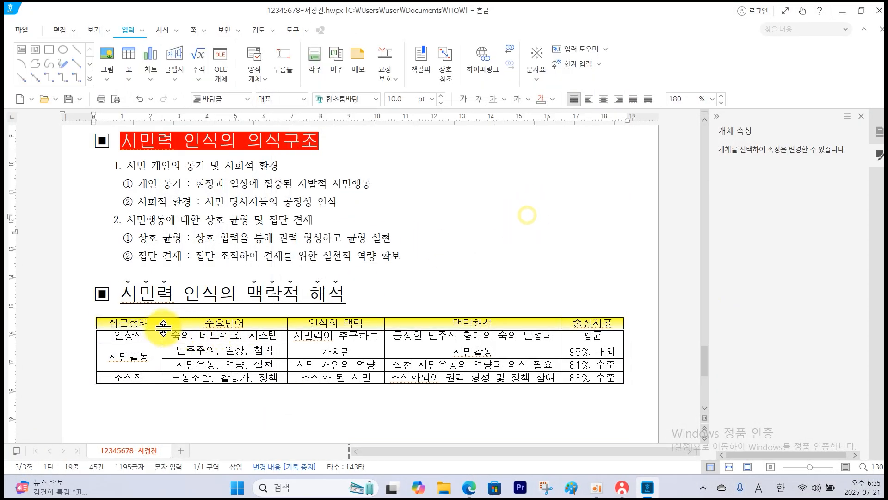
Remove the left and right outer borders of the whole table by setting those two sides to no line.
{"action": "left_click_drag", "start_coordinate": [158, 323], "coordinate": [587, 379]}
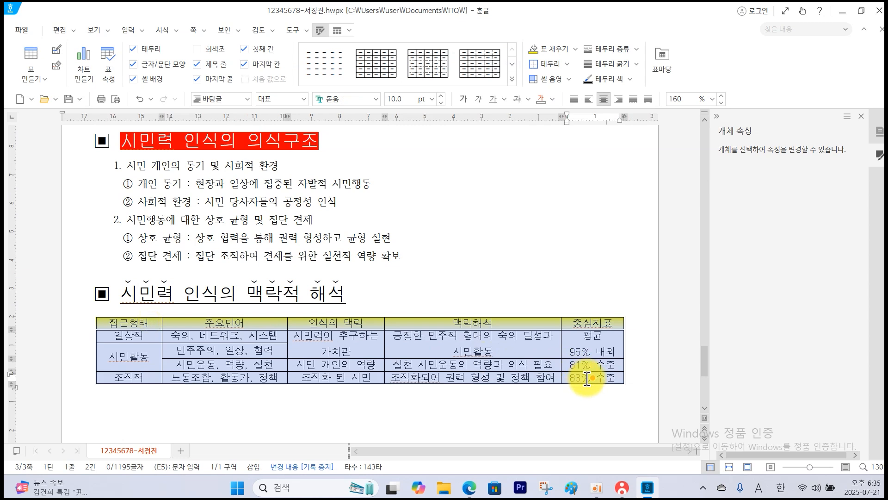
{"action": "right_click", "coordinate": [543, 351]}
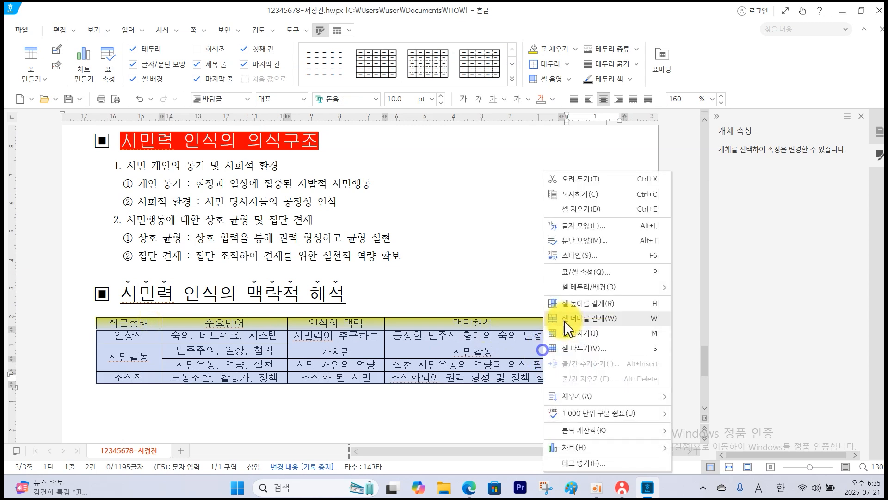
{"action": "mouse_move", "coordinate": [587, 287]}
{"action": "left_click", "coordinate": [692, 287]}
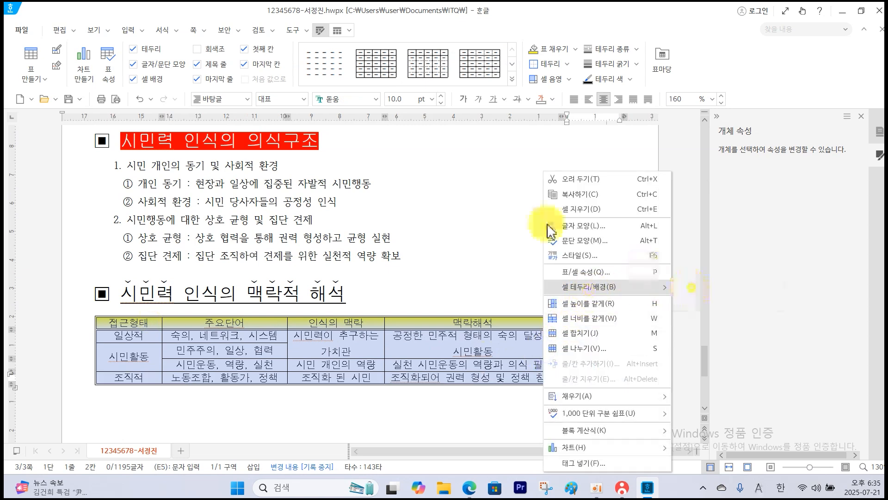
{"action": "left_click", "coordinate": [370, 109]}
{"action": "left_click", "coordinate": [350, 122]}
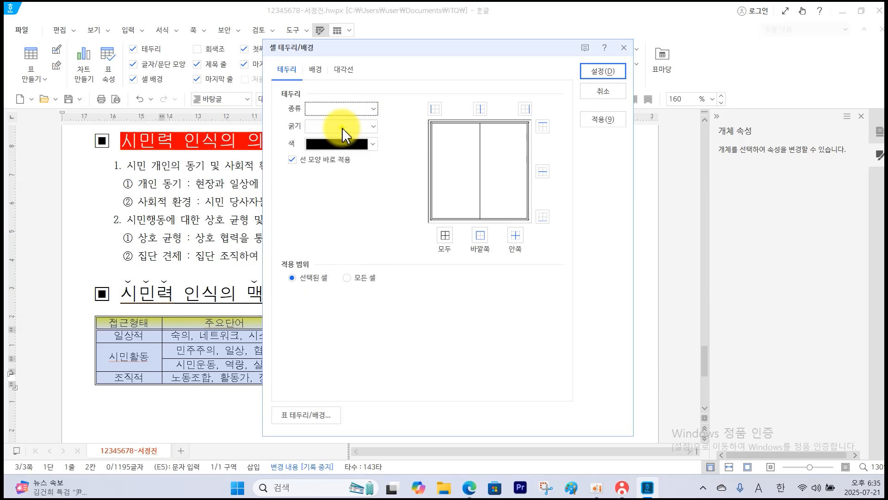
{"action": "left_click", "coordinate": [434, 109]}
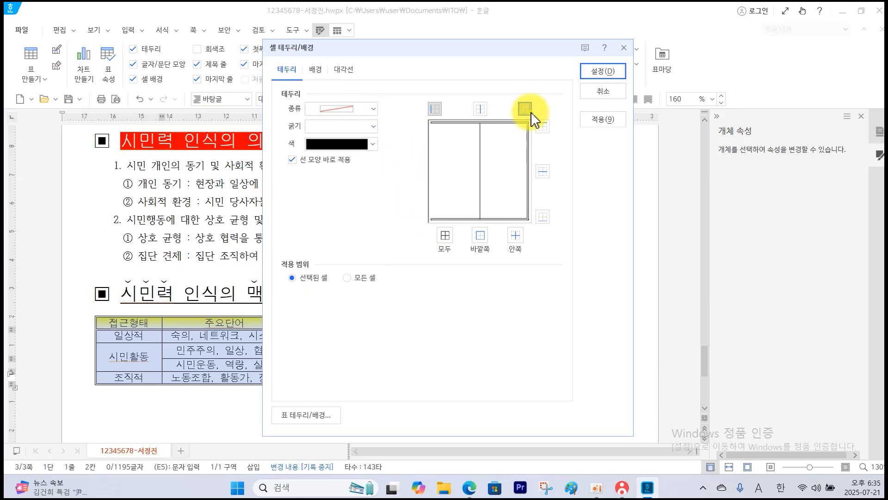
{"action": "left_click", "coordinate": [528, 111]}
{"action": "left_click", "coordinate": [601, 74]}
{"action": "left_click", "coordinate": [201, 417]}
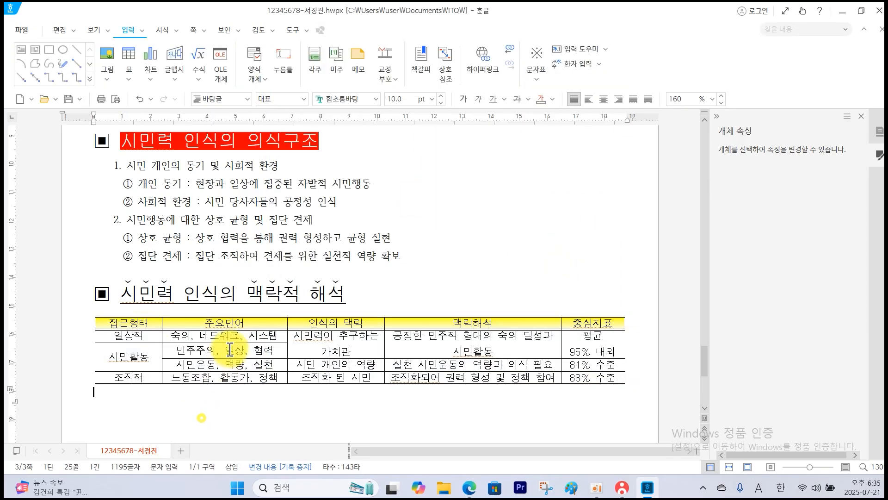
Increase the height of all the table's rows evenly by three increments, then place the cursor below the table.
{"action": "left_click_drag", "start_coordinate": [250, 323], "coordinate": [250, 377]}
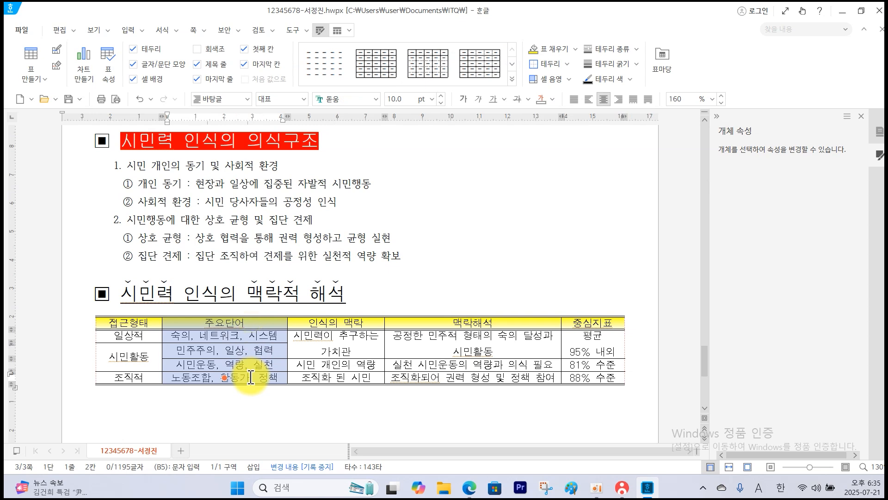
{"action": "key", "text": "ctrl+Down"}
{"action": "key", "text": "ctrl+Down"}
{"action": "key", "text": "ctrl+Down"}
{"action": "key", "text": "ctrl+Down"}
{"action": "key", "text": "ctrl+Down"}
{"action": "key", "text": "ctrl+Down"}
{"action": "key", "text": "ctrl+Down"}
{"action": "key", "text": "ctrl+Down"}
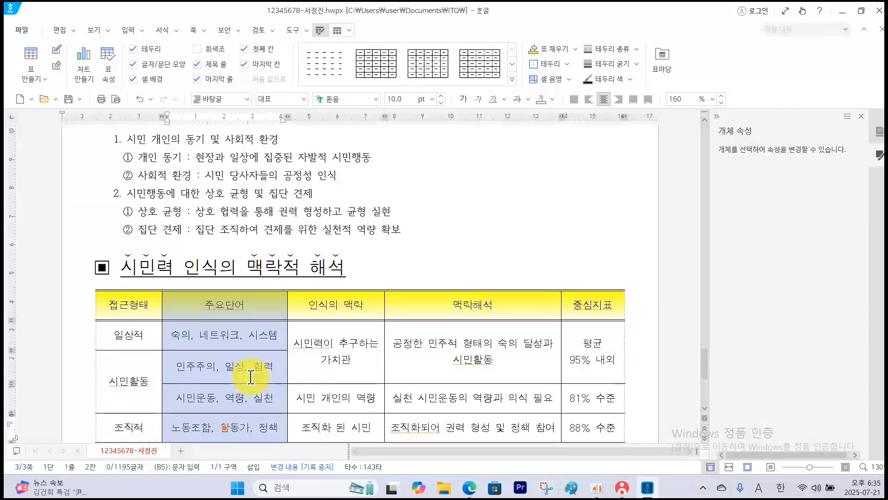
{"action": "scroll", "coordinate": [251, 377], "scroll_direction": "down", "scroll_amount": 2}
{"action": "left_click", "coordinate": [188, 377]}
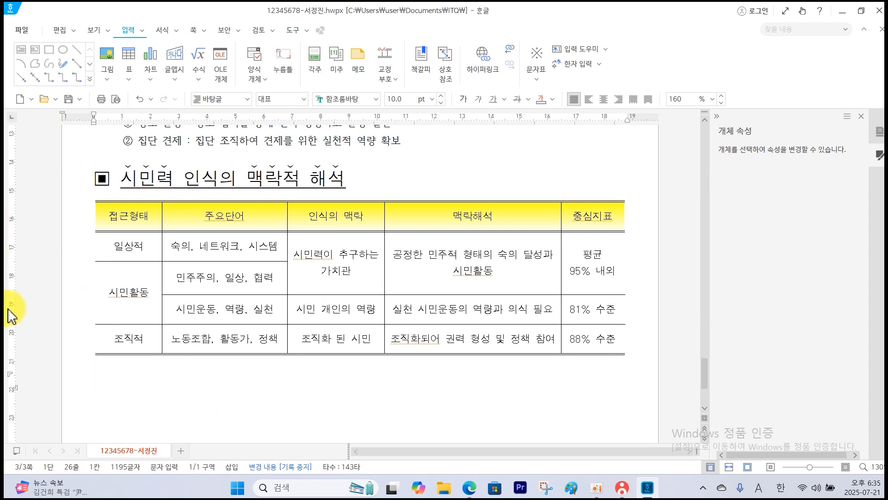
Switch to the exam PDF and compare its table and the instructions below it with the Hangul document.
{"action": "key", "text": "alt+Tab"}
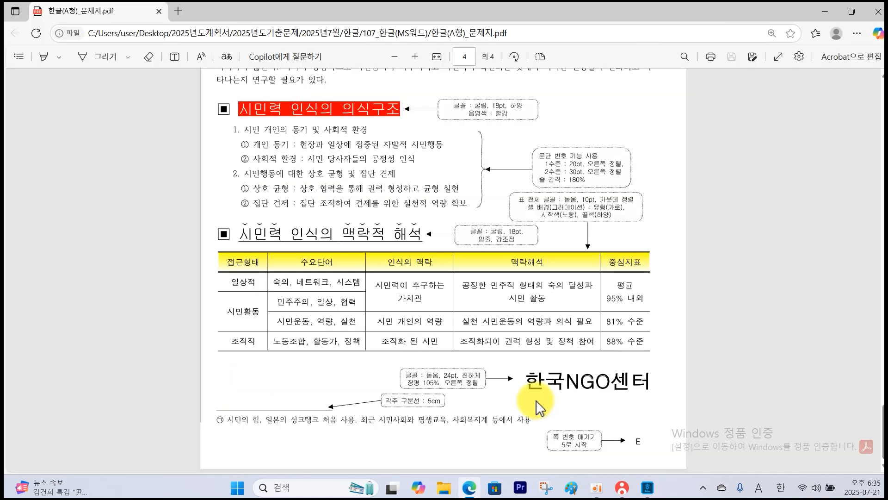
{"action": "left_click", "coordinate": [646, 486]}
{"action": "key", "text": "alt+Tab"}
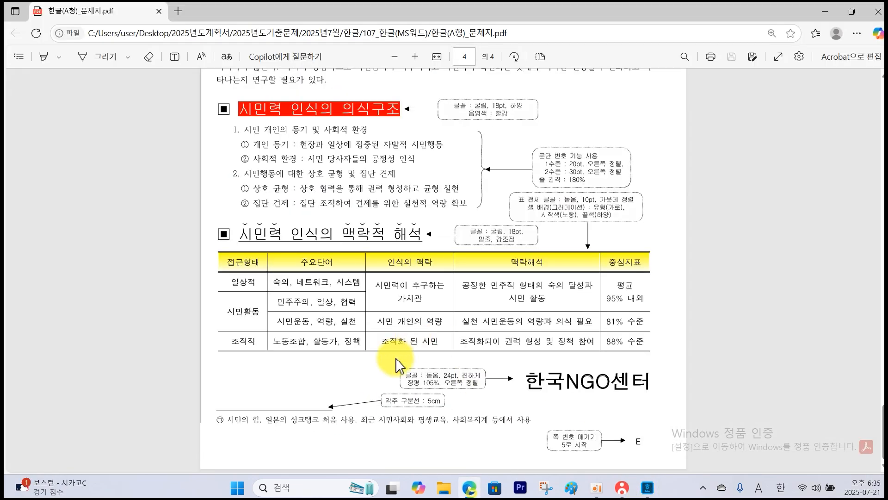